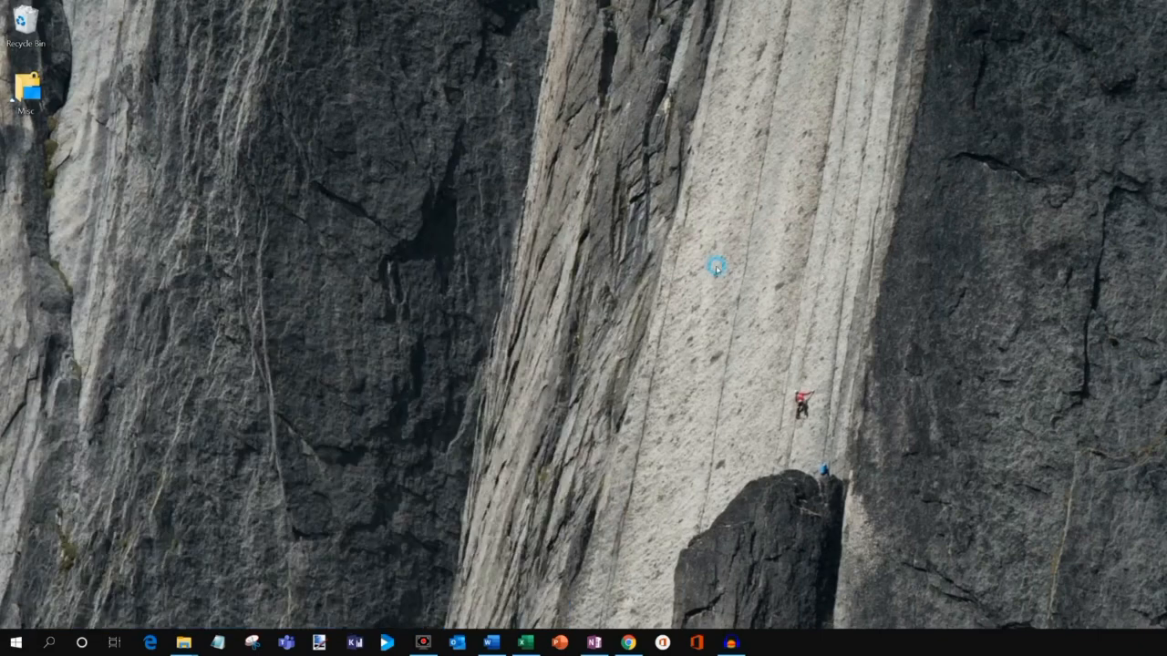
Browse the Office website's plans and sign-in pages in the browser, then minimize it.
{"action": "left_click", "coordinate": [629, 643]}
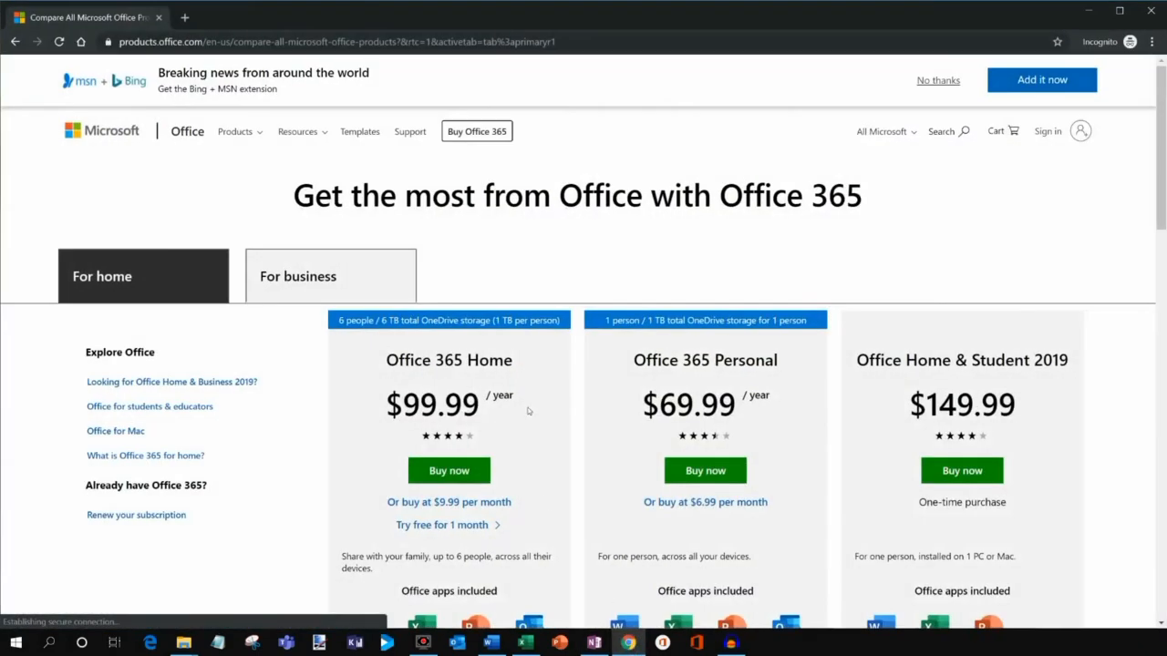
{"action": "left_click", "coordinate": [82, 41]}
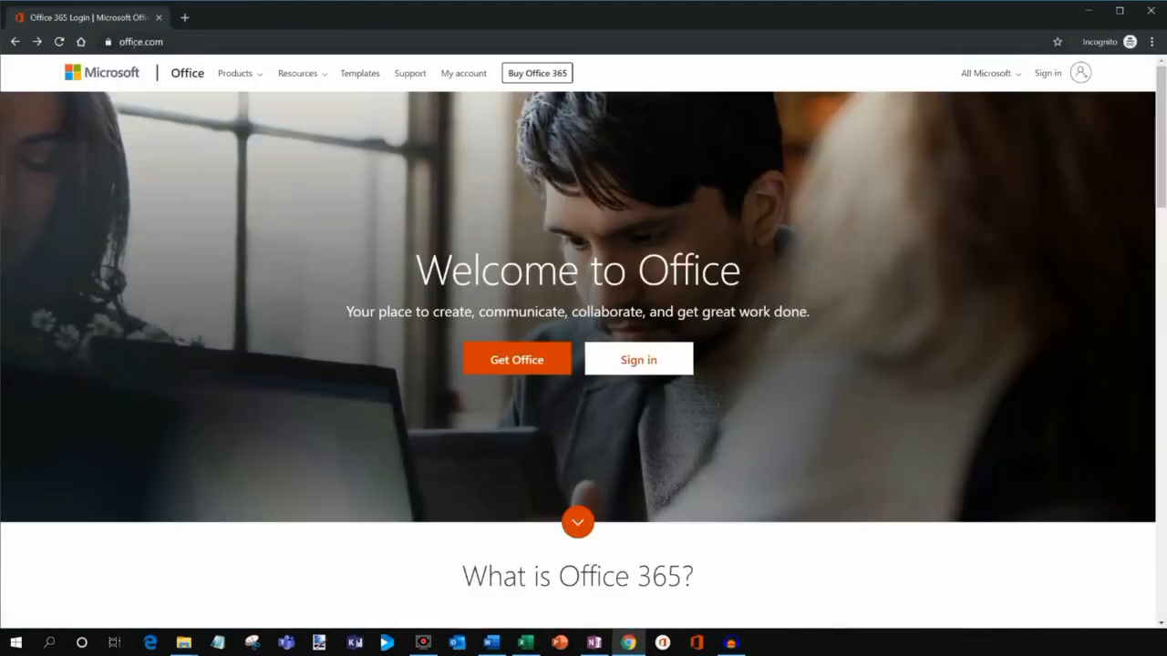
{"action": "left_click", "coordinate": [516, 372]}
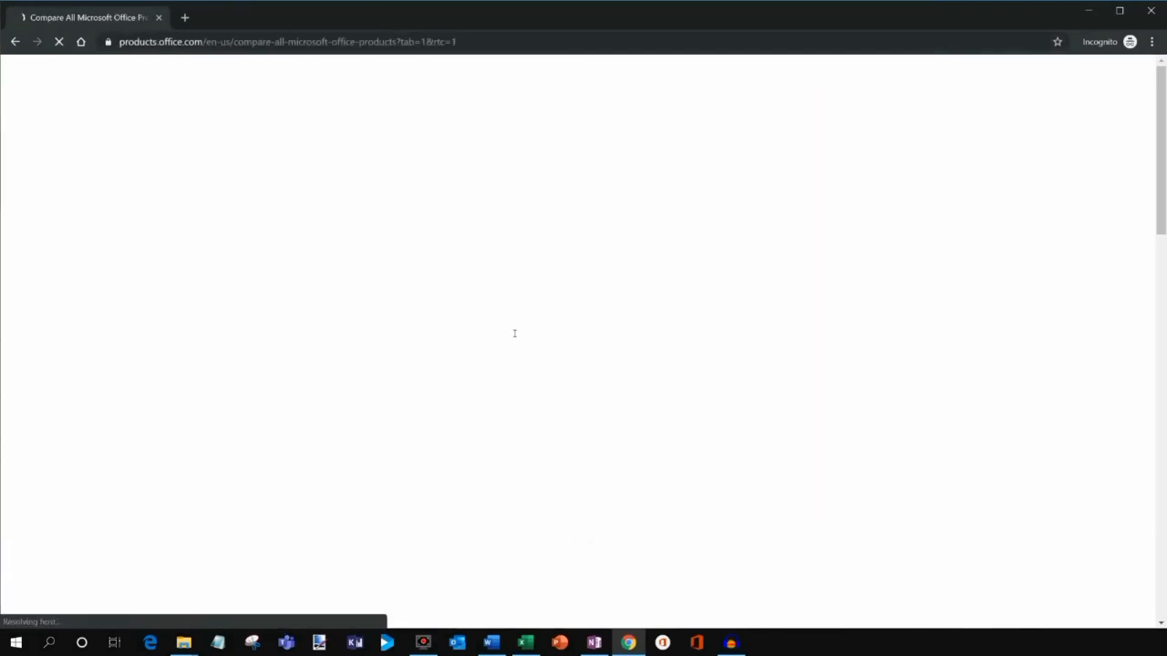
{"action": "scroll", "coordinate": [512, 331], "scroll_direction": "down", "scroll_amount": 2}
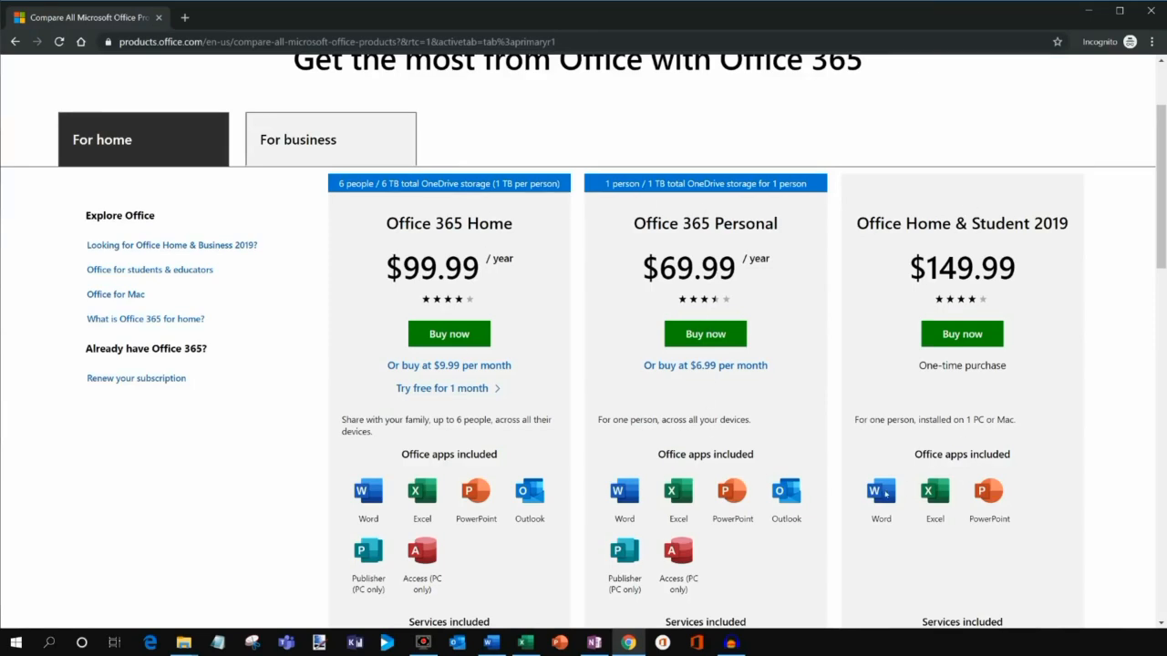
{"action": "key", "text": "alt+Left"}
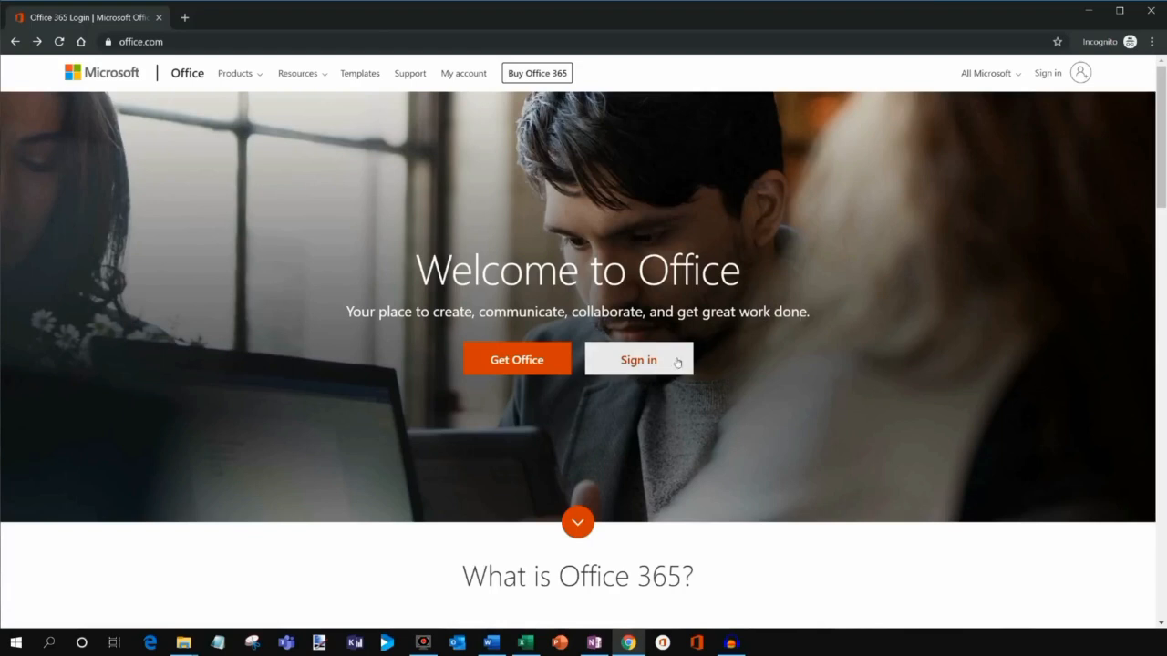
{"action": "left_click", "coordinate": [648, 360]}
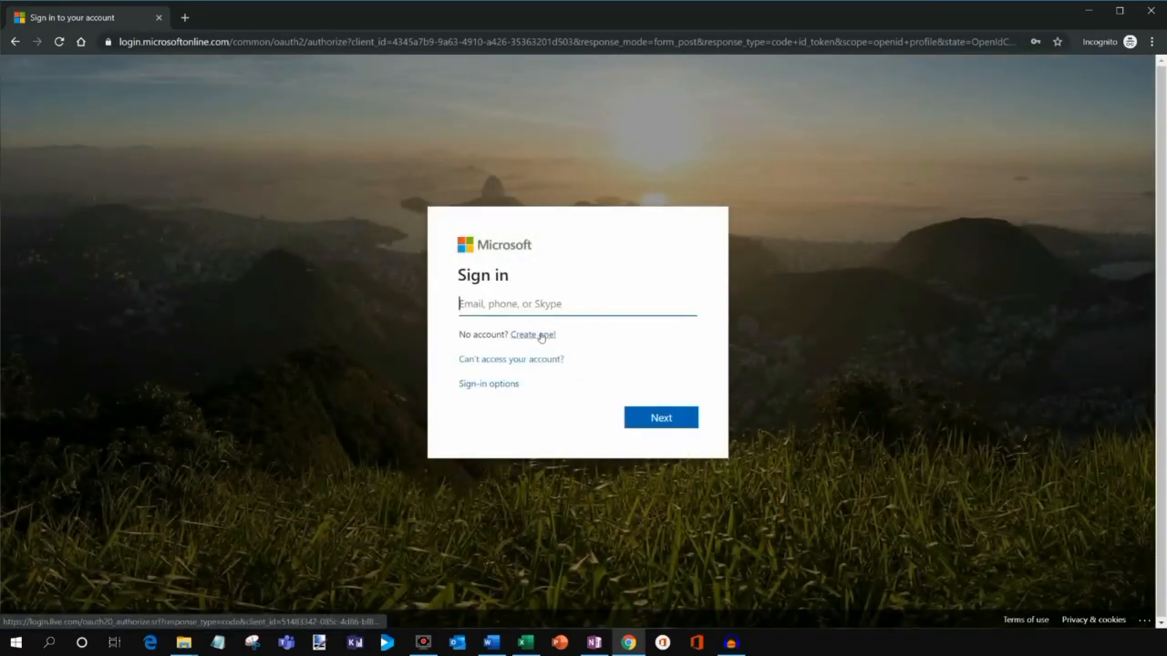
{"action": "key", "text": "alt+Left"}
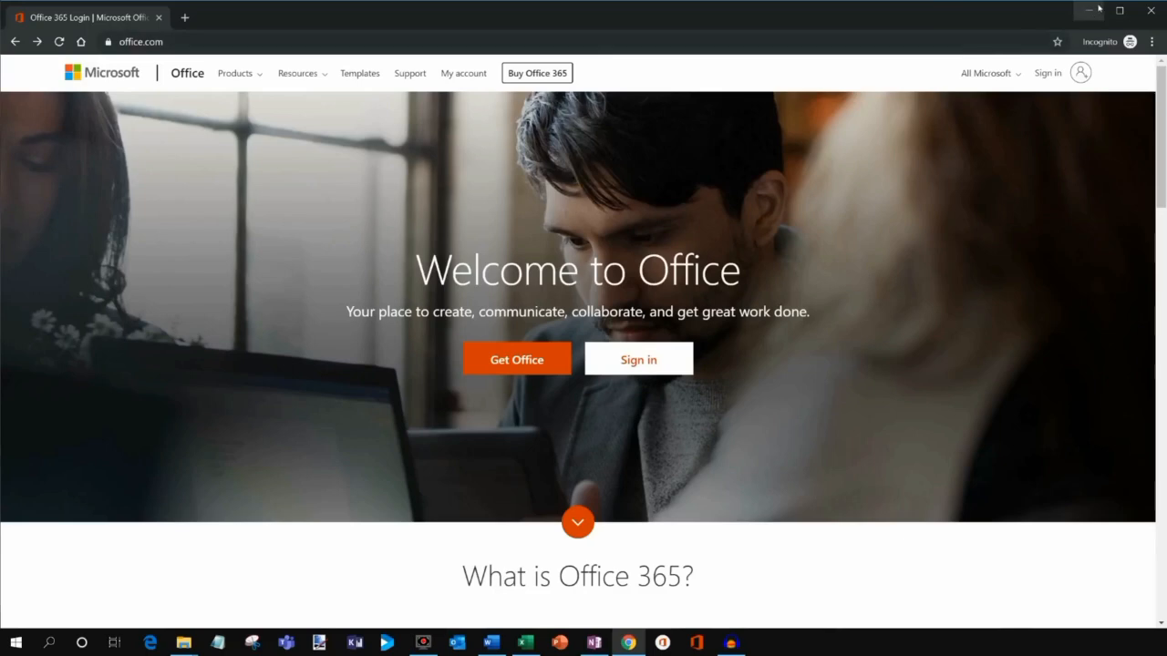
{"action": "left_click", "coordinate": [1088, 10]}
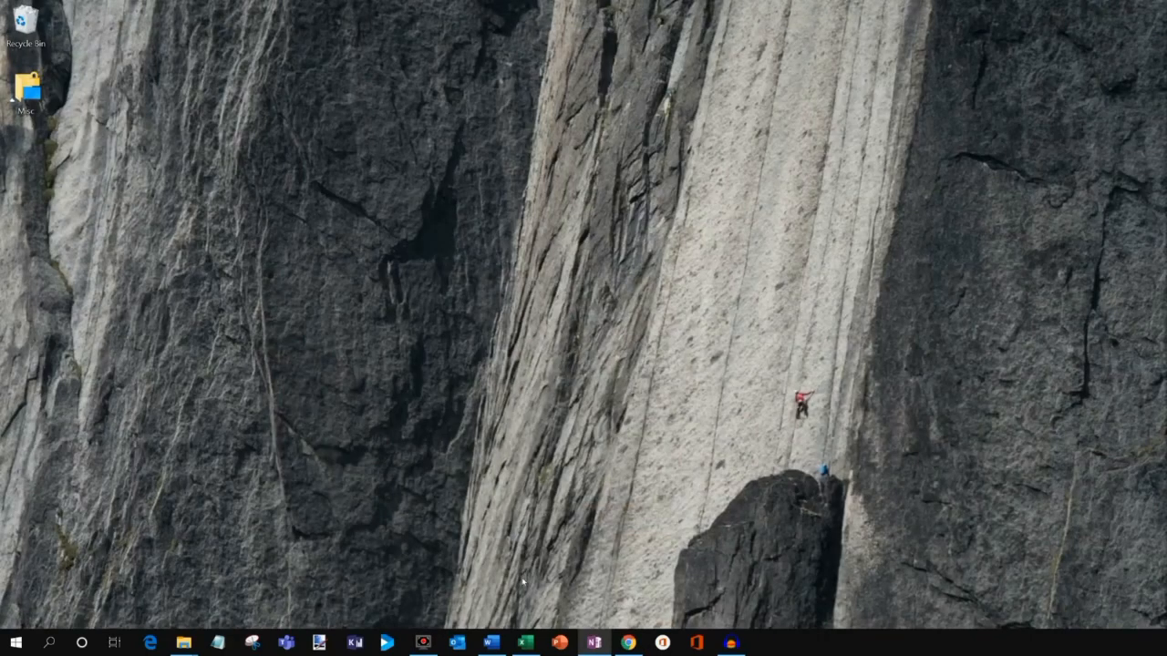
Launch Word and scroll through the full gallery of document templates.
{"action": "left_click", "coordinate": [492, 643]}
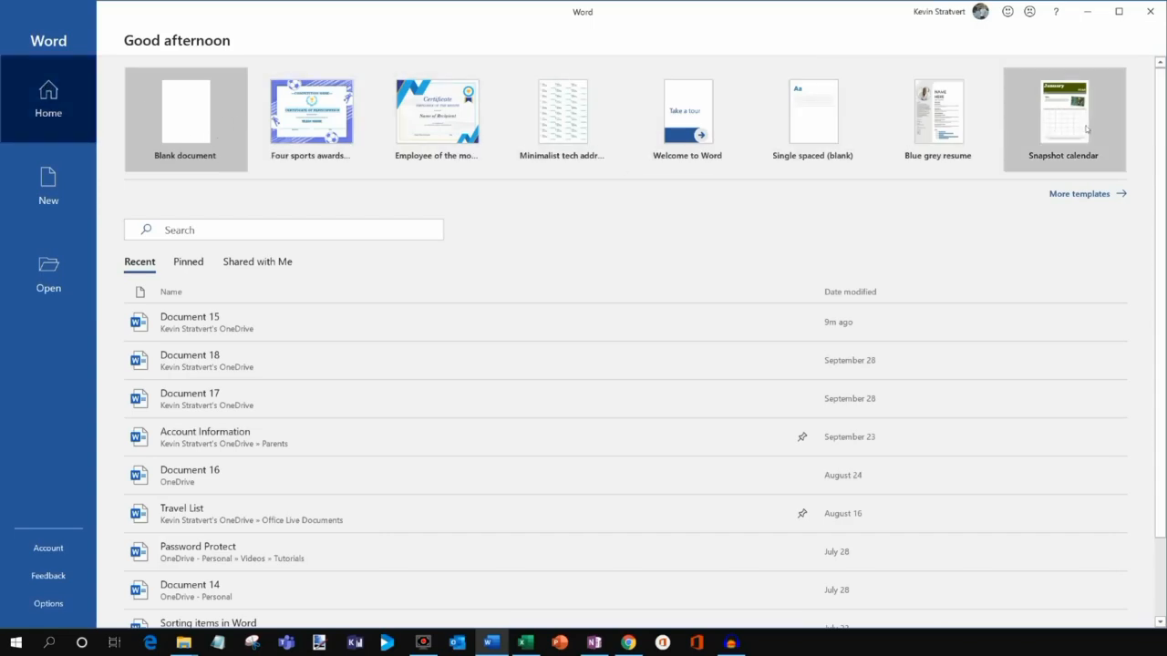
{"action": "scroll", "coordinate": [322, 331], "scroll_direction": "down", "scroll_amount": 2}
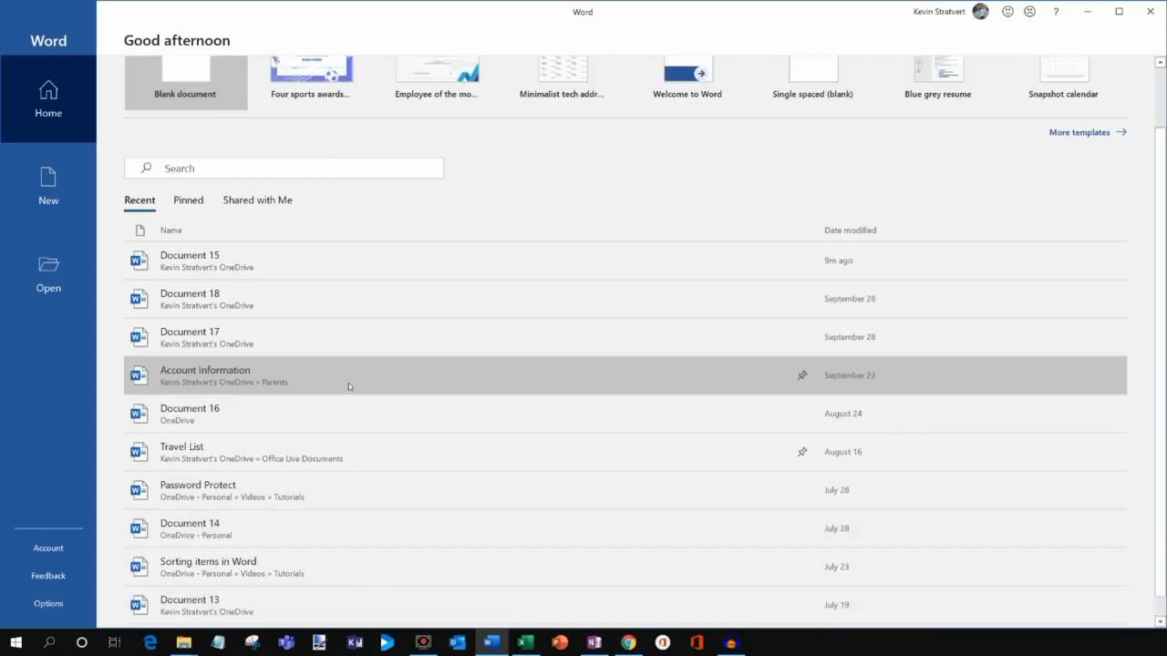
{"action": "scroll", "coordinate": [348, 383], "scroll_direction": "up", "scroll_amount": 2}
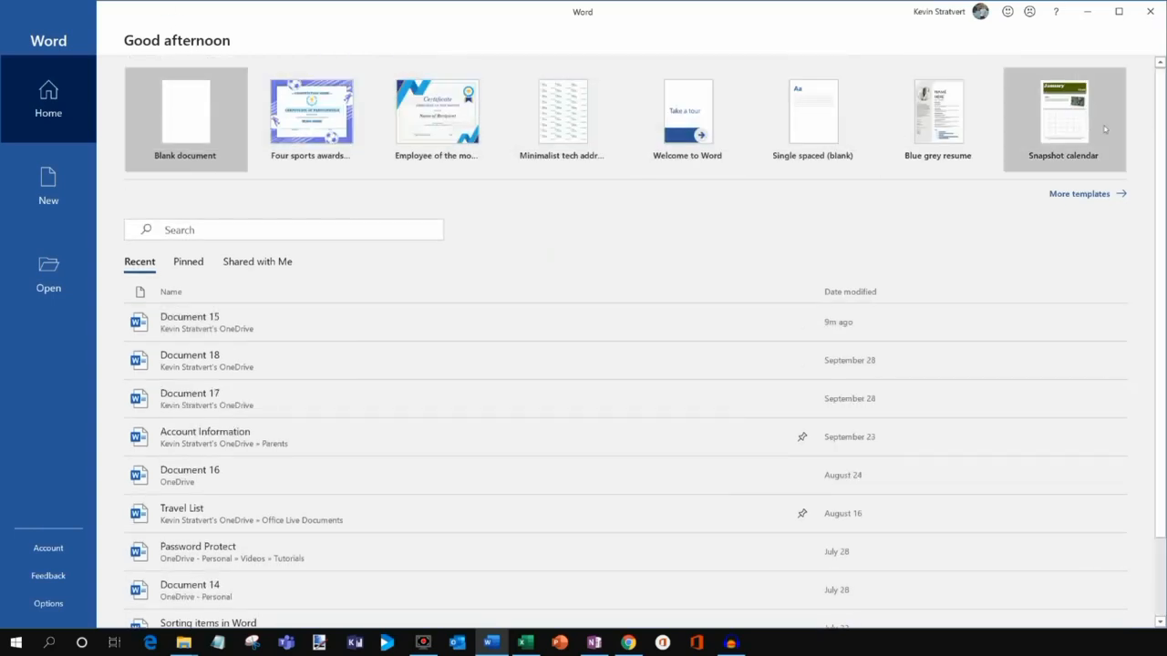
{"action": "left_click", "coordinate": [1087, 194]}
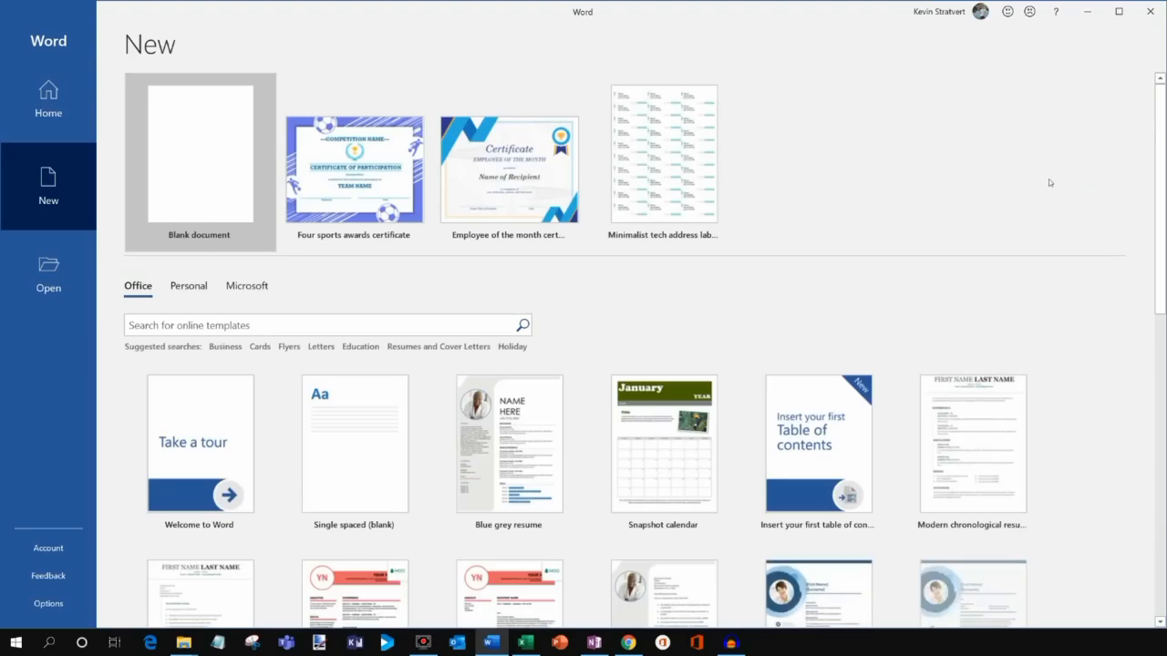
{"action": "scroll", "coordinate": [1000, 195], "scroll_direction": "down", "scroll_amount": 3}
{"action": "scroll", "coordinate": [999, 195], "scroll_direction": "down", "scroll_amount": 6}
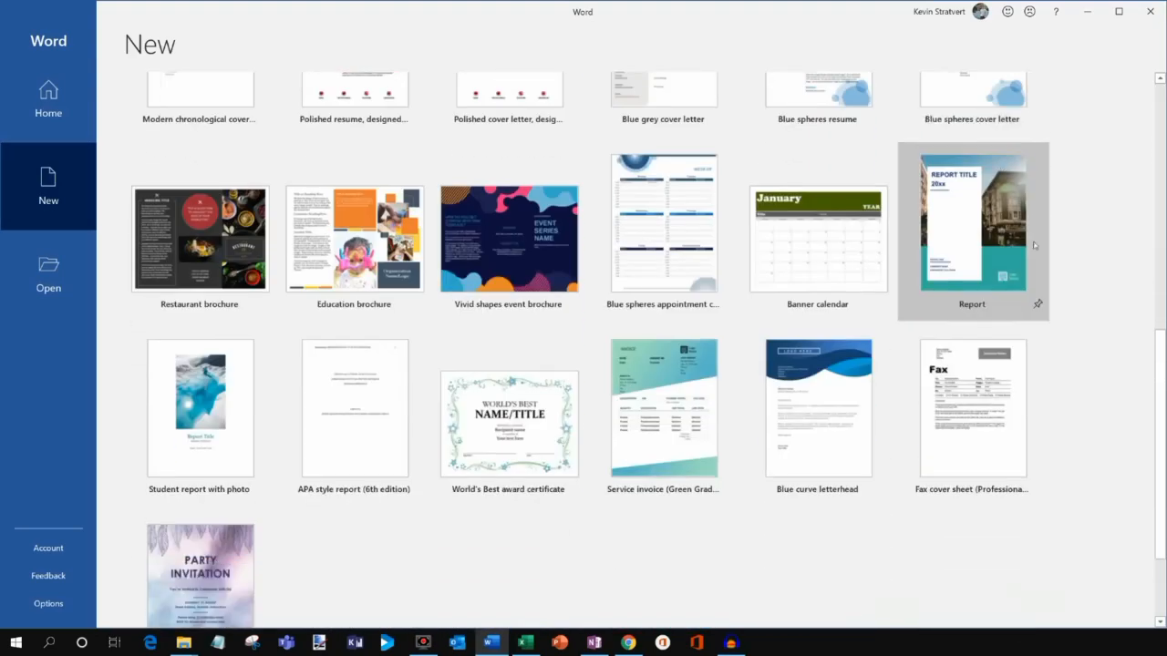
{"action": "left_click_drag", "start_coordinate": [1160, 364], "coordinate": [1164, 81]}
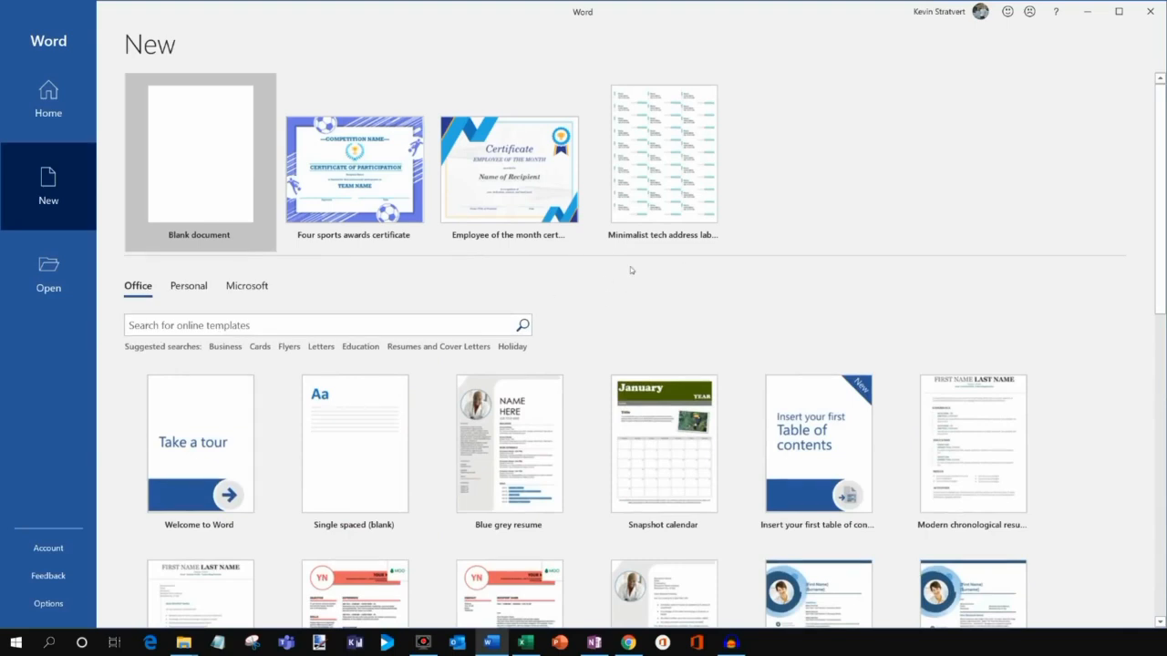
Search recent documents for 'travel list', view the Open page, then return to Home.
{"action": "left_click", "coordinate": [37, 111]}
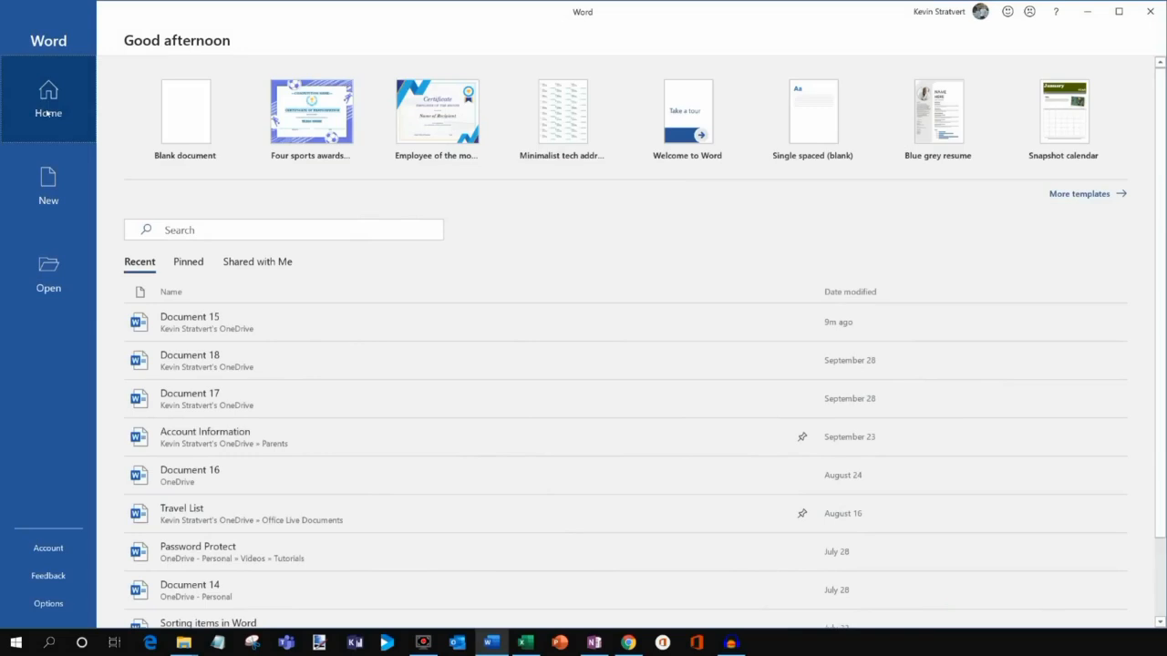
{"action": "left_click", "coordinate": [209, 229]}
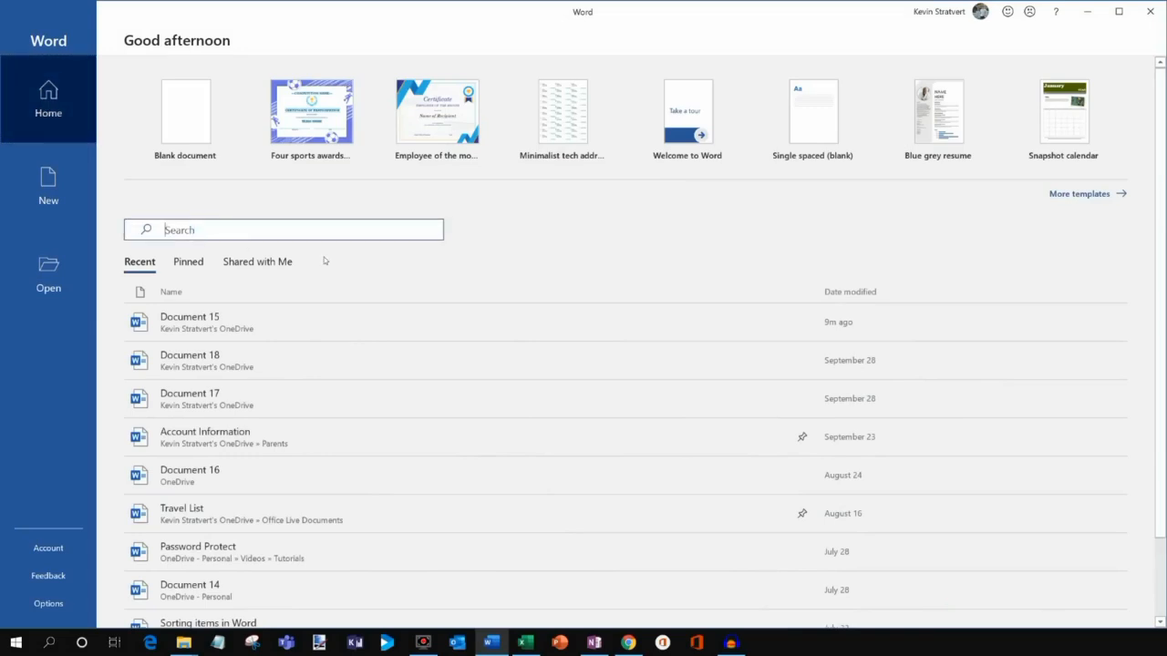
{"action": "type", "text": "travel list"}
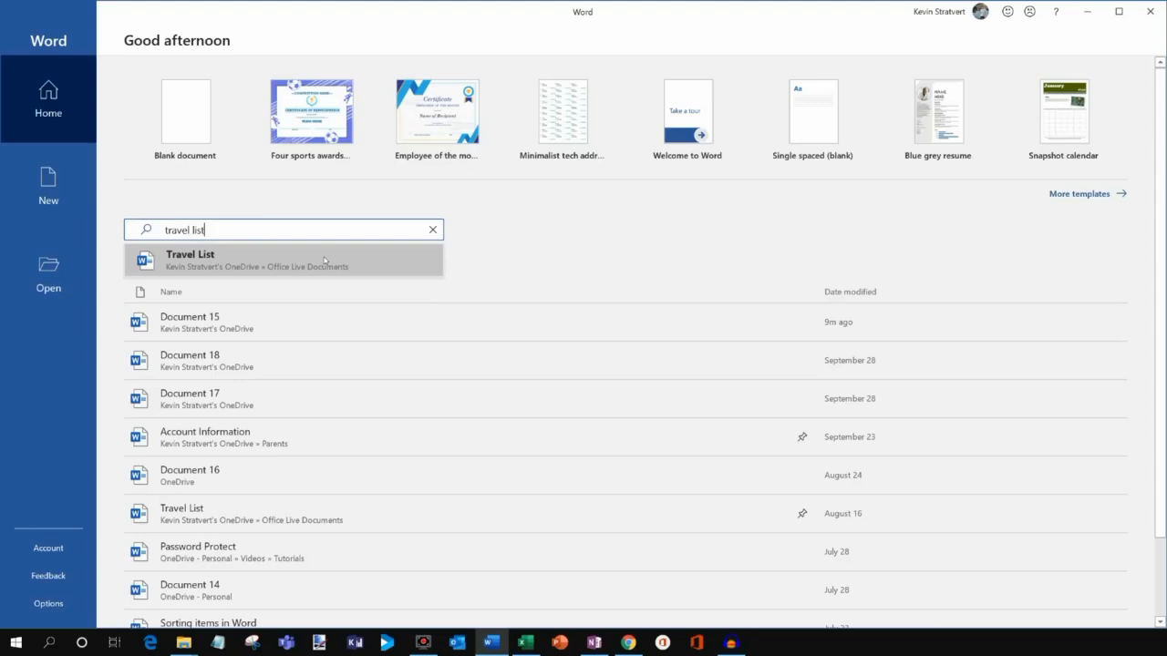
{"action": "left_click", "coordinate": [594, 247]}
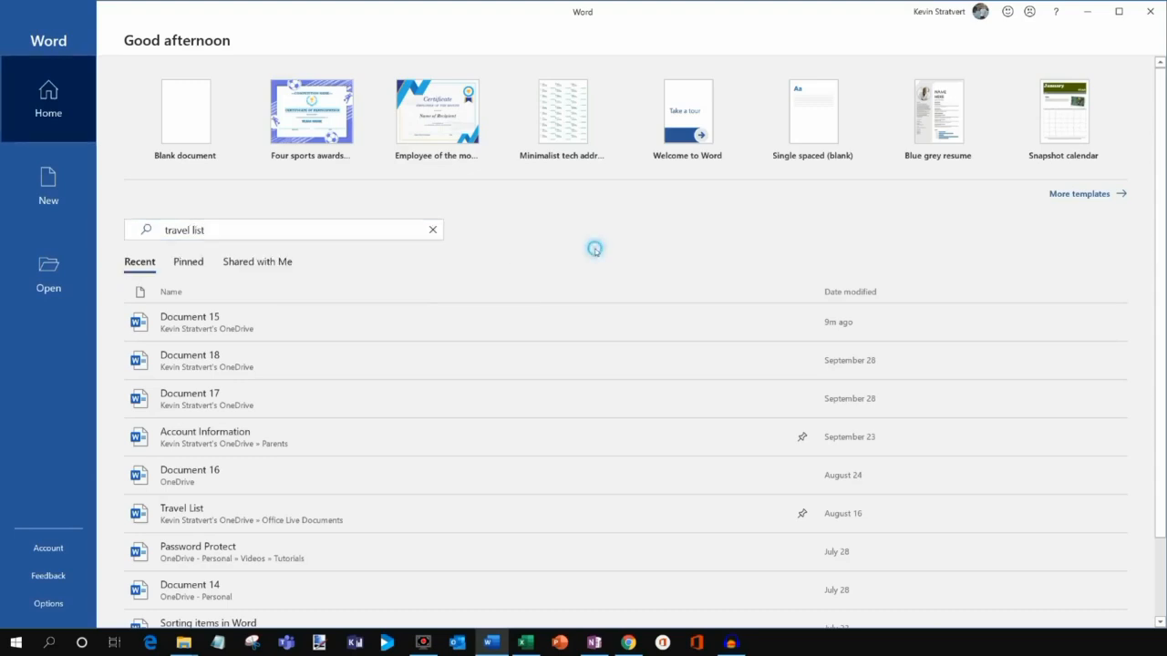
{"action": "scroll", "coordinate": [633, 264], "scroll_direction": "down", "scroll_amount": 1}
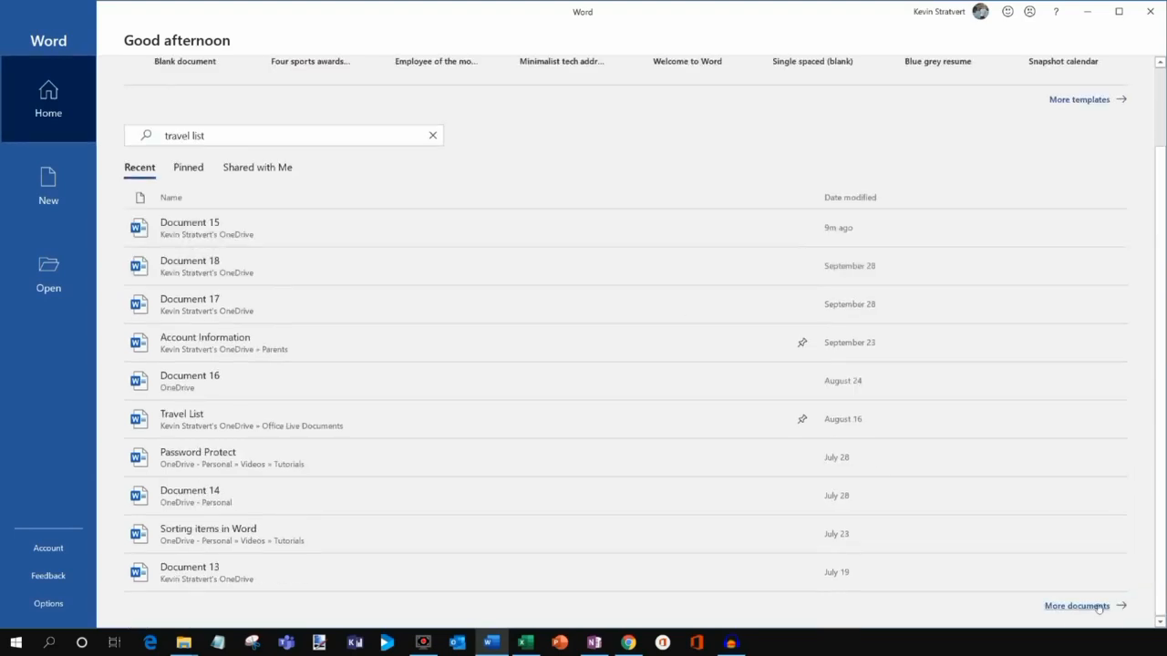
{"action": "left_click", "coordinate": [59, 269]}
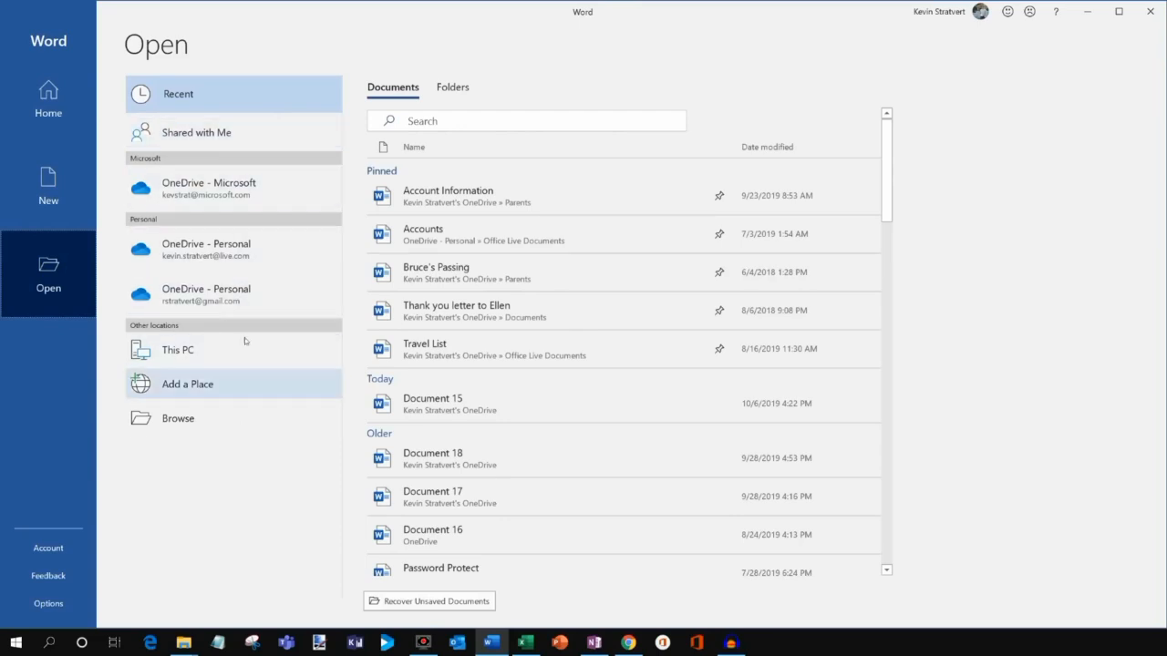
{"action": "left_click", "coordinate": [68, 98]}
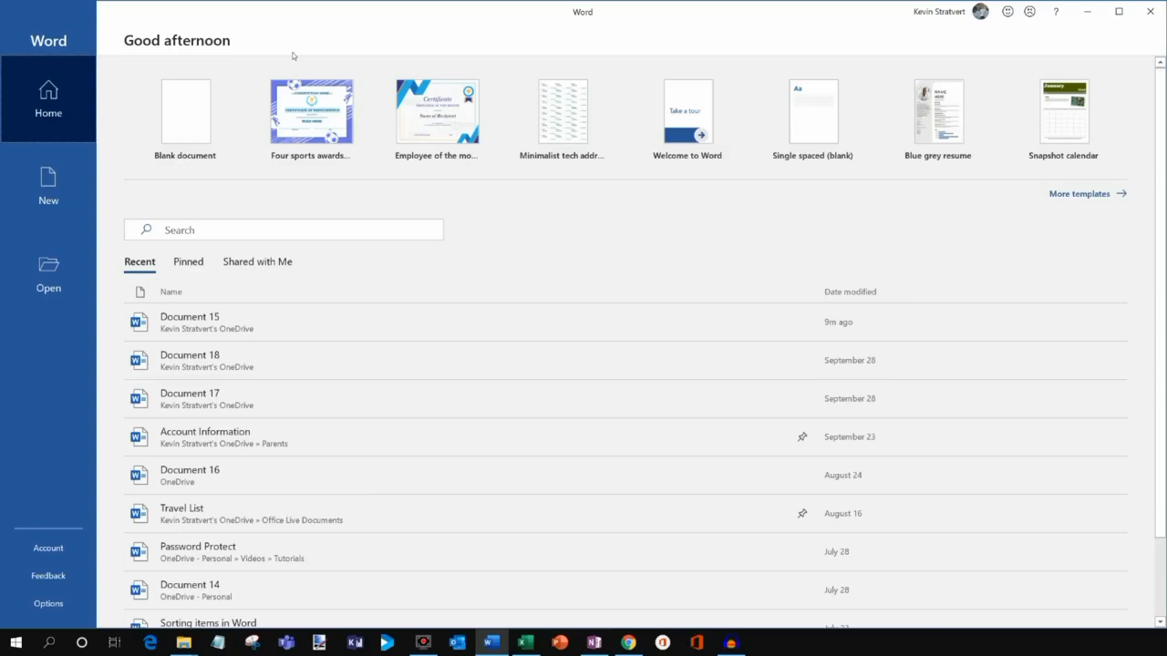
Create a blank document and save it as 'Word Tutorial' in OneDrive Videos > Tutorials.
{"action": "left_click", "coordinate": [186, 124]}
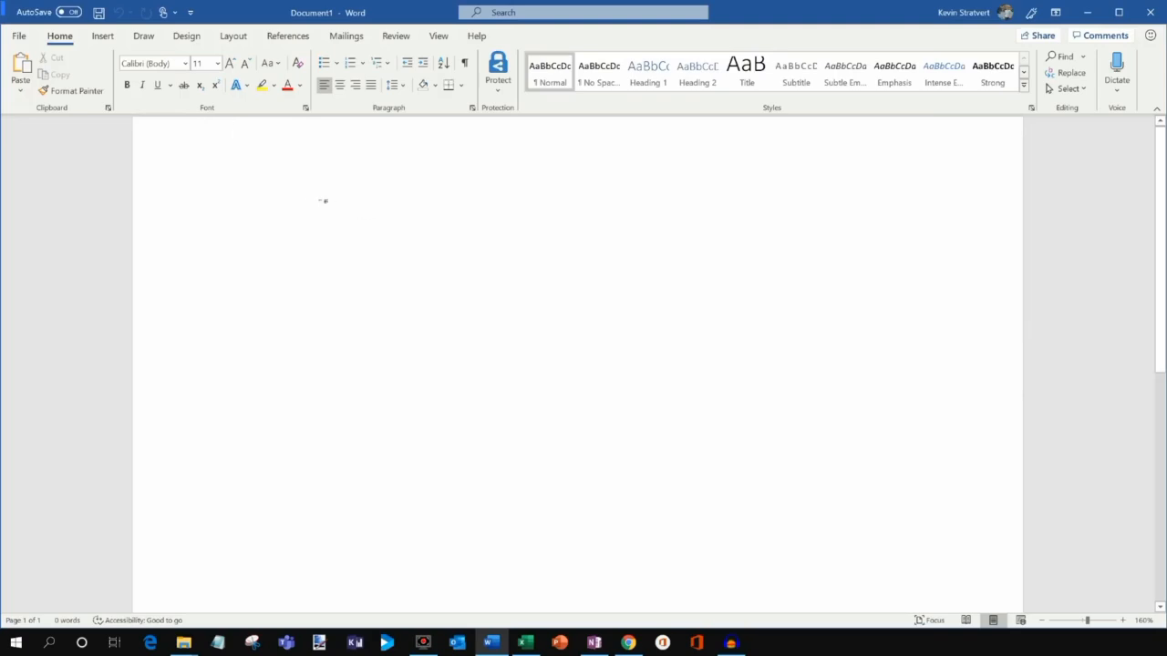
{"action": "left_click", "coordinate": [19, 37]}
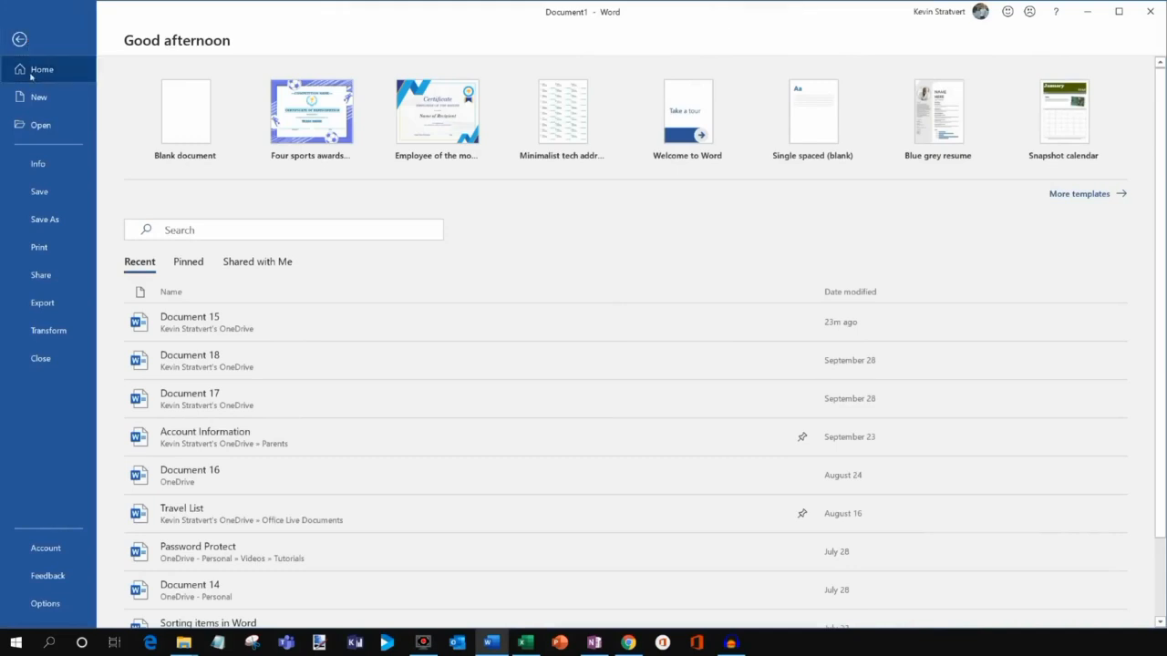
{"action": "left_click", "coordinate": [60, 221]}
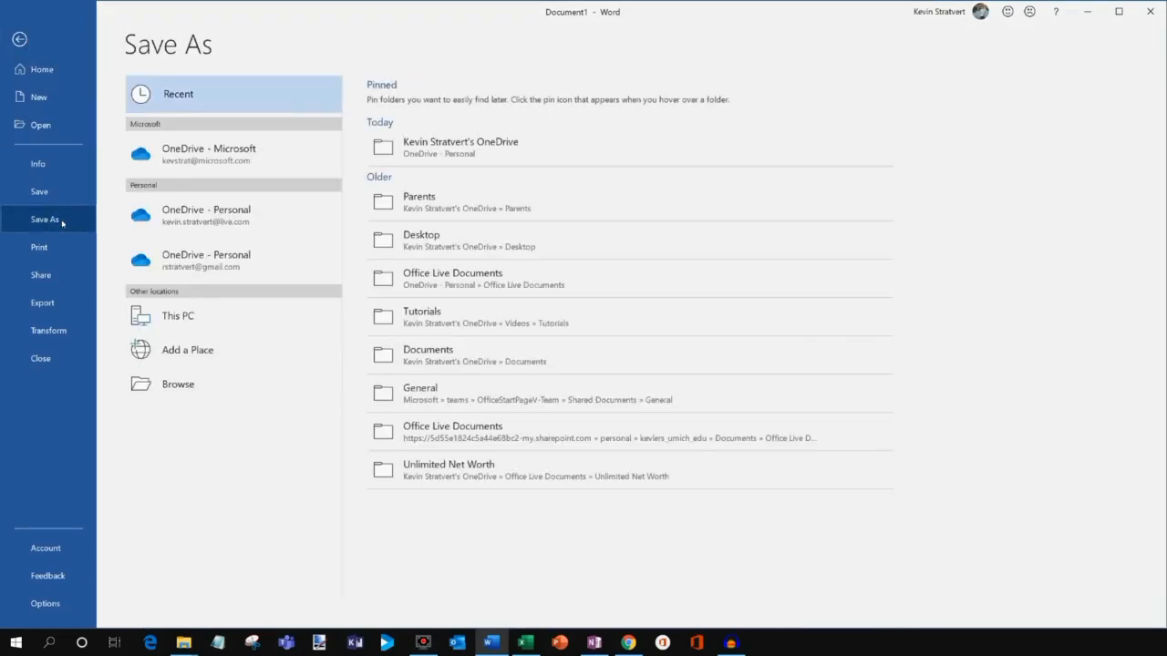
{"action": "left_click", "coordinate": [183, 222]}
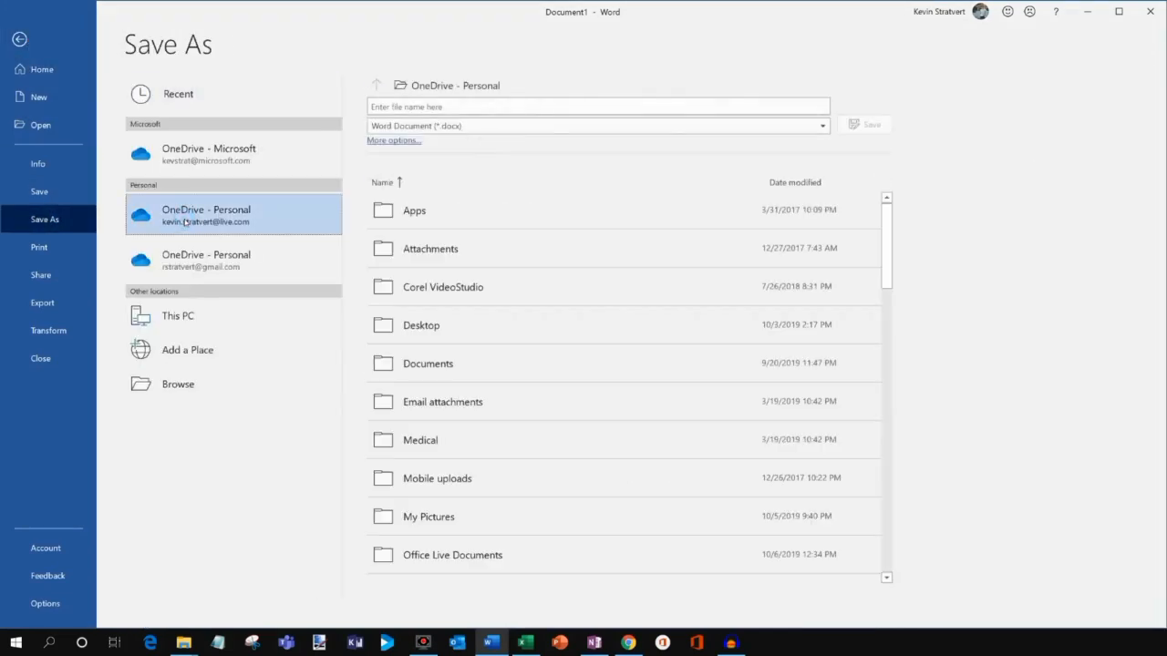
{"action": "left_click", "coordinate": [445, 107]}
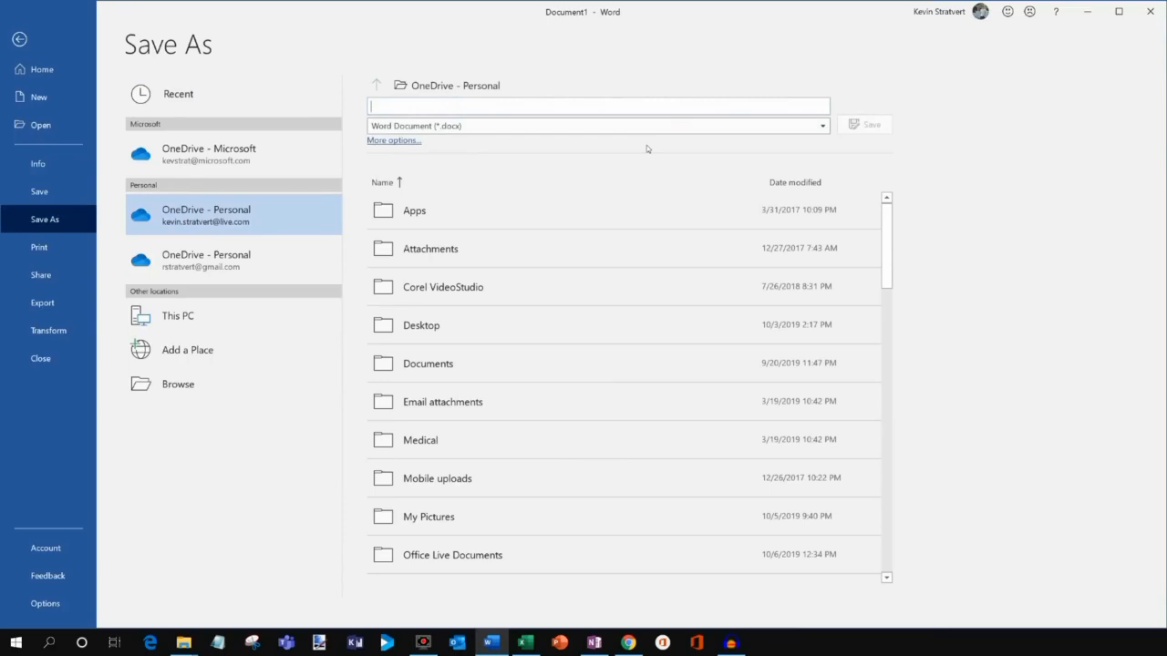
{"action": "type", "text": "Word Tutorial"}
{"action": "scroll", "coordinate": [651, 383], "scroll_direction": "down", "scroll_amount": 6}
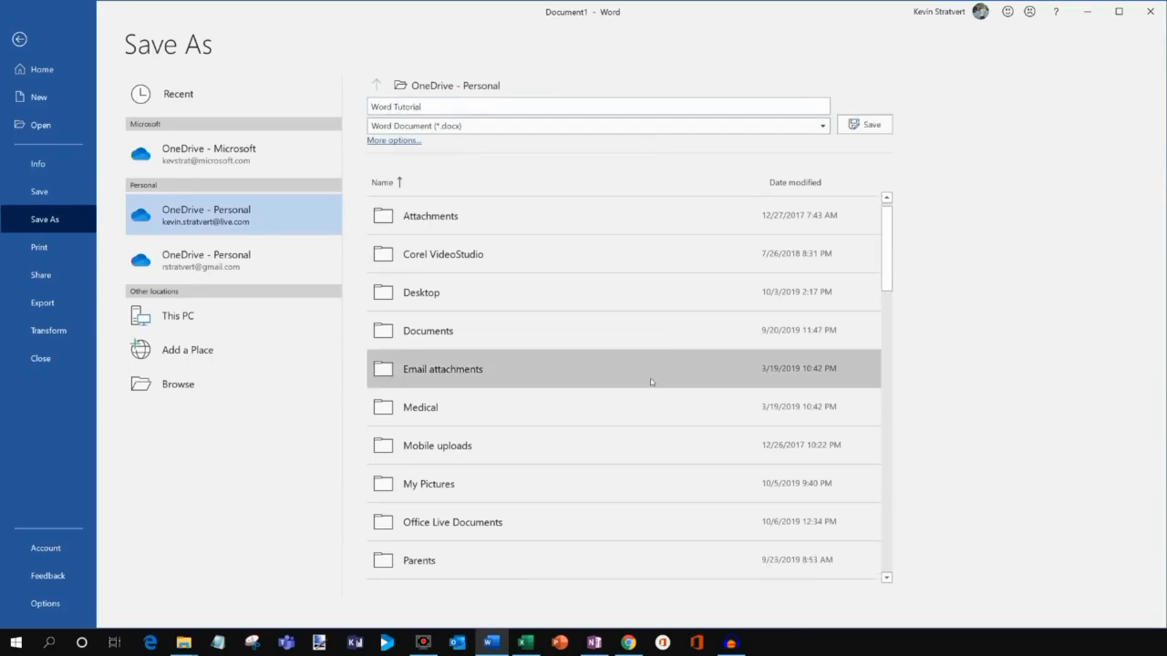
{"action": "scroll", "coordinate": [450, 549], "scroll_direction": "down", "scroll_amount": 1}
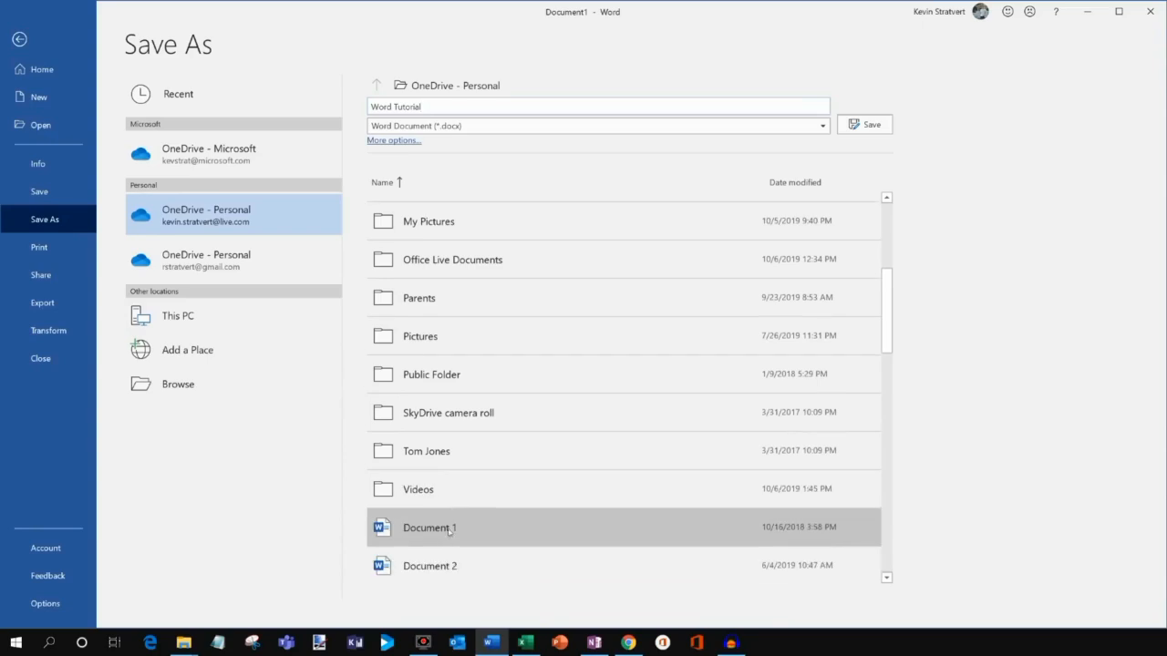
{"action": "left_click", "coordinate": [454, 493]}
{"action": "left_click", "coordinate": [442, 446]}
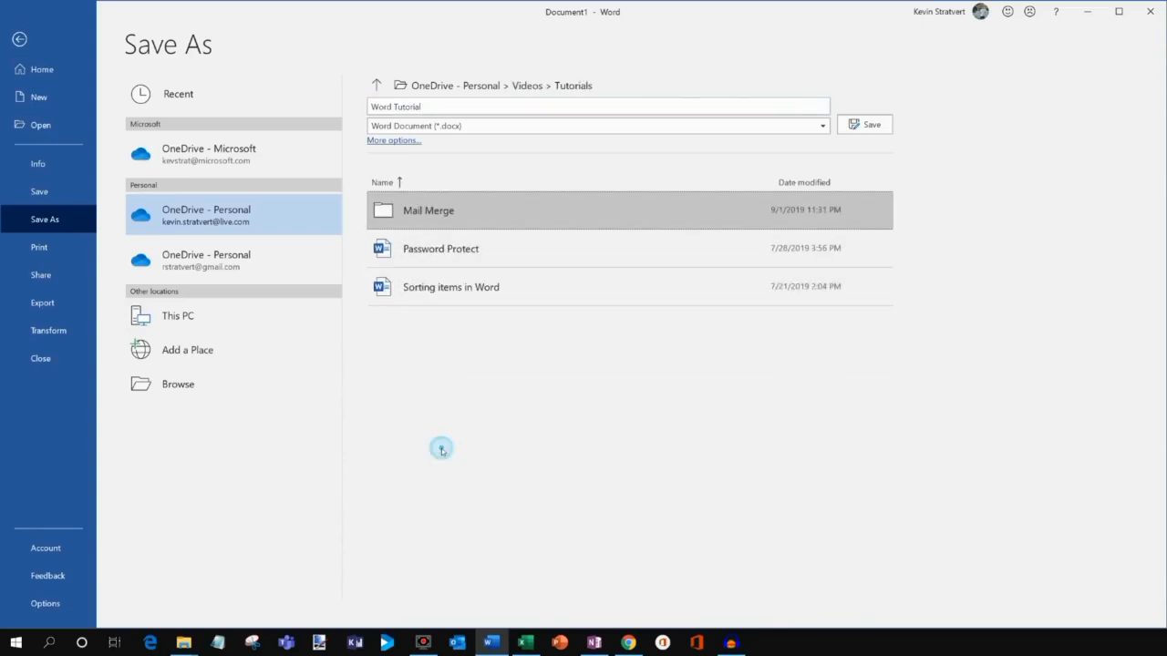
{"action": "left_click", "coordinate": [874, 124]}
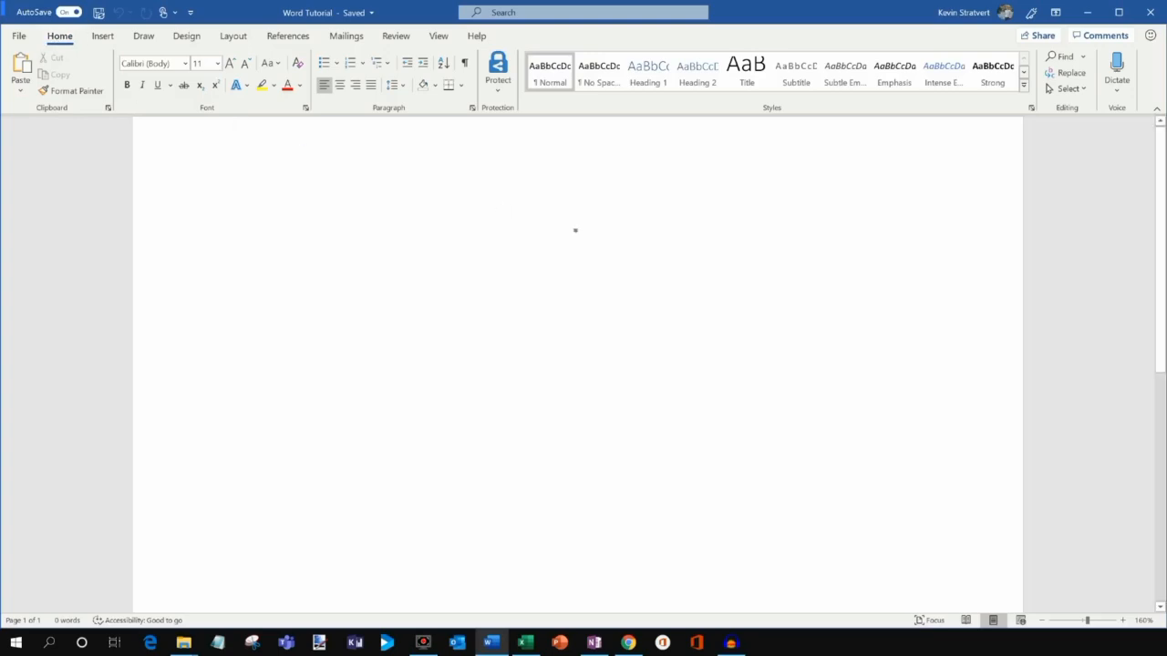
Type a greeting with the author's name, then 'How is everyone doing today?' below it.
{"action": "type", "text": "Hel"}
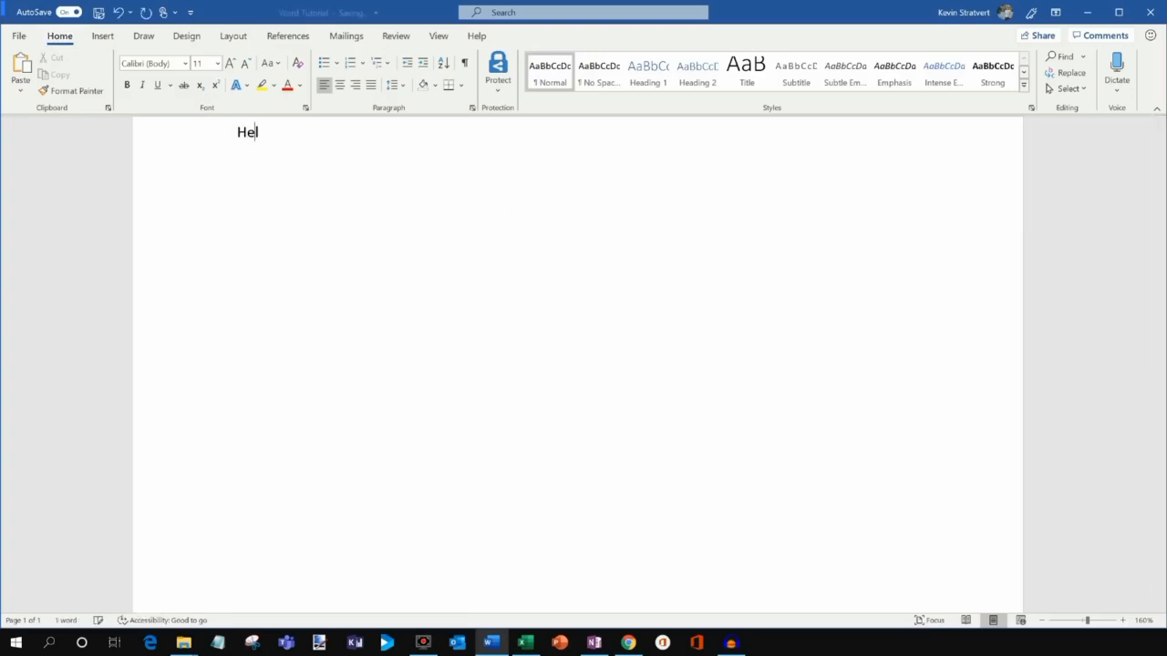
{"action": "type", "text": "lo my name i"}
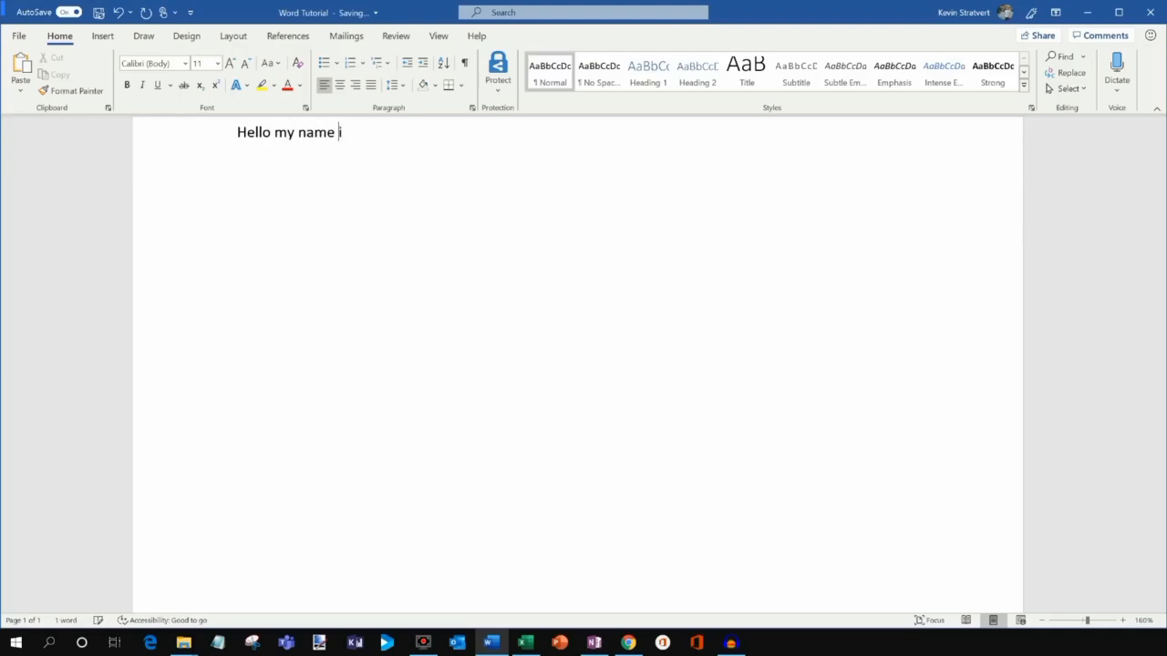
{"action": "type", "text": "s Kevin Stratvert"}
{"action": "key", "text": "Return"}
{"action": "key", "text": "Return"}
{"action": "type", "text": "How is everyon"}
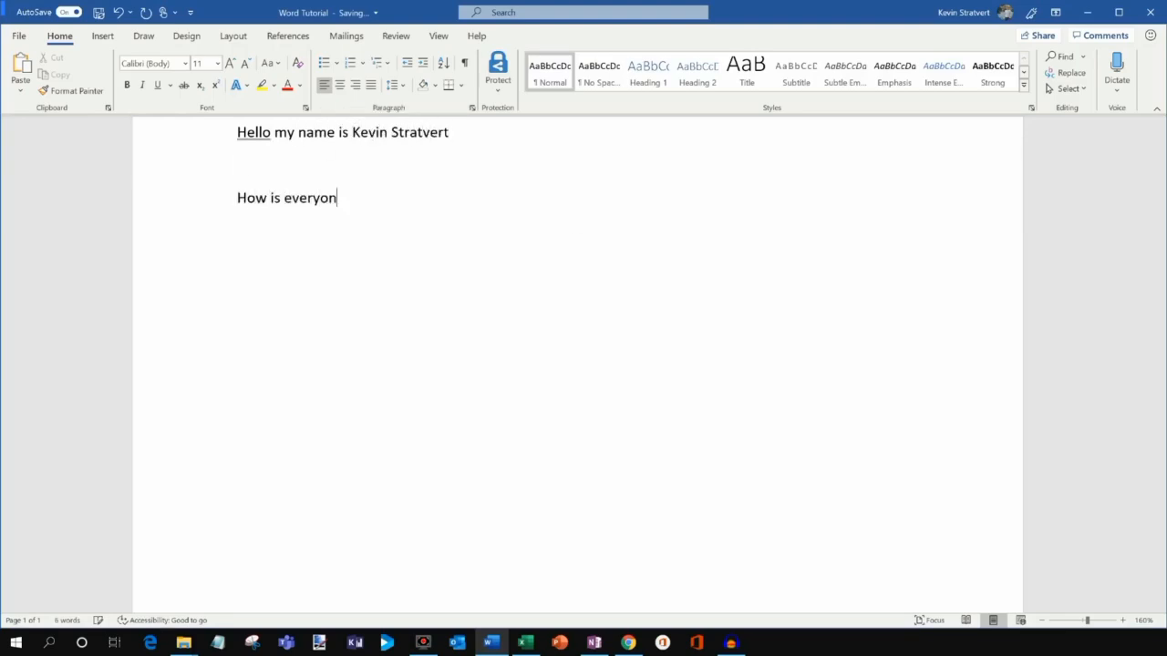
{"action": "type", "text": "e doing today?"}
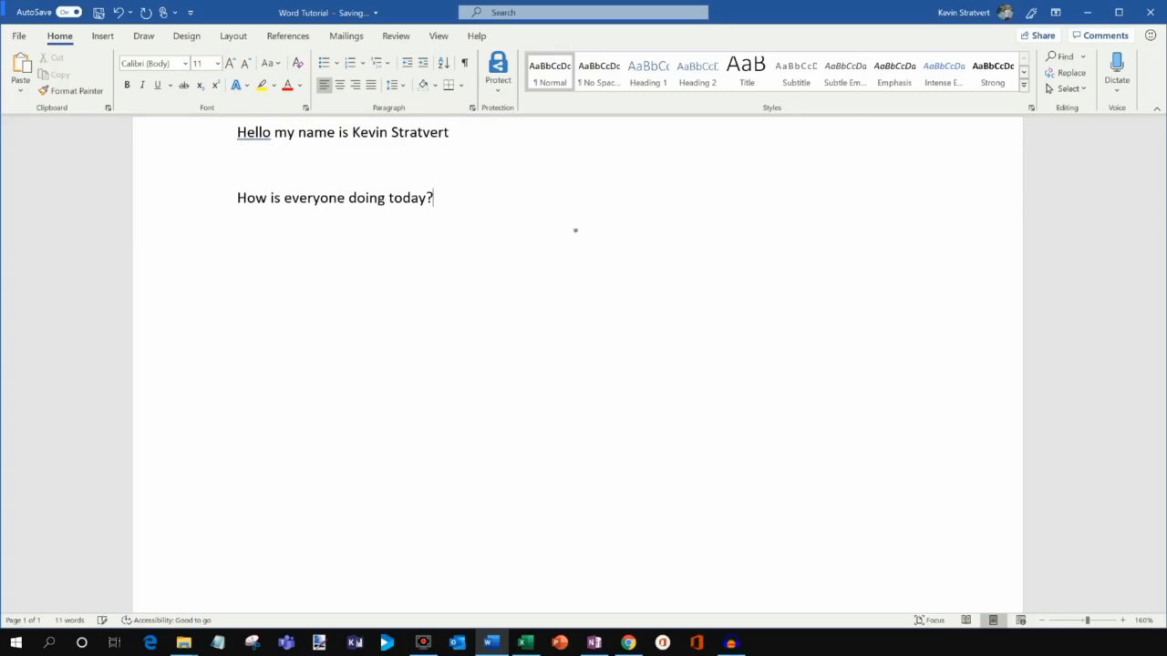
{"action": "key", "text": "Delete"}
{"action": "key", "text": "Up"}
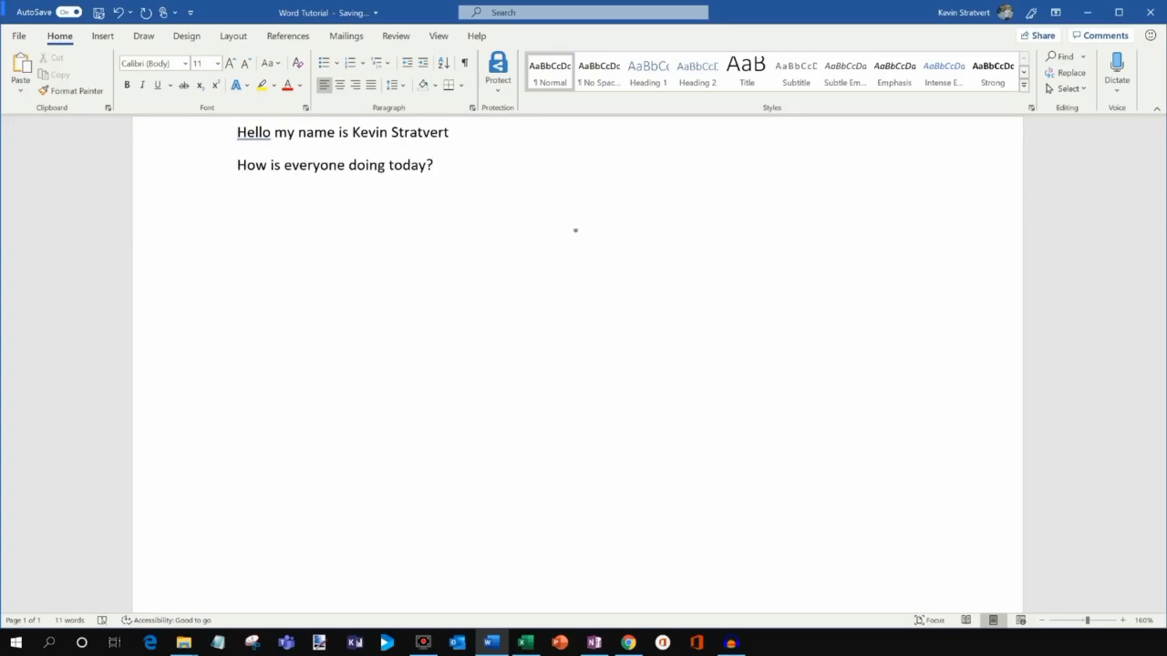
{"action": "left_click", "coordinate": [498, 192]}
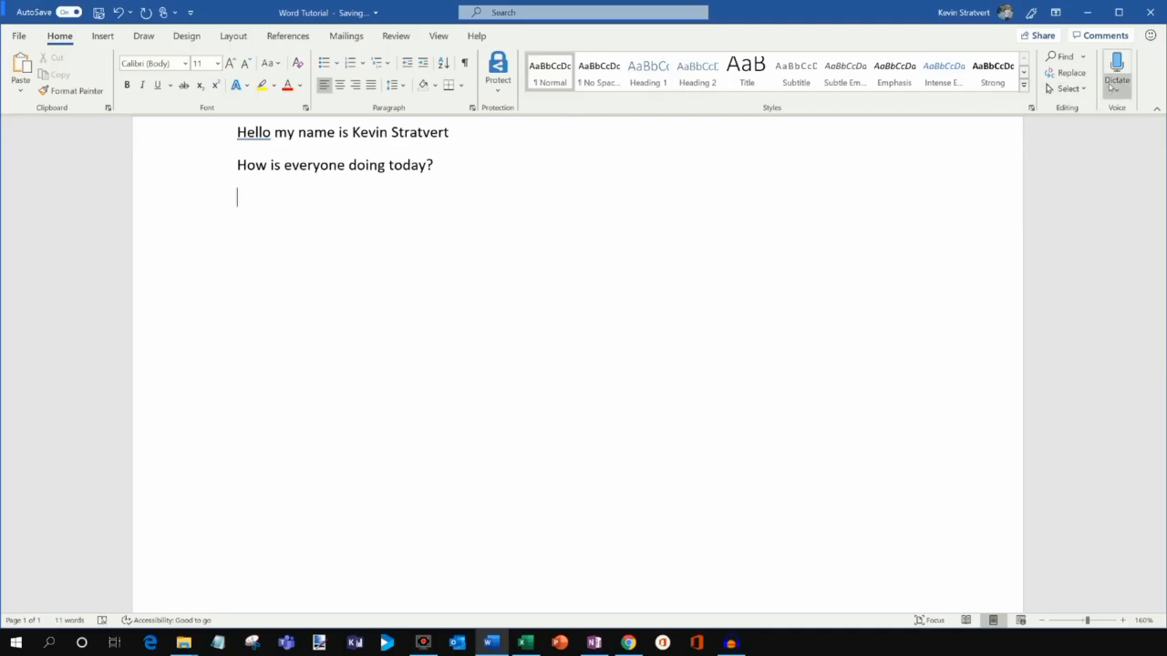
Dictate a third self-introduction line, fix the misheard surname, and select the first-line name.
{"action": "key", "text": "Return"}
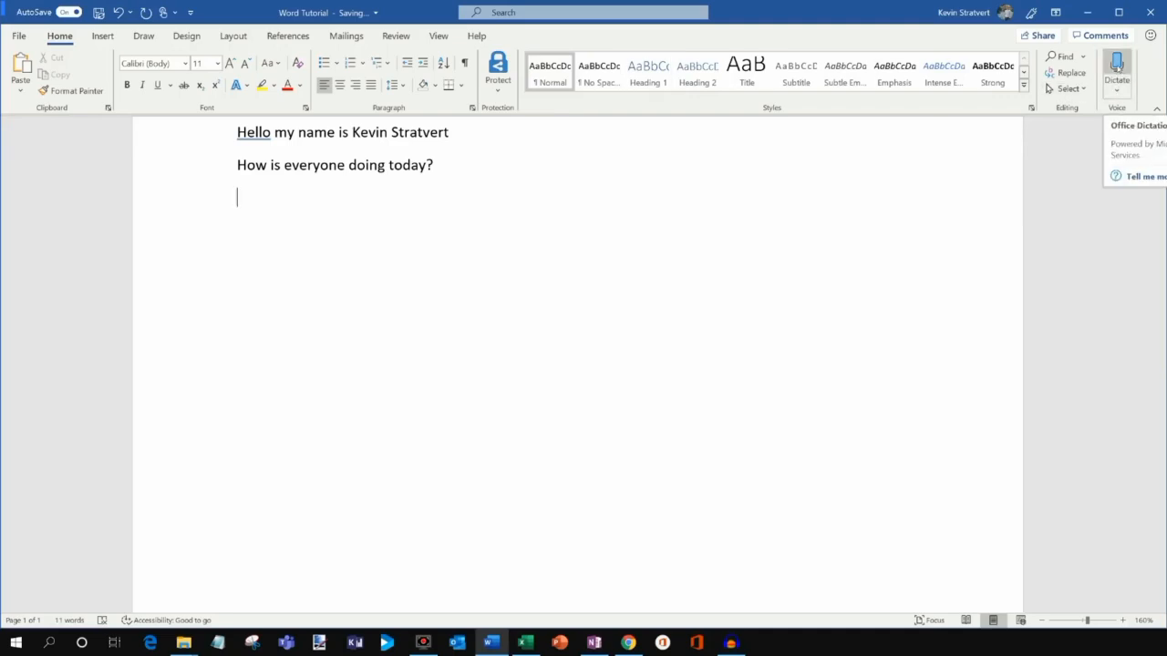
{"action": "left_click", "coordinate": [1117, 62]}
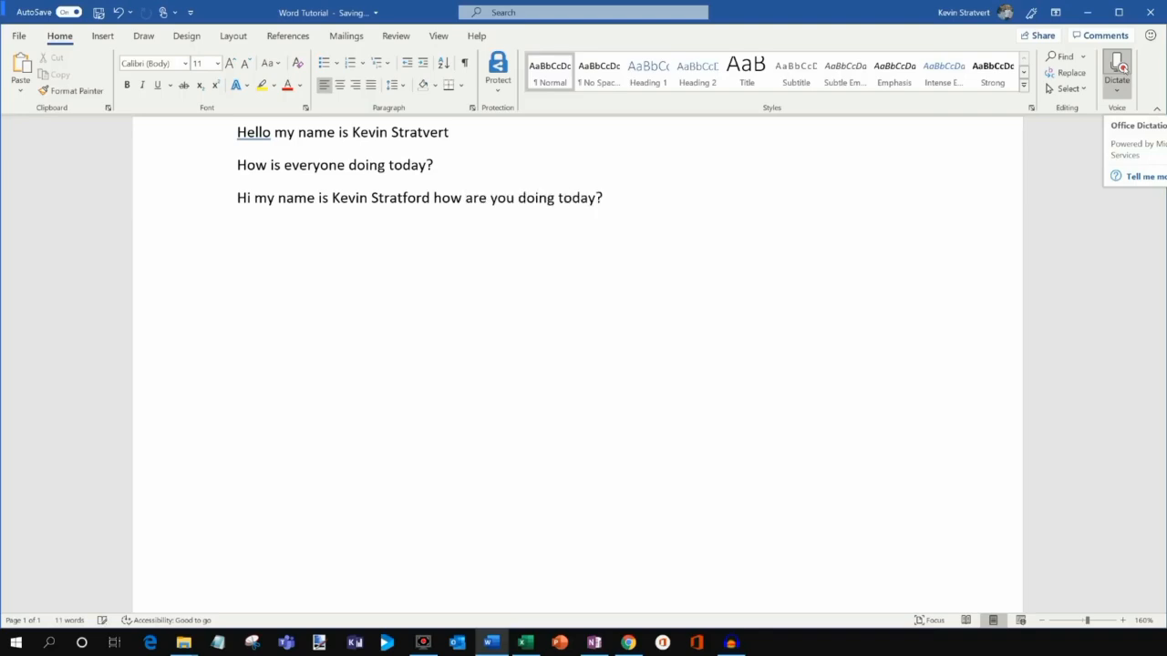
{"action": "left_click", "coordinate": [1117, 71]}
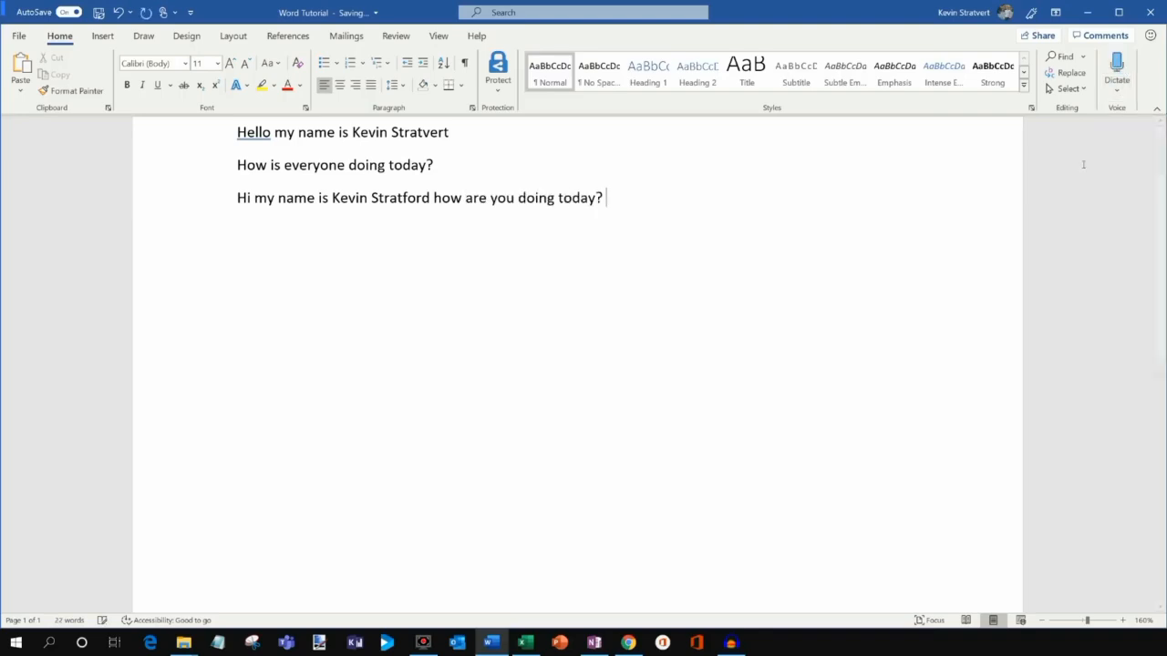
{"action": "left_click", "coordinate": [432, 199]}
{"action": "key", "text": "BackSpace"}
{"action": "key", "text": "BackSpace"}
{"action": "key", "text": "BackSpace"}
{"action": "key", "text": "BackSpace"}
{"action": "type", "text": "vert"}
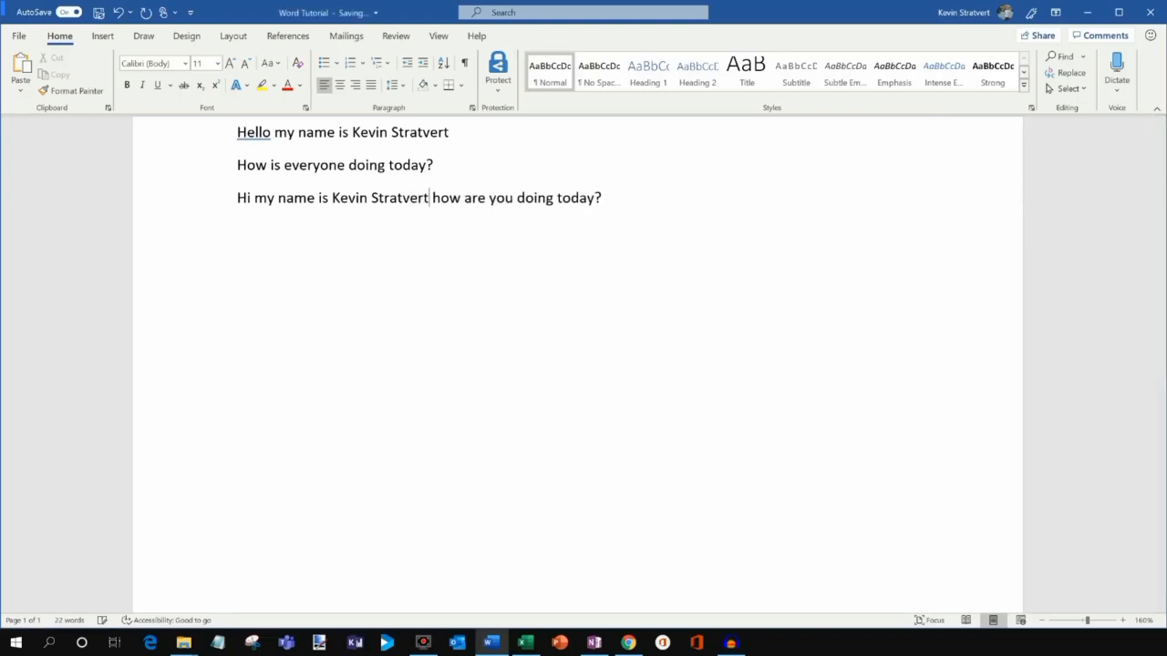
{"action": "key", "text": "End"}
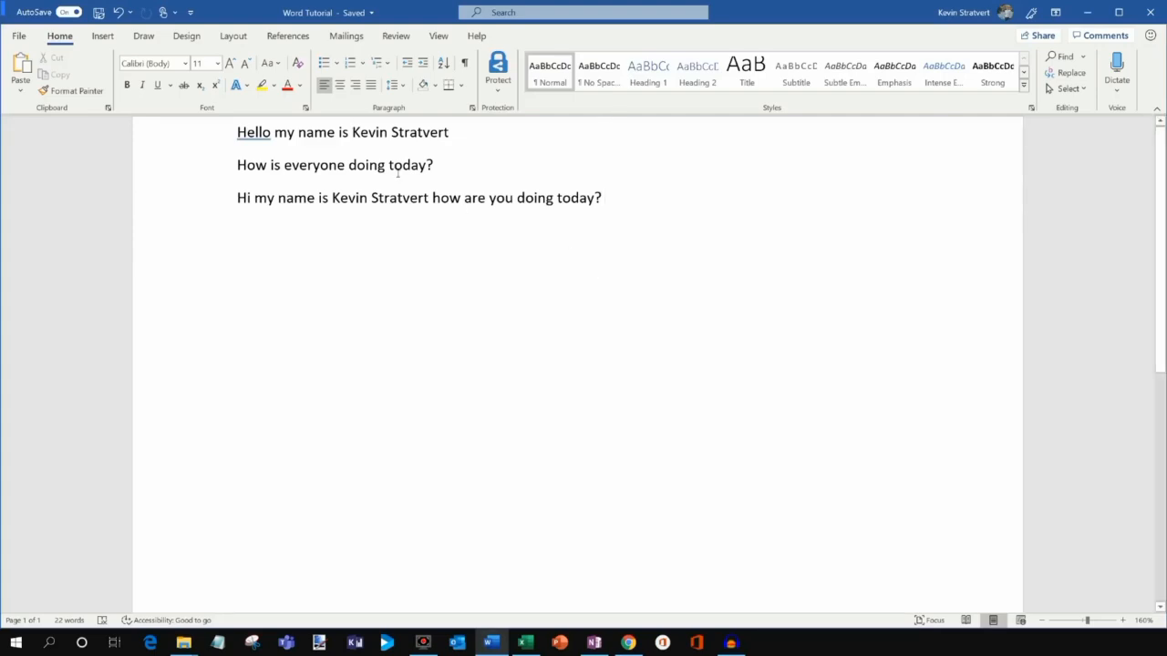
{"action": "double_click", "coordinate": [253, 134]}
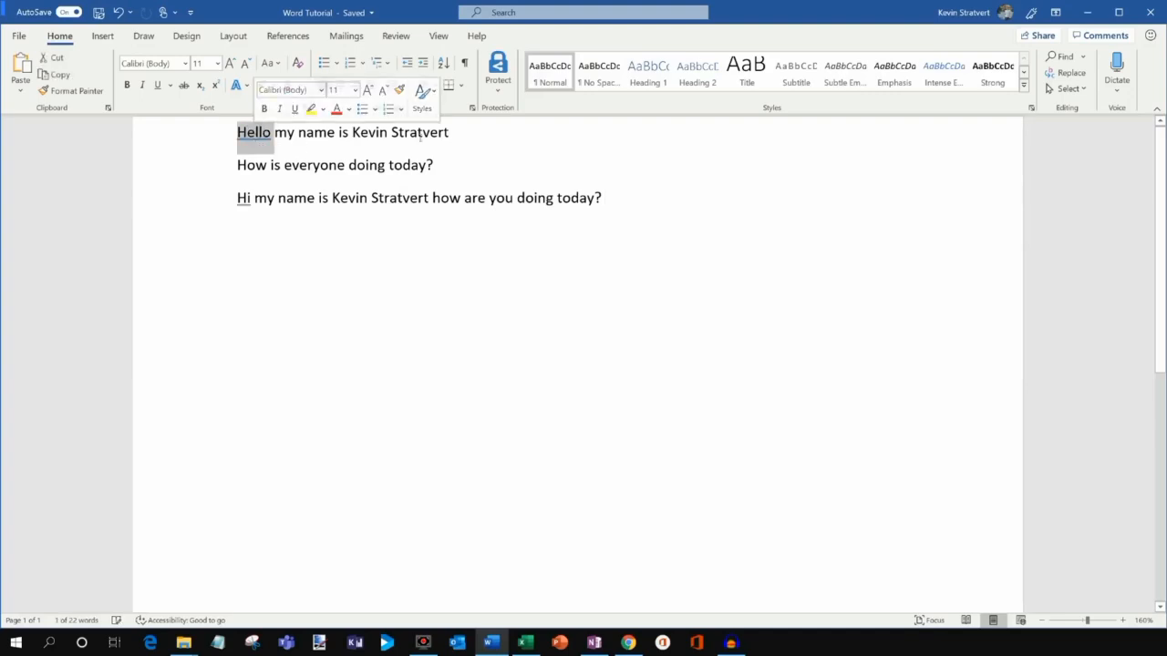
{"action": "left_click_drag", "start_coordinate": [352, 134], "coordinate": [463, 137]}
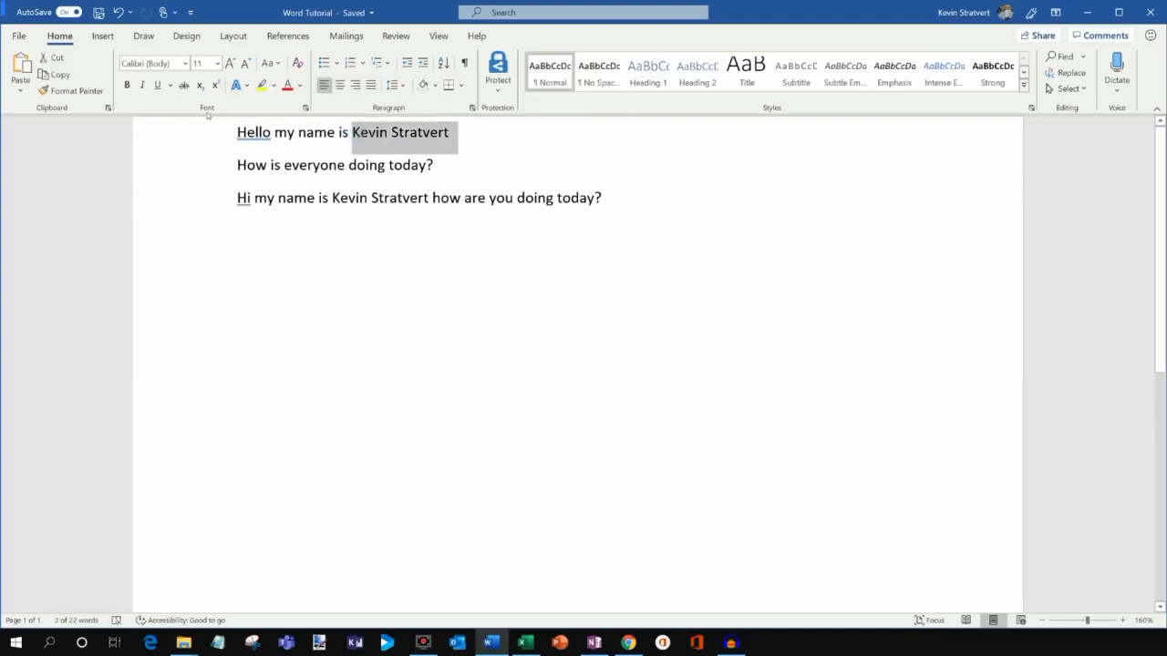
Make the selected name bold, italic and underlined in Segoe UI Semibold font.
{"action": "left_click", "coordinate": [127, 84]}
{"action": "left_click", "coordinate": [141, 85]}
{"action": "left_click", "coordinate": [157, 85]}
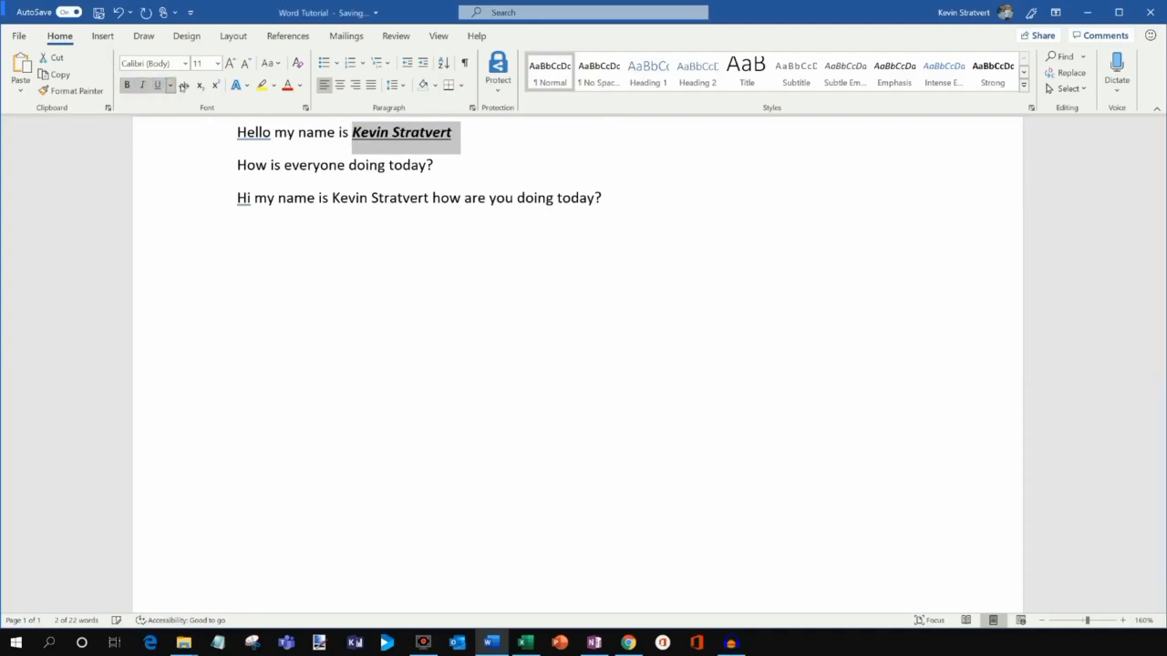
{"action": "left_click", "coordinate": [185, 63]}
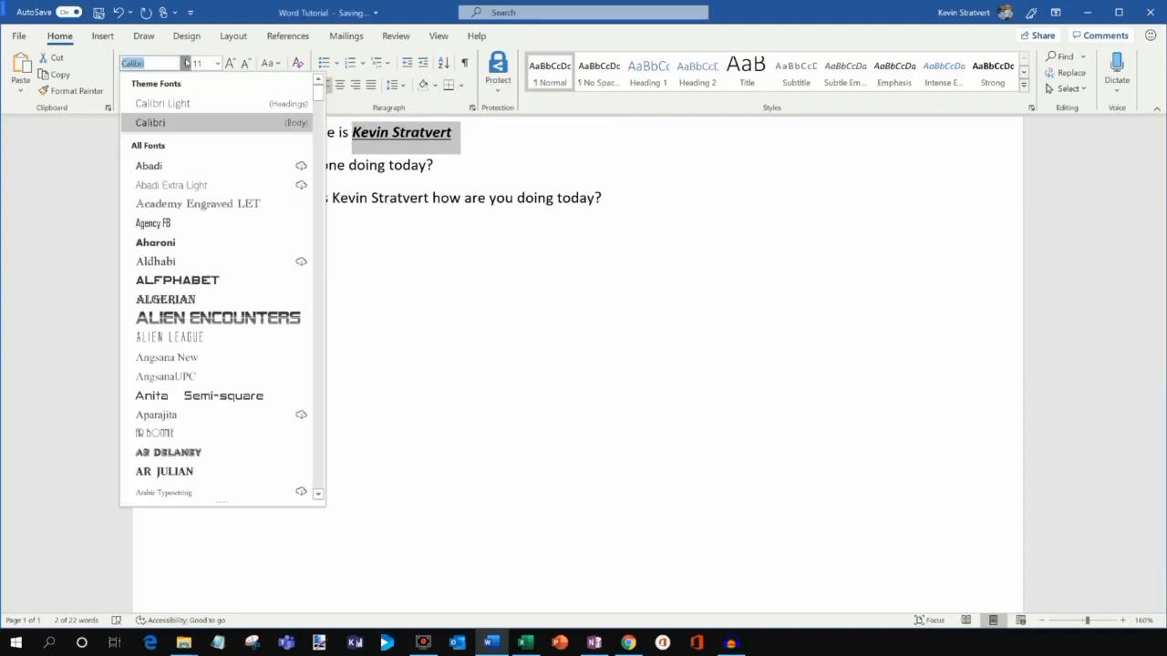
{"action": "type", "text": "Seg"}
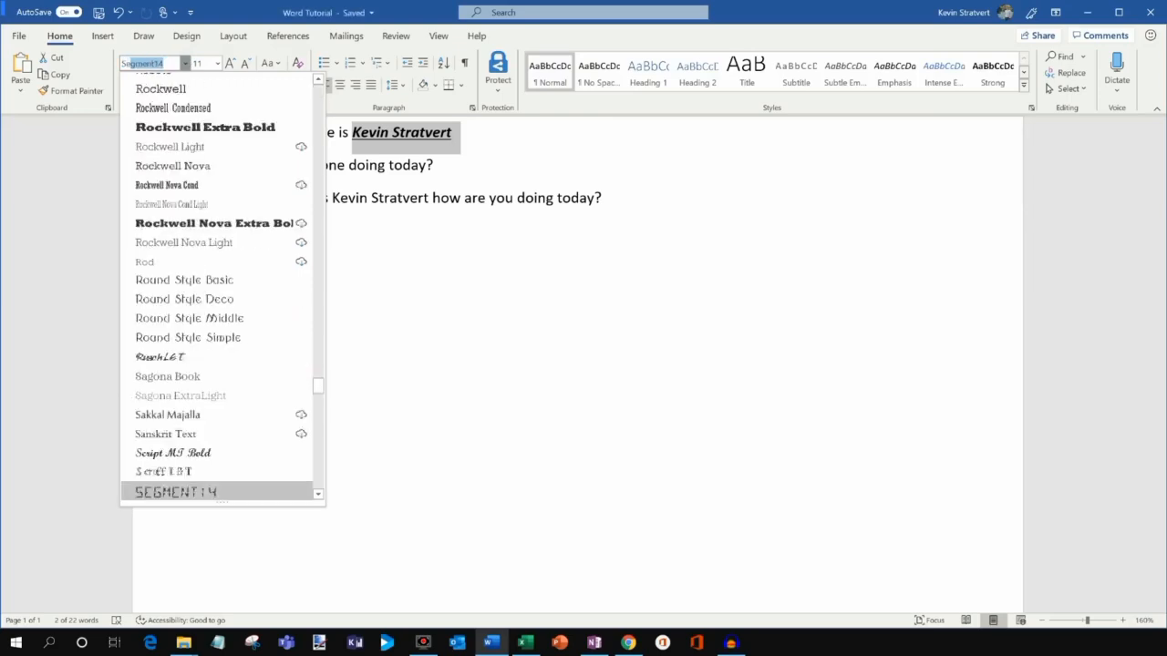
{"action": "type", "text": "oe MDL2 As"}
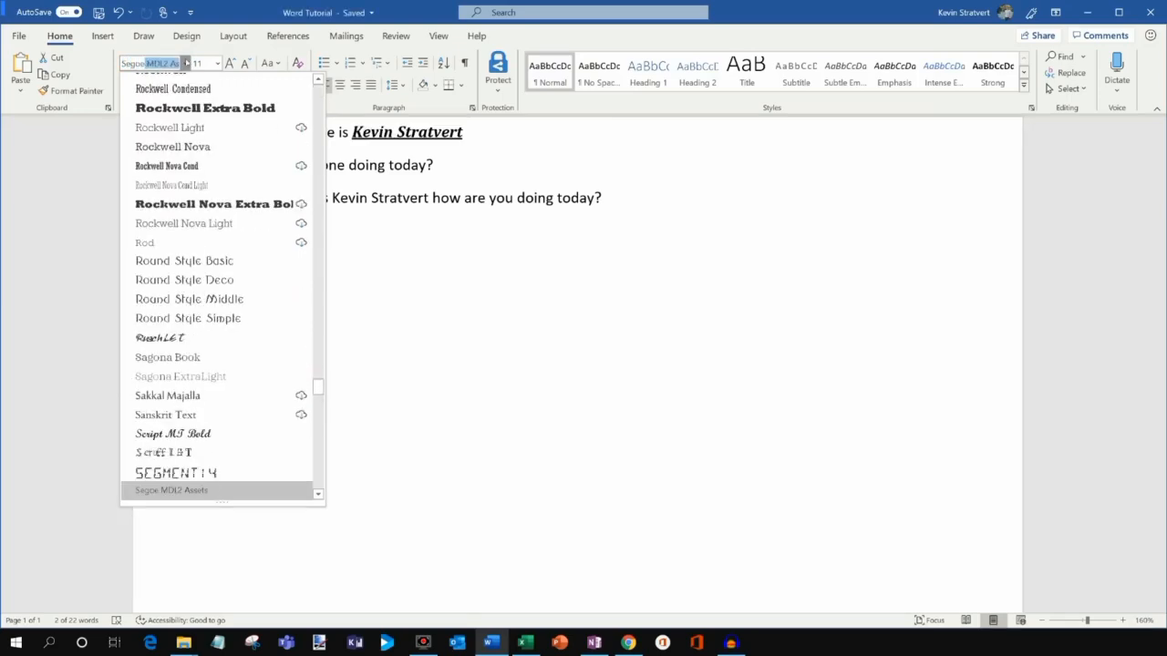
{"action": "scroll", "coordinate": [223, 164], "scroll_direction": "down", "scroll_amount": 2}
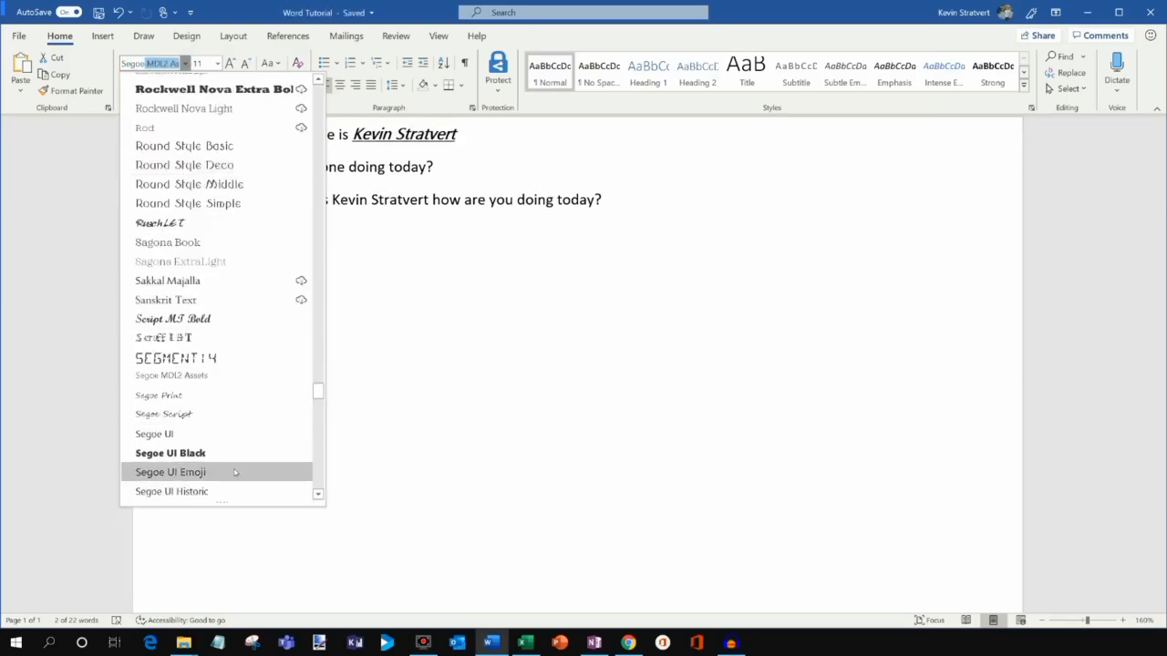
{"action": "scroll", "coordinate": [234, 472], "scroll_direction": "down", "scroll_amount": 2}
{"action": "left_click", "coordinate": [234, 416]}
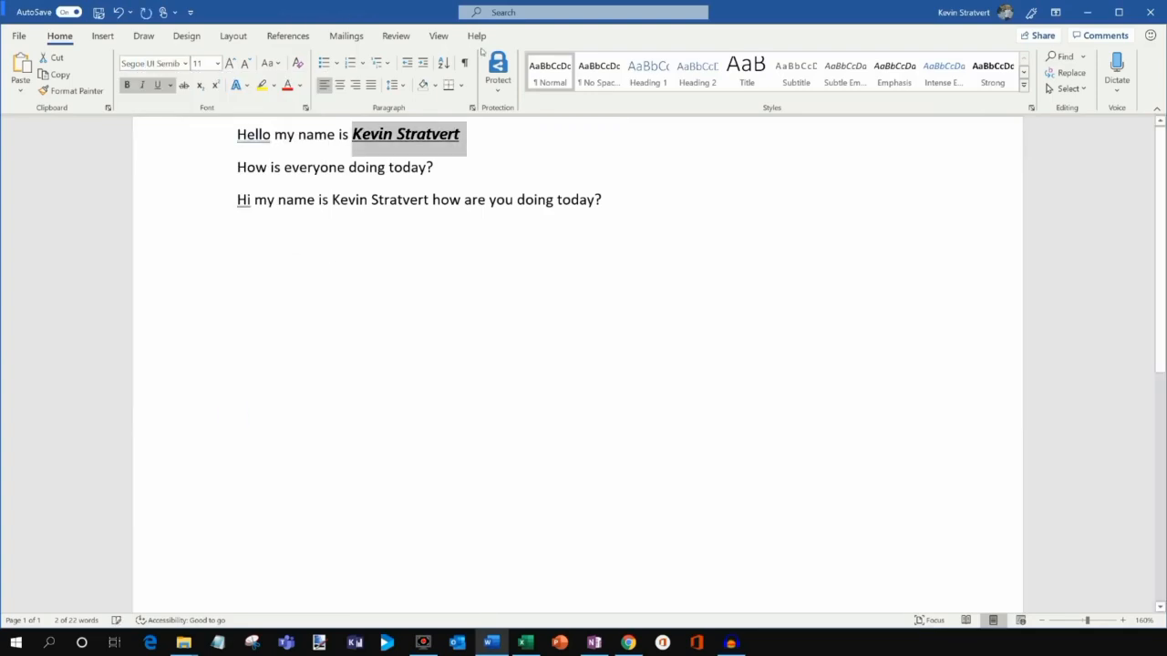
Color the styled name a custom blue chosen from the More Colors picker.
{"action": "left_click", "coordinate": [299, 86]}
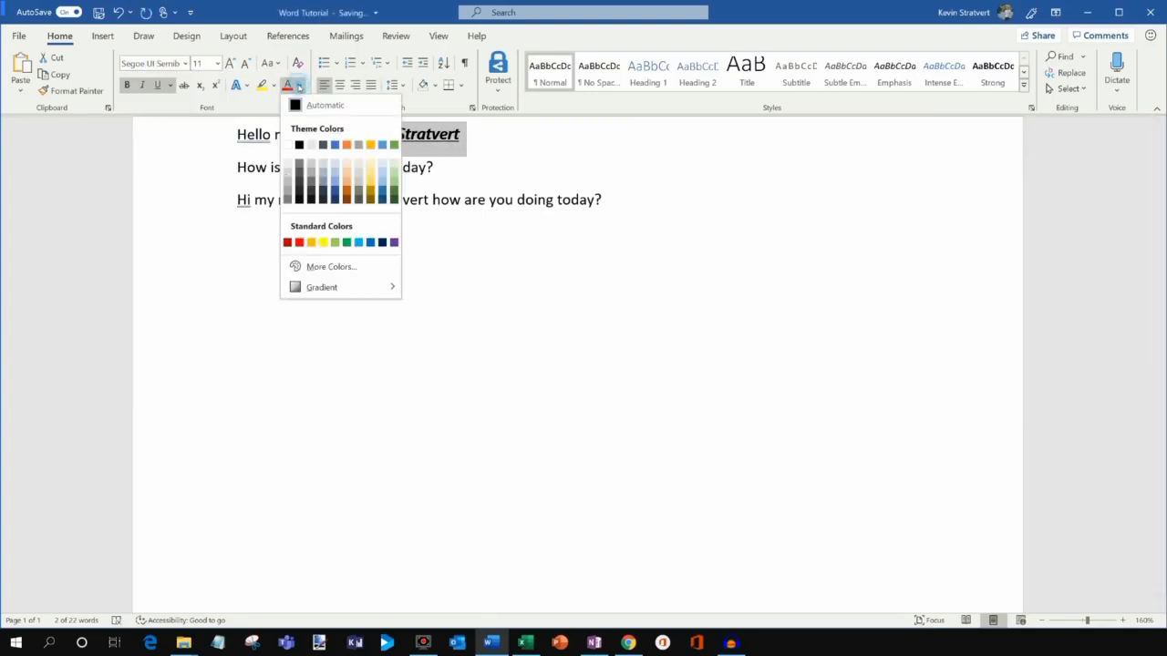
{"action": "left_click", "coordinate": [347, 267]}
{"action": "left_click", "coordinate": [549, 227]}
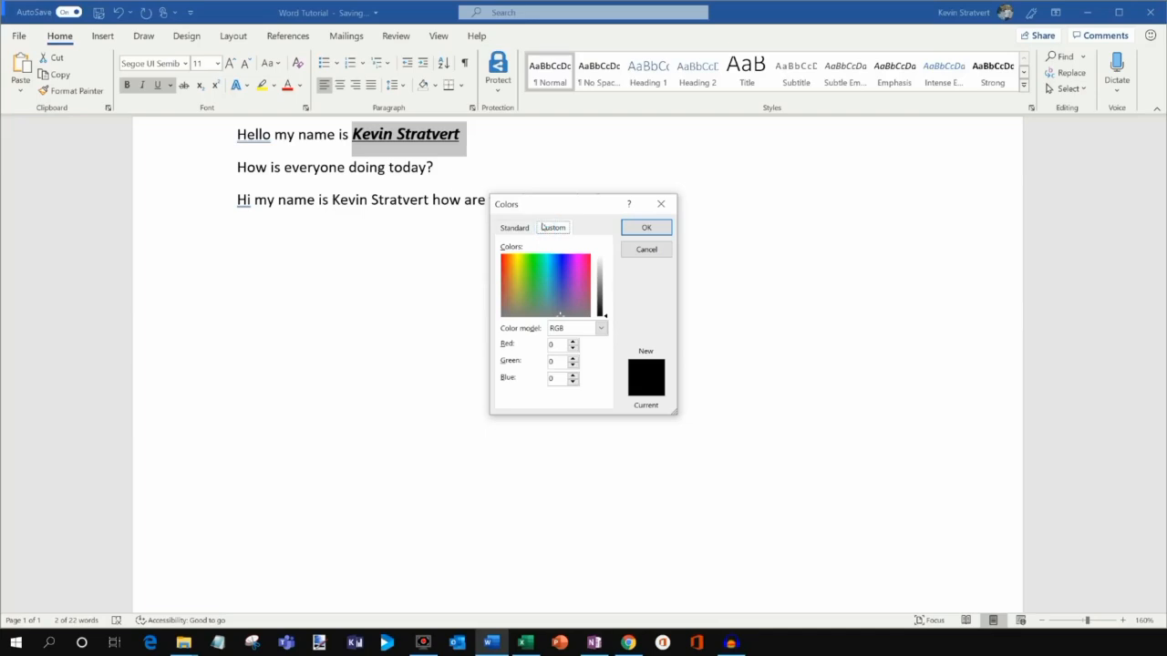
{"action": "left_click", "coordinate": [556, 266]}
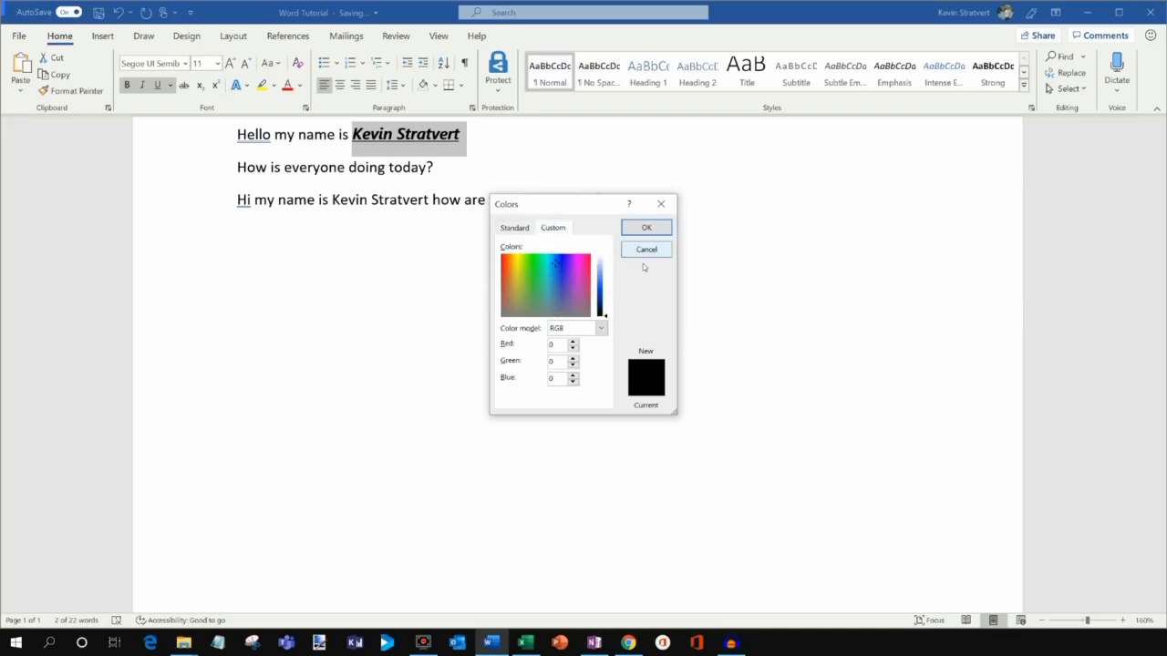
{"action": "left_click", "coordinate": [600, 290]}
{"action": "left_click", "coordinate": [646, 227]}
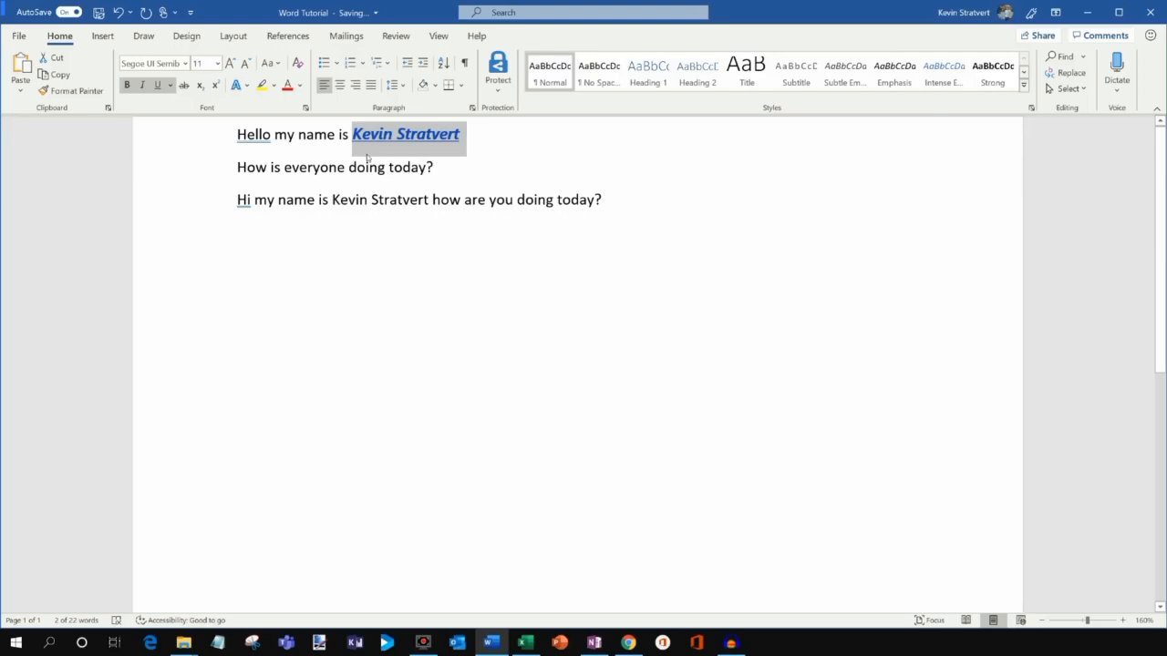
{"action": "left_click", "coordinate": [407, 137]}
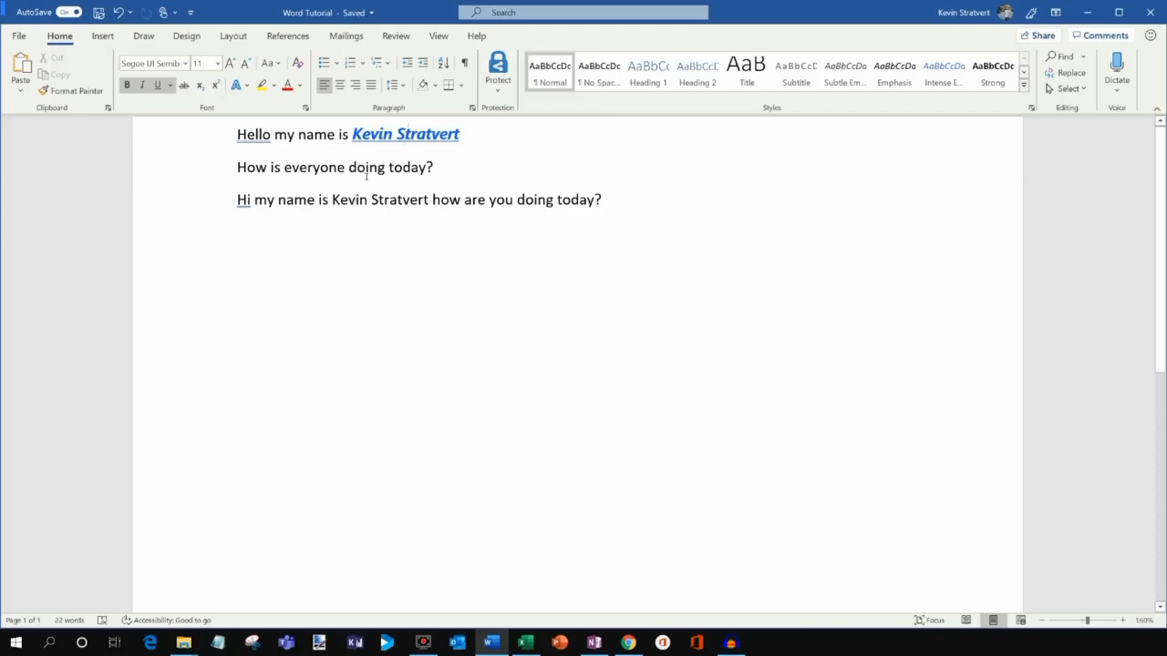
Copy the first-line name's blue styling onto the third-line name with Format Painter.
{"action": "left_click_drag", "start_coordinate": [334, 202], "coordinate": [428, 204]}
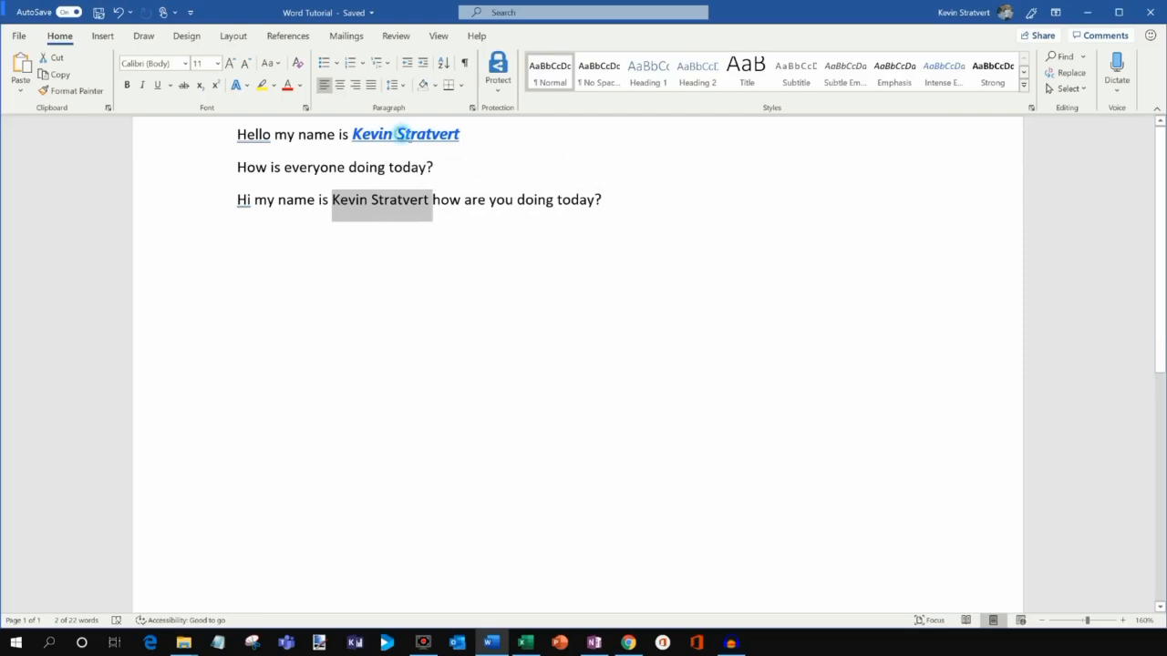
{"action": "left_click", "coordinate": [396, 134]}
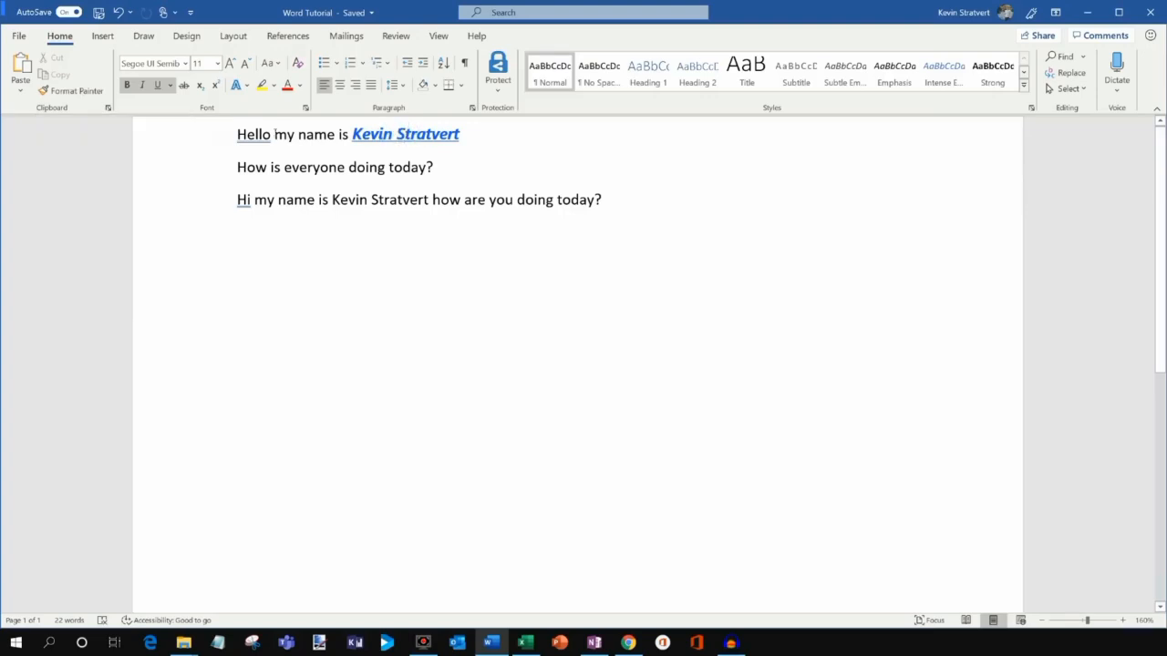
{"action": "left_click", "coordinate": [71, 91]}
{"action": "left_click_drag", "start_coordinate": [331, 201], "coordinate": [430, 205]}
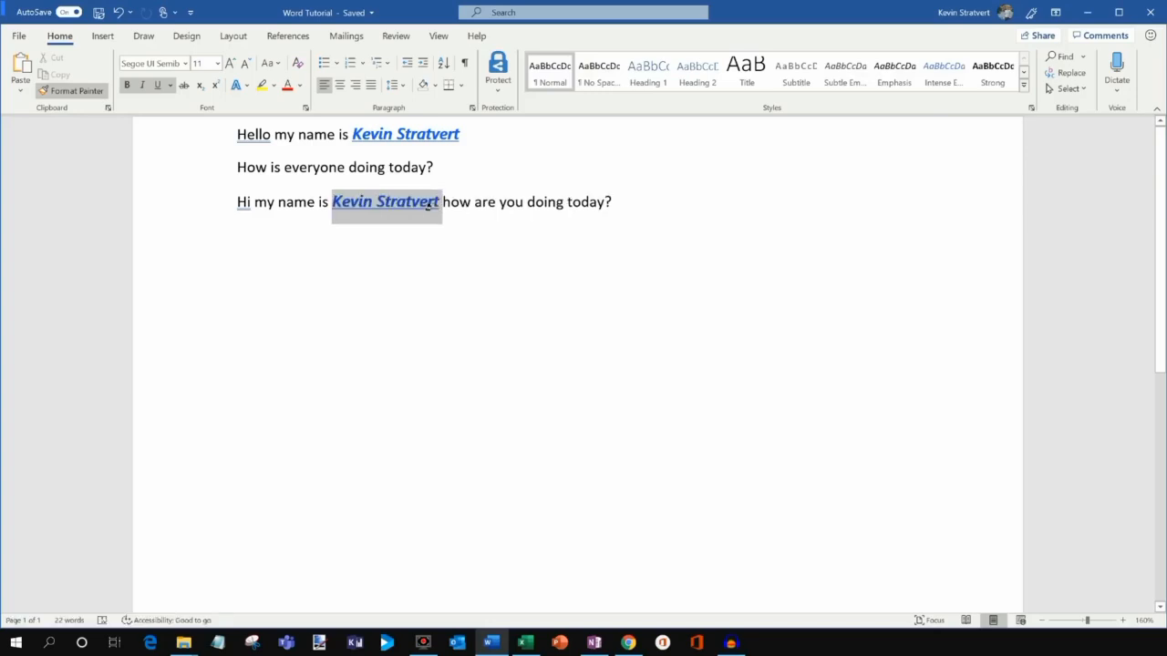
{"action": "left_click", "coordinate": [442, 202]}
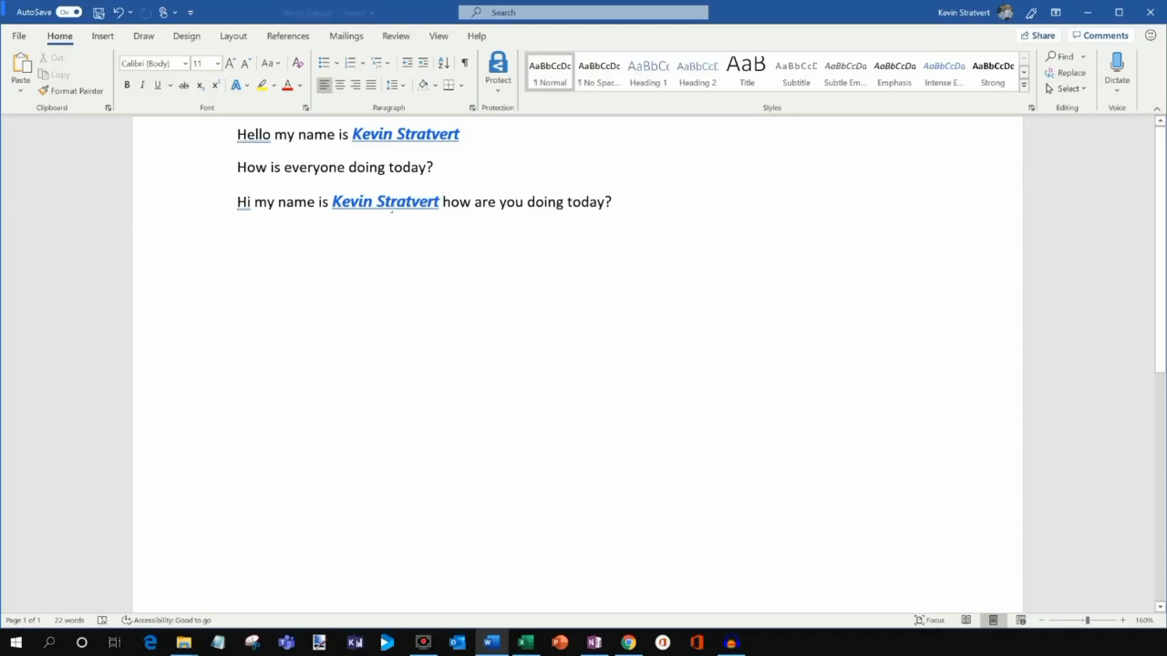
Bold the words 'my name' and color the letters 'He' red in the first line.
{"action": "left_click_drag", "start_coordinate": [276, 136], "coordinate": [338, 136]}
{"action": "key", "text": "ctrl+b"}
{"action": "left_click_drag", "start_coordinate": [238, 136], "coordinate": [254, 137]}
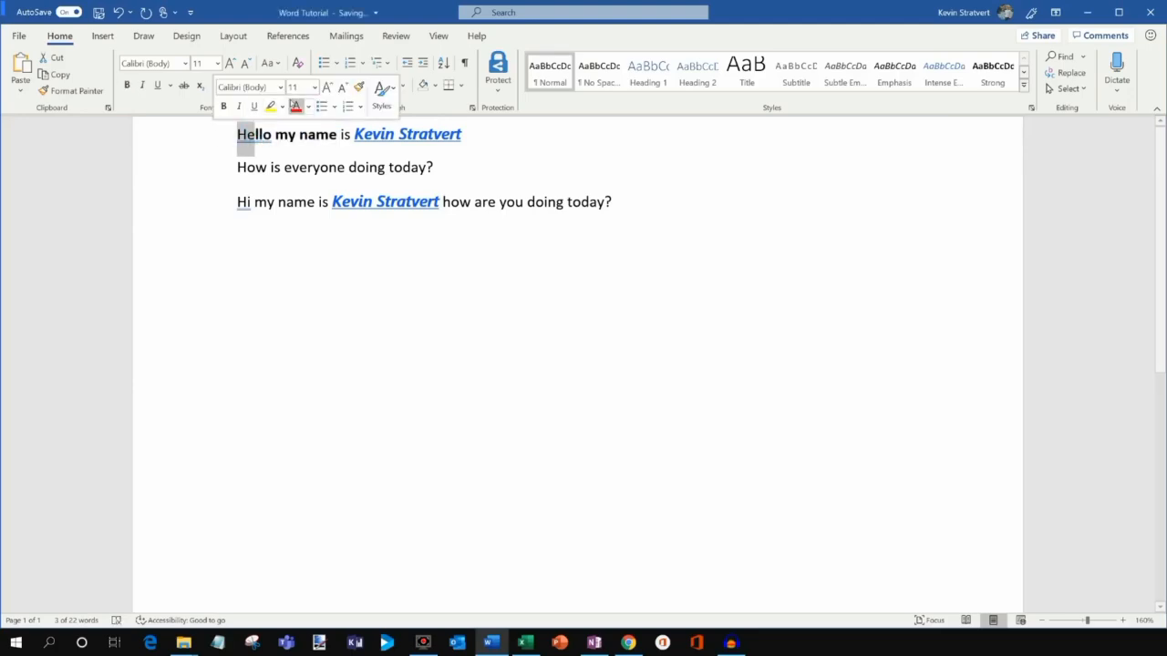
{"action": "left_click", "coordinate": [295, 106]}
{"action": "left_click", "coordinate": [316, 135]}
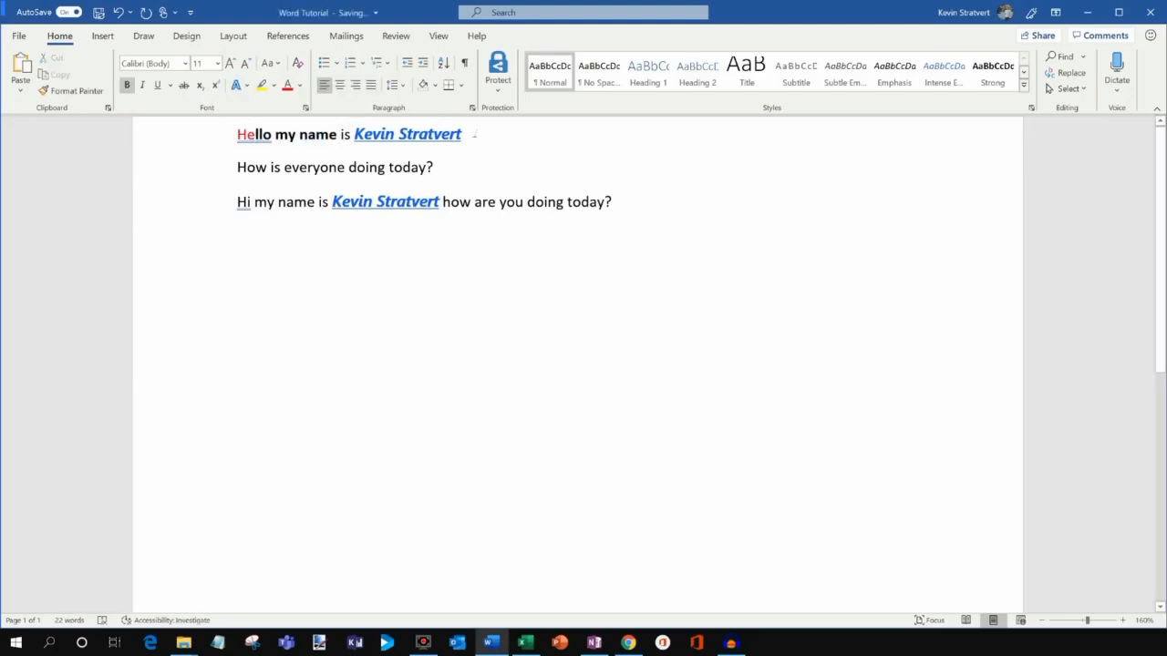
Clear all formatting from the first line, then select its name.
{"action": "triple_click", "coordinate": [470, 135]}
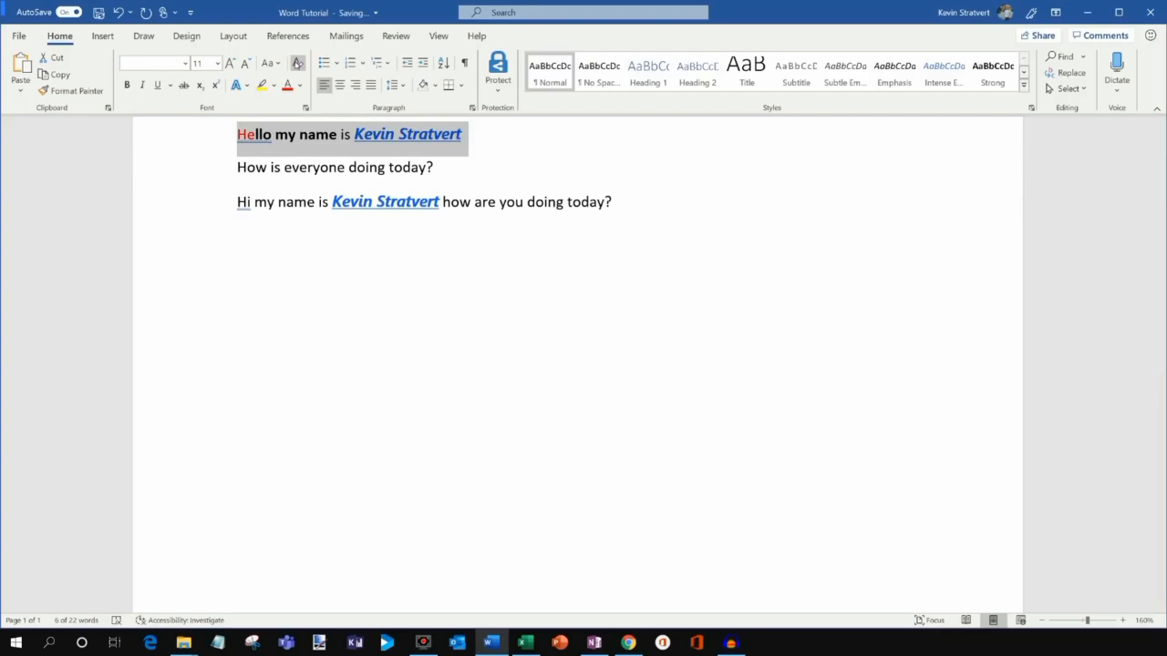
{"action": "left_click", "coordinate": [297, 62]}
{"action": "left_click", "coordinate": [469, 135]}
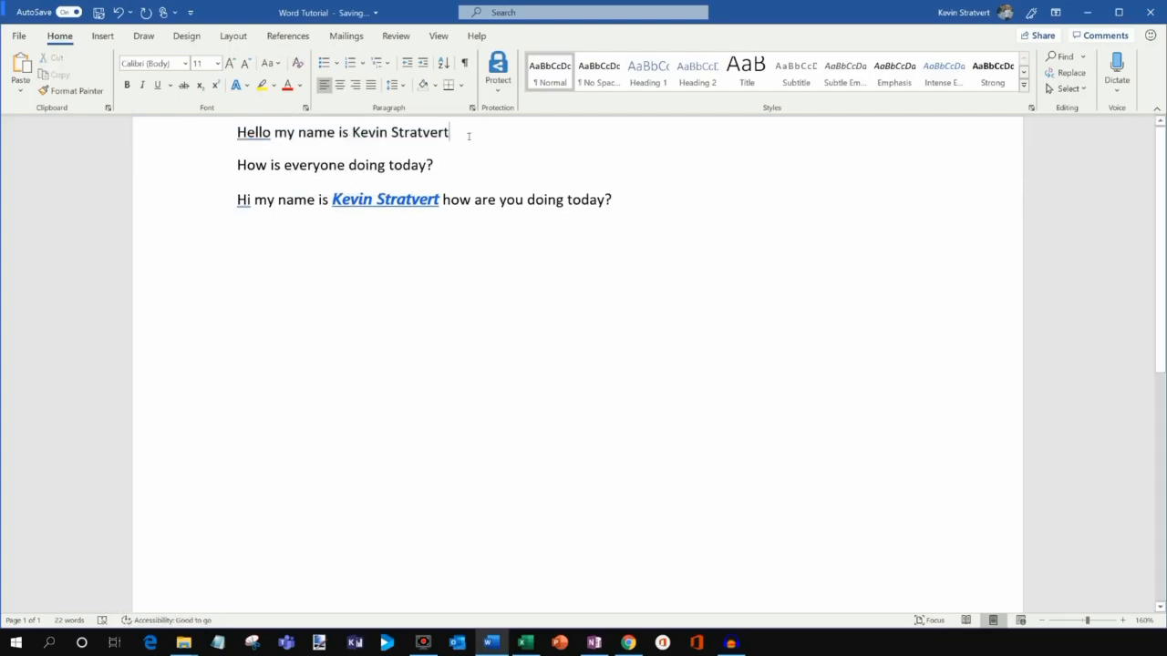
{"action": "left_click_drag", "start_coordinate": [468, 135], "coordinate": [352, 135]}
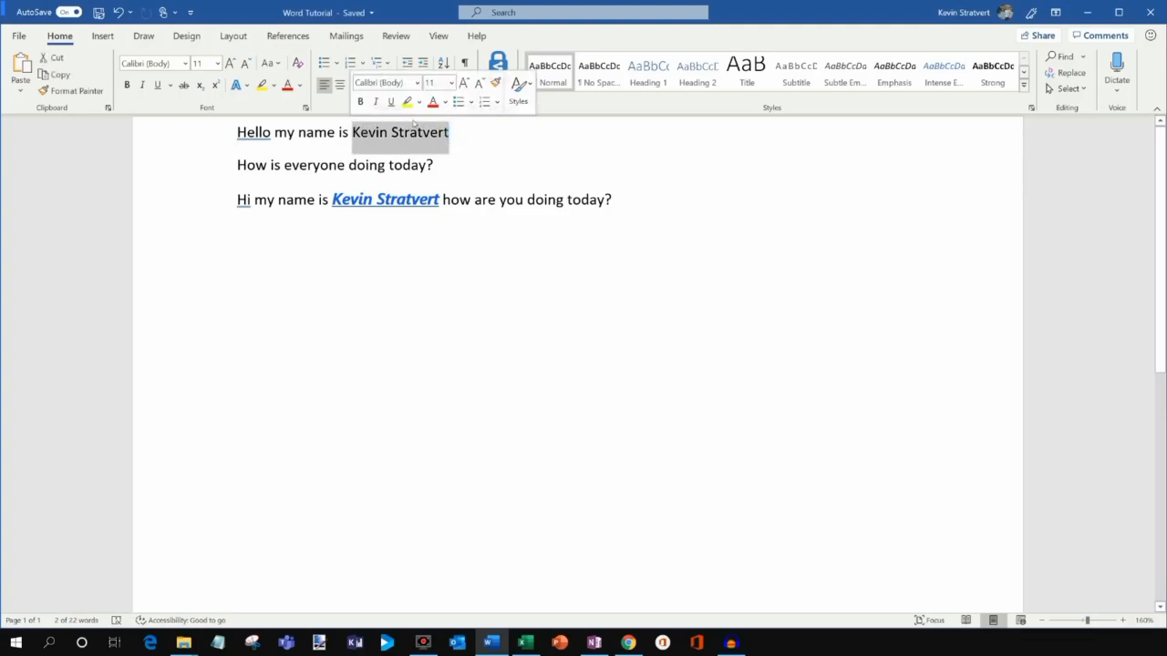
Type New York, Seattle and Washington DC on separate lines below the greetings.
{"action": "left_click", "coordinate": [533, 295]}
{"action": "scroll", "coordinate": [611, 246], "scroll_direction": "down", "scroll_amount": 1}
{"action": "left_click", "coordinate": [692, 209]}
{"action": "key", "text": "Return"}
{"action": "key", "text": "Return"}
{"action": "key", "text": "Return"}
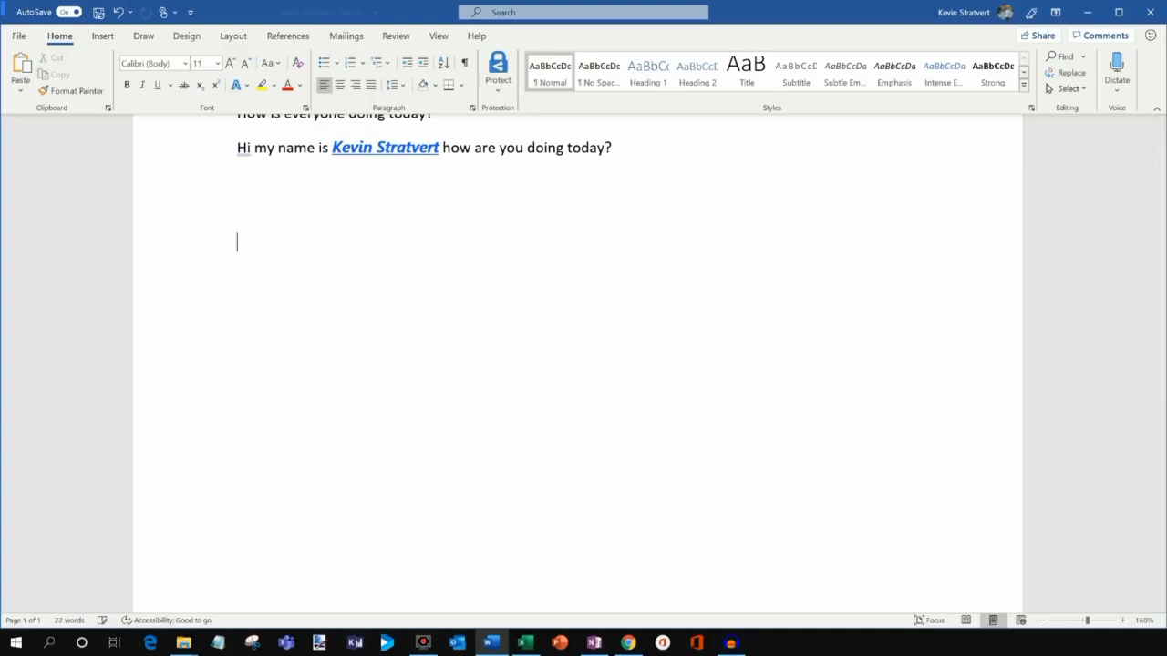
{"action": "type", "text": "New York"}
{"action": "key", "text": "Return"}
{"action": "type", "text": "Seattle"}
{"action": "key", "text": "Return"}
{"action": "type", "text": "WAshington DC"}
Select the word DC, the Washington DC line, then all three city lines.
{"action": "scroll", "coordinate": [331, 307], "scroll_direction": "down", "scroll_amount": 2}
{"action": "scroll", "coordinate": [355, 274], "scroll_direction": "up", "scroll_amount": 3}
{"action": "double_click", "coordinate": [333, 364]}
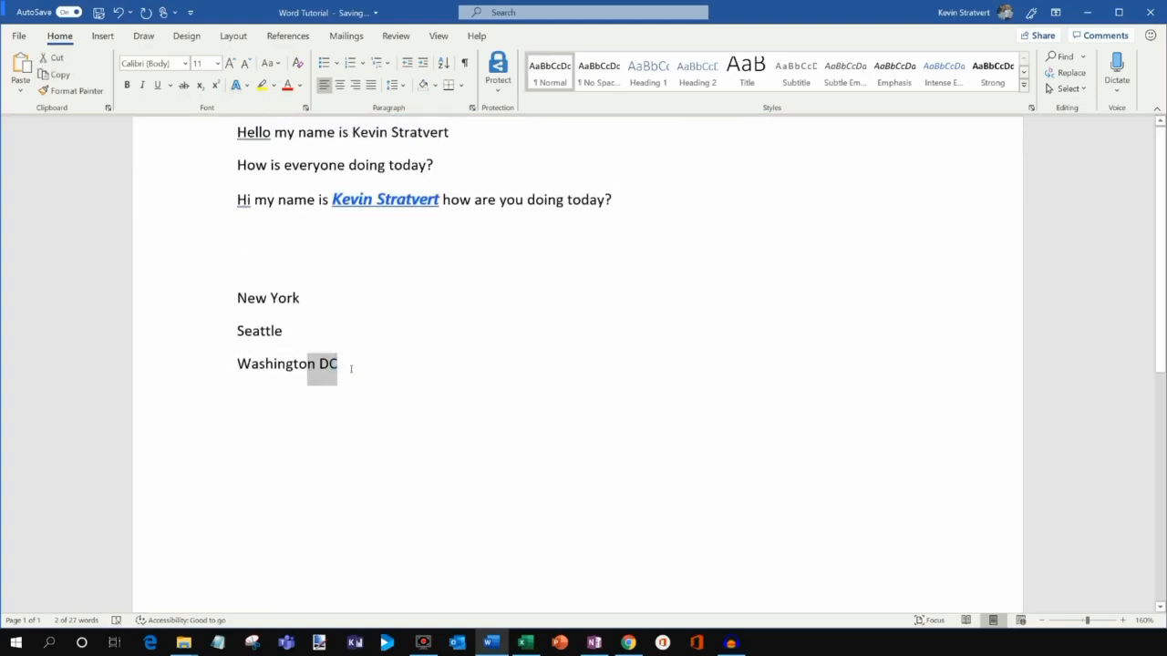
{"action": "left_click", "coordinate": [216, 367]}
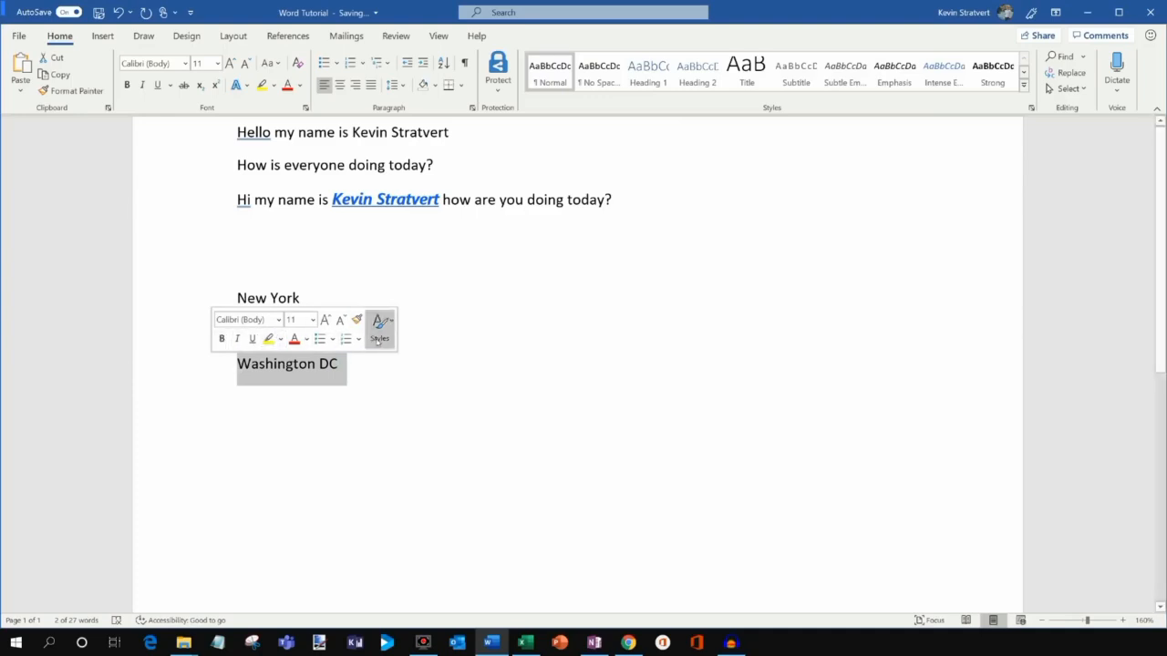
{"action": "left_click", "coordinate": [360, 371]}
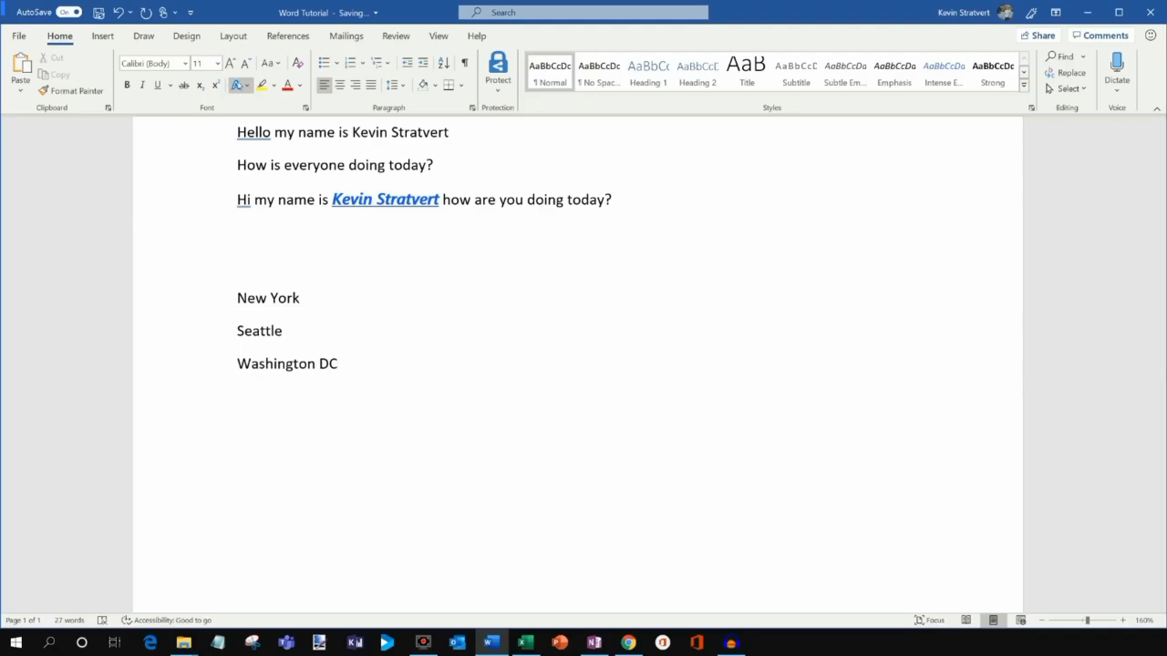
{"action": "left_click_drag", "start_coordinate": [355, 373], "coordinate": [235, 294]}
{"action": "left_click", "coordinate": [380, 364]}
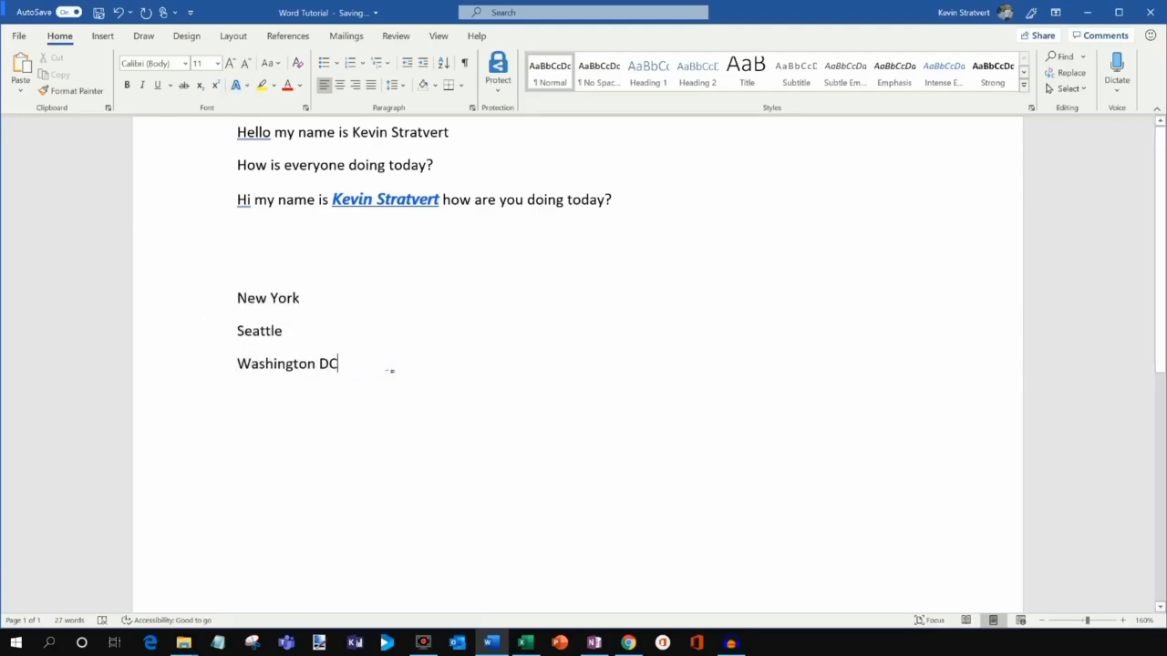
Add Phoenix on a new line below Washington DC, correcting the typos.
{"action": "key", "text": "Return"}
{"action": "type", "text": "P{ho"}
{"action": "key", "text": "BackSpace"}
{"action": "type", "text": "hoe"}
{"action": "key", "text": "BackSpace"}
{"action": "key", "text": "BackSpace"}
{"action": "type", "text": "oenix"}
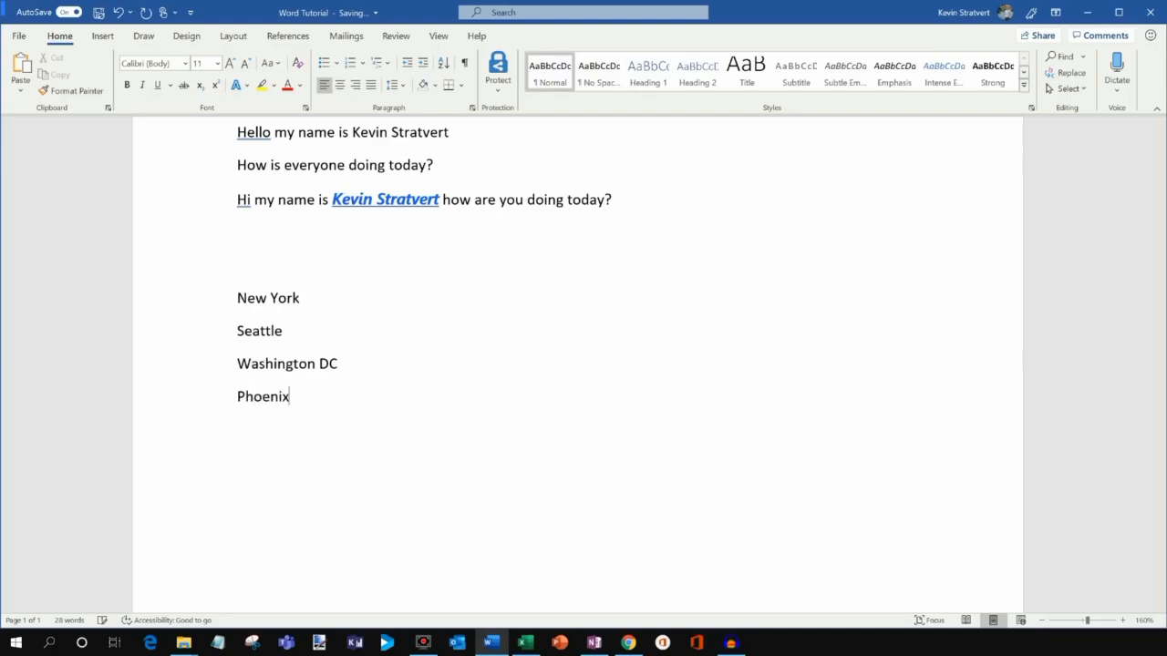
Bullet the New York, Seattle, Washington DC and Phoenix lines after briefly trying numbering 1-4.
{"action": "left_click_drag", "start_coordinate": [329, 402], "coordinate": [224, 306]}
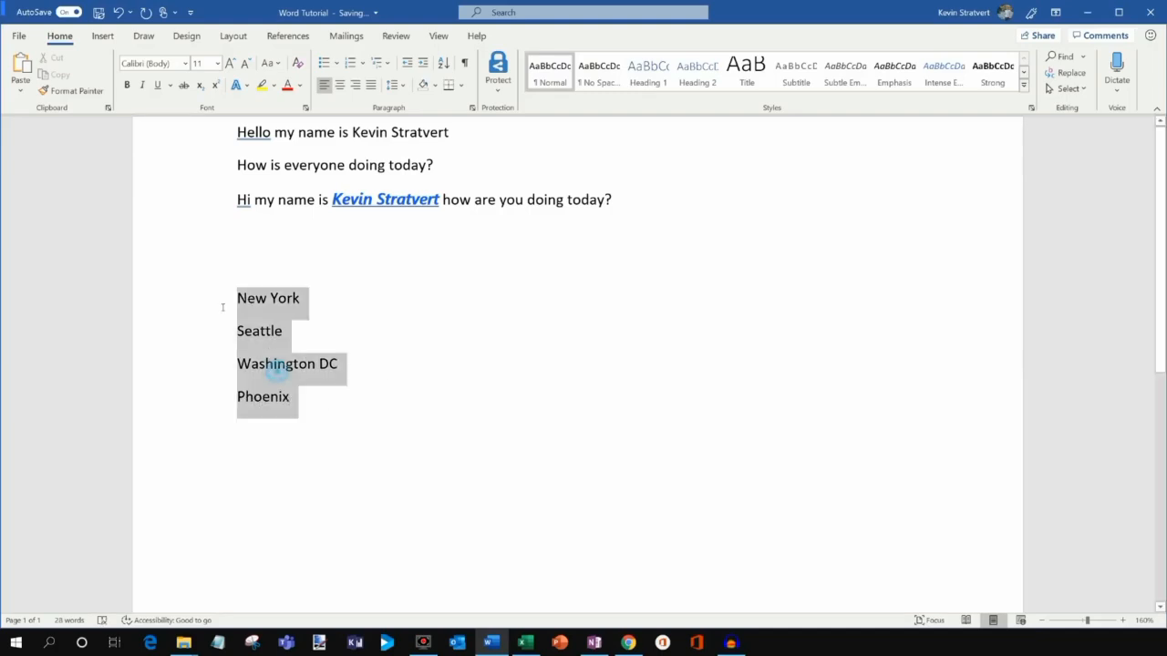
{"action": "left_click", "coordinate": [324, 64]}
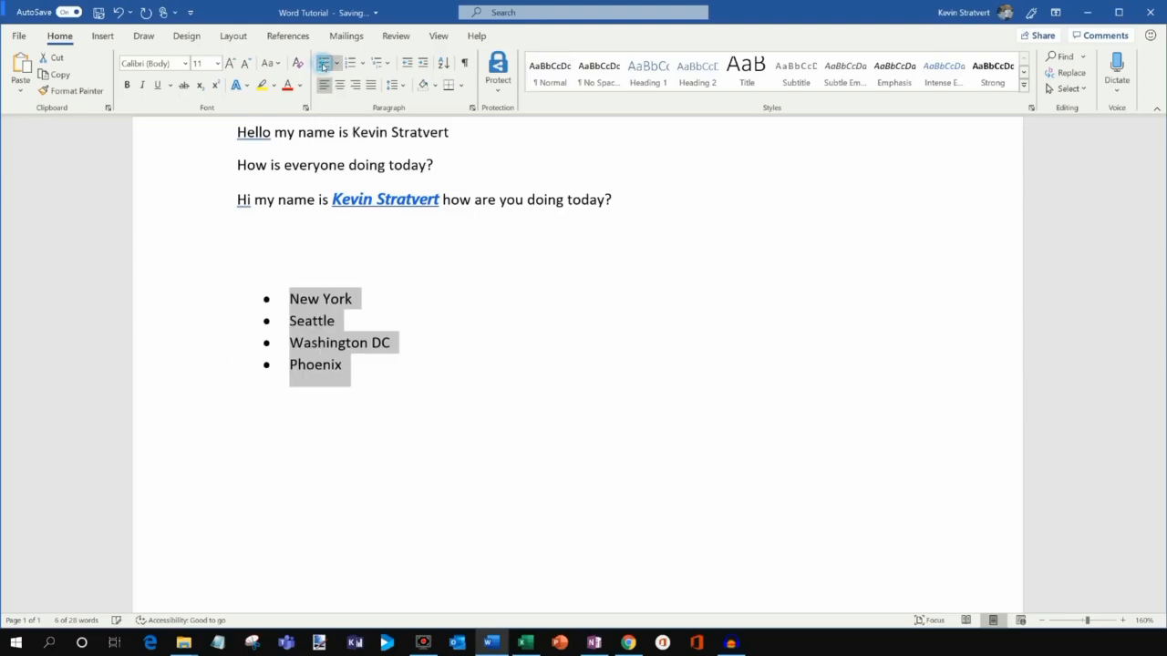
{"action": "left_click", "coordinate": [350, 64]}
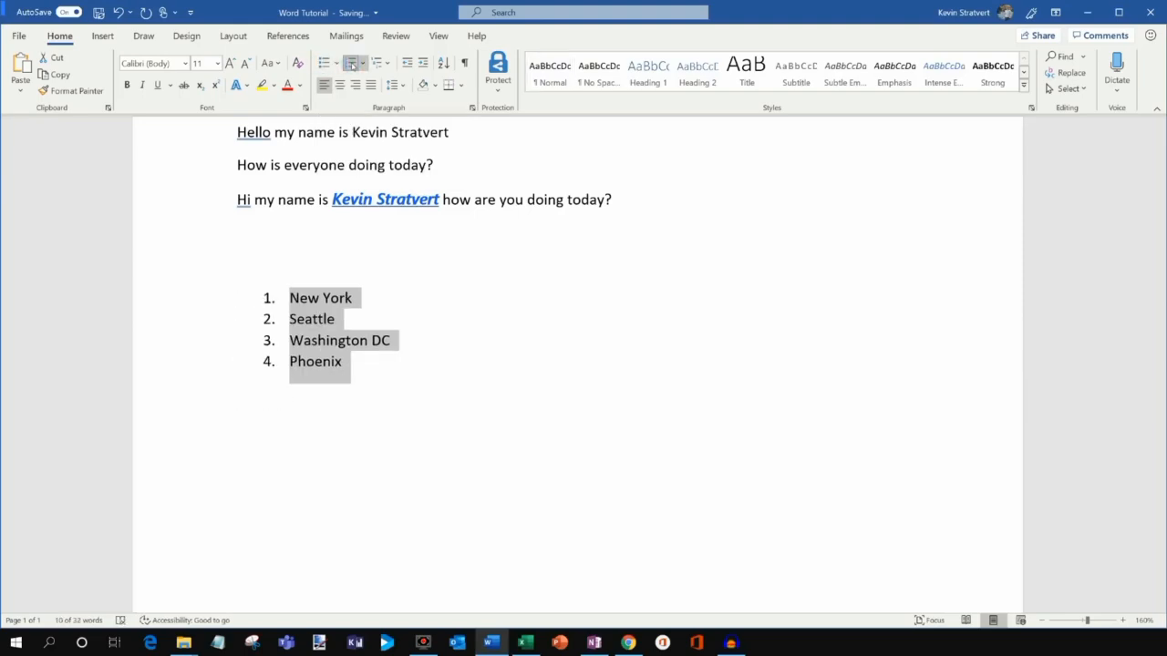
{"action": "left_click", "coordinate": [324, 64]}
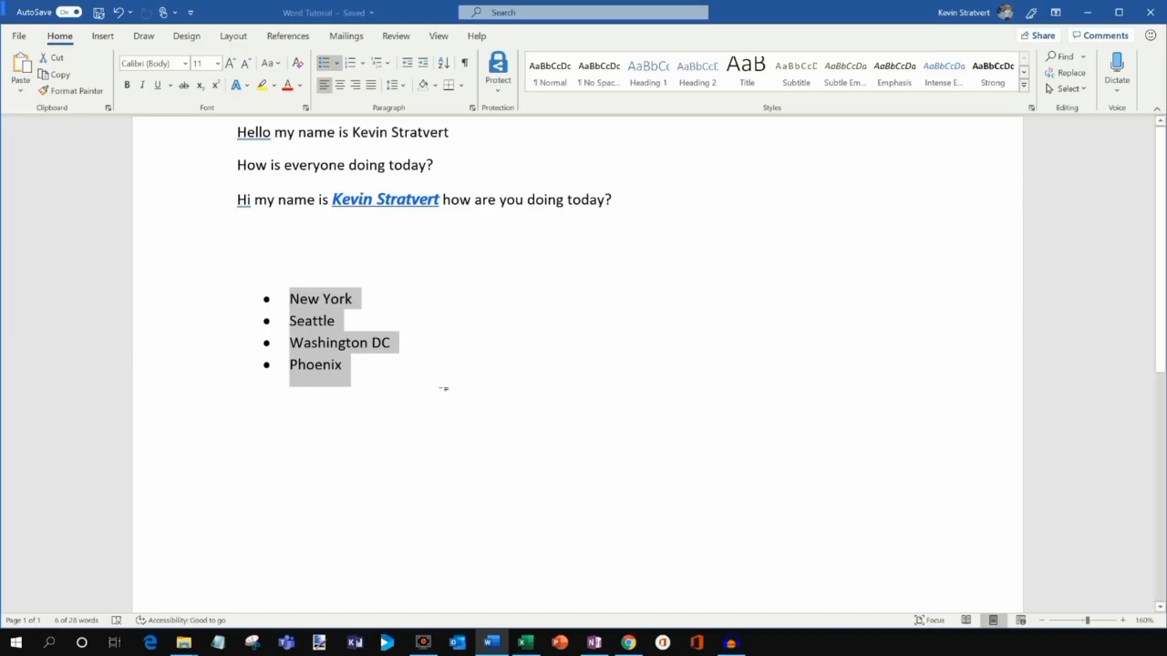
{"action": "left_click", "coordinate": [444, 388]}
{"action": "left_click", "coordinate": [389, 244]}
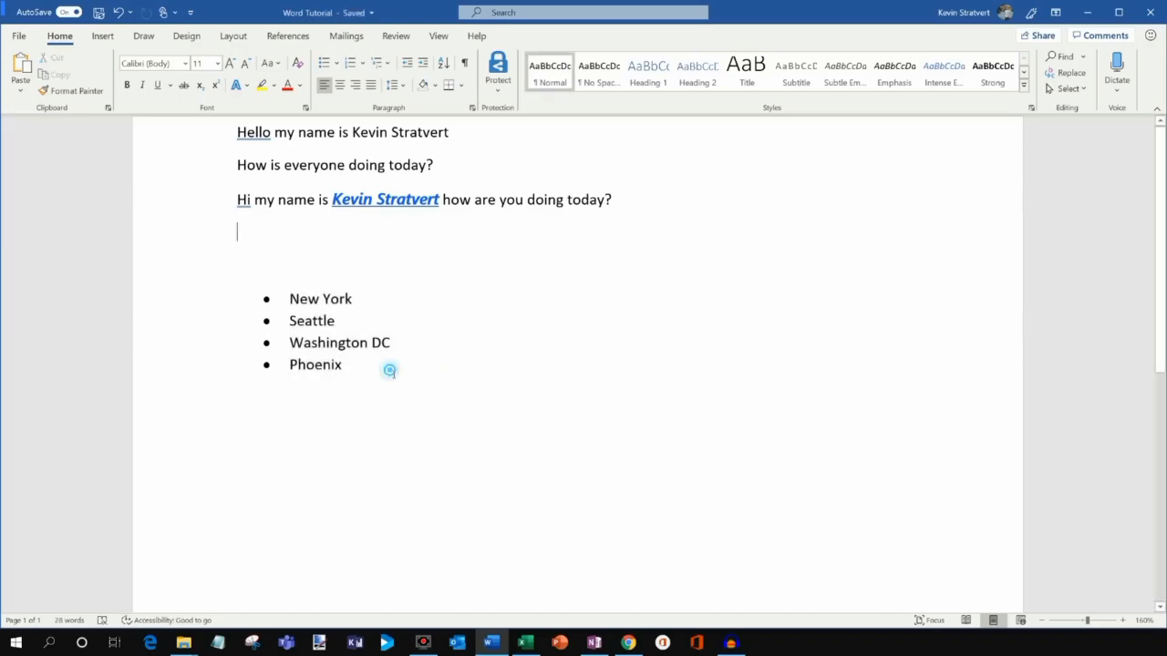
{"action": "left_click_drag", "start_coordinate": [388, 370], "coordinate": [317, 301]}
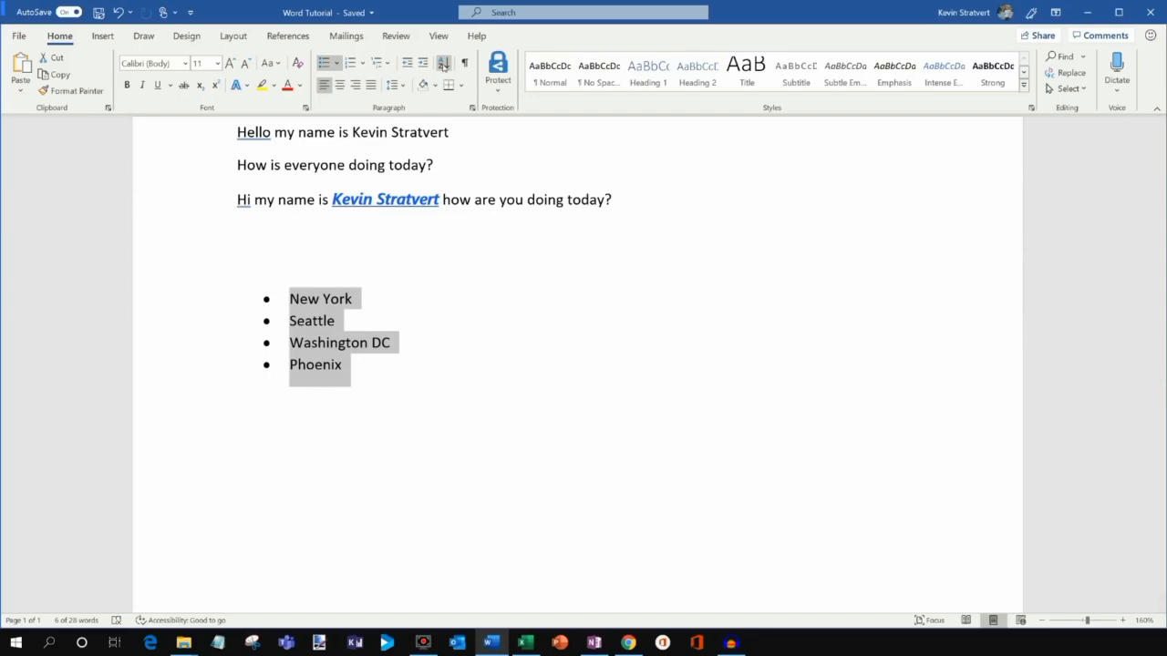
Sort the bulleted cities by paragraph text, ascending, giving New York, Phoenix, Seattle, Washington DC.
{"action": "left_click", "coordinate": [443, 63]}
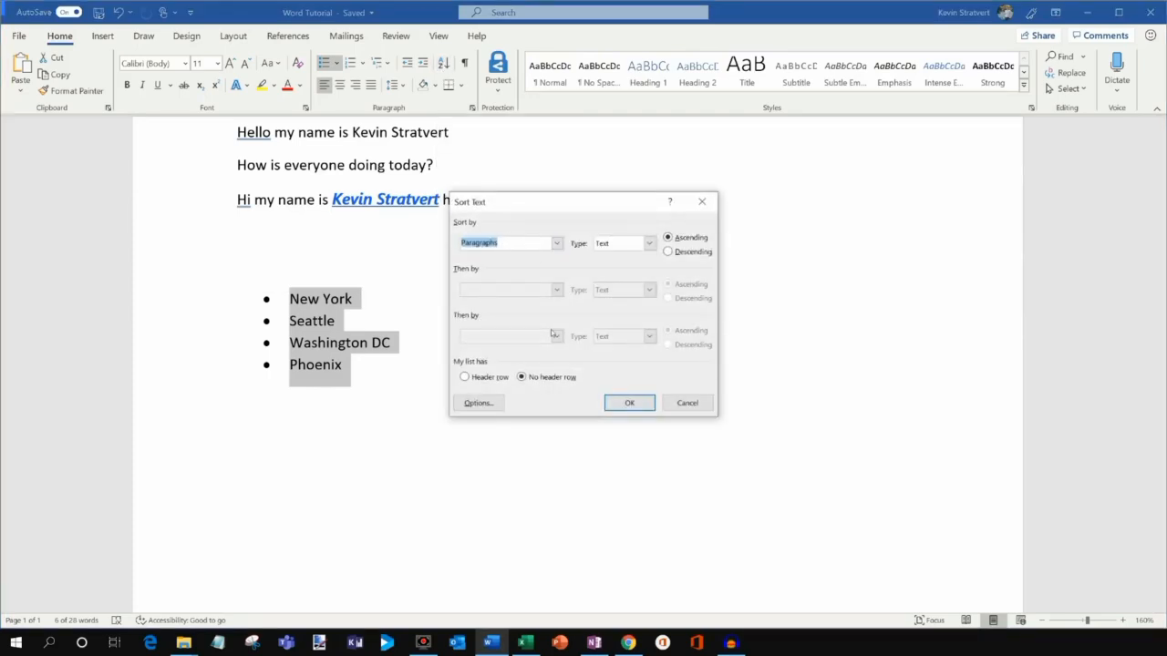
{"action": "left_click", "coordinate": [556, 242]}
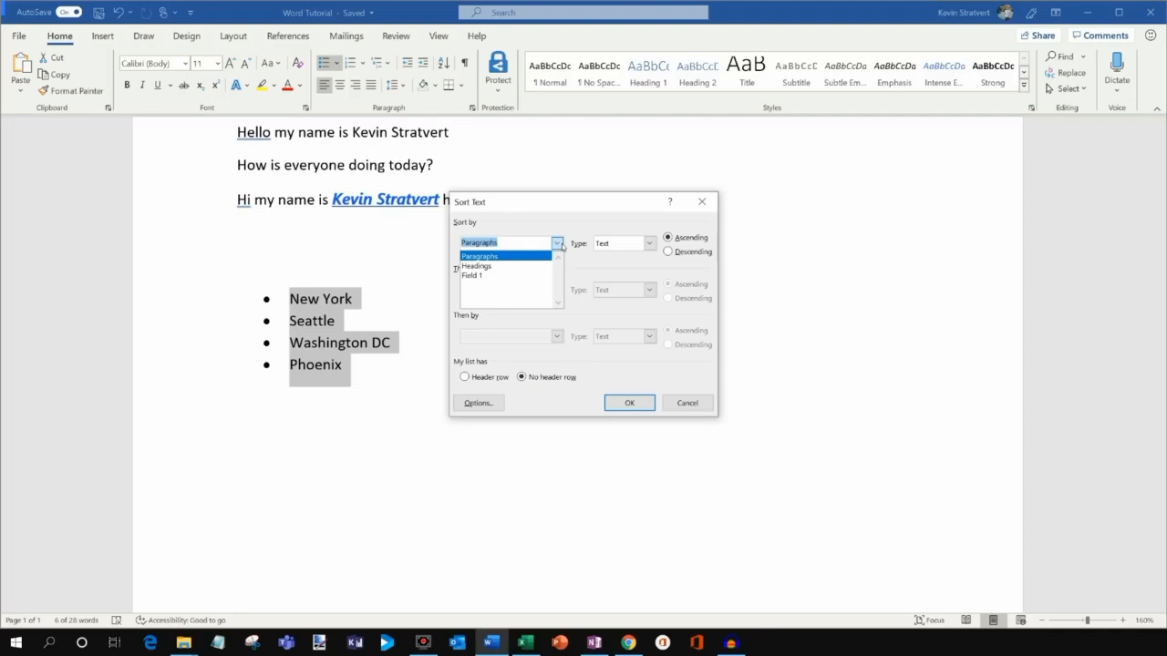
{"action": "left_click", "coordinate": [561, 244]}
{"action": "left_click", "coordinate": [602, 243]}
{"action": "left_click", "coordinate": [615, 222]}
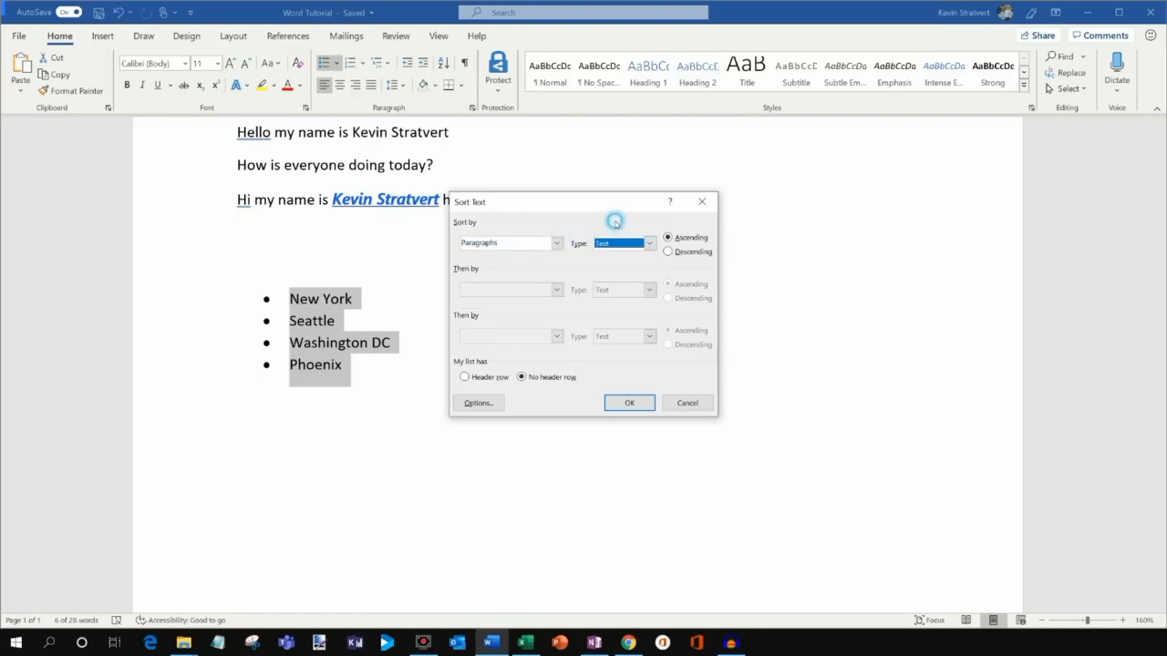
{"action": "left_click", "coordinate": [629, 403]}
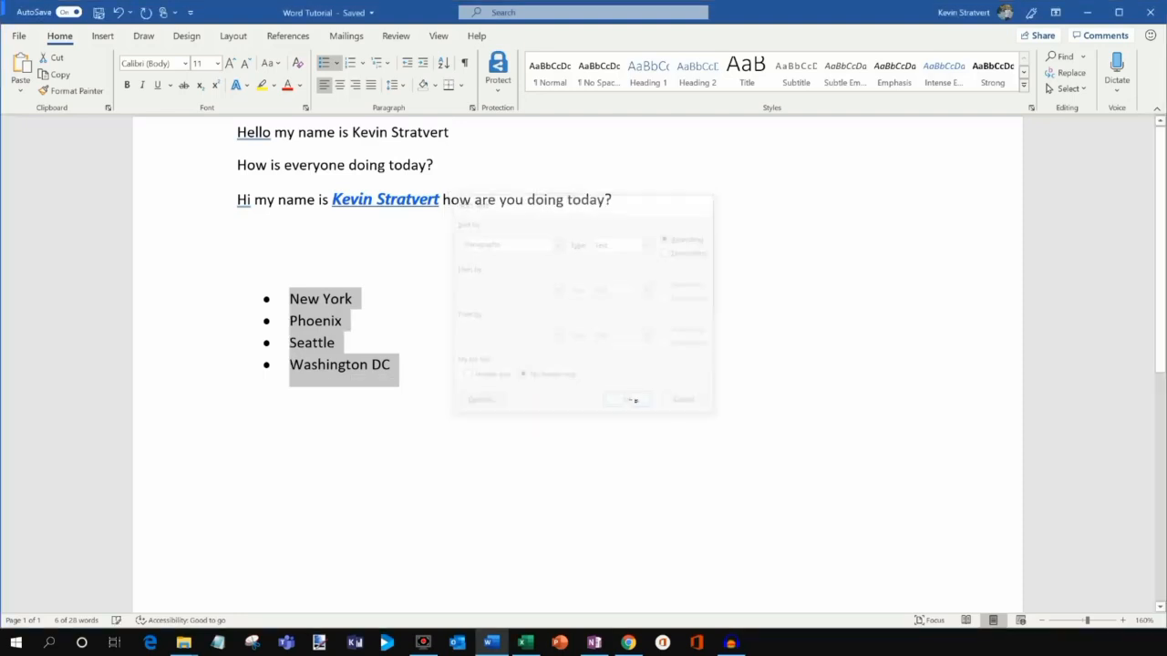
{"action": "left_click", "coordinate": [344, 323]}
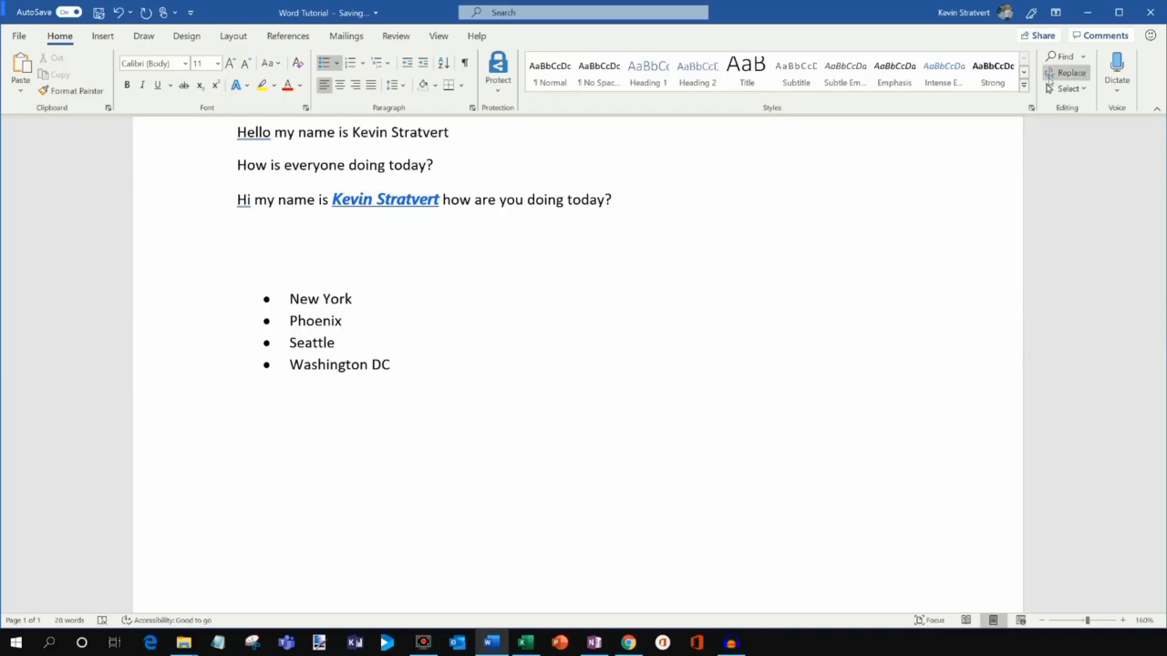
Type the 'Vacation Destinations' line below the city list.
{"action": "left_click", "coordinate": [486, 464]}
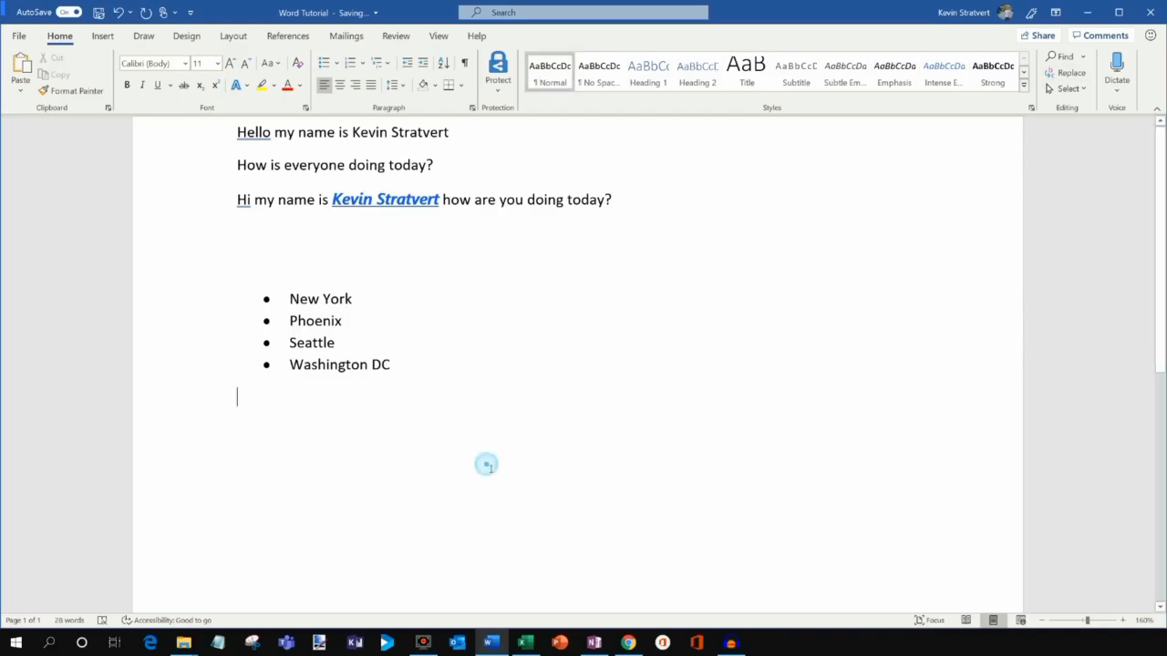
{"action": "type", "text": "Vacation"}
{"action": "key", "text": "Return"}
{"action": "key", "text": "Return"}
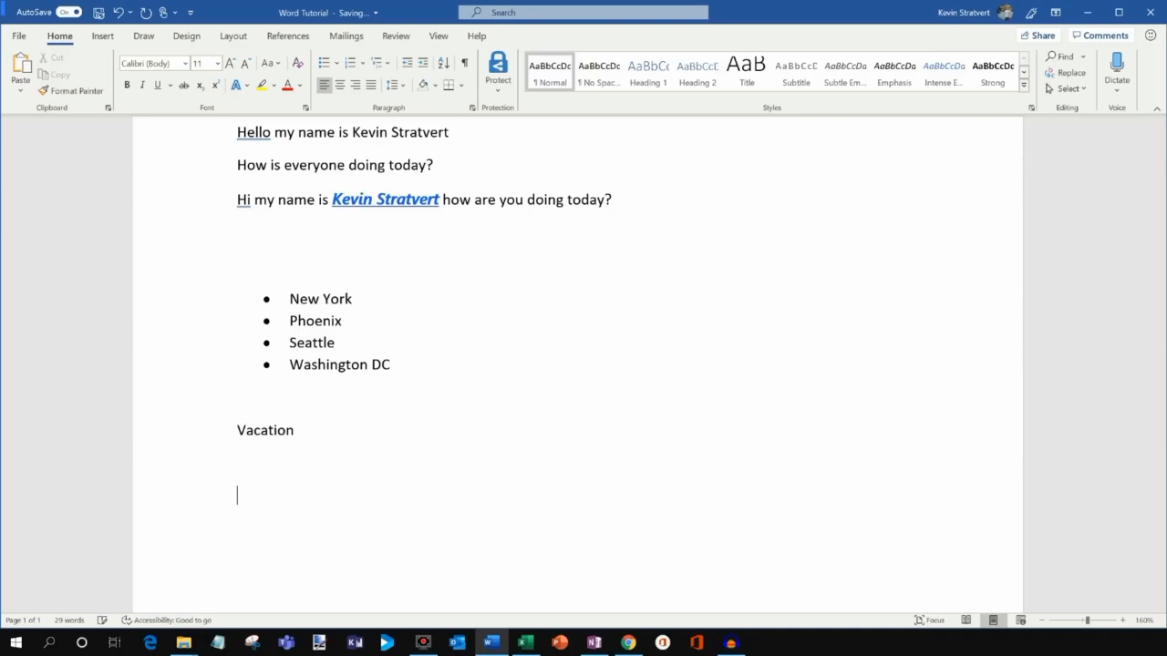
{"action": "type", "text": "Destinations"}
{"action": "key", "text": "Return"}
{"action": "key", "text": "Return"}
Add 'Favorite Vacations' and 'Dream Vacations' lines with placeholder filler text between them.
{"action": "type", "text": "Favorite vacations"}
{"action": "key", "text": "Delete"}
{"action": "type", "text": "V"}
{"action": "key", "text": "Down"}
{"action": "key", "text": "Down"}
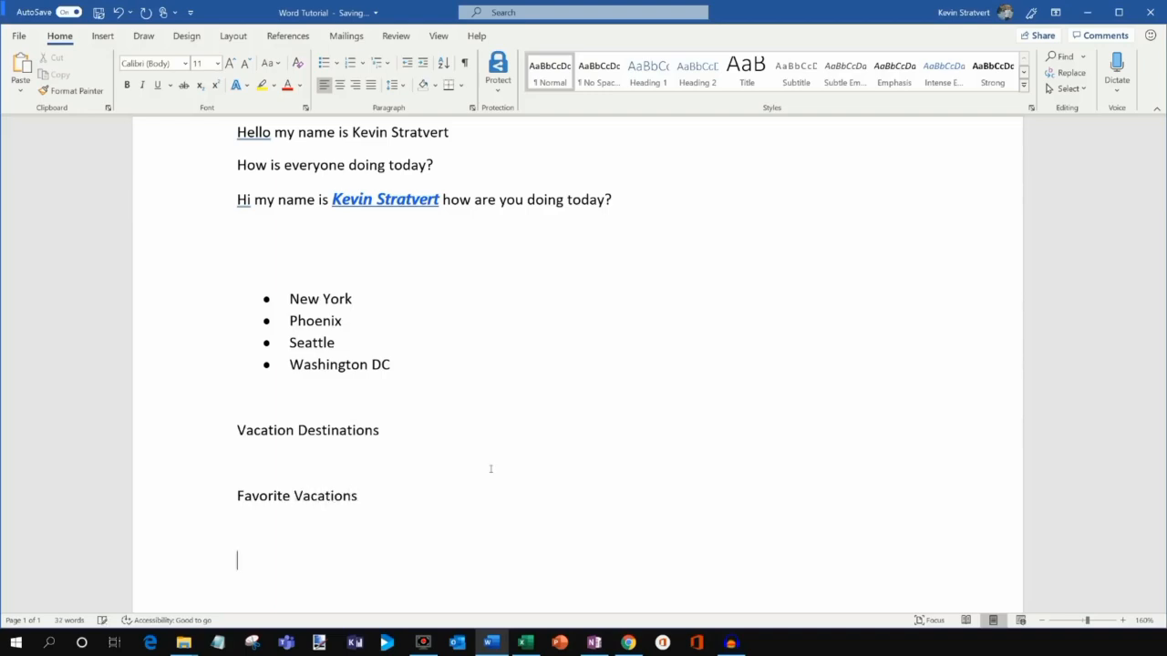
{"action": "type", "text": "Dream Vacations"}
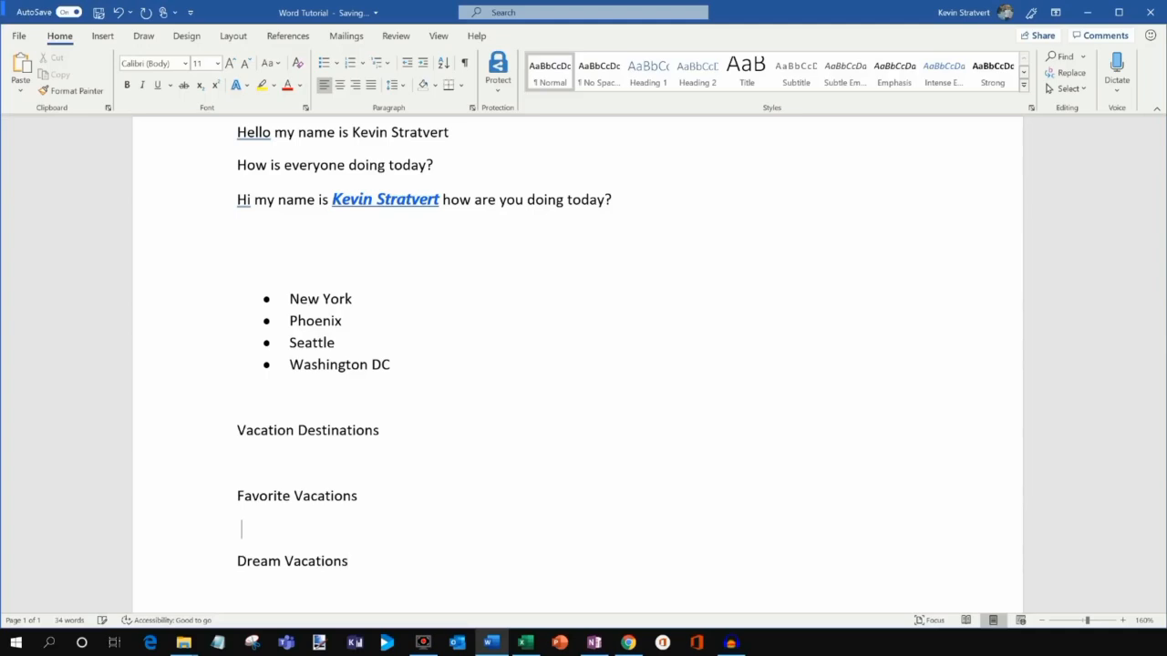
{"action": "type", "text": "dsafdsa"}
{"action": "key", "text": "Down"}
{"action": "key", "text": "Down"}
{"action": "type", "text": "f"}
{"action": "key", "text": "BackSpace"}
{"action": "key", "text": "Up"}
{"action": "type", "text": "fsadfdas"}
{"action": "key", "text": "Down"}
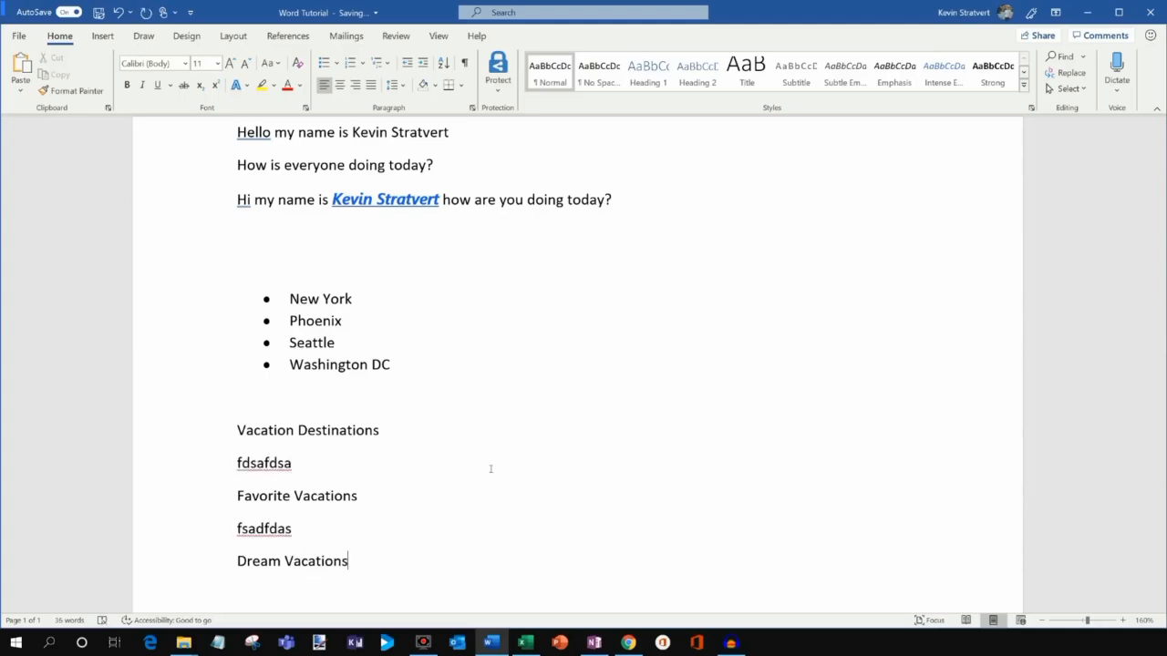
Apply Heading 1 to Vacation Destinations, Favorite Vacations and Dream Vacations.
{"action": "type", "text": "fasd"}
{"action": "triple_click", "coordinate": [411, 435]}
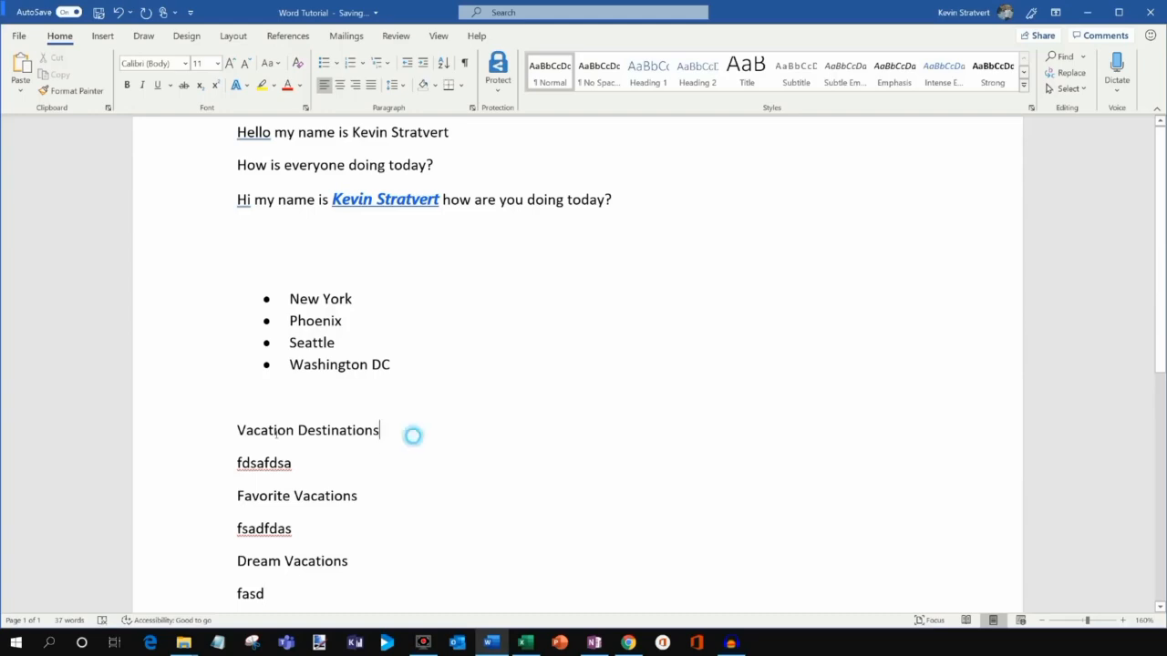
{"action": "left_click", "coordinate": [648, 73]}
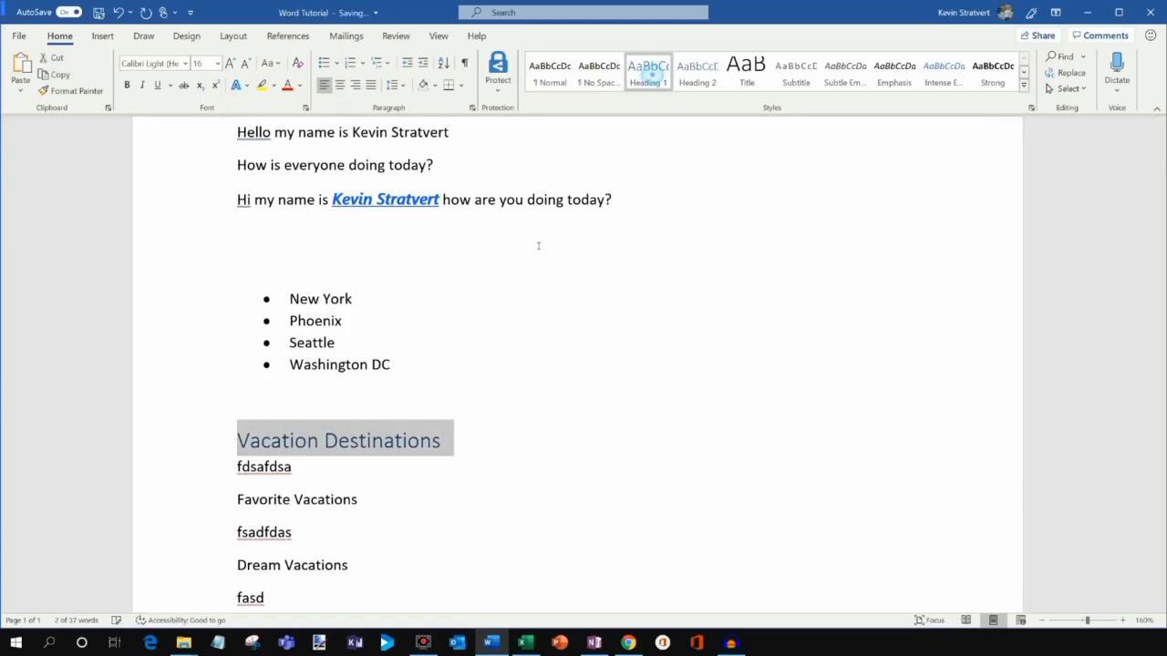
{"action": "triple_click", "coordinate": [383, 498]}
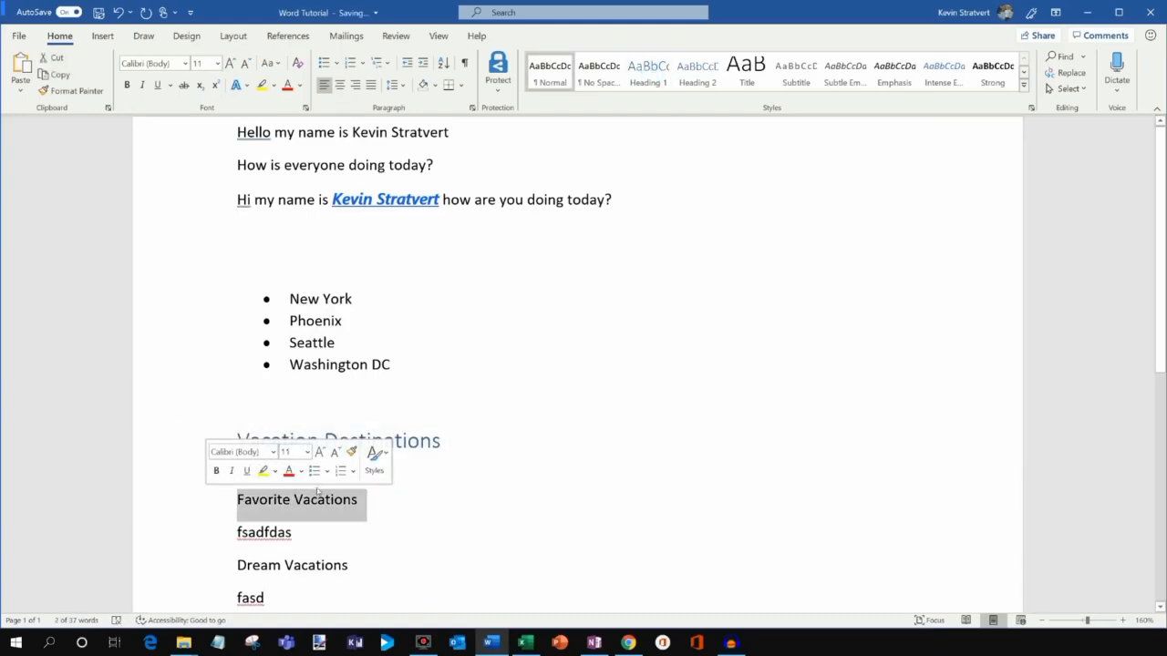
{"action": "left_click", "coordinate": [648, 71]}
{"action": "triple_click", "coordinate": [368, 573]}
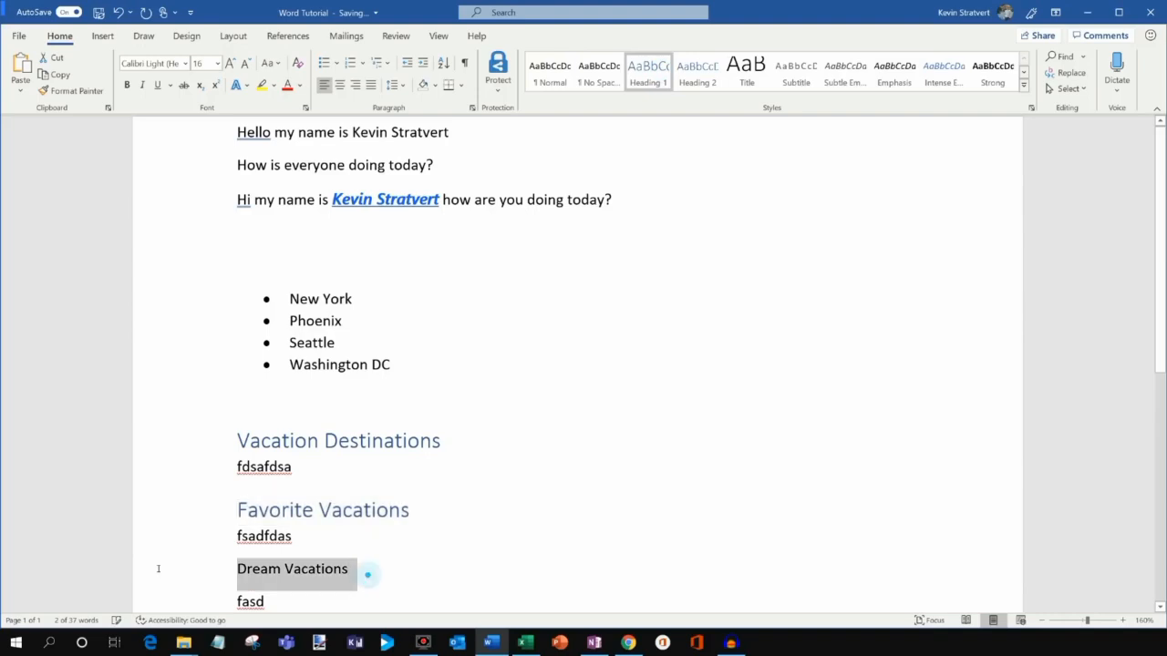
{"action": "left_click", "coordinate": [648, 71]}
{"action": "left_click", "coordinate": [434, 365]}
Try red font colour on two headings, then undo it and reapply Heading 1 to Dream Vacations.
{"action": "scroll", "coordinate": [434, 365], "scroll_direction": "down", "scroll_amount": 1}
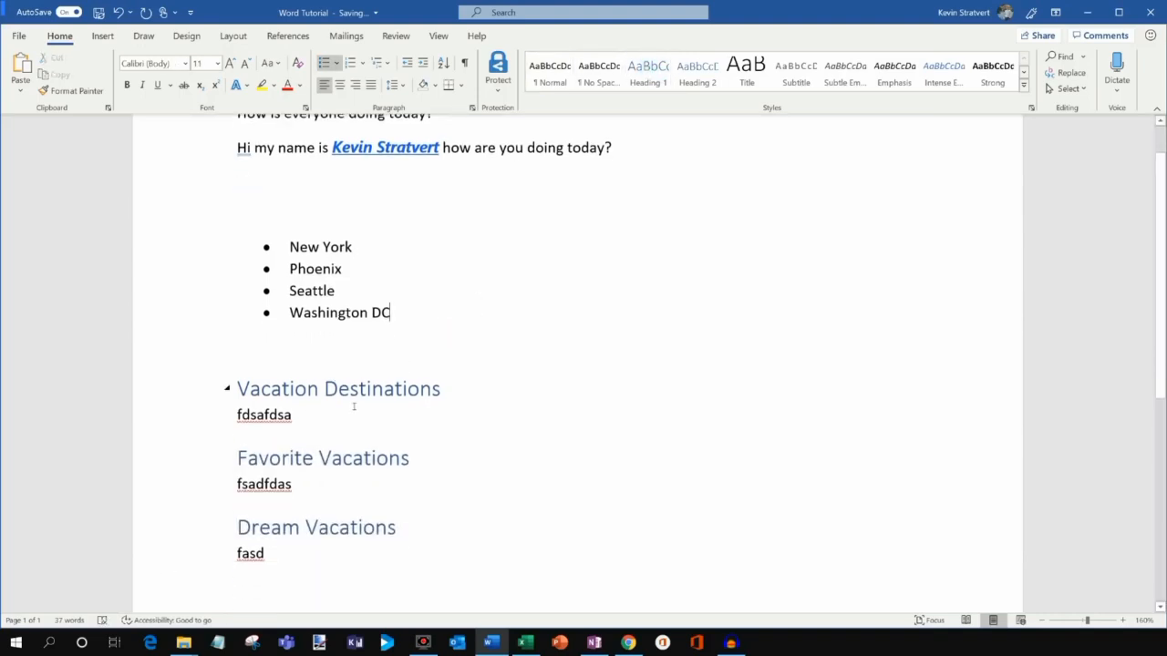
{"action": "left_click", "coordinate": [407, 389]}
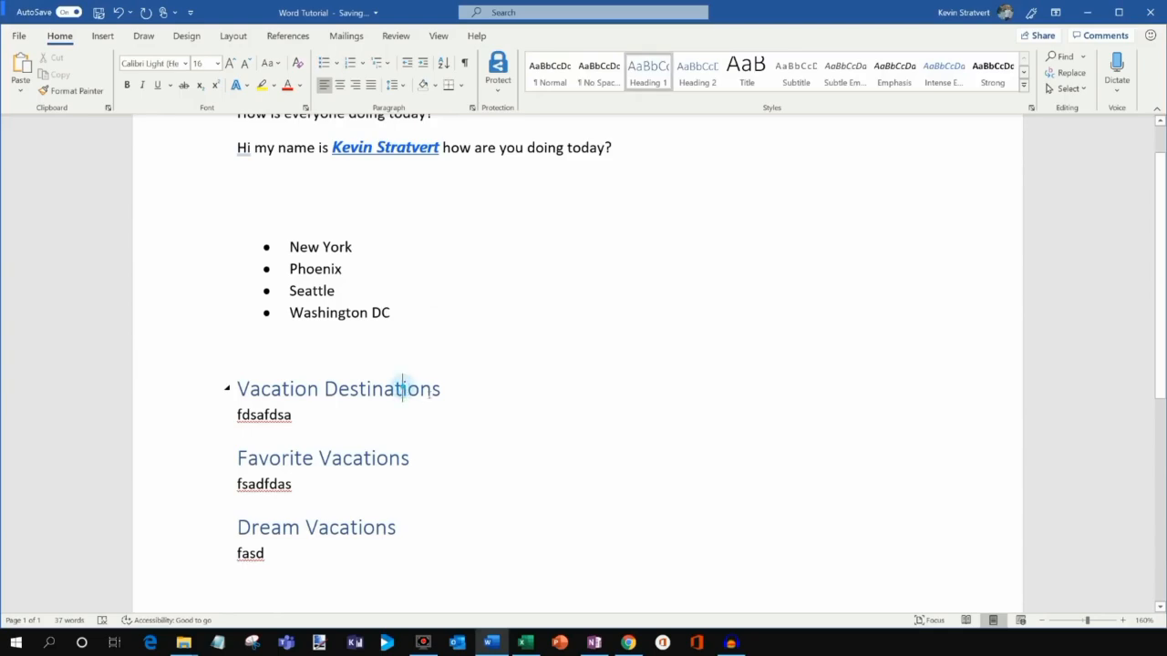
{"action": "scroll", "coordinate": [425, 388], "scroll_direction": "up", "scroll_amount": 1}
{"action": "scroll", "coordinate": [424, 390], "scroll_direction": "down", "scroll_amount": 1}
{"action": "scroll", "coordinate": [425, 389], "scroll_direction": "down", "scroll_amount": 1}
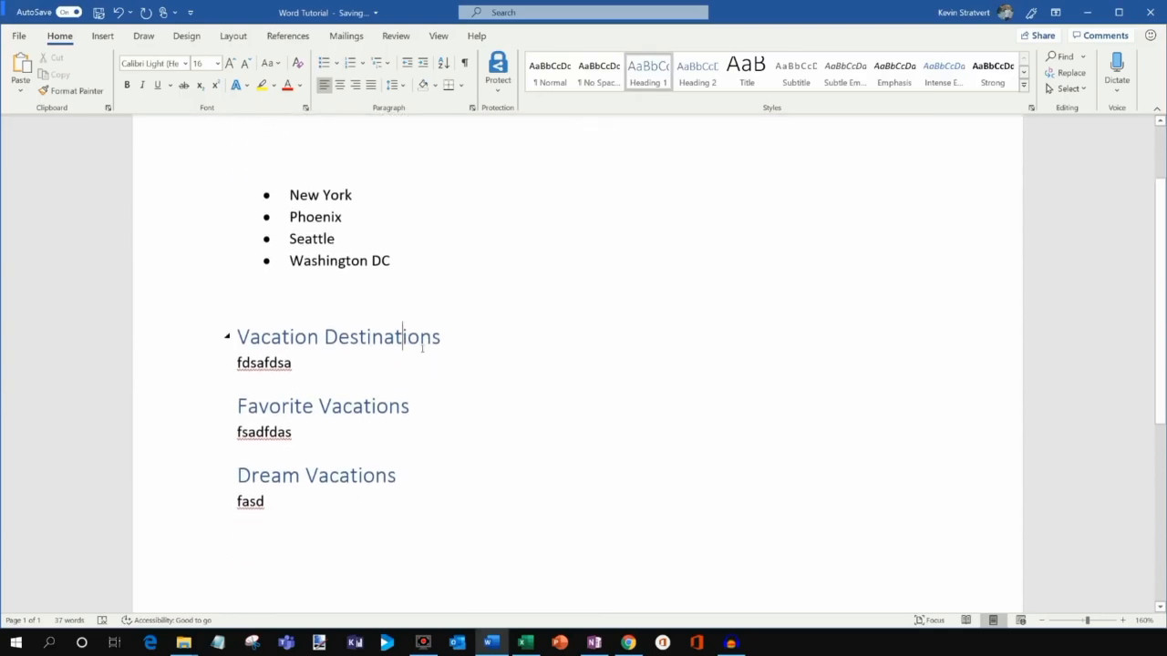
{"action": "left_click_drag", "start_coordinate": [487, 331], "coordinate": [209, 331]}
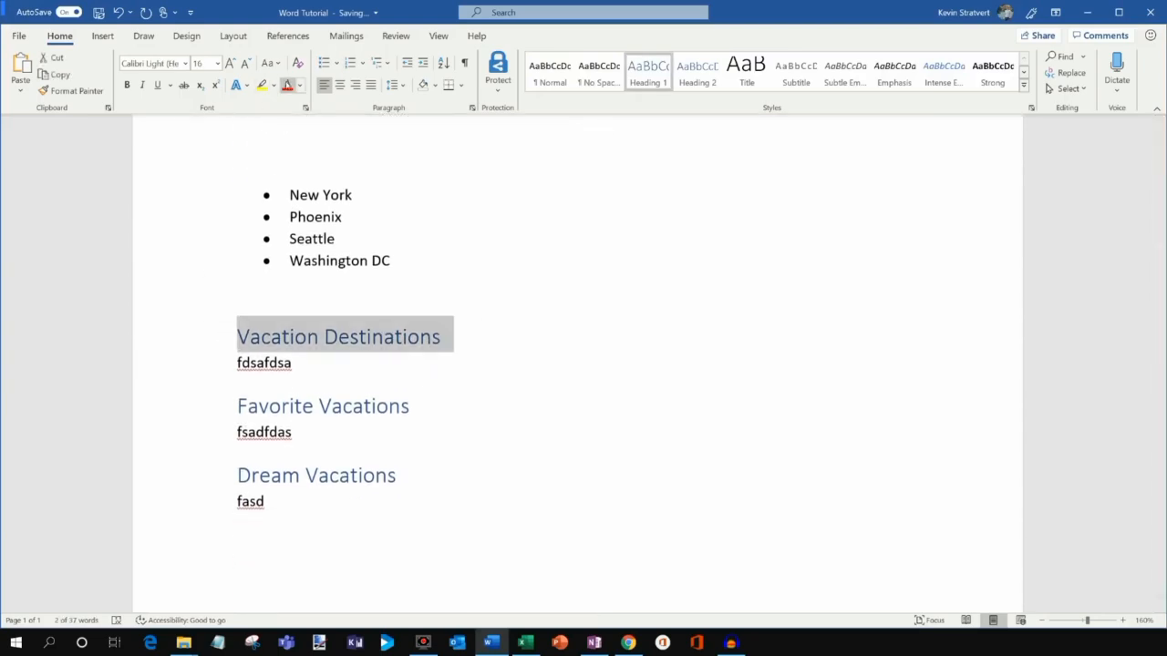
{"action": "left_click", "coordinate": [287, 85]}
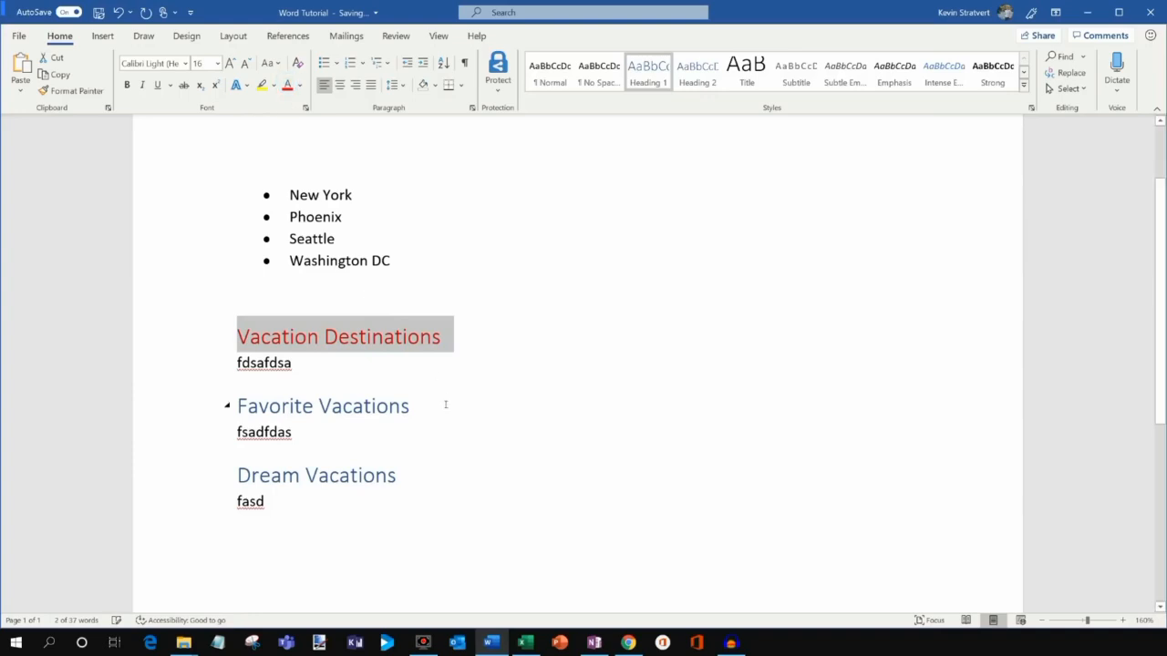
{"action": "left_click_drag", "start_coordinate": [445, 406], "coordinate": [215, 406]}
{"action": "left_click", "coordinate": [287, 85]}
{"action": "key", "text": "ctrl+z"}
{"action": "left_click", "coordinate": [380, 289]}
{"action": "left_click", "coordinate": [118, 13]}
{"action": "left_click", "coordinate": [119, 13]}
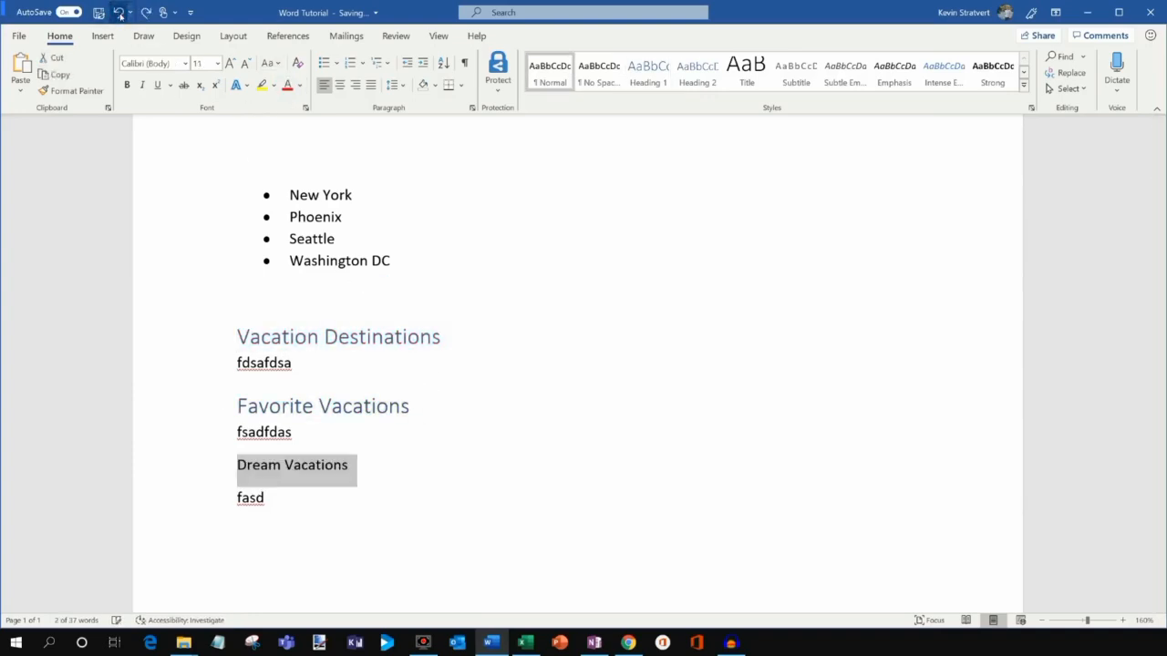
{"action": "left_click", "coordinate": [660, 71]}
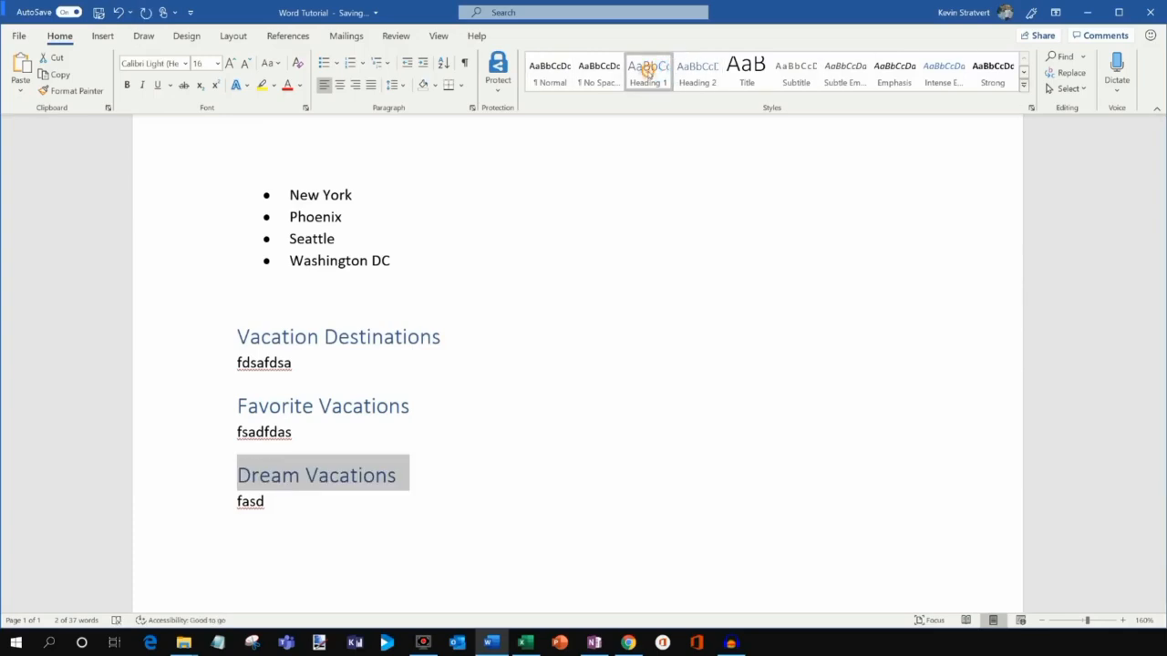
Modify the Heading 1 style's font colour to red, turning all three vacation headings red.
{"action": "right_click", "coordinate": [648, 78]}
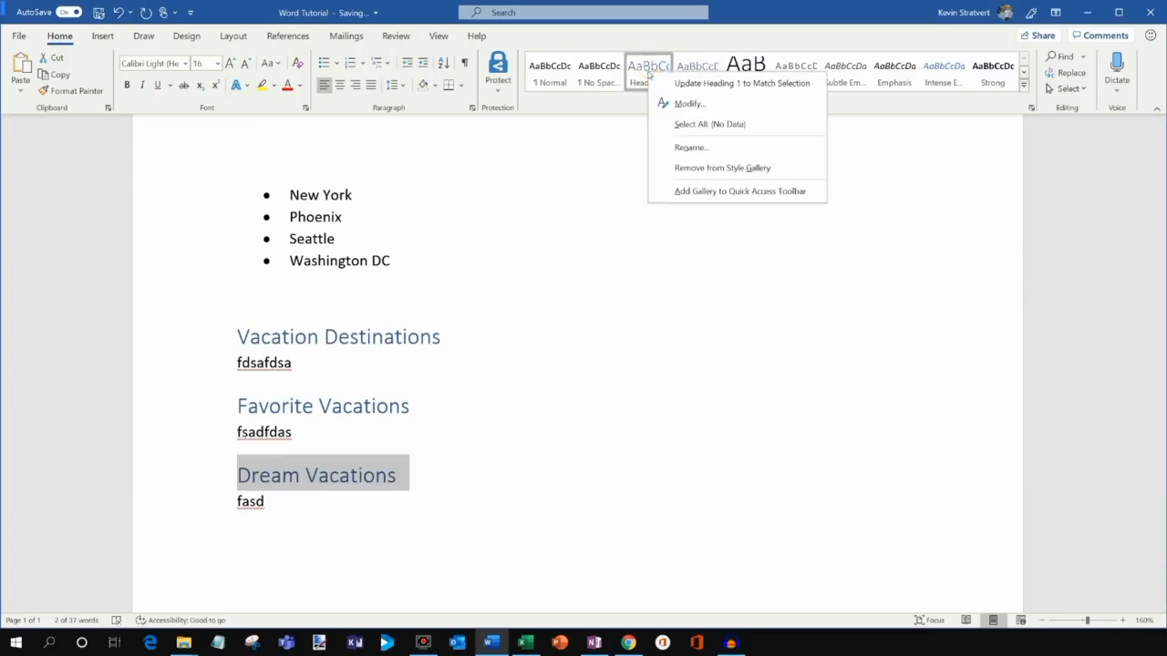
{"action": "left_click", "coordinate": [690, 104]}
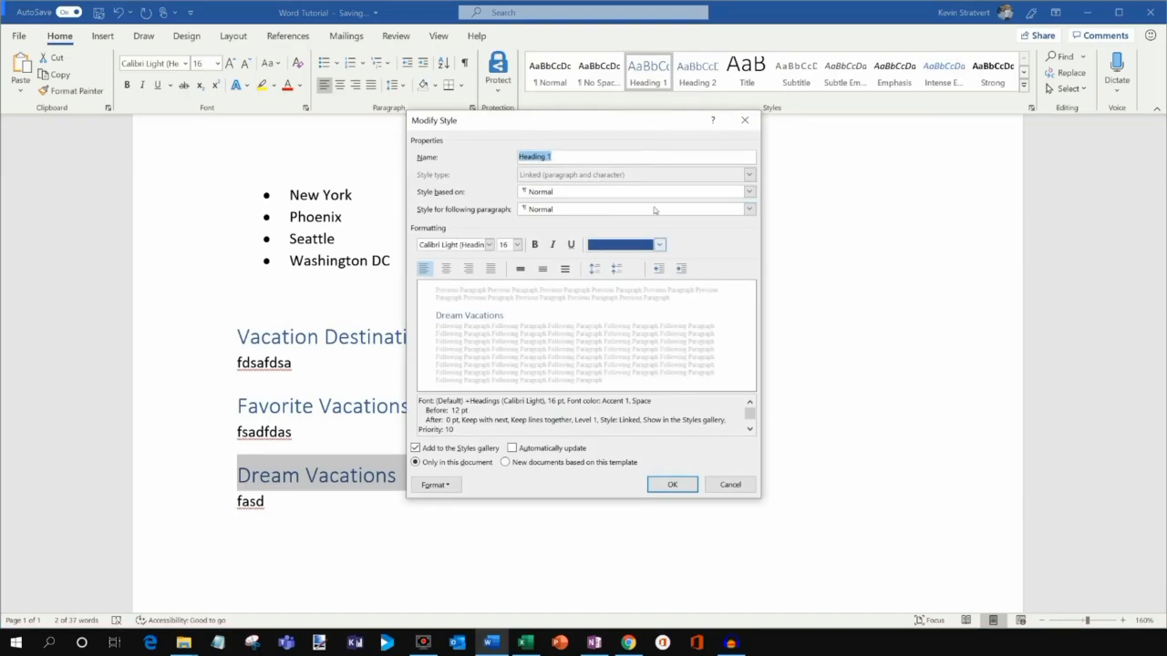
{"action": "left_click", "coordinate": [659, 245]}
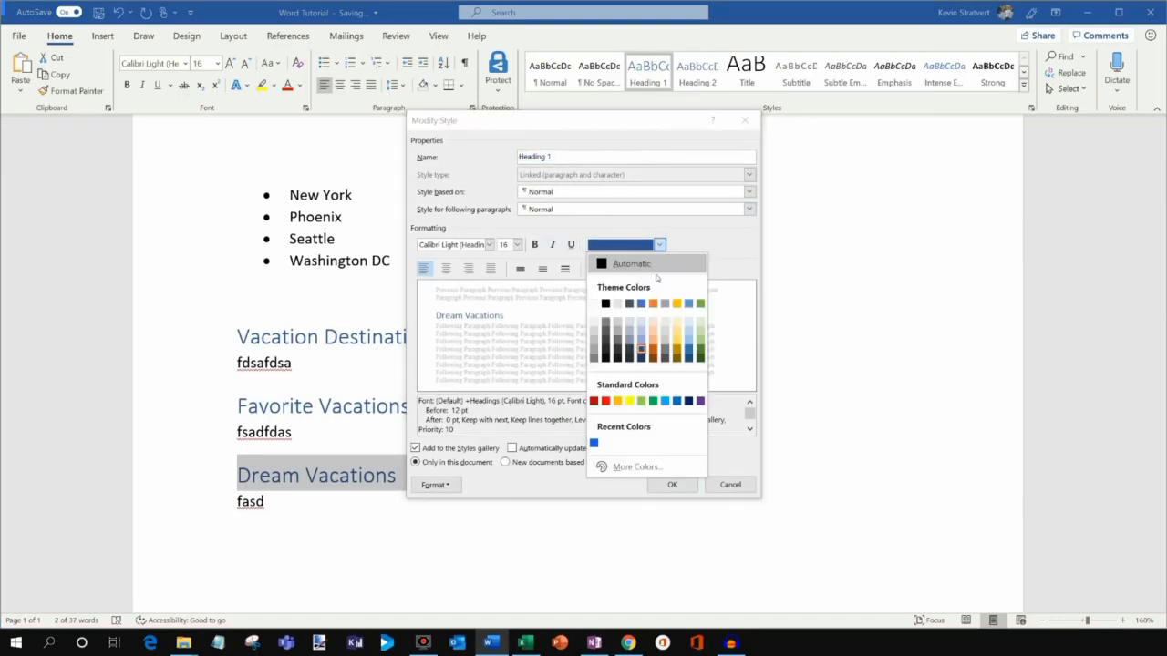
{"action": "left_click", "coordinate": [606, 401]}
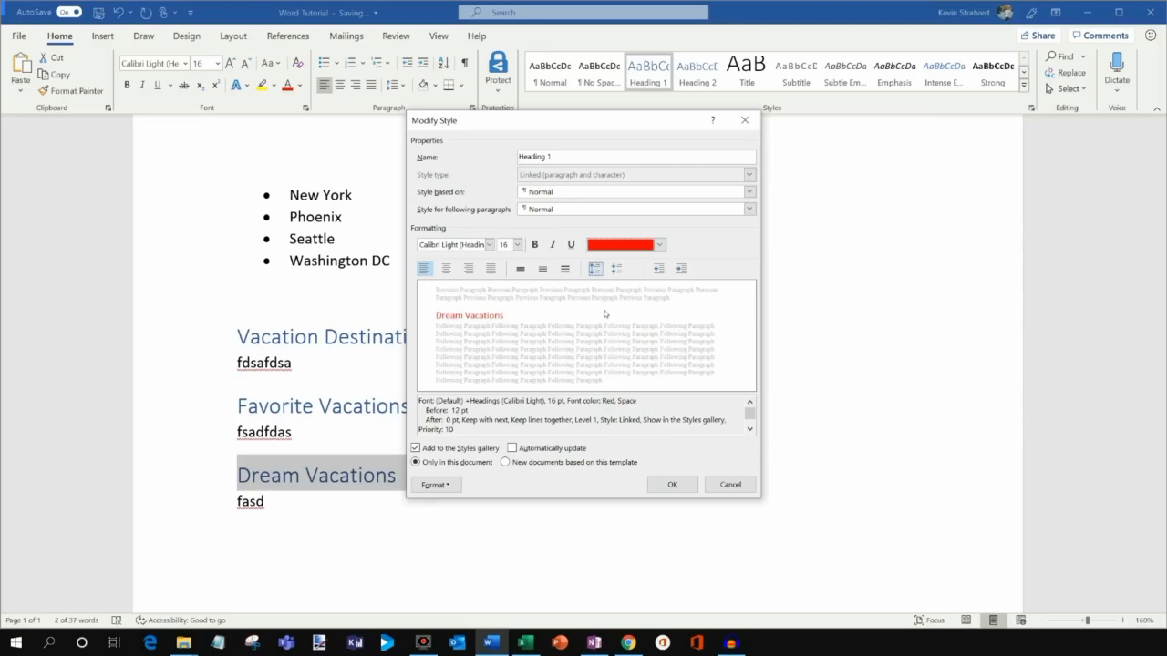
{"action": "left_click", "coordinate": [672, 485]}
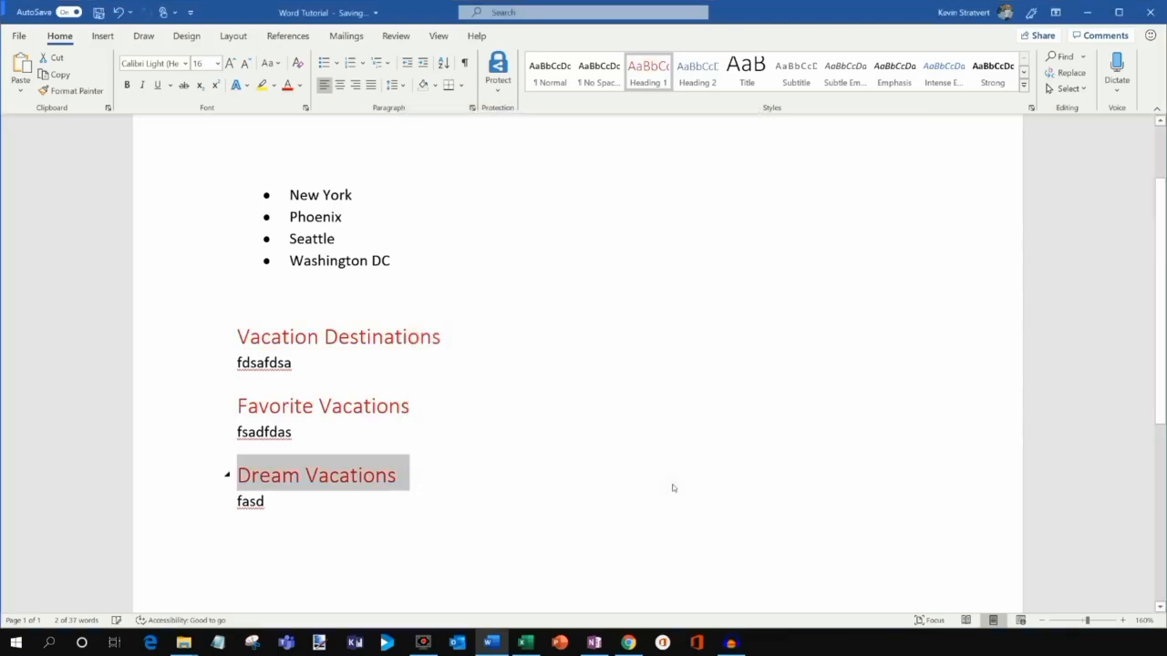
{"action": "left_click", "coordinate": [656, 429]}
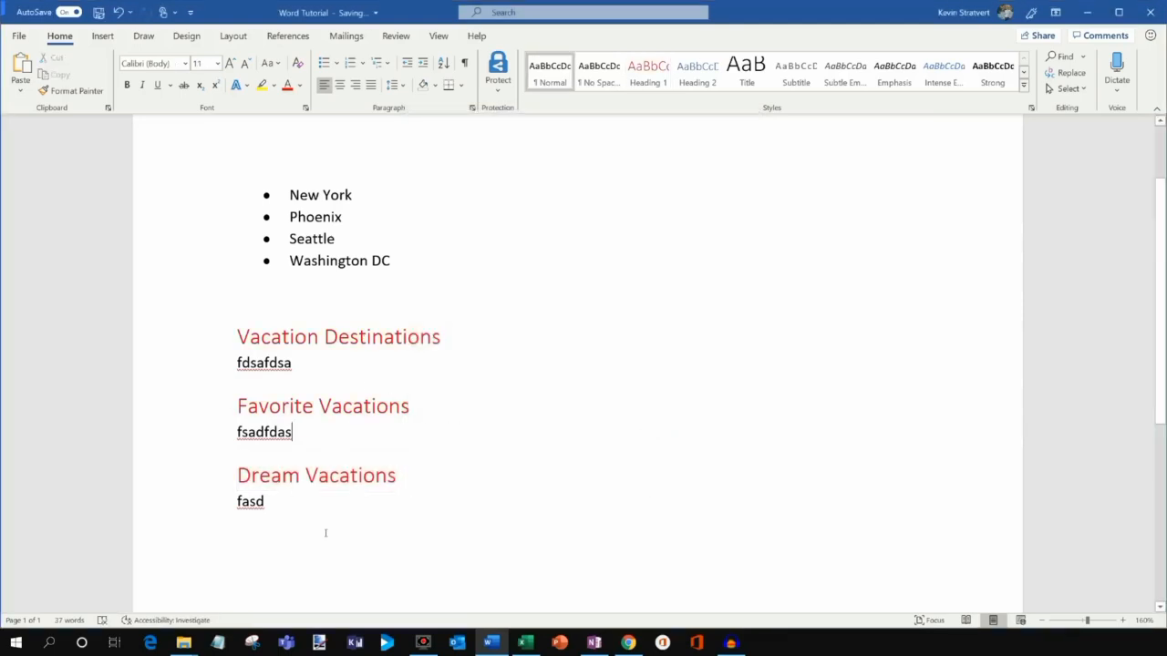
{"action": "scroll", "coordinate": [342, 277], "scroll_direction": "up", "scroll_amount": 2}
{"action": "scroll", "coordinate": [345, 300], "scroll_direction": "down", "scroll_amount": 3}
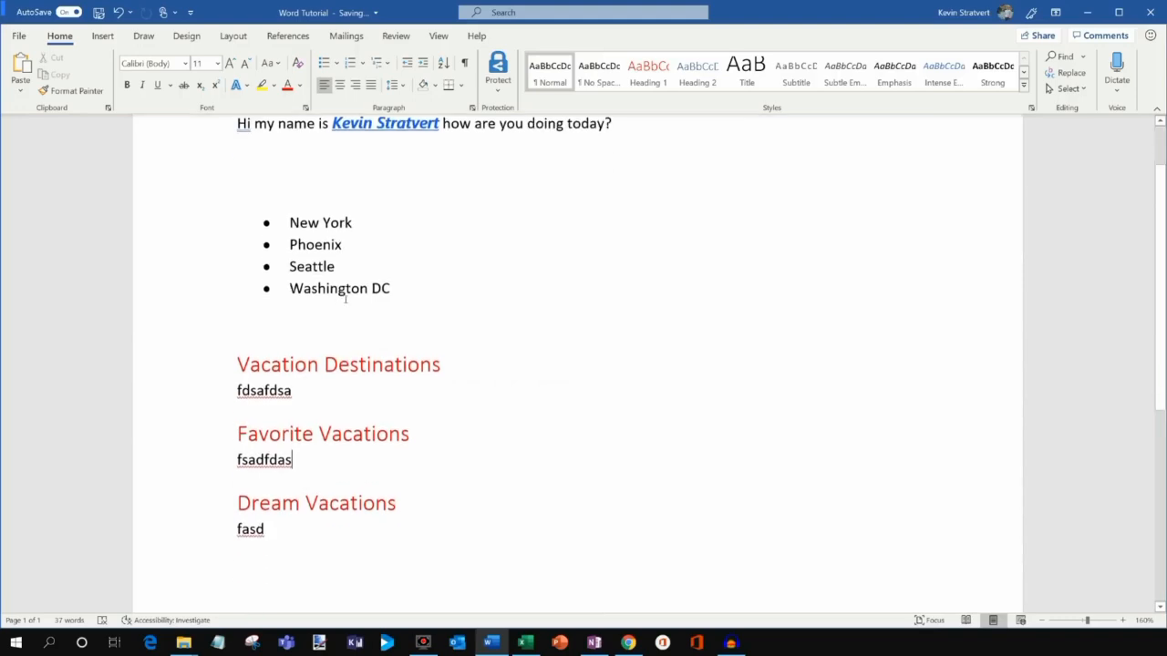
{"action": "scroll", "coordinate": [345, 300], "scroll_direction": "up", "scroll_amount": 2}
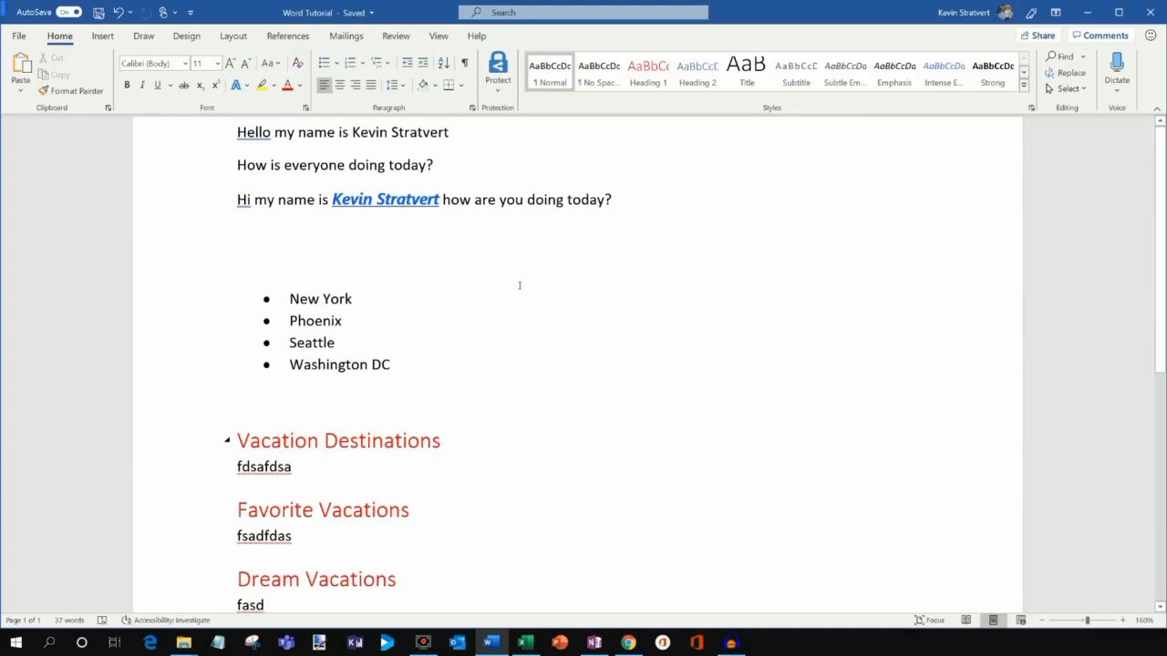
{"action": "scroll", "coordinate": [520, 286], "scroll_direction": "down", "scroll_amount": 1}
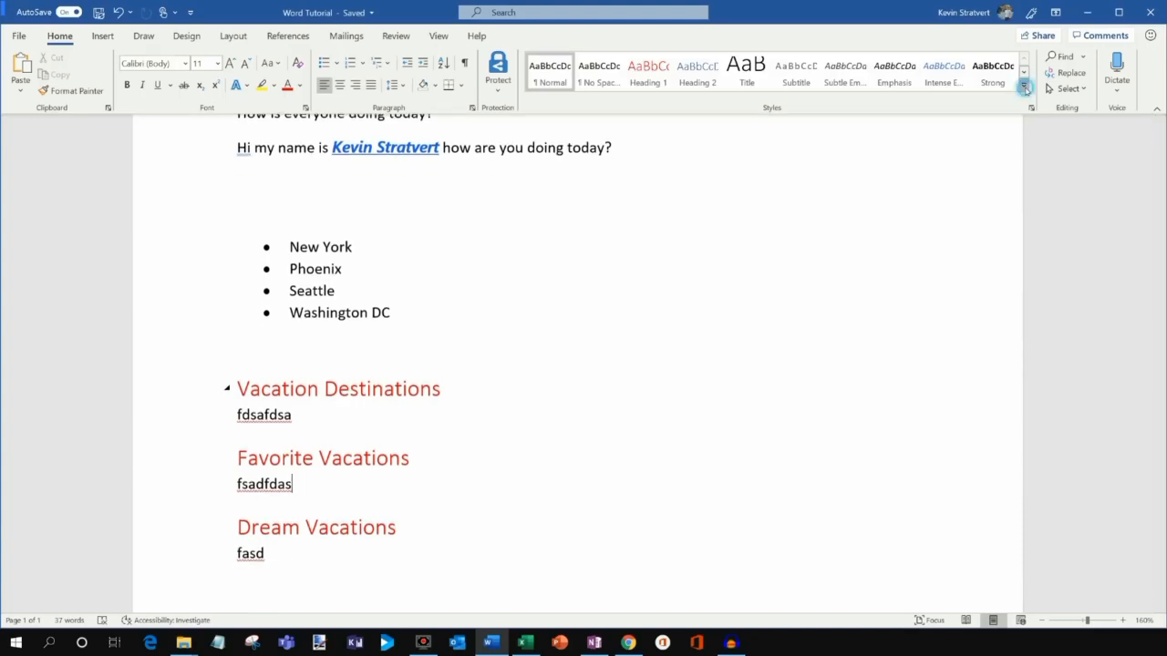
{"action": "left_click", "coordinate": [1024, 85]}
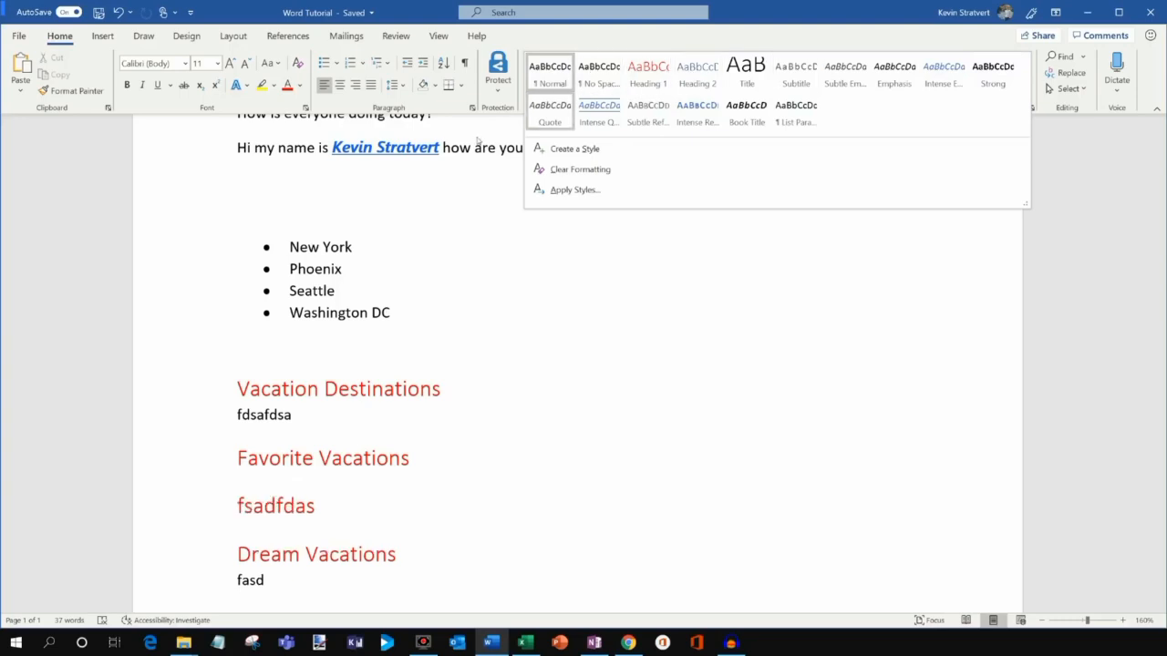
{"action": "left_click", "coordinate": [507, 381]}
{"action": "scroll", "coordinate": [519, 393], "scroll_direction": "up", "scroll_amount": 2}
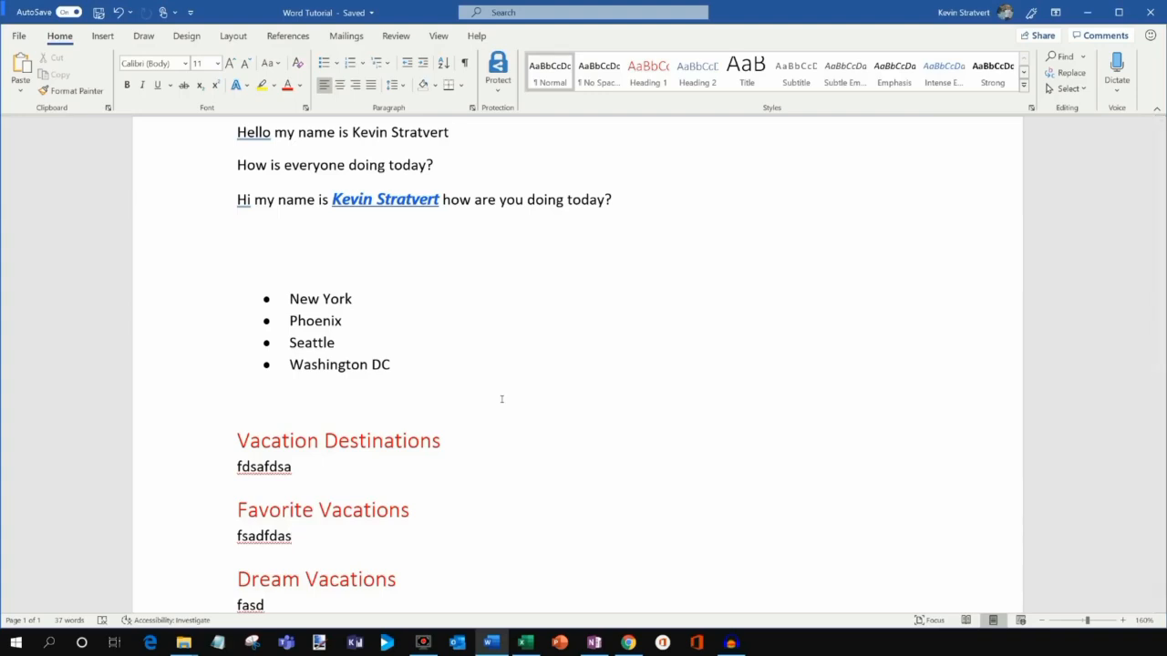
{"action": "scroll", "coordinate": [502, 399], "scroll_direction": "down", "scroll_amount": 2}
{"action": "scroll", "coordinate": [501, 398], "scroll_direction": "up", "scroll_amount": 2}
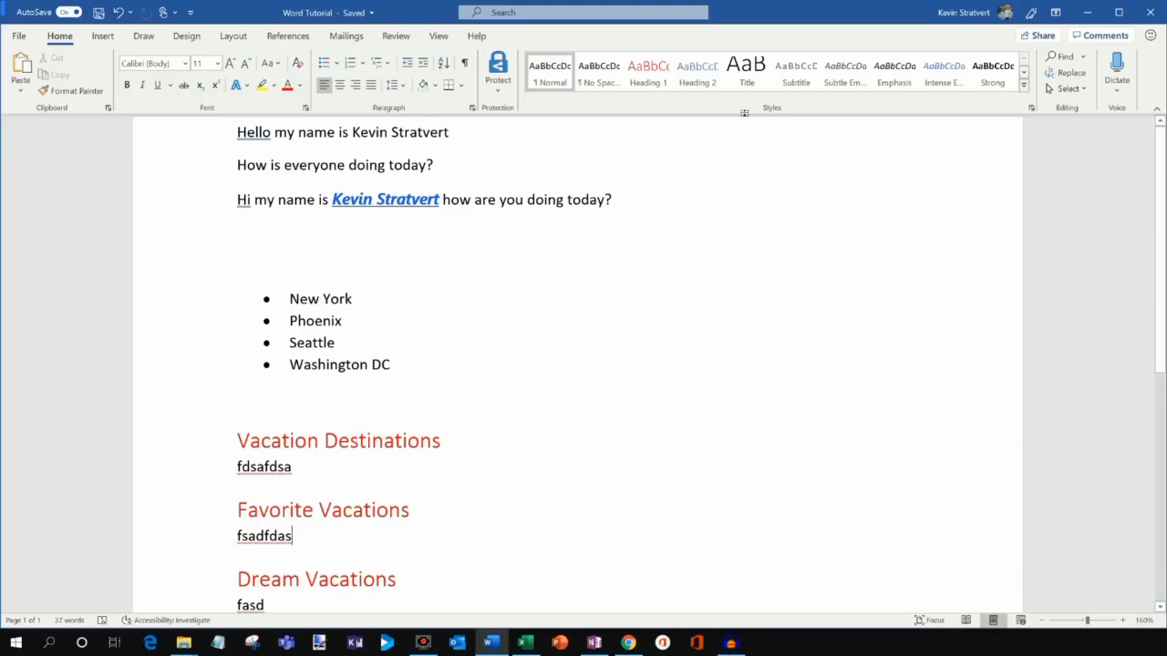
Open Advanced Find's Replace tab and enter New York to be replaced with Detroit.
{"action": "left_click", "coordinate": [1084, 57]}
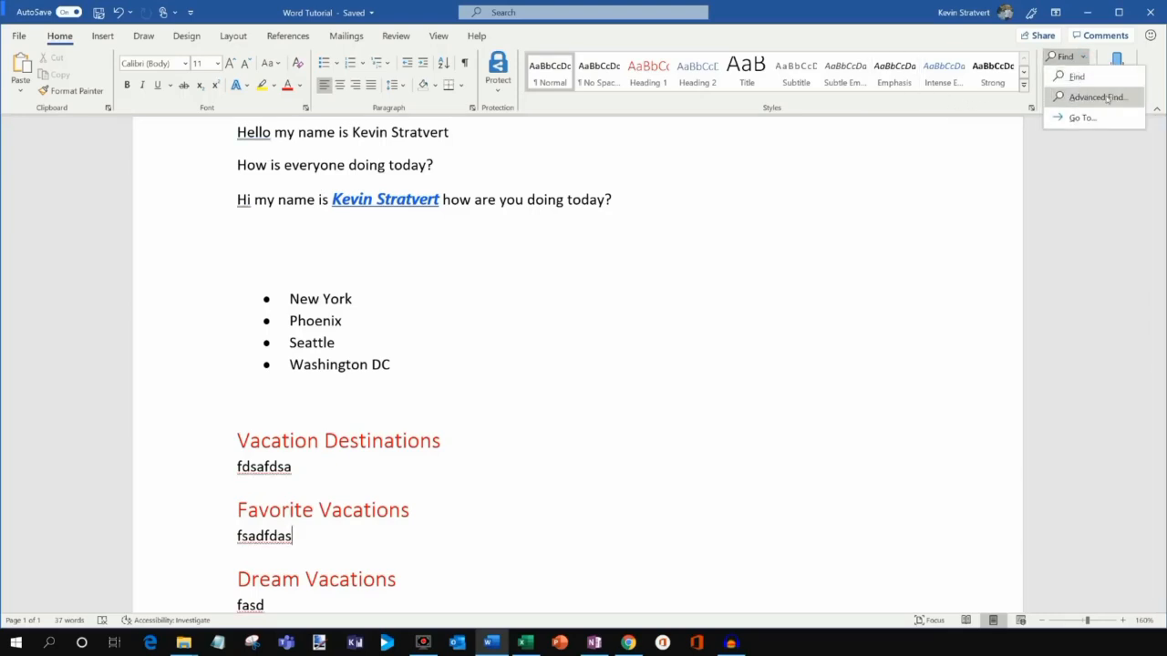
{"action": "left_click", "coordinate": [1097, 98]}
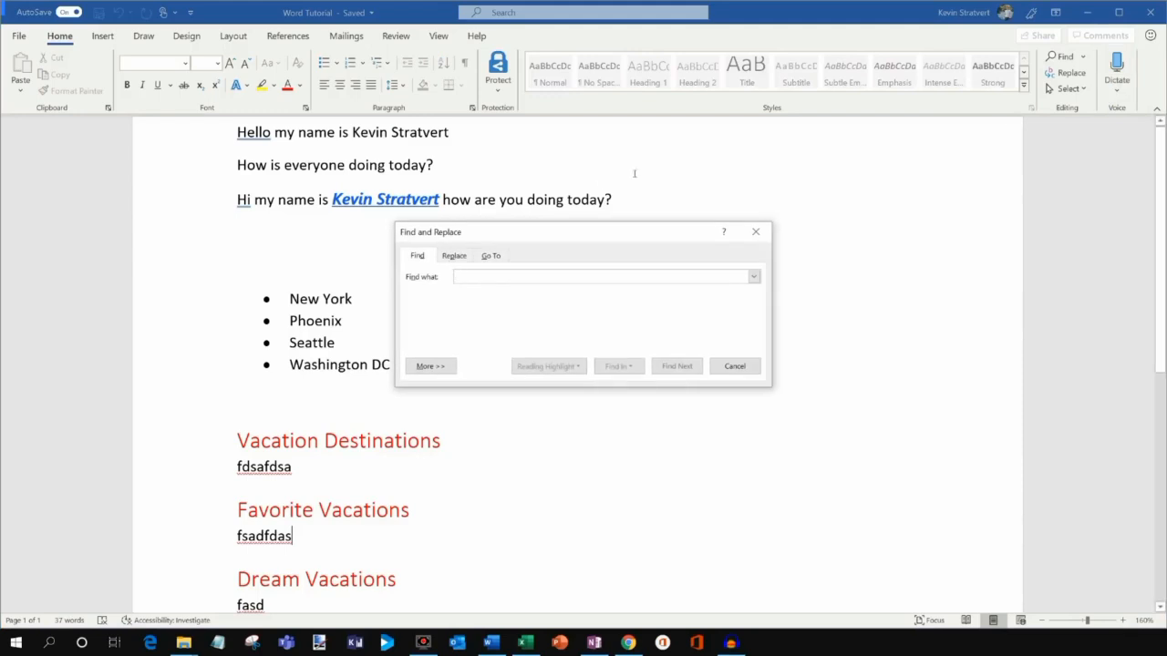
{"action": "left_click", "coordinate": [454, 256]}
{"action": "left_click_drag", "start_coordinate": [504, 233], "coordinate": [786, 175]}
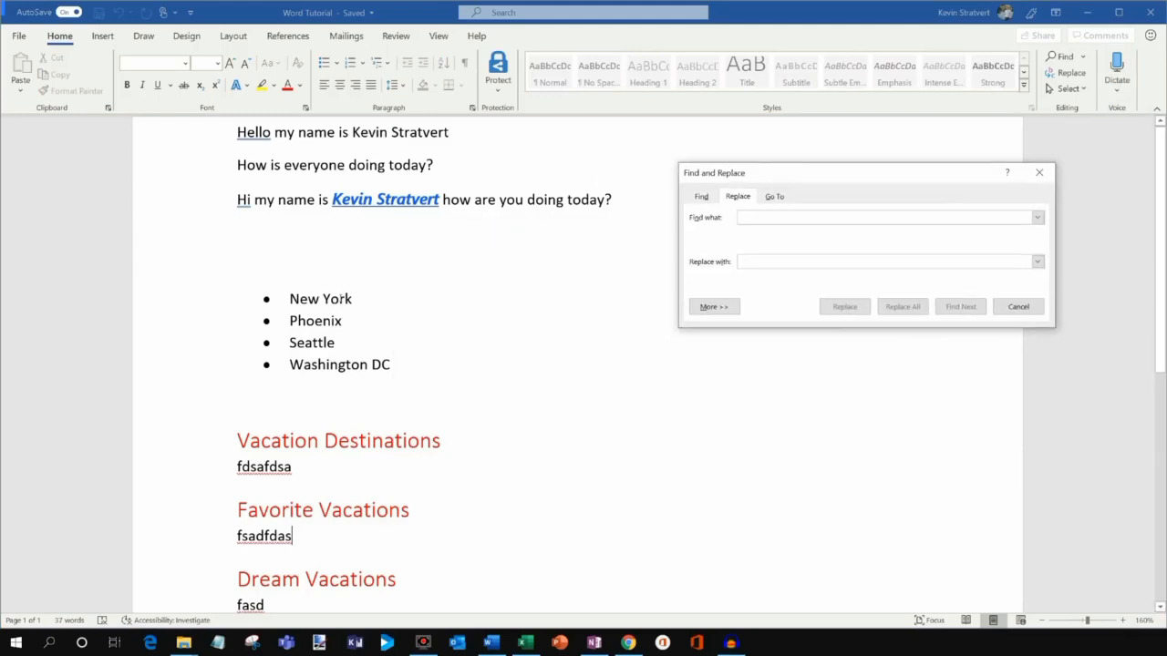
{"action": "left_click", "coordinate": [763, 217]}
{"action": "type", "text": "New York"}
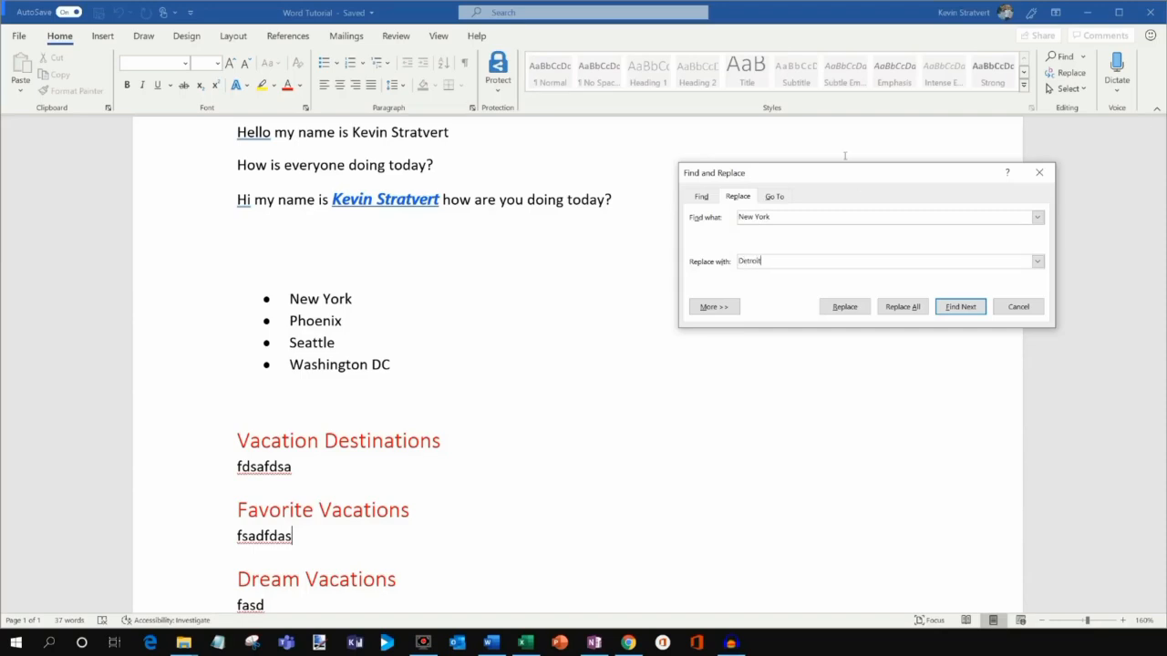
Replace all occurrences, acknowledge the one replacement made, and close the dialog.
{"action": "left_click", "coordinate": [903, 307]}
{"action": "left_click", "coordinate": [790, 360]}
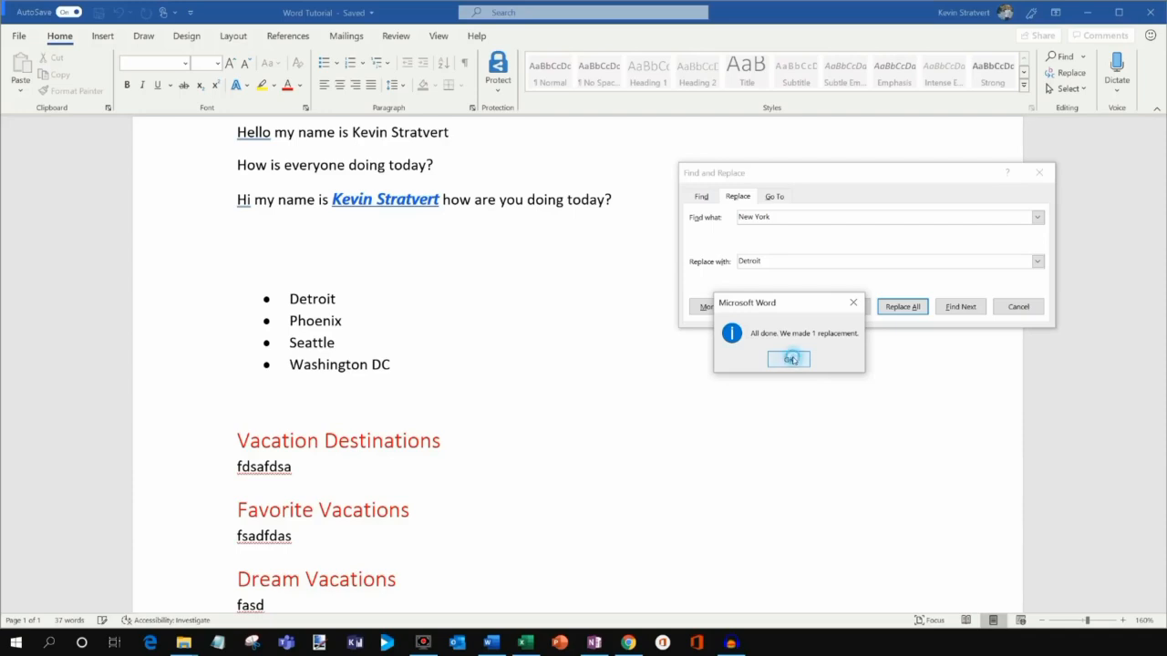
{"action": "left_click", "coordinate": [283, 213]}
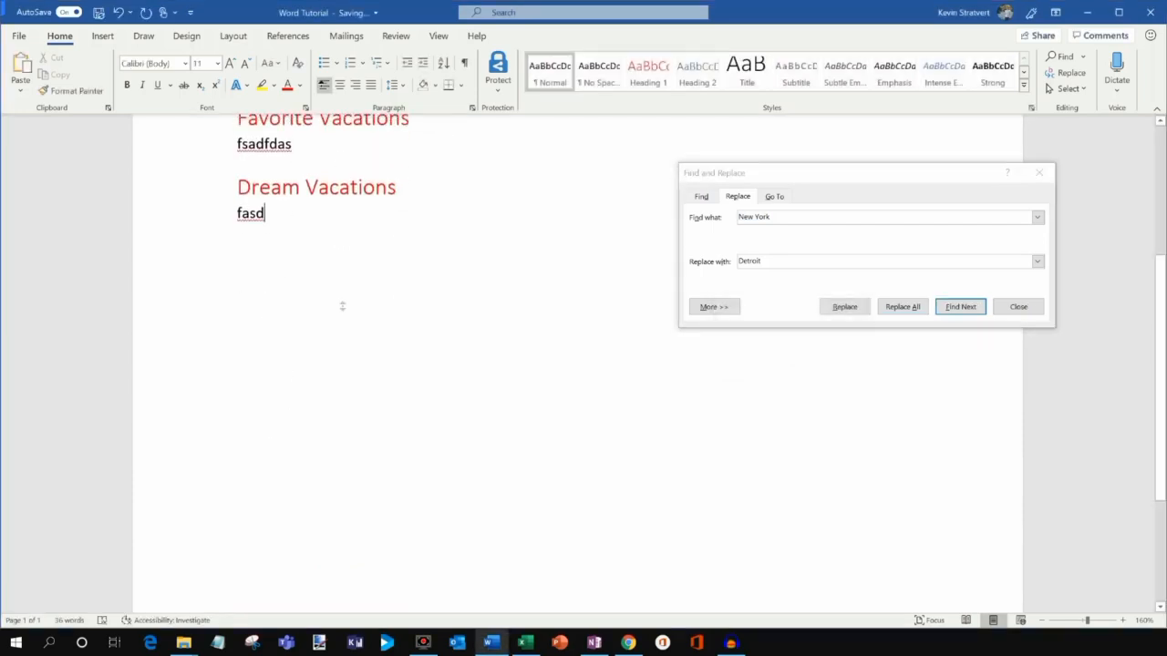
{"action": "scroll", "coordinate": [342, 306], "scroll_direction": "up", "scroll_amount": 4}
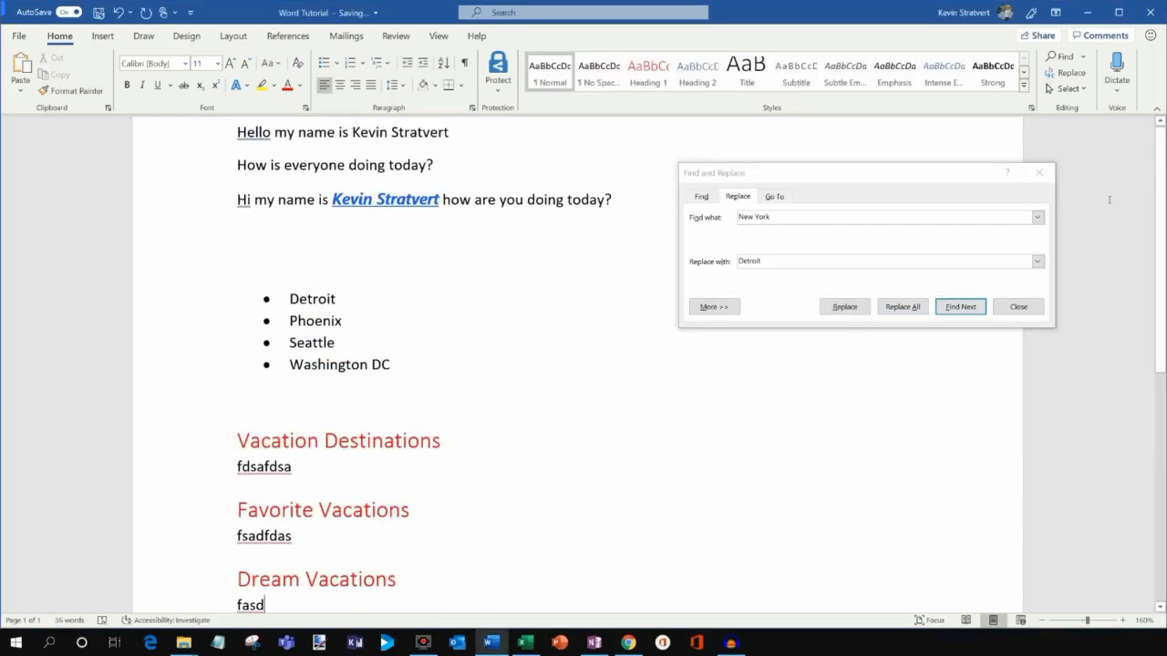
{"action": "left_click", "coordinate": [1040, 173]}
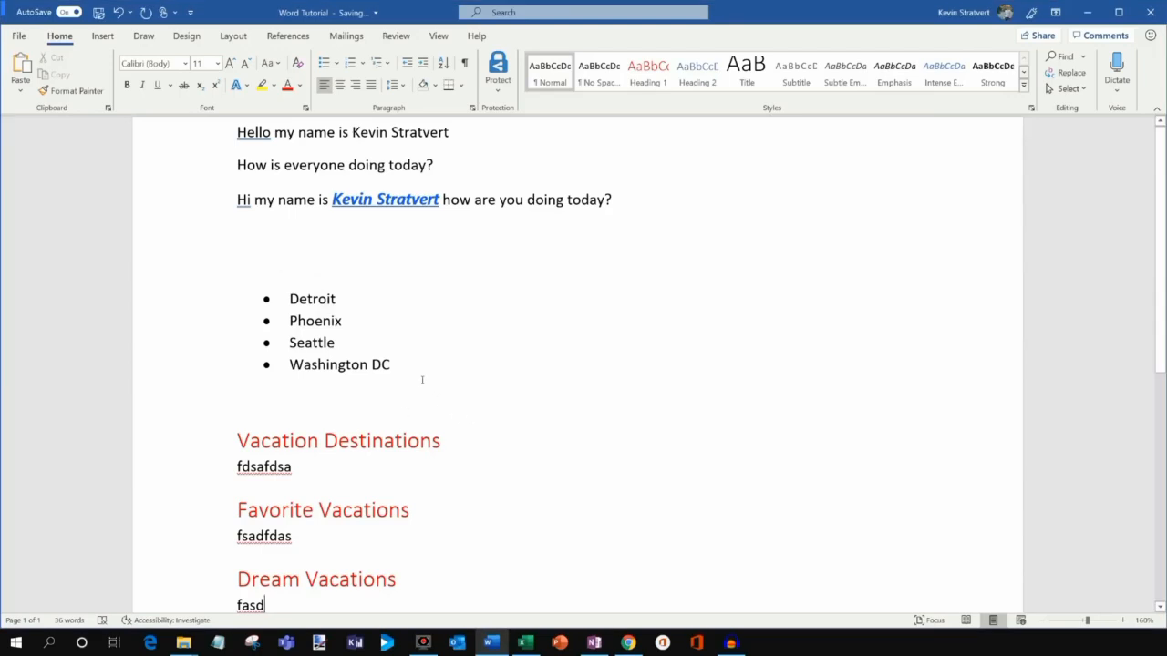
{"action": "scroll", "coordinate": [423, 379], "scroll_direction": "down", "scroll_amount": 1}
{"action": "scroll", "coordinate": [422, 381], "scroll_direction": "up", "scroll_amount": 1}
Place the insertion point below the greeting lines and browse cover page designs without choosing one.
{"action": "left_click", "coordinate": [105, 37]}
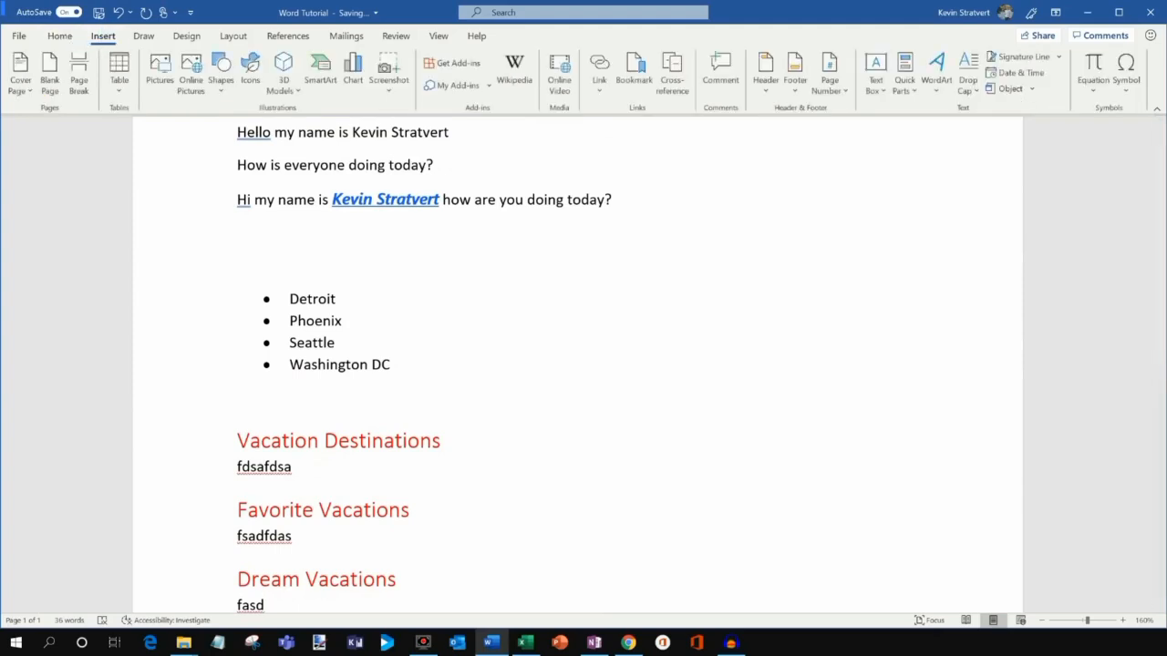
{"action": "left_click", "coordinate": [396, 246]}
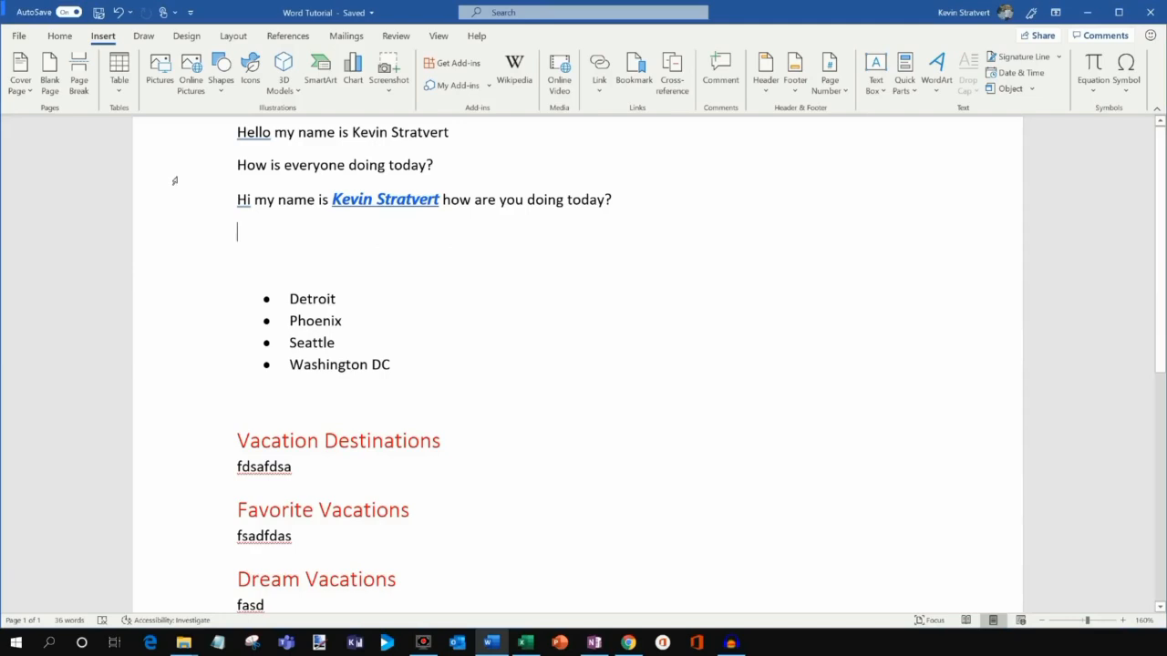
{"action": "left_click", "coordinate": [27, 88]}
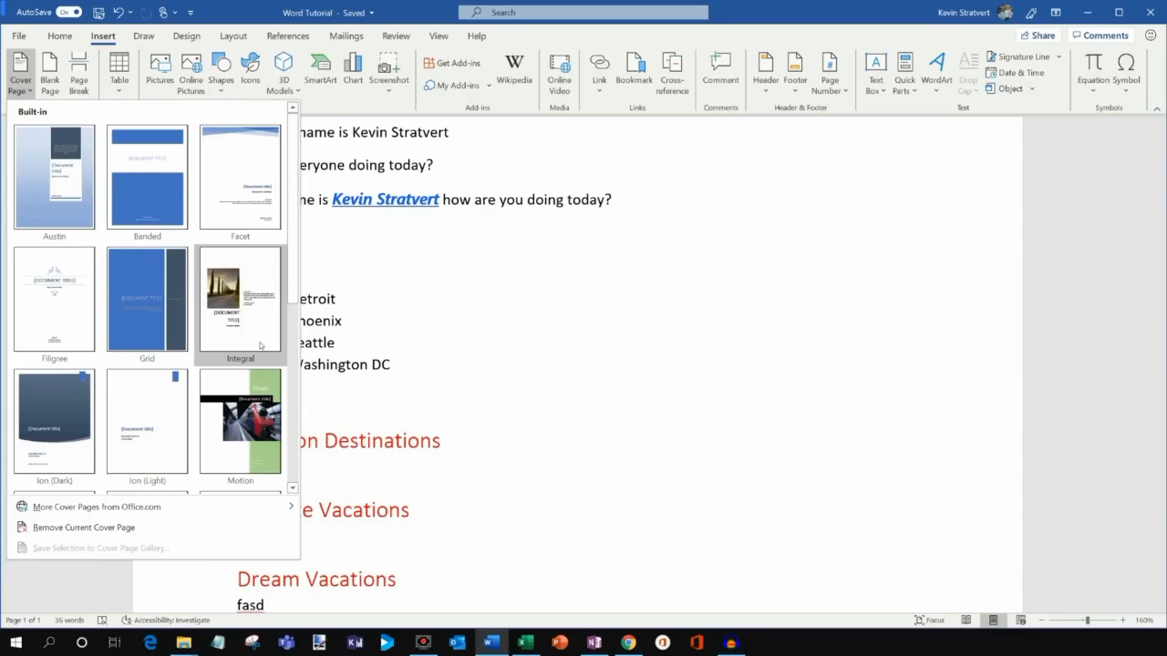
{"action": "scroll", "coordinate": [75, 447], "scroll_direction": "down", "scroll_amount": 3}
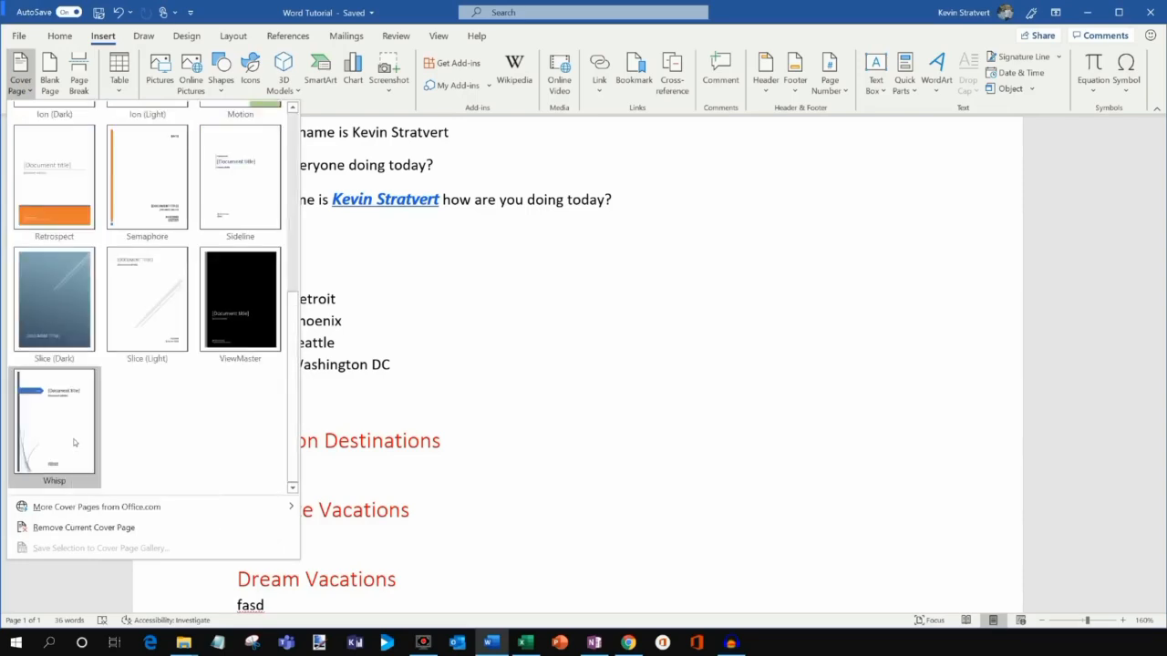
{"action": "scroll", "coordinate": [76, 440], "scroll_direction": "up", "scroll_amount": 3}
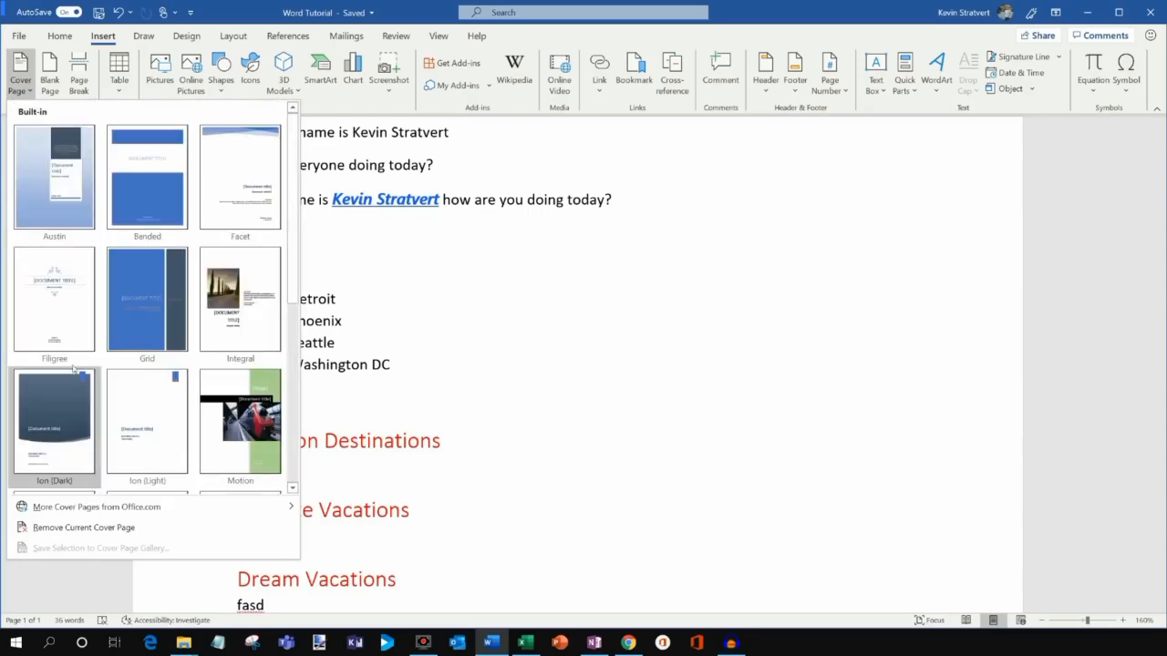
{"action": "left_click", "coordinate": [246, 22]}
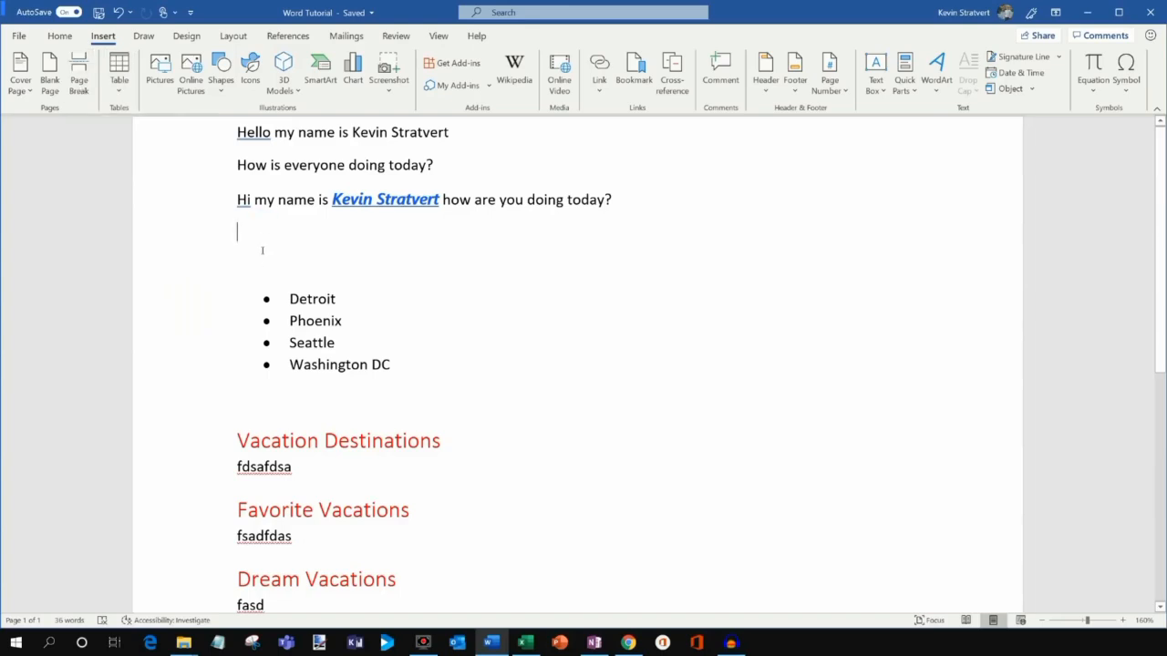
{"action": "scroll", "coordinate": [262, 253], "scroll_direction": "down", "scroll_amount": 5}
{"action": "scroll", "coordinate": [262, 256], "scroll_direction": "up", "scroll_amount": 5}
Insert a page break so the city bullet list starts on page 2.
{"action": "key", "text": "Return"}
{"action": "key", "text": "Return"}
{"action": "key", "text": "Return"}
{"action": "key", "text": "Return"}
{"action": "key", "text": "BackSpace"}
{"action": "key", "text": "BackSpace"}
{"action": "key", "text": "BackSpace"}
{"action": "key", "text": "BackSpace"}
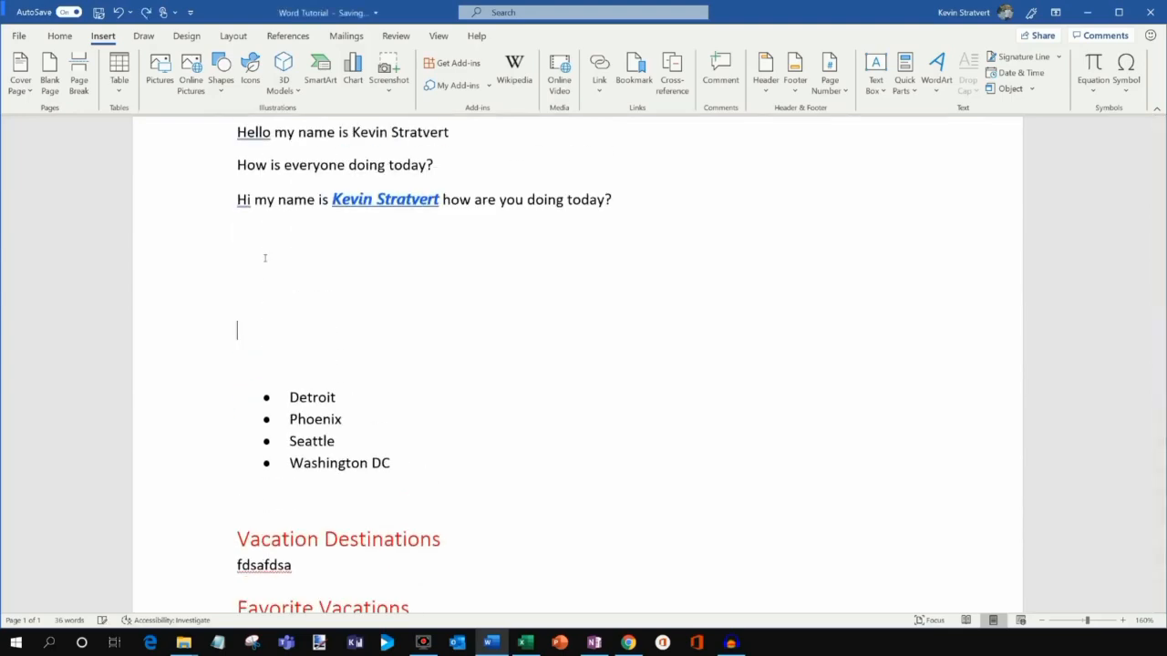
{"action": "left_click", "coordinate": [80, 80]}
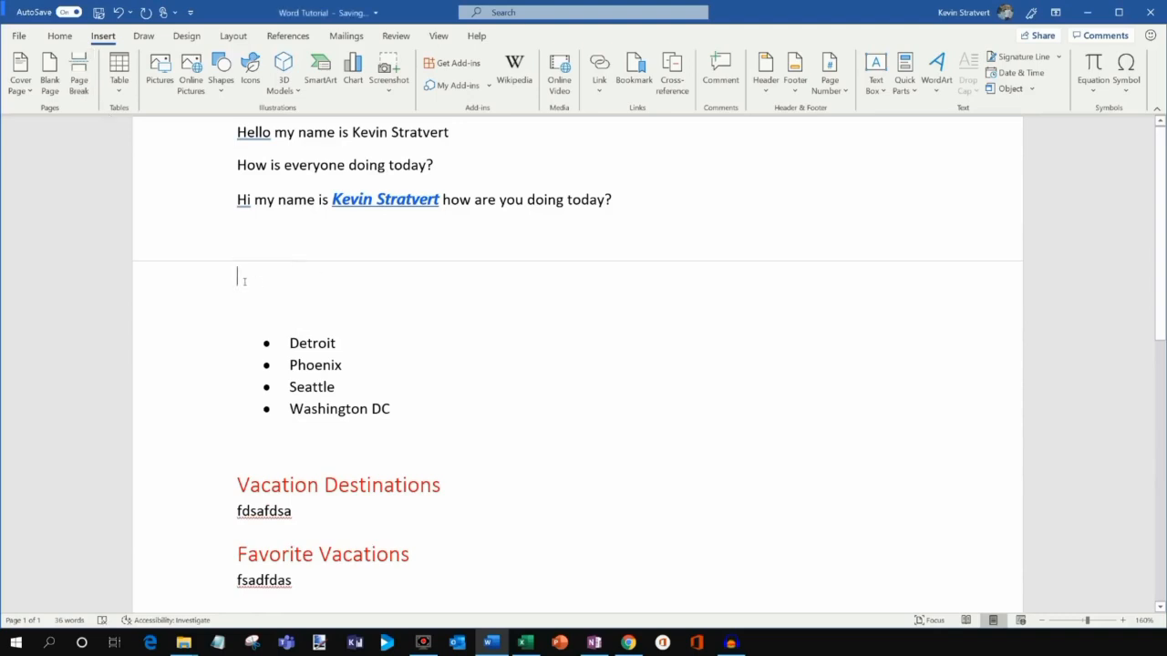
{"action": "left_click", "coordinate": [269, 236]}
{"action": "left_click", "coordinate": [237, 284]}
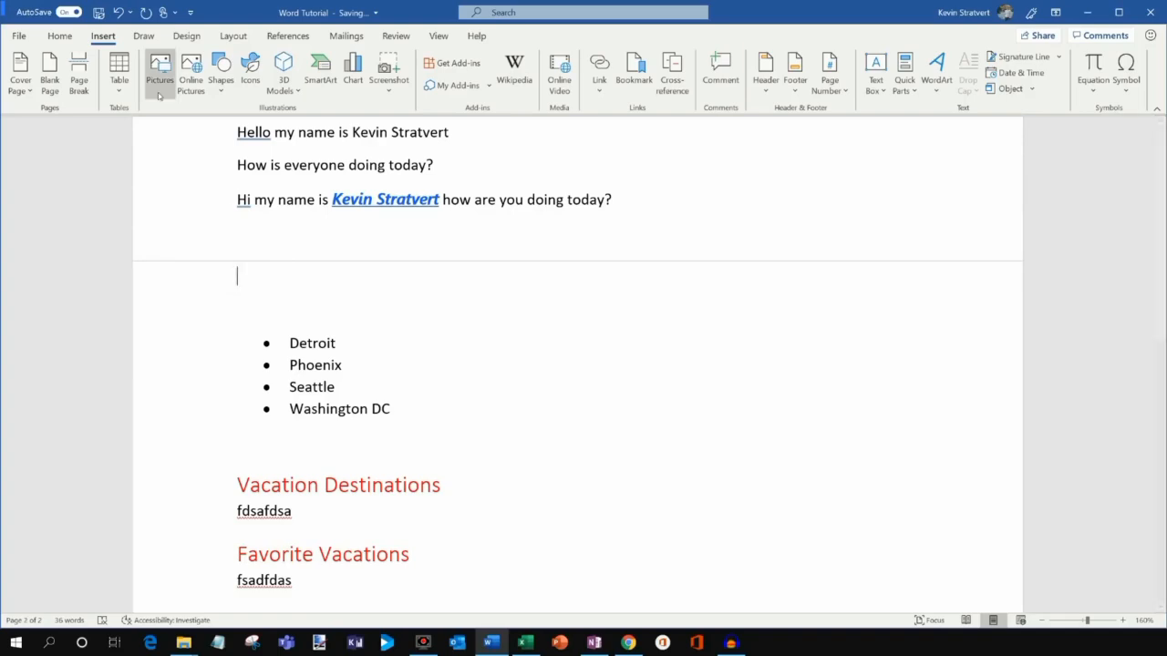
Remove the page break, then browse the table grid and shapes without inserting anything.
{"action": "key", "text": "BackSpace"}
{"action": "left_click", "coordinate": [121, 84]}
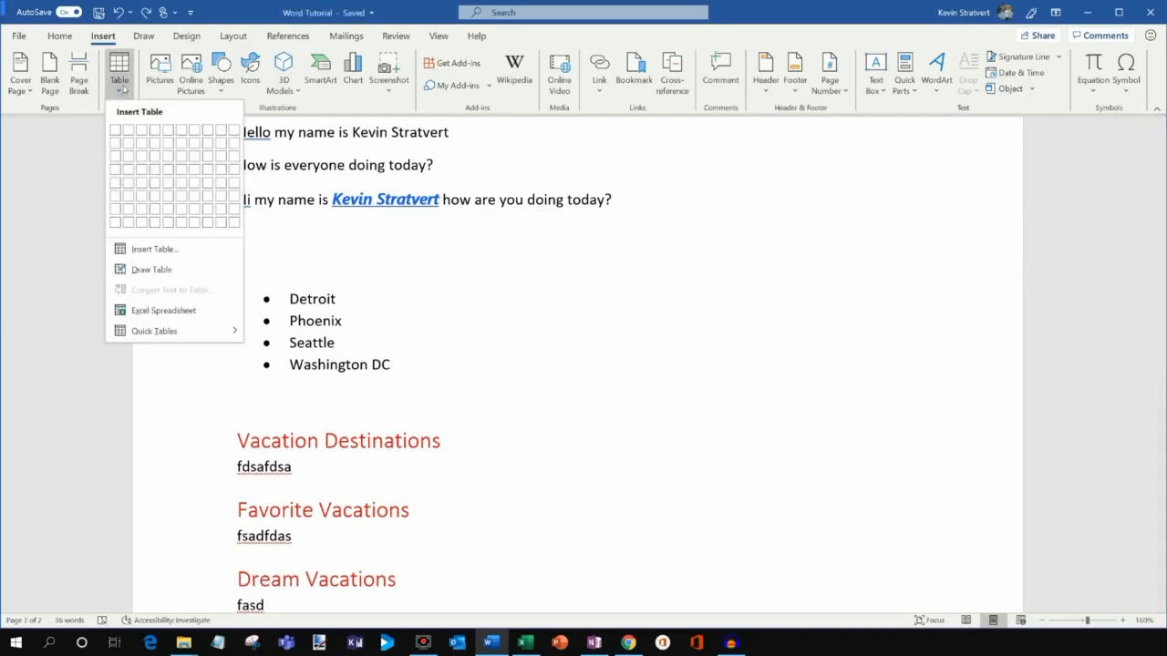
{"action": "left_click", "coordinate": [122, 84]}
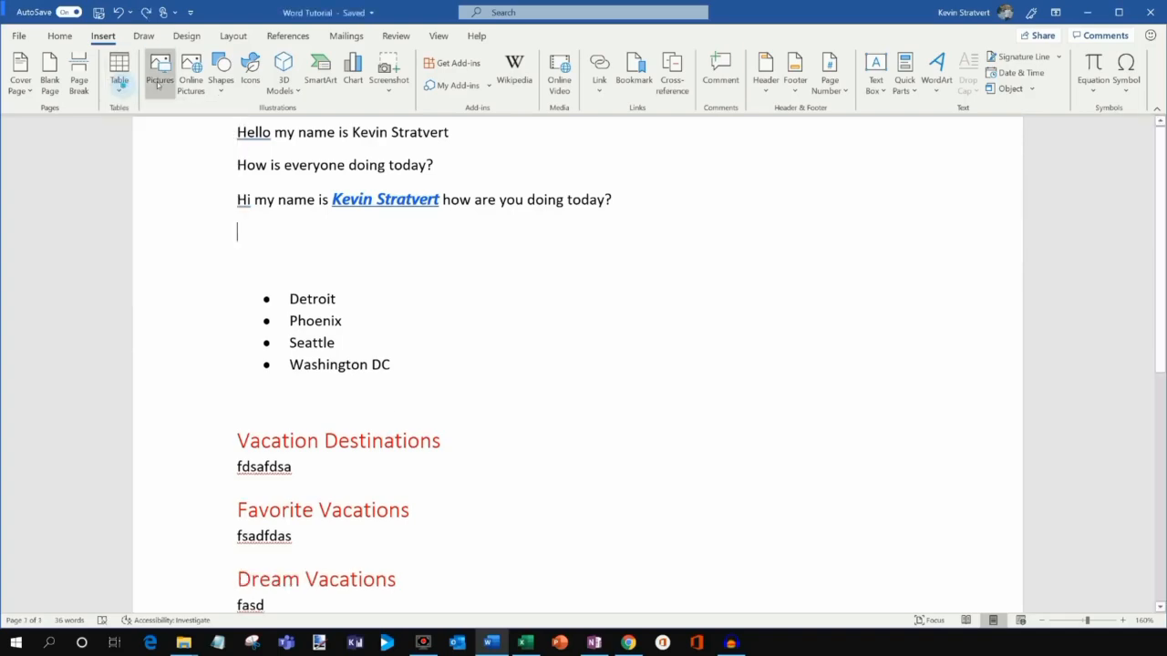
{"action": "left_click", "coordinate": [220, 86]}
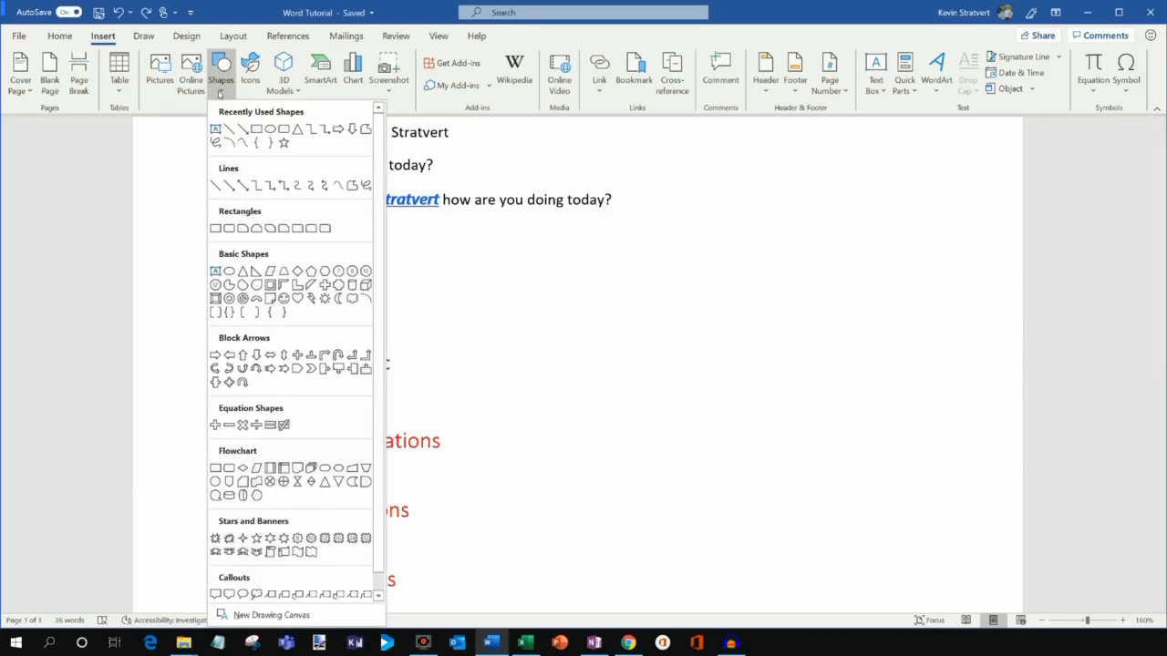
{"action": "left_click", "coordinate": [220, 91]}
Insert a Basic Block List SmartArt graphic after browsing the List, Process and Cycle layouts.
{"action": "left_click", "coordinate": [325, 84]}
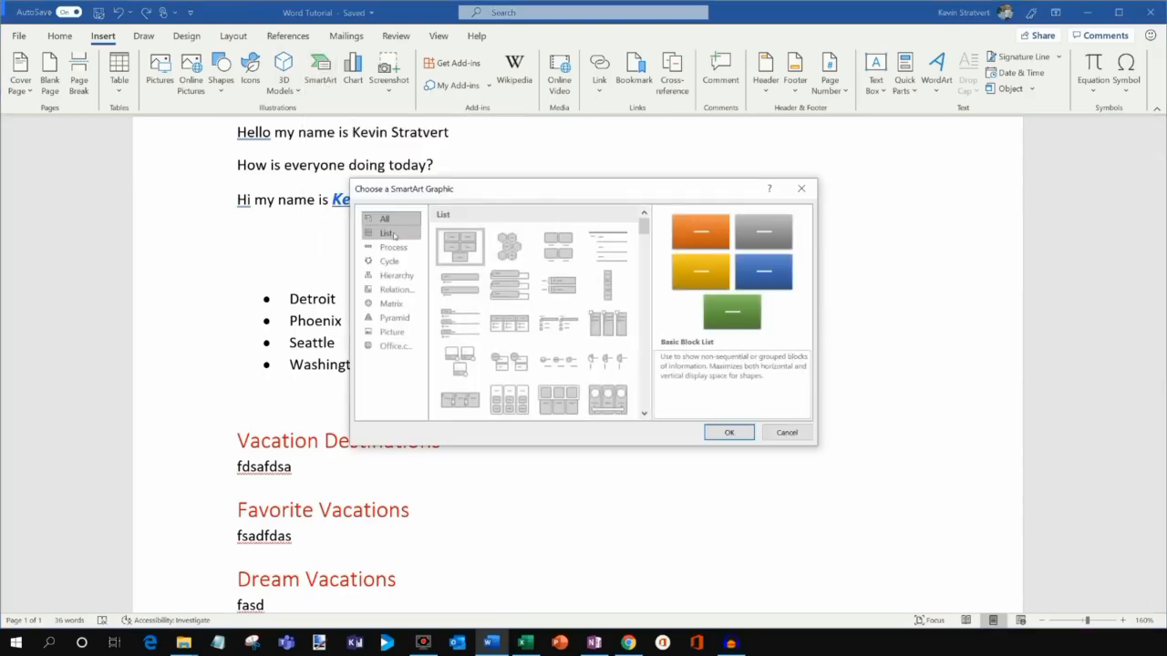
{"action": "left_click", "coordinate": [400, 235]}
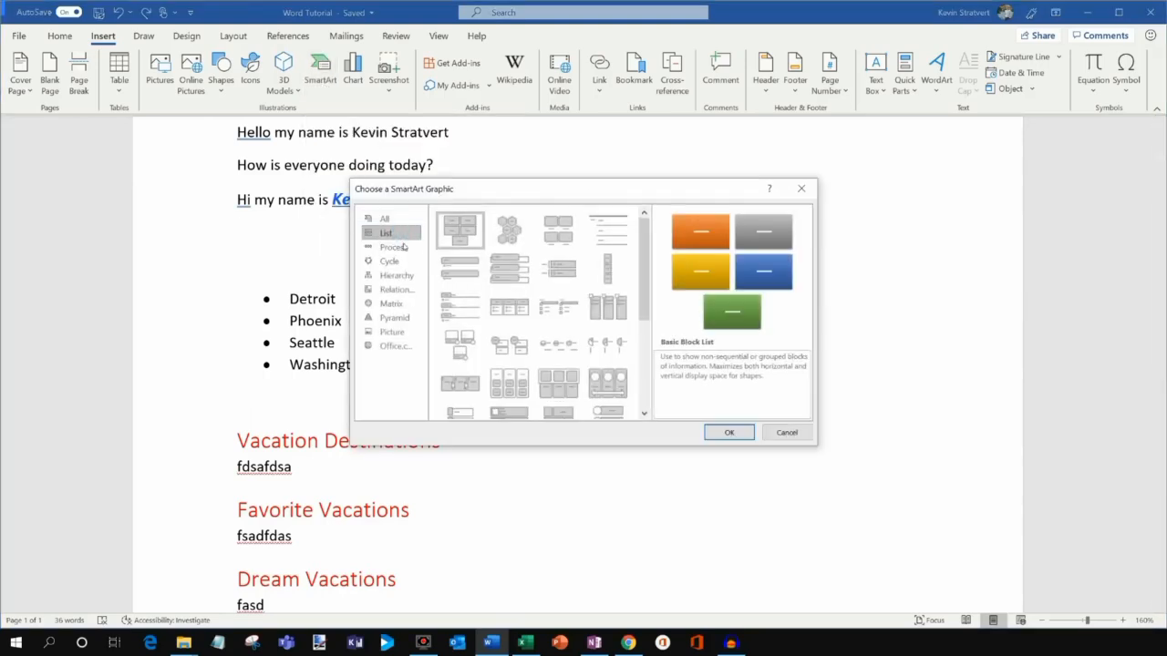
{"action": "left_click", "coordinate": [403, 248]}
{"action": "left_click", "coordinate": [400, 265]}
{"action": "left_click", "coordinate": [395, 248]}
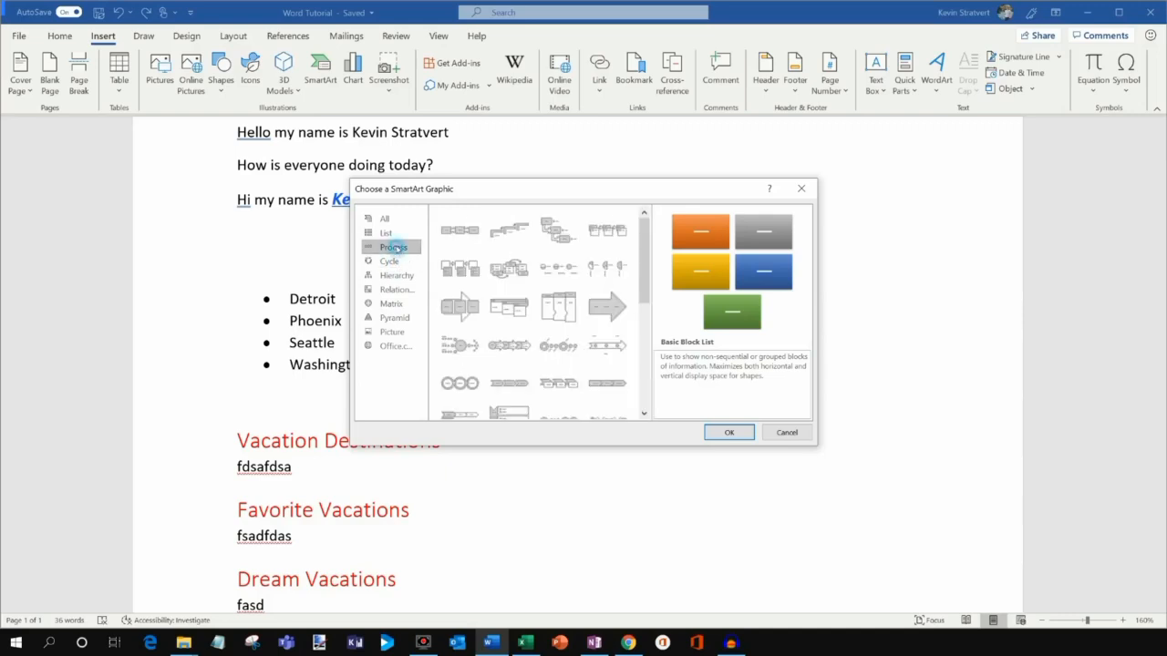
{"action": "left_click", "coordinate": [386, 220]}
{"action": "left_click", "coordinate": [733, 432]}
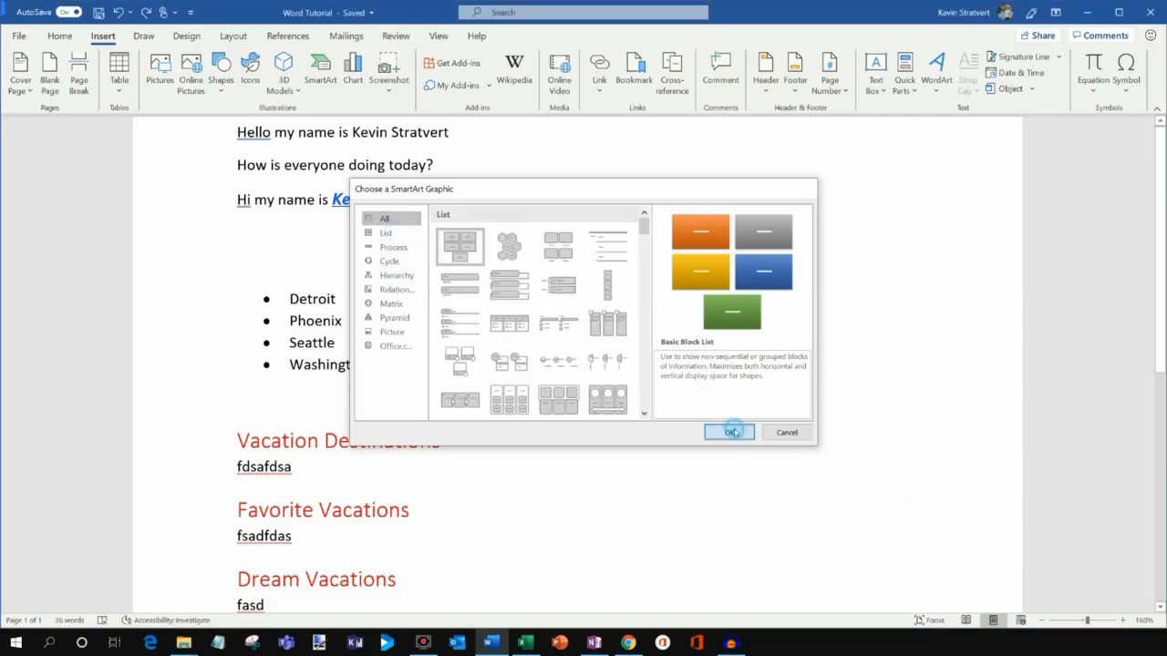
Preview colour schemes for the SmartArt graphic, keep blue, then delete the graphic.
{"action": "key", "text": "Tab"}
{"action": "key", "text": "Tab"}
{"action": "key", "text": "Tab"}
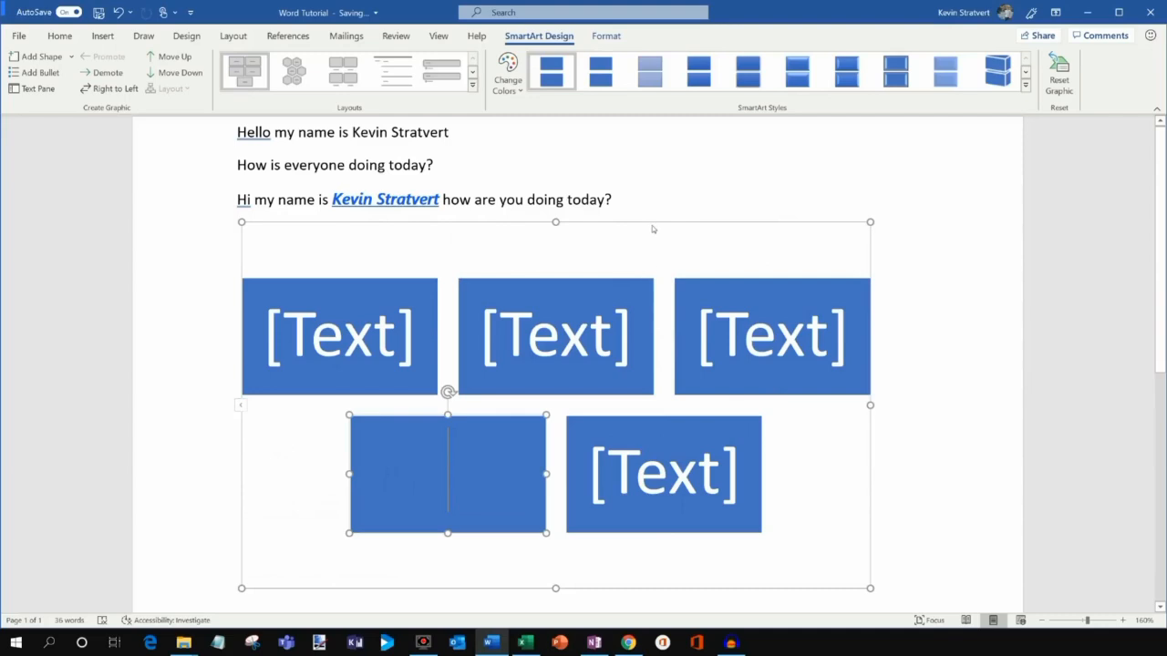
{"action": "left_click", "coordinate": [652, 226]}
{"action": "left_click", "coordinate": [503, 86]}
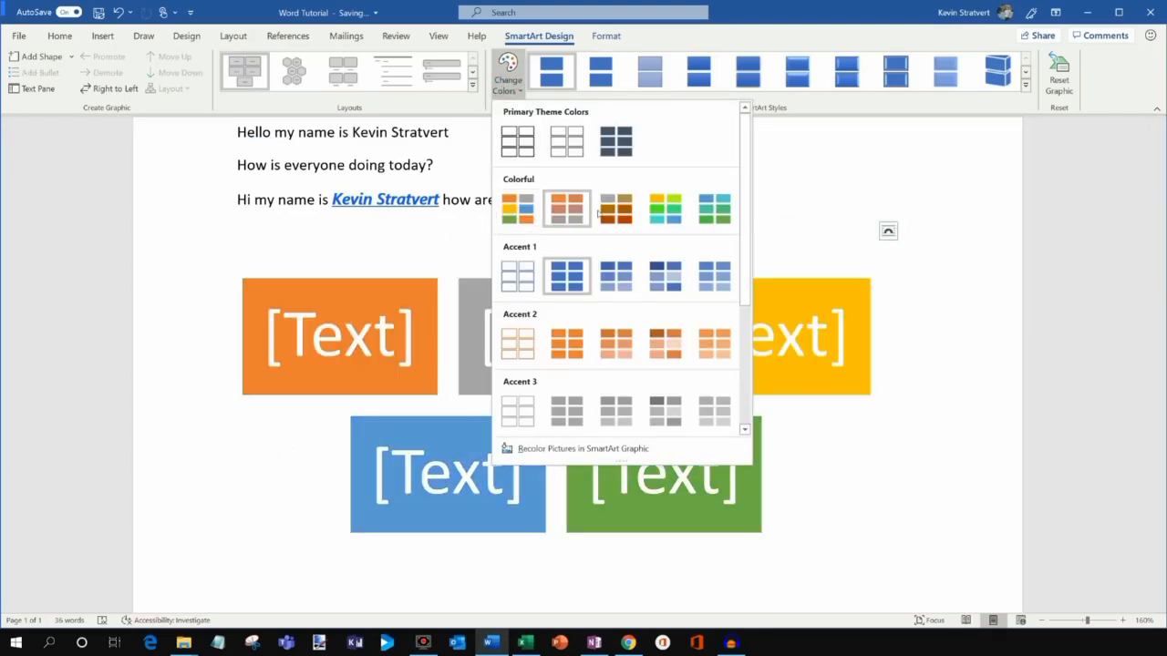
{"action": "left_click", "coordinate": [881, 182]}
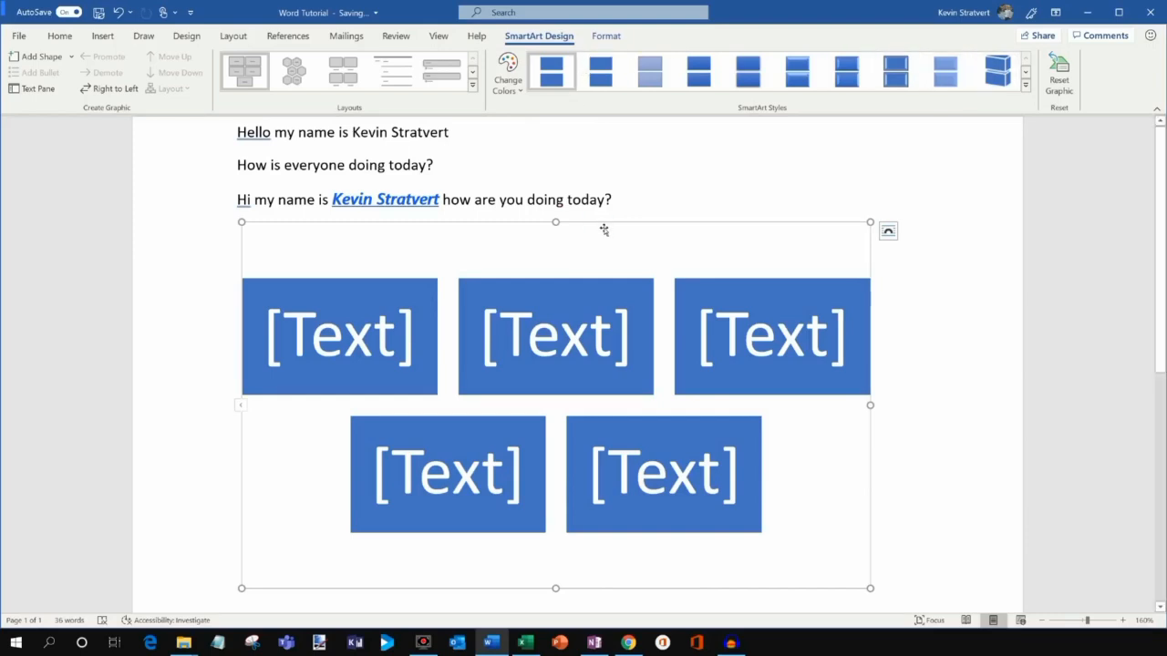
{"action": "key", "text": "Delete"}
Insert the DSC_2510 photo from the Pictures folder below the greeting lines.
{"action": "left_click", "coordinate": [103, 35]}
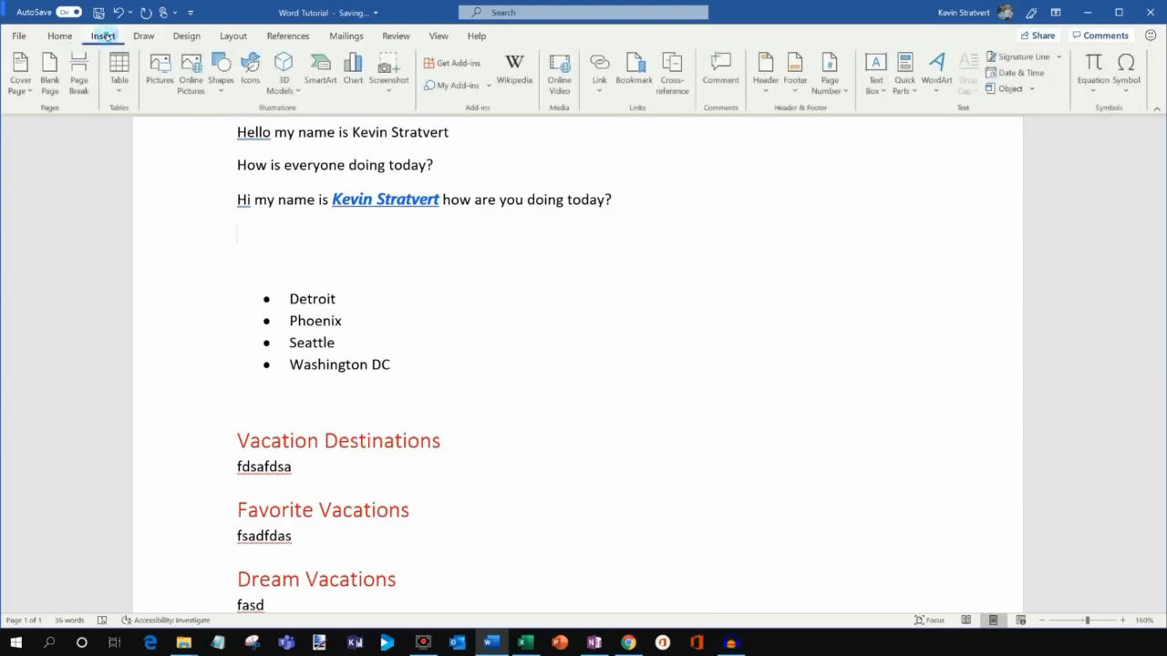
{"action": "left_click", "coordinate": [159, 73]}
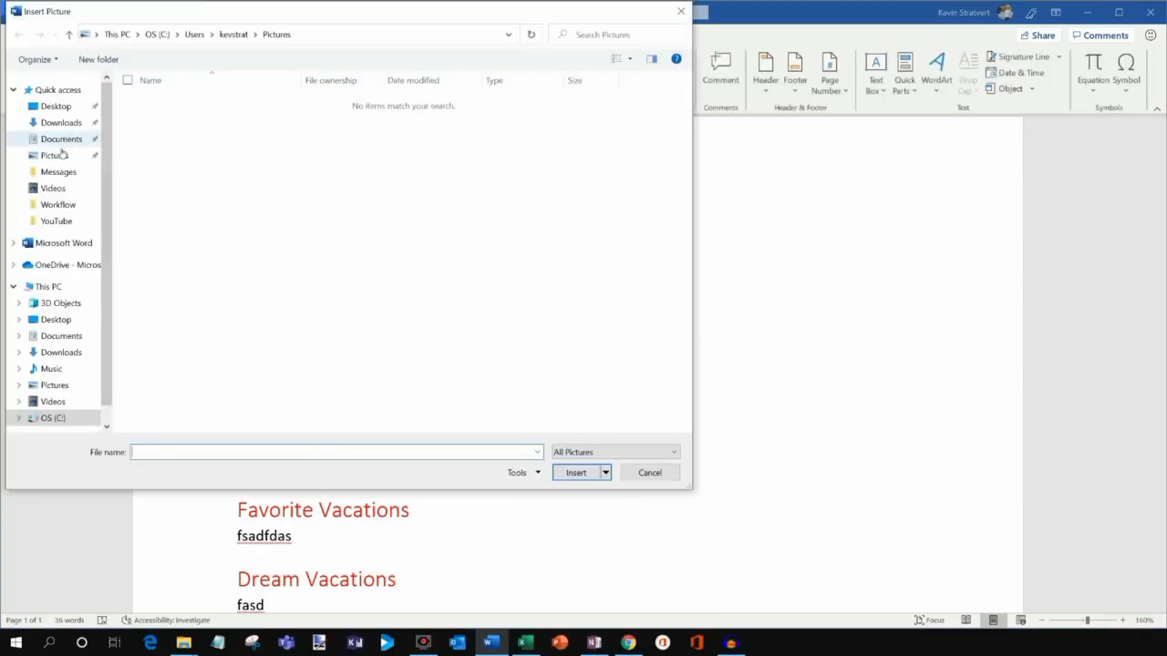
{"action": "left_click", "coordinate": [55, 155]}
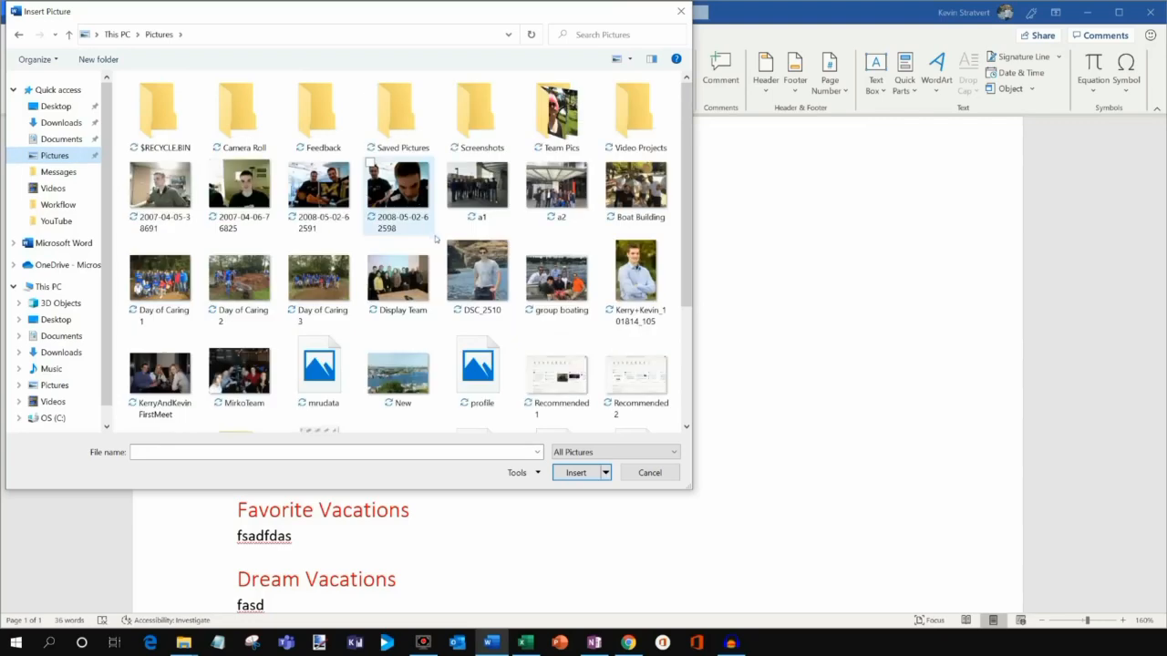
{"action": "double_click", "coordinate": [488, 276]}
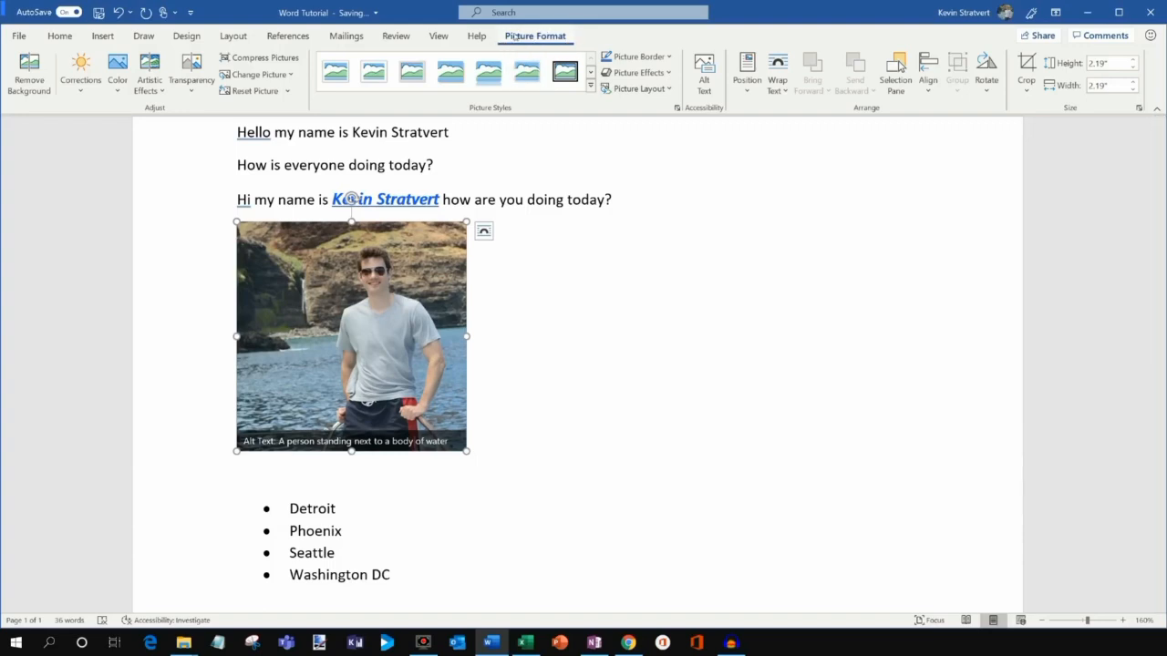
Preview Corrections, Color and Artistic Effects on the photo without applying any.
{"action": "left_click", "coordinate": [92, 86]}
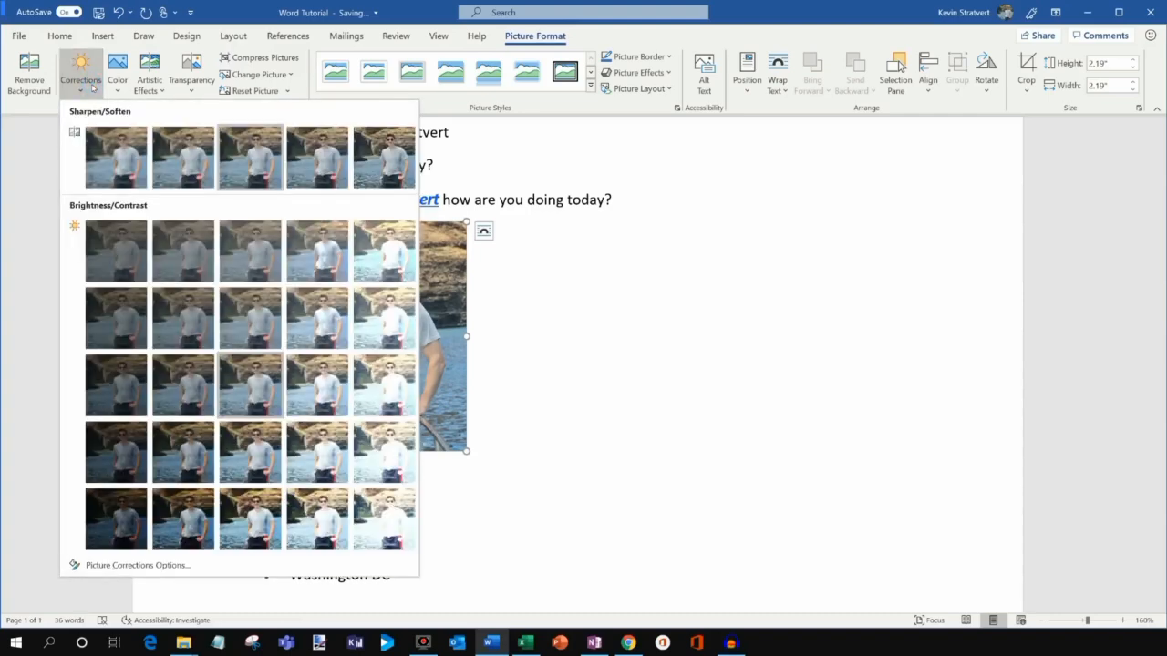
{"action": "left_click", "coordinate": [91, 86]}
{"action": "left_click", "coordinate": [118, 80]}
{"action": "left_click", "coordinate": [118, 80]}
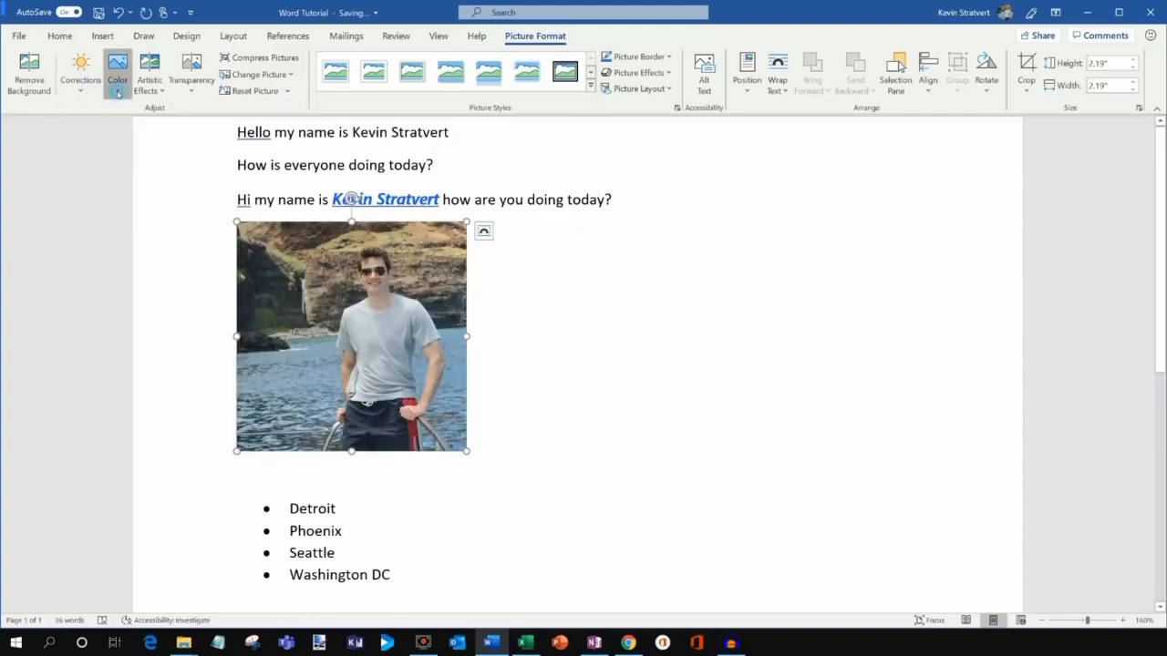
{"action": "left_click", "coordinate": [156, 96]}
{"action": "left_click", "coordinate": [150, 82]}
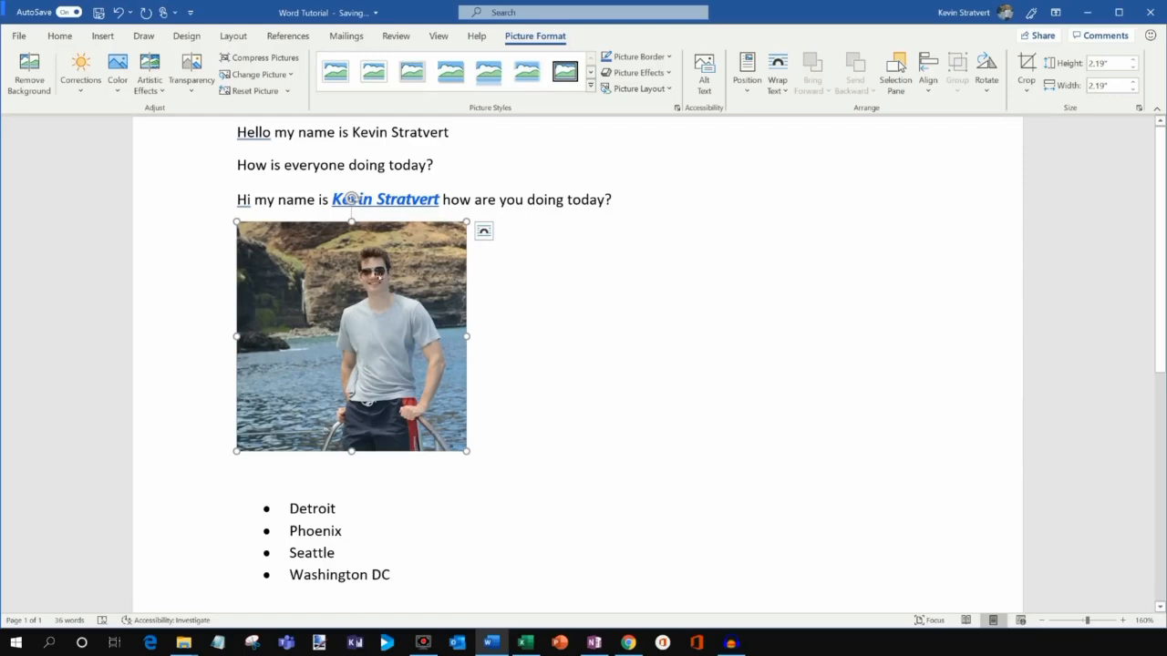
{"action": "left_click", "coordinate": [540, 255]}
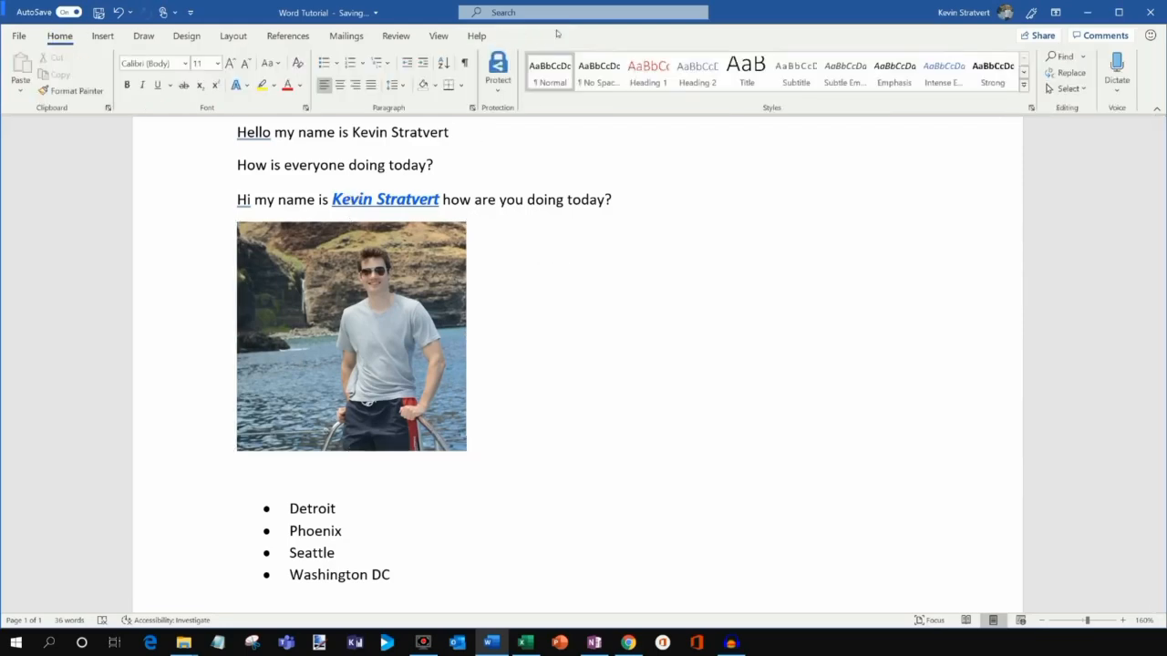
{"action": "left_click", "coordinate": [411, 284]}
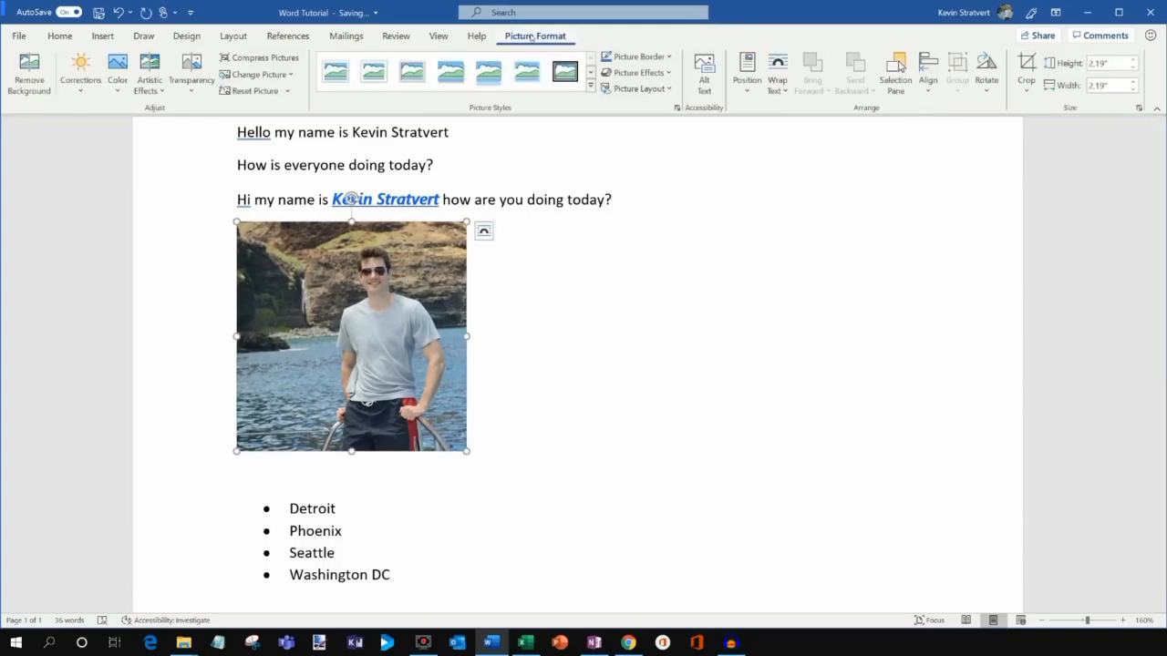
{"action": "left_click", "coordinate": [111, 35]}
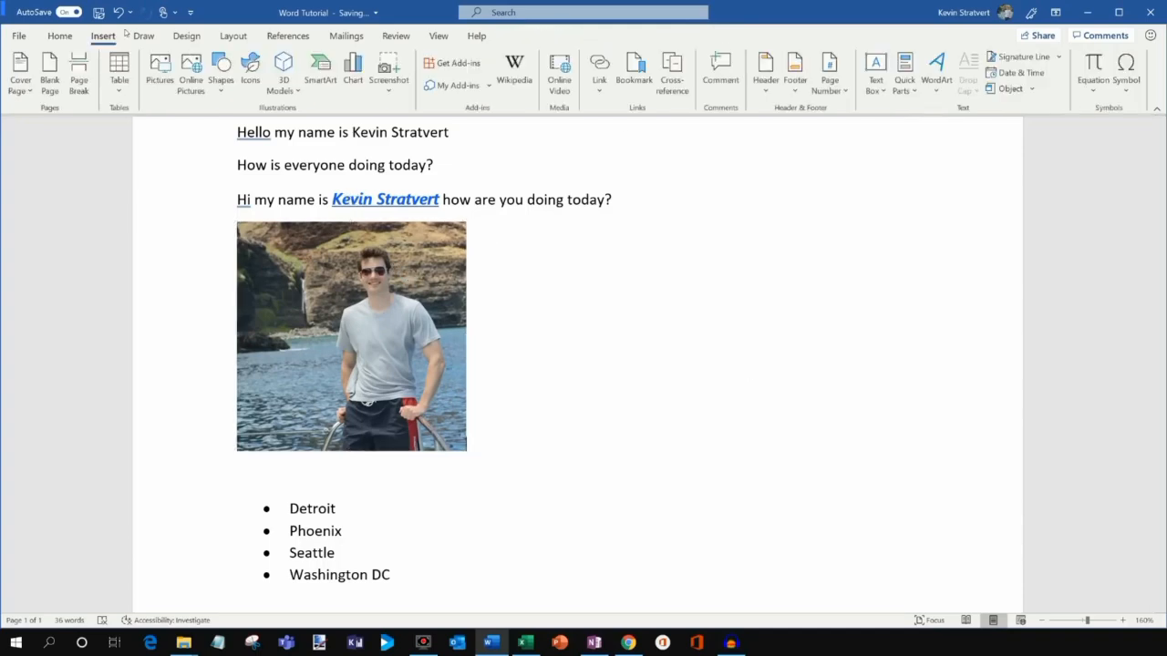
Add a Clustered Column chart with placeholder Series 1–3 over Categories 1–4, then close its data sheet.
{"action": "left_click", "coordinate": [352, 73]}
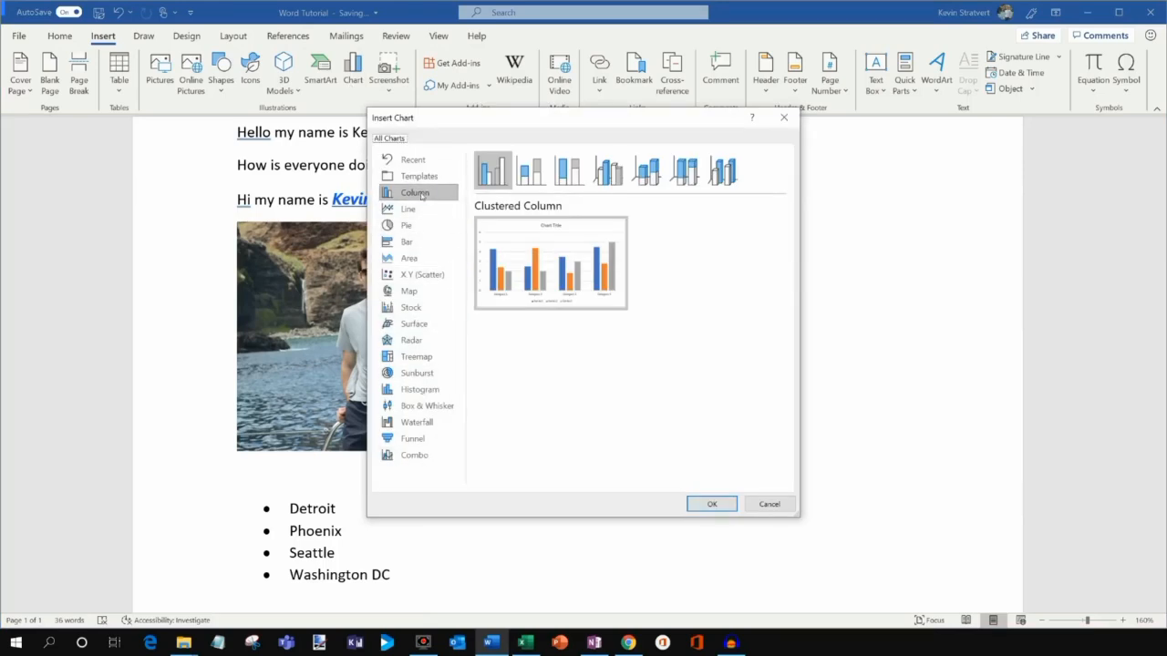
{"action": "left_click", "coordinate": [711, 504]}
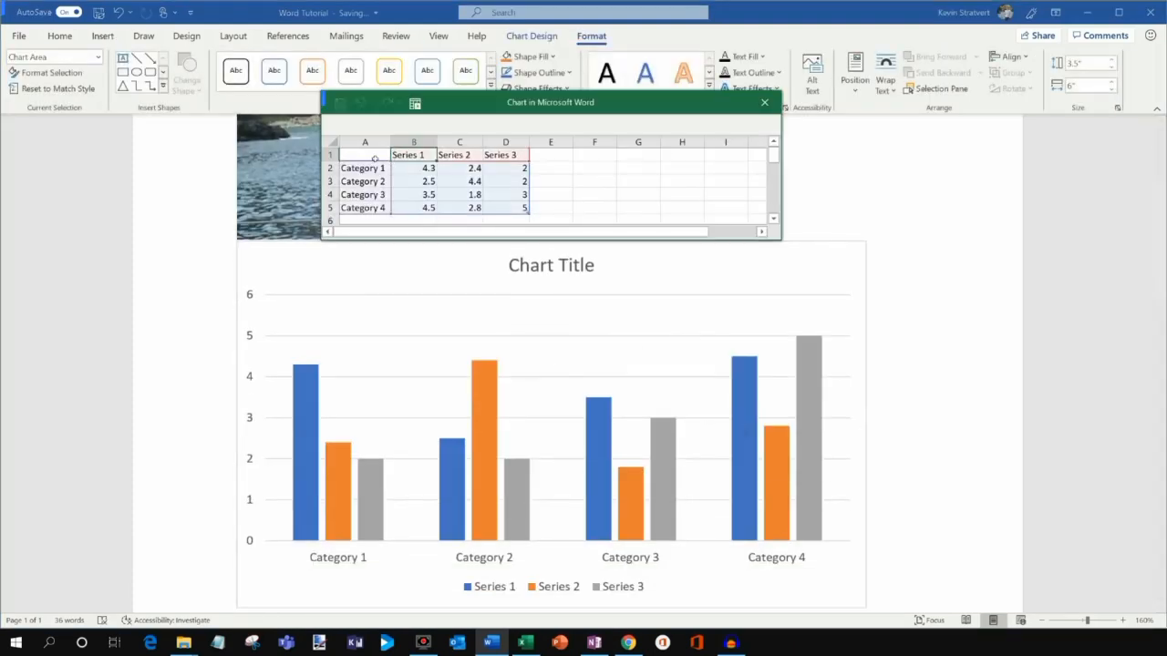
{"action": "left_click_drag", "start_coordinate": [375, 155], "coordinate": [525, 209]}
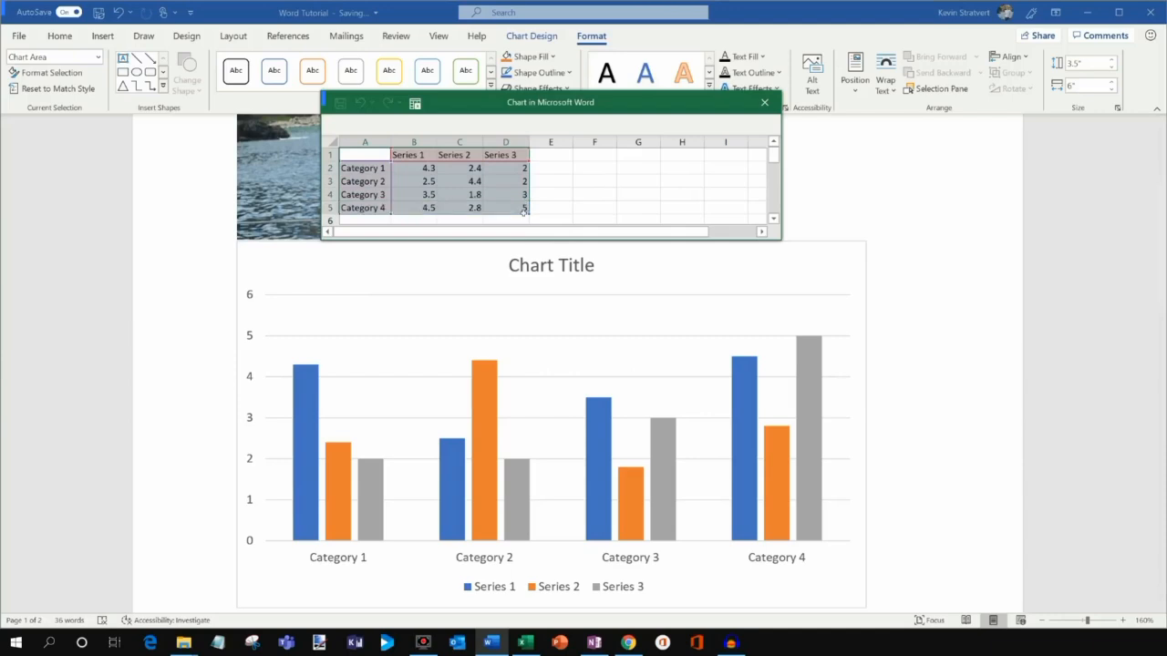
{"action": "left_click", "coordinate": [407, 172]}
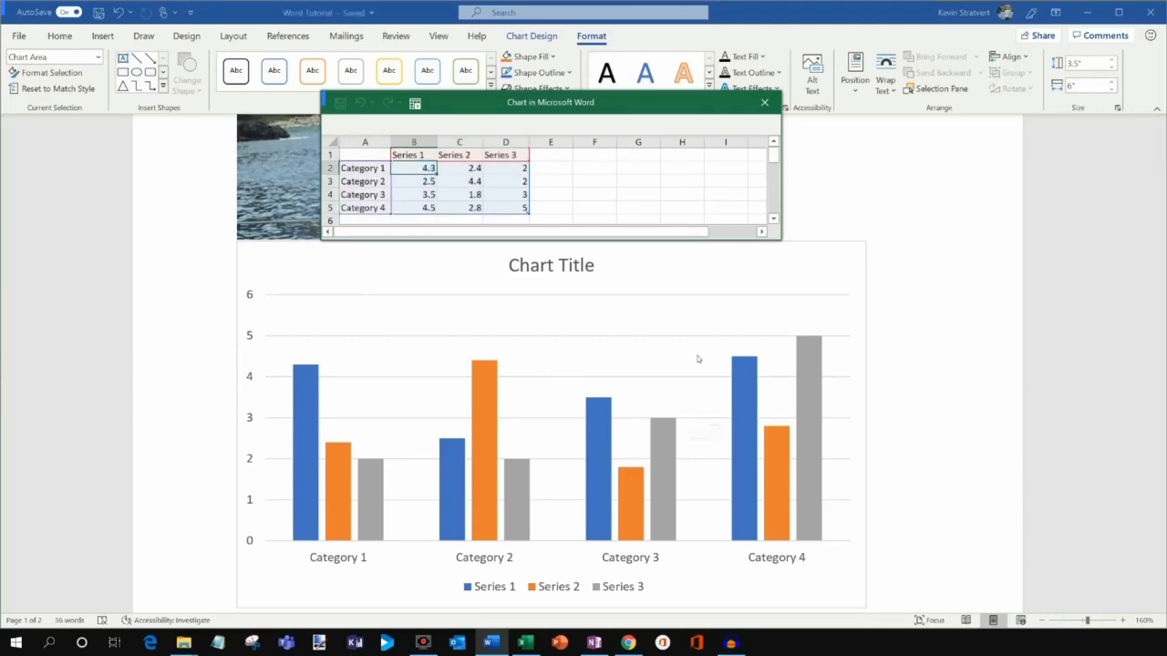
{"action": "left_click", "coordinate": [764, 103]}
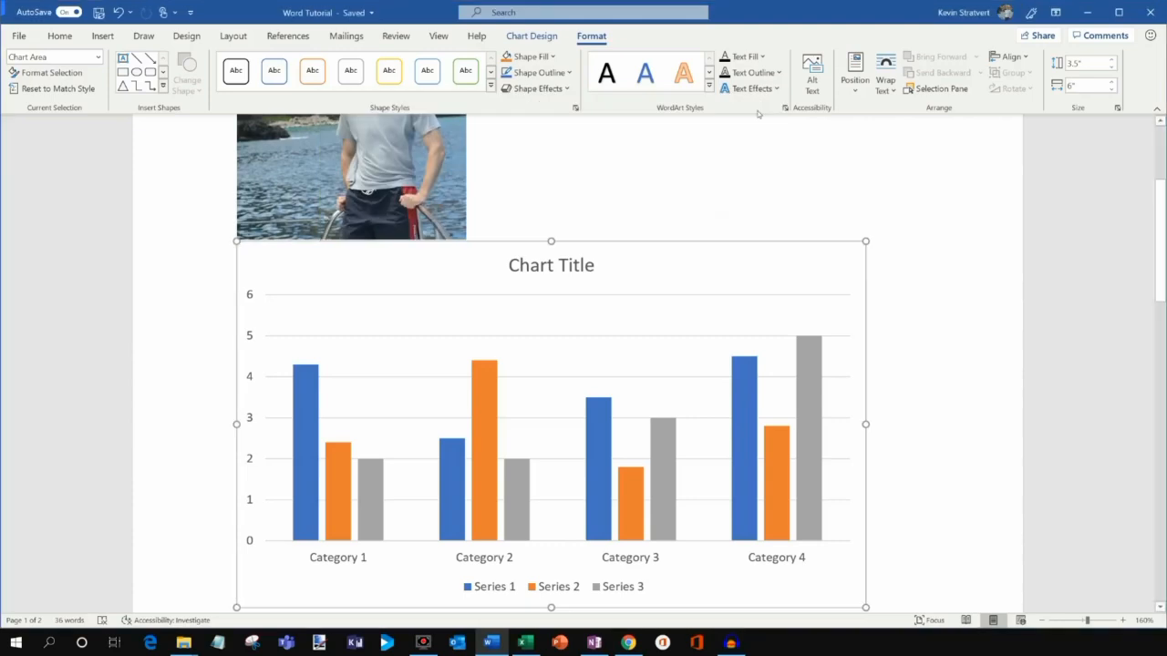
{"action": "scroll", "coordinate": [625, 234], "scroll_direction": "up", "scroll_amount": 3}
Insert a Plain Number 1 page number at the bottom of every page.
{"action": "left_click", "coordinate": [619, 260]}
{"action": "scroll", "coordinate": [619, 260], "scroll_direction": "down", "scroll_amount": 2}
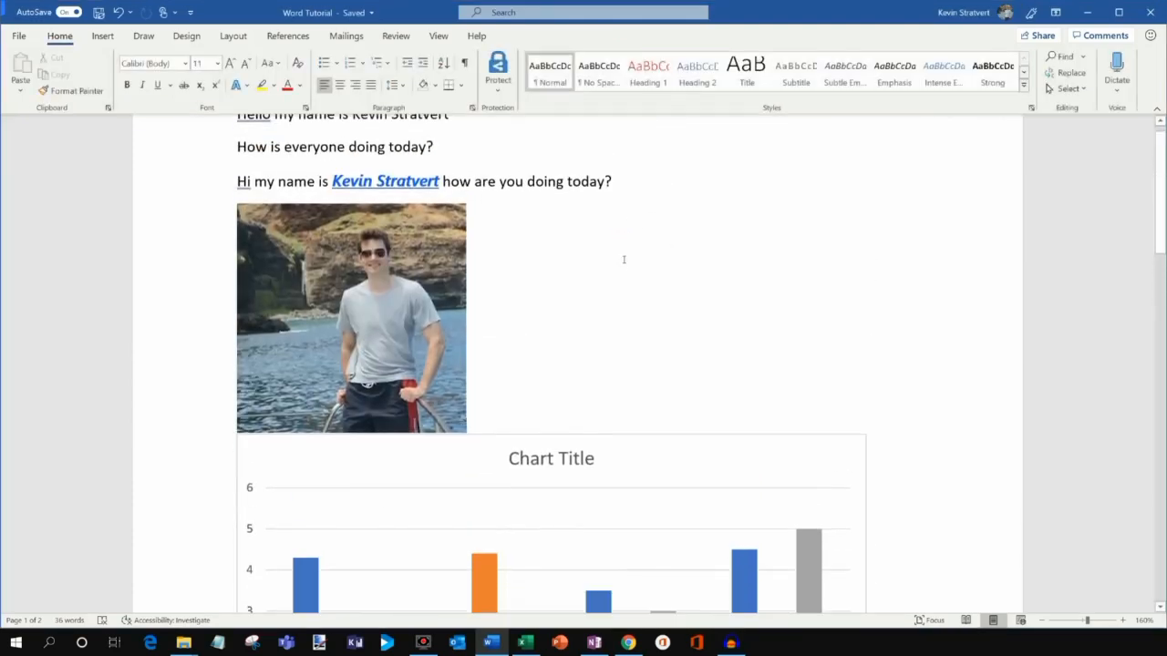
{"action": "left_click", "coordinate": [103, 36]}
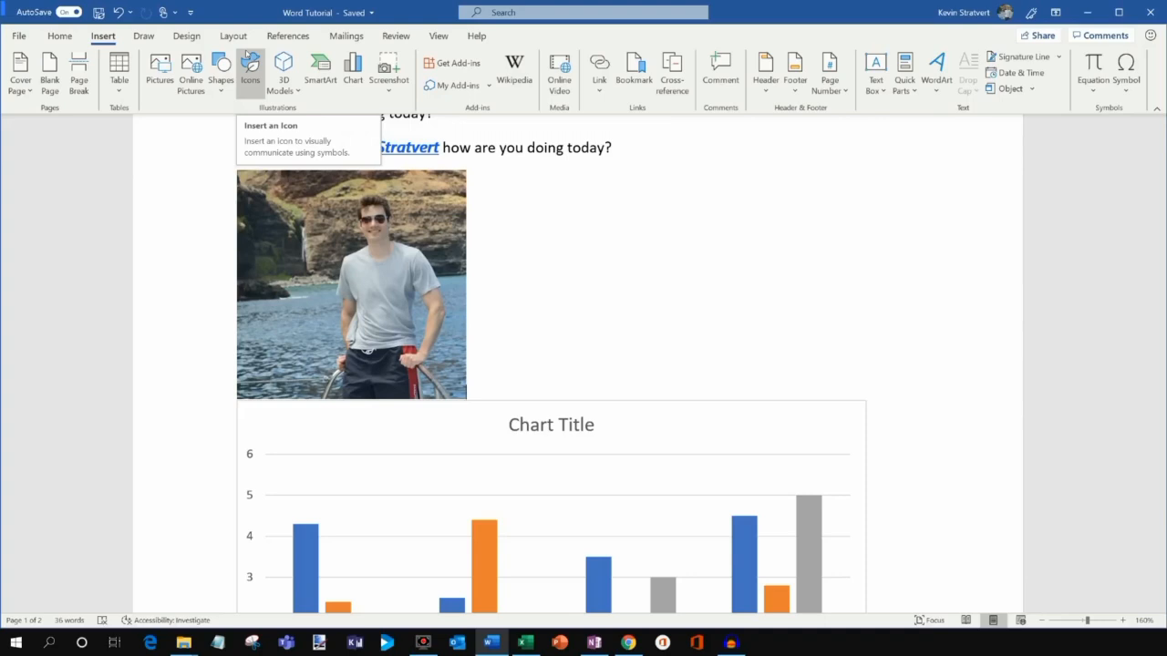
{"action": "left_click", "coordinate": [756, 85]}
{"action": "left_click", "coordinate": [795, 82]}
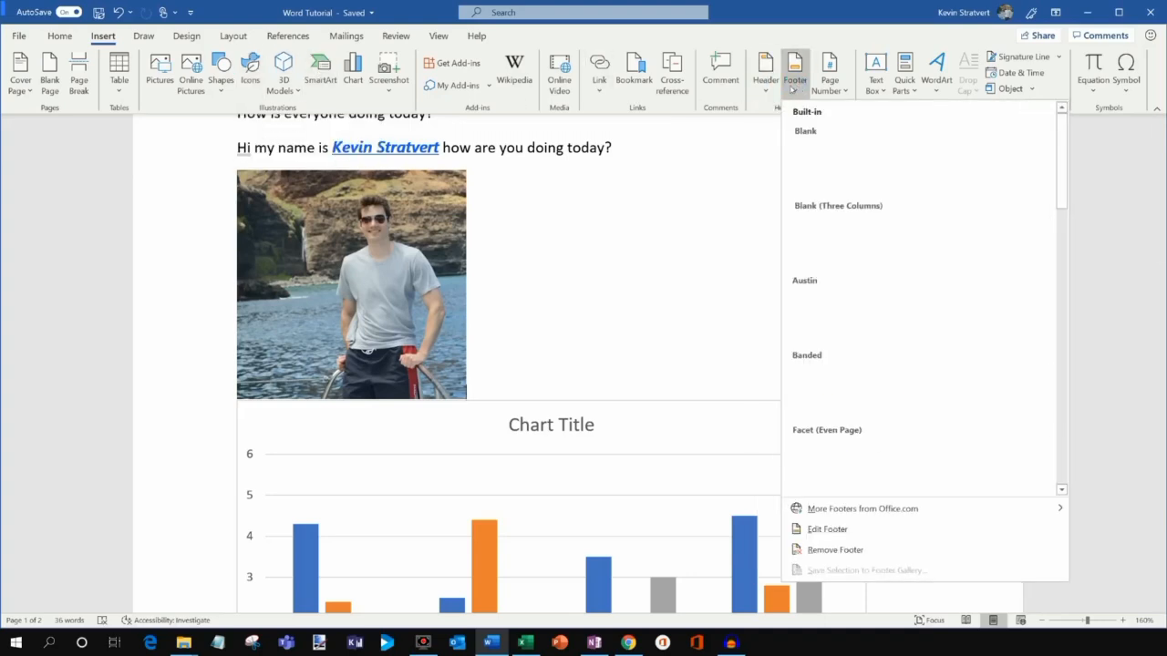
{"action": "left_click", "coordinate": [827, 87]}
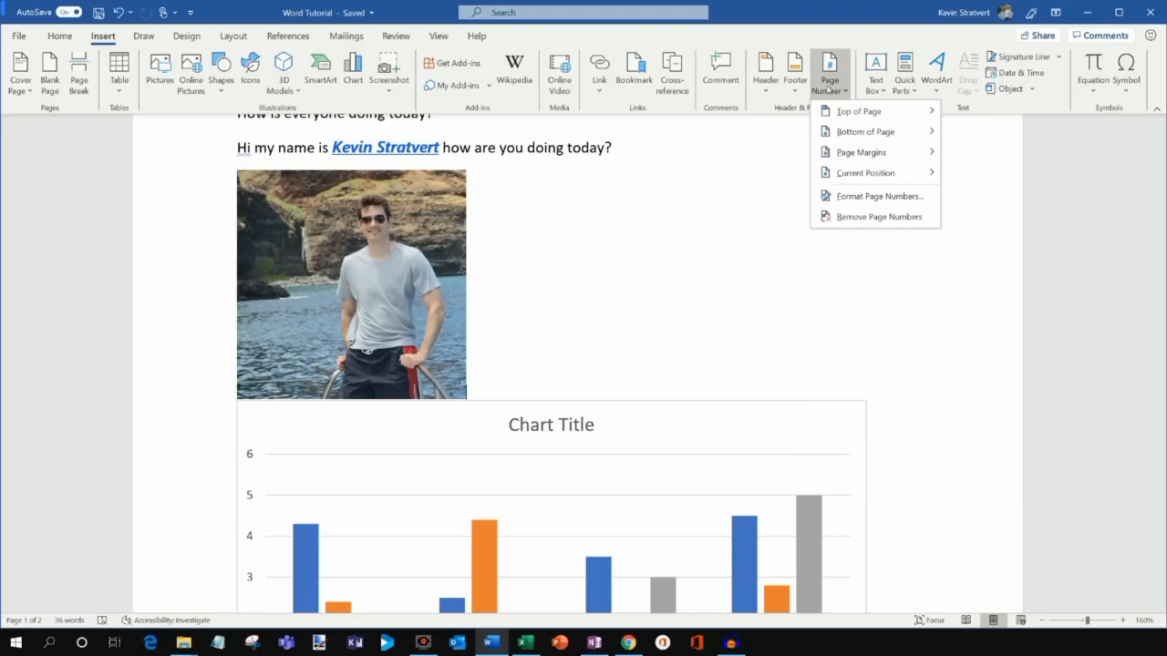
{"action": "mouse_move", "coordinate": [854, 114]}
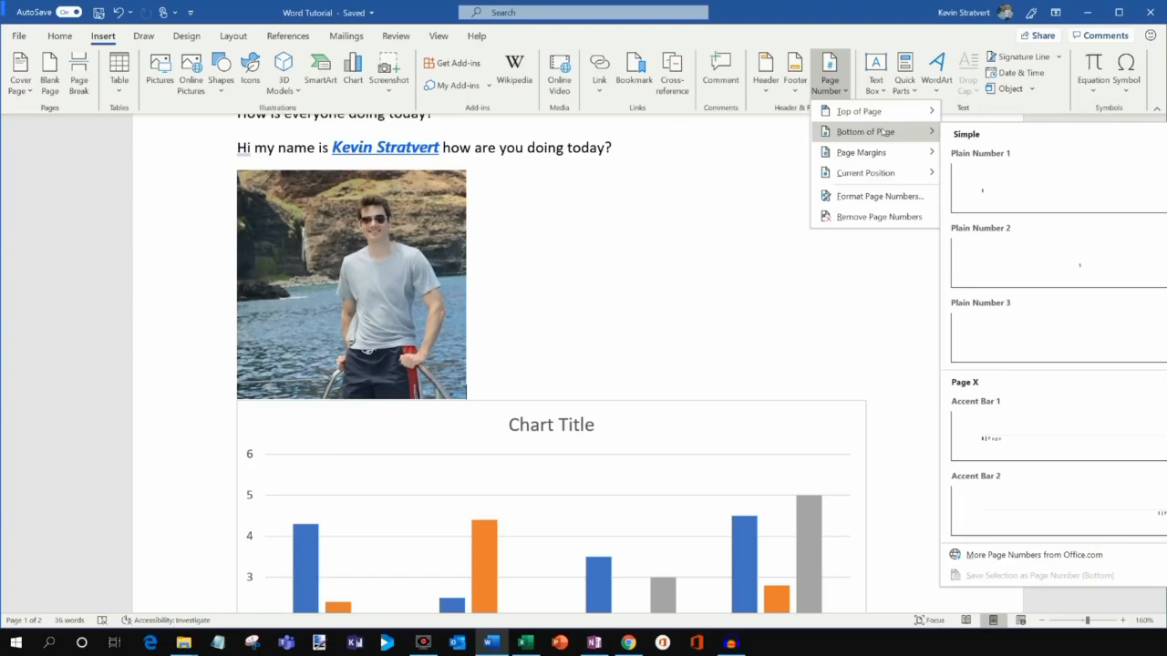
{"action": "left_click", "coordinate": [1025, 186]}
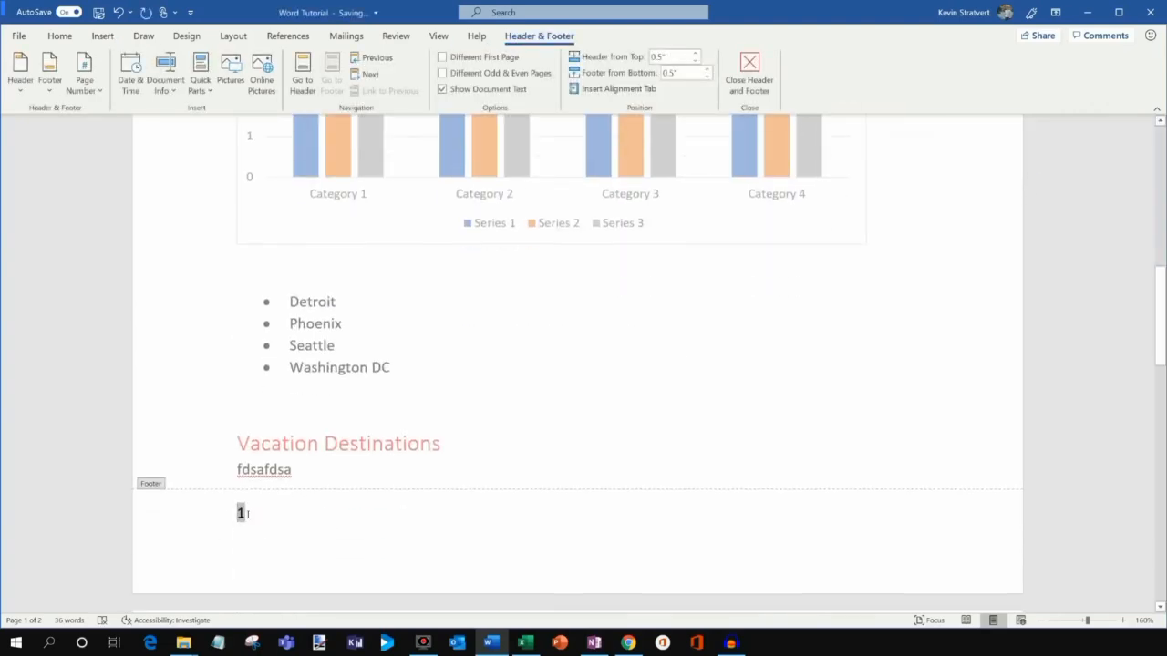
Check the footers show 1 and 2, then return to the body text.
{"action": "scroll", "coordinate": [472, 385], "scroll_direction": "down", "scroll_amount": 10}
{"action": "middle_click", "coordinate": [717, 312]}
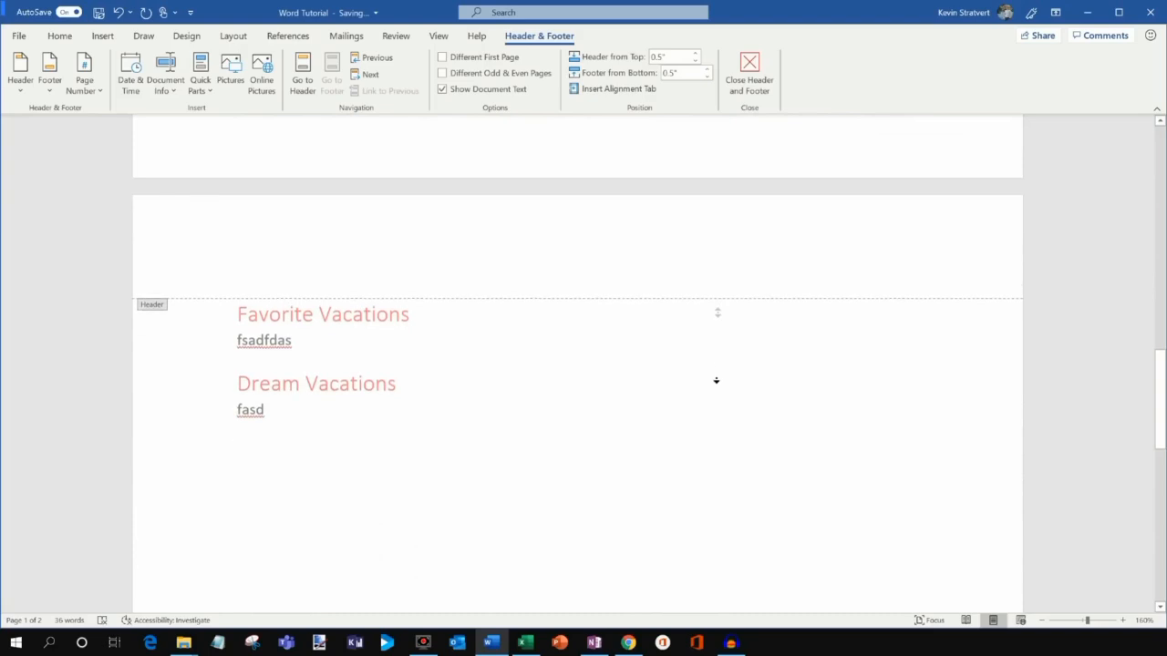
{"action": "middle_click", "coordinate": [705, 440]}
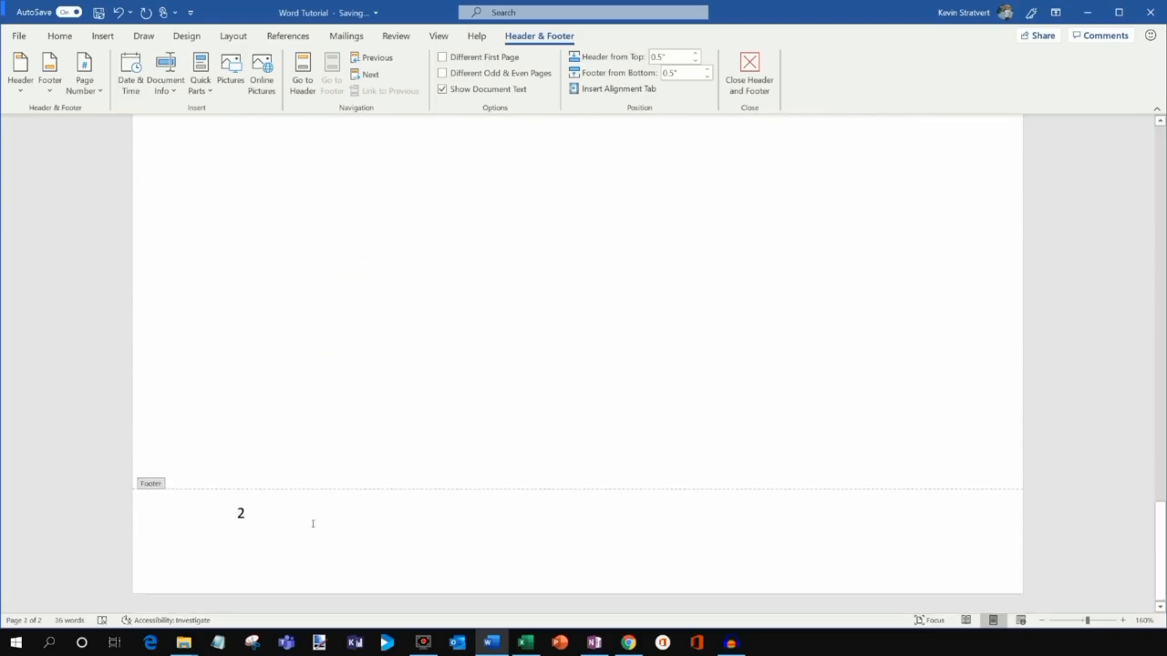
{"action": "scroll", "coordinate": [413, 542], "scroll_direction": "up", "scroll_amount": 15}
{"action": "double_click", "coordinate": [285, 282]}
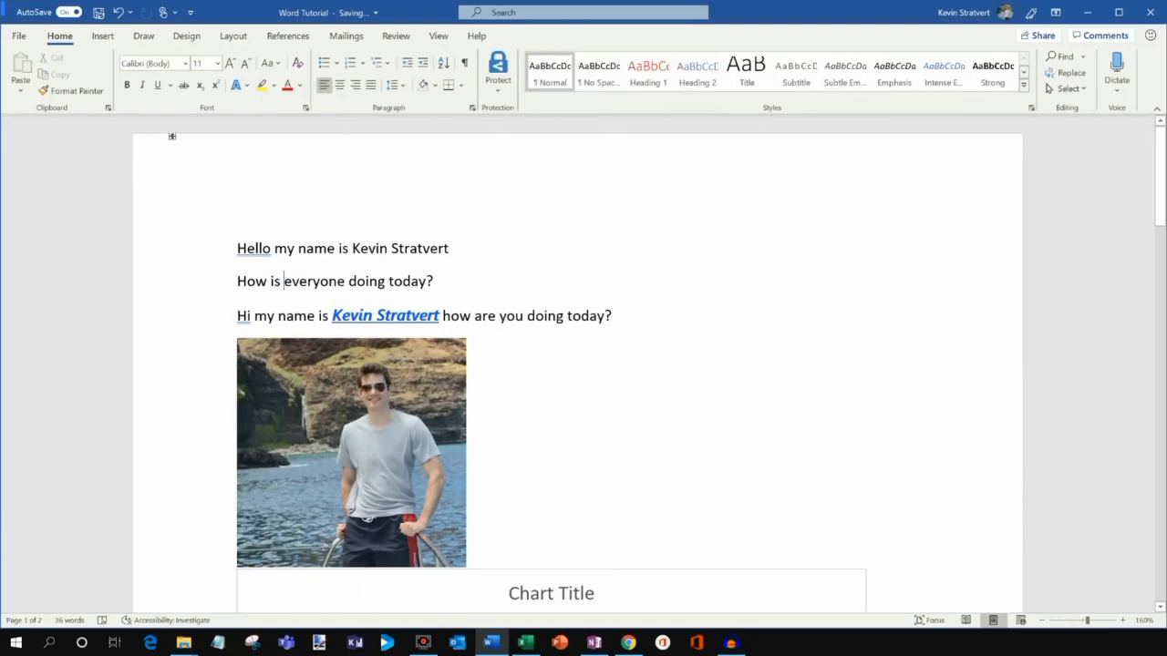
Try the Basic (Elegant) style set on the document.
{"action": "left_click", "coordinate": [189, 36]}
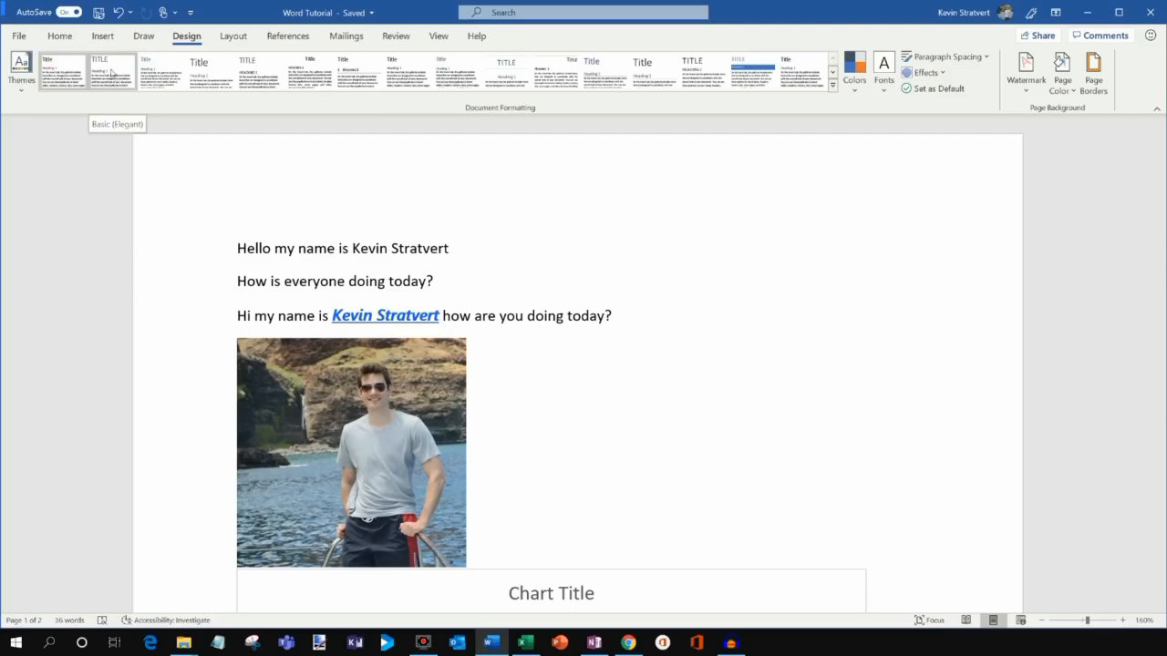
{"action": "left_click", "coordinate": [117, 77]}
{"action": "scroll", "coordinate": [549, 341], "scroll_direction": "down", "scroll_amount": 4}
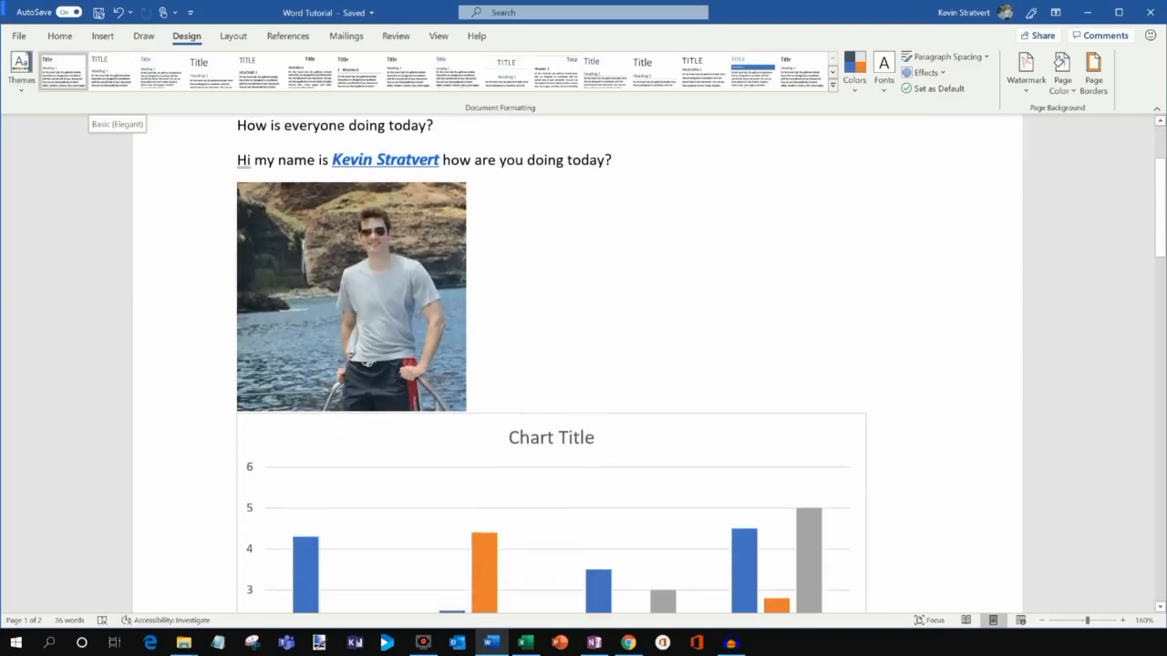
{"action": "scroll", "coordinate": [548, 341], "scroll_direction": "down", "scroll_amount": 1}
{"action": "scroll", "coordinate": [548, 341], "scroll_direction": "down", "scroll_amount": 8}
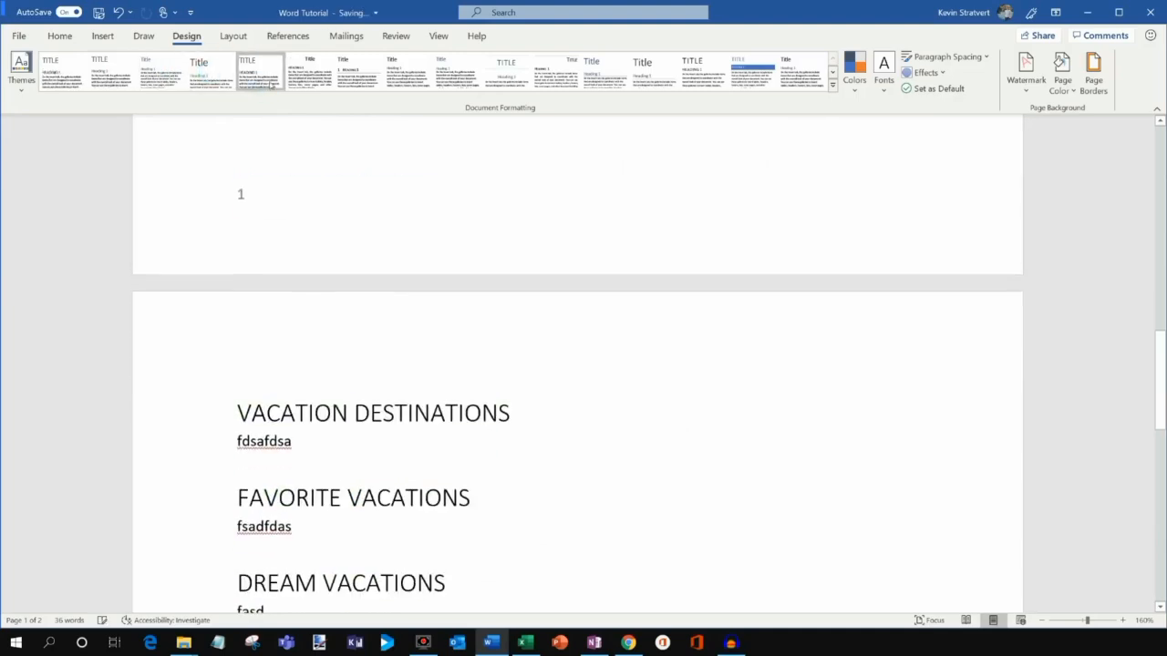
Try an all-caps style set, then settle on the numbered small-caps heading style set.
{"action": "left_click", "coordinate": [320, 83]}
{"action": "scroll", "coordinate": [447, 459], "scroll_direction": "down", "scroll_amount": 2}
{"action": "double_click", "coordinate": [448, 460]}
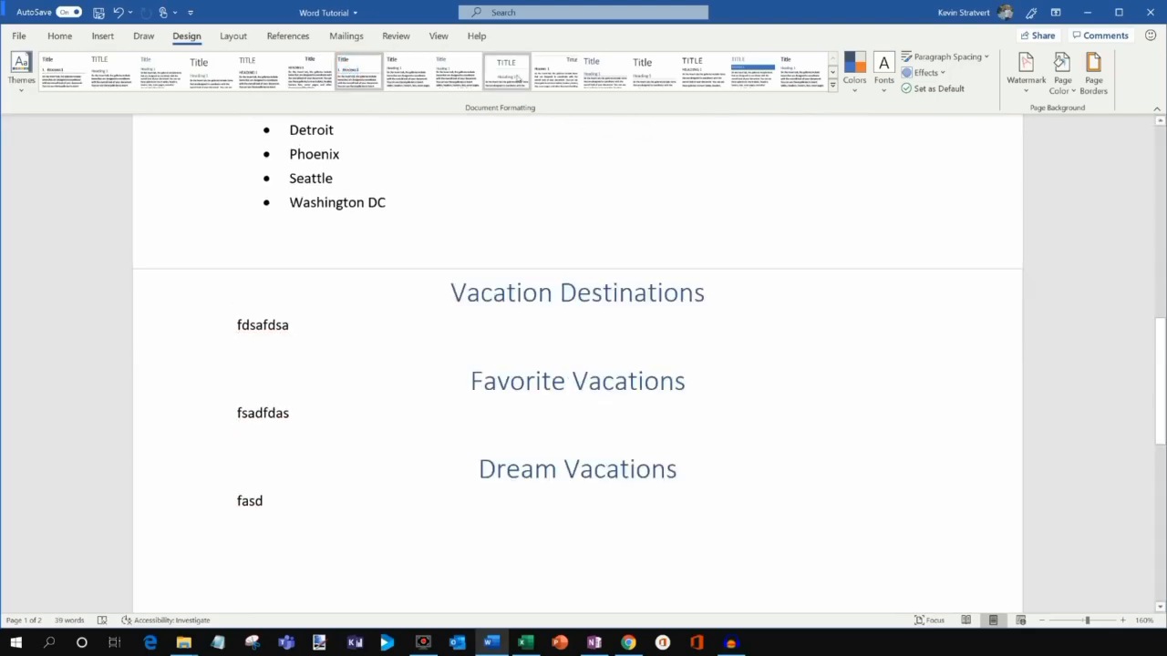
{"action": "left_click", "coordinate": [350, 73]}
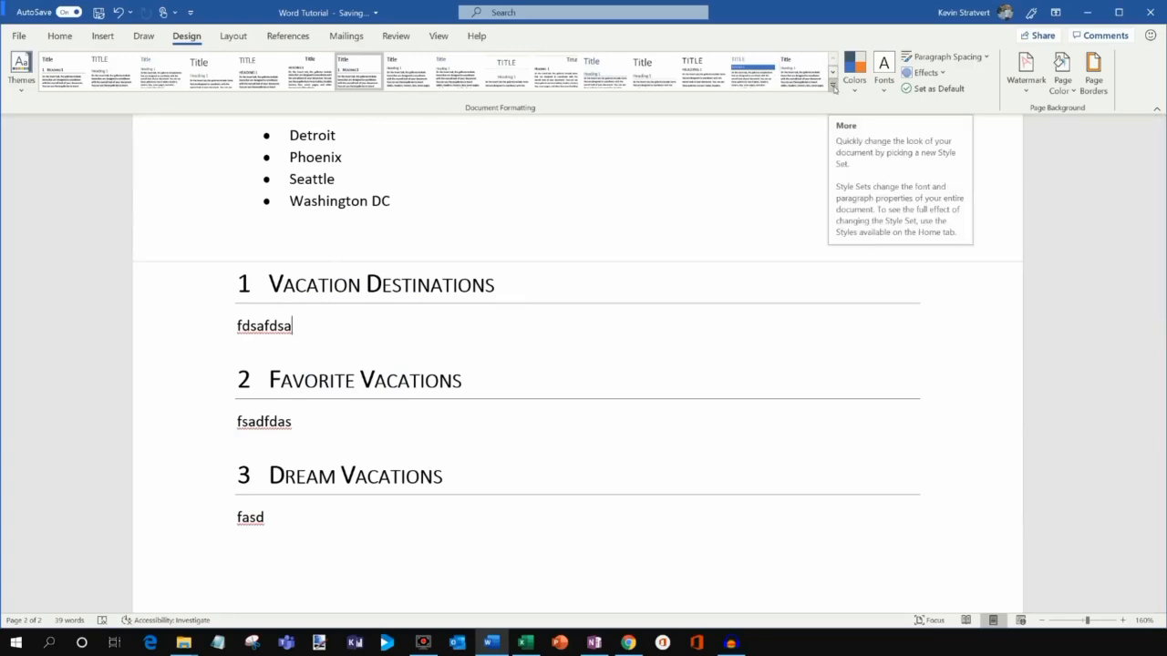
{"action": "left_click", "coordinate": [834, 87]}
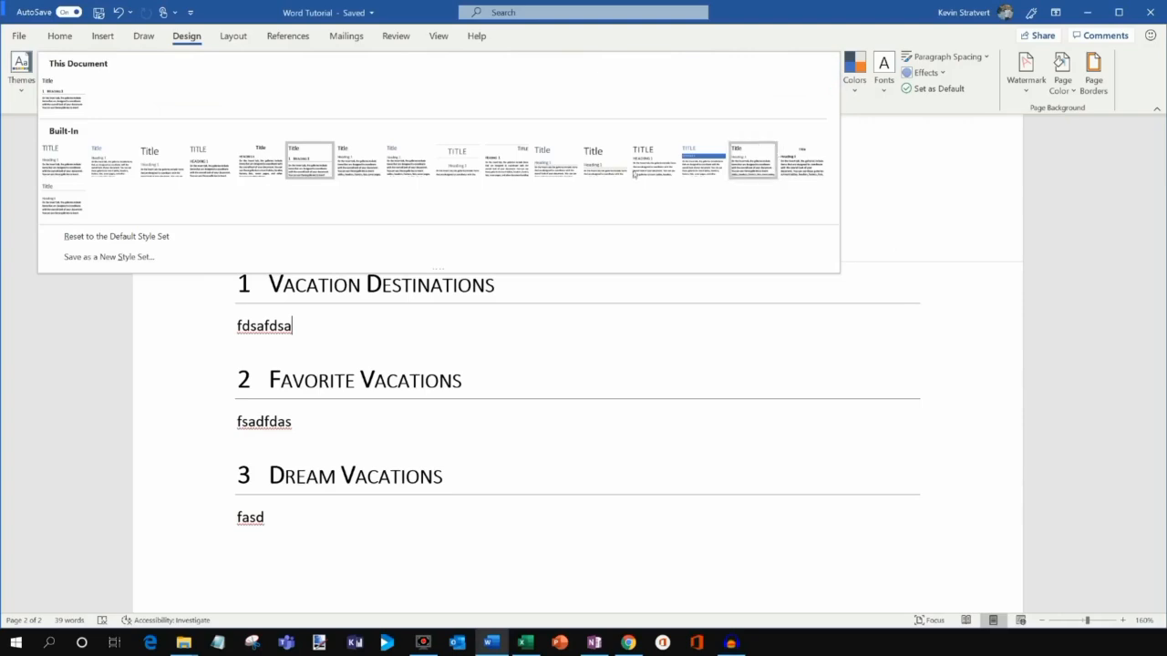
{"action": "left_click", "coordinate": [379, 376]}
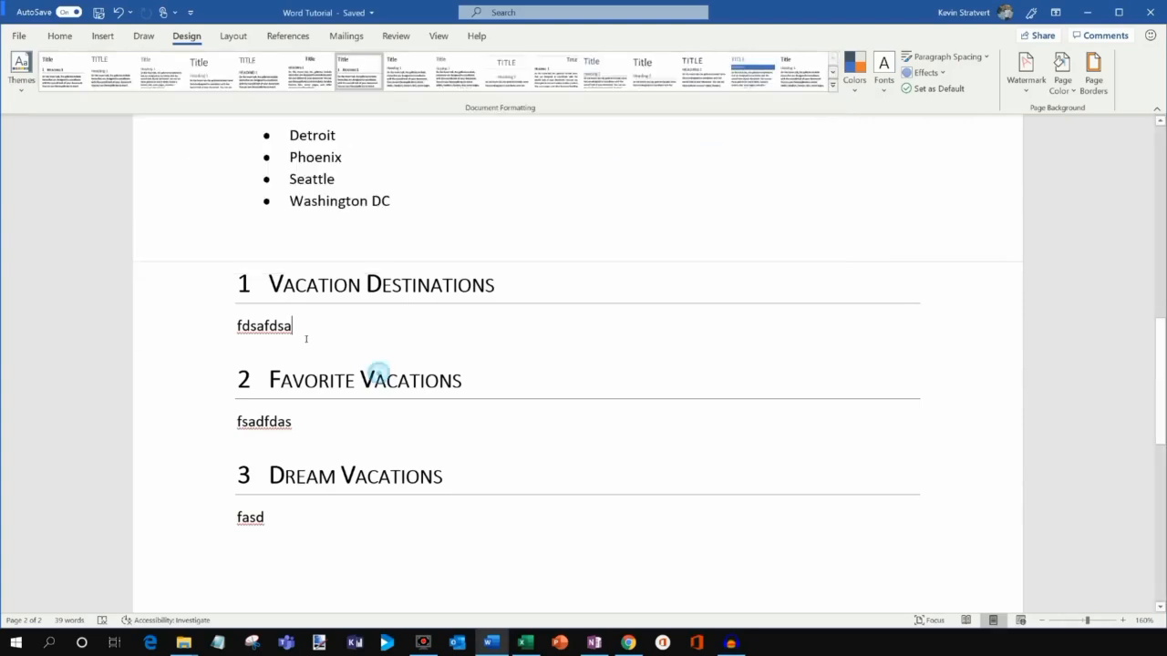
{"action": "left_click", "coordinate": [21, 73]}
{"action": "scroll", "coordinate": [122, 161], "scroll_direction": "down", "scroll_amount": 5}
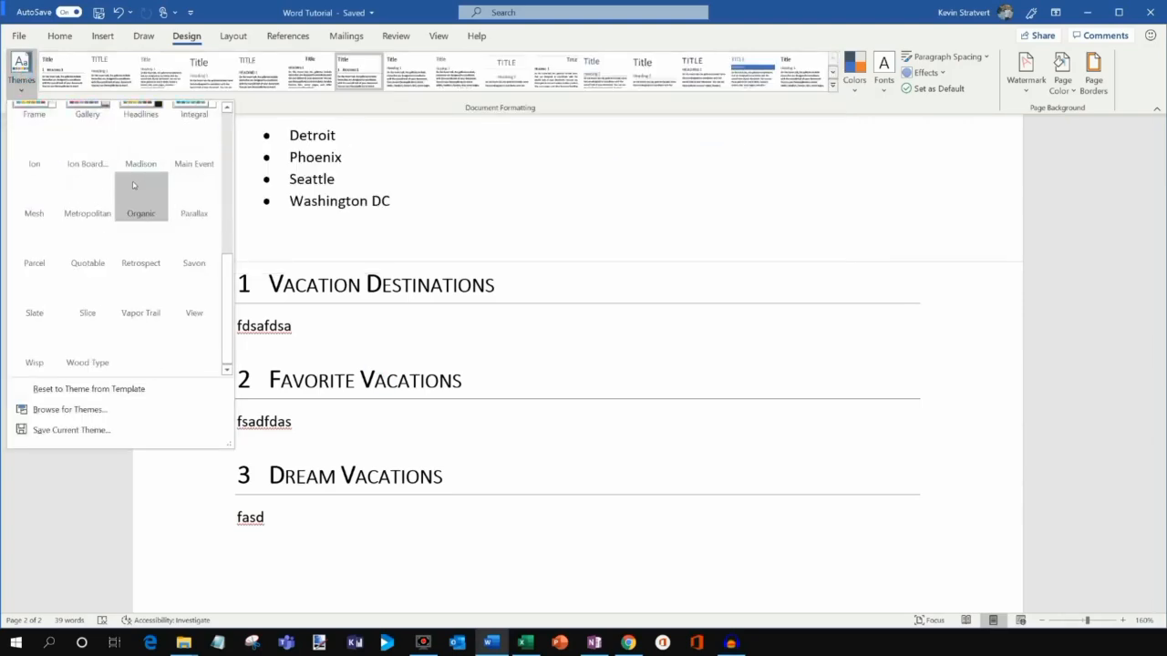
{"action": "scroll", "coordinate": [227, 270], "scroll_direction": "up", "scroll_amount": 5}
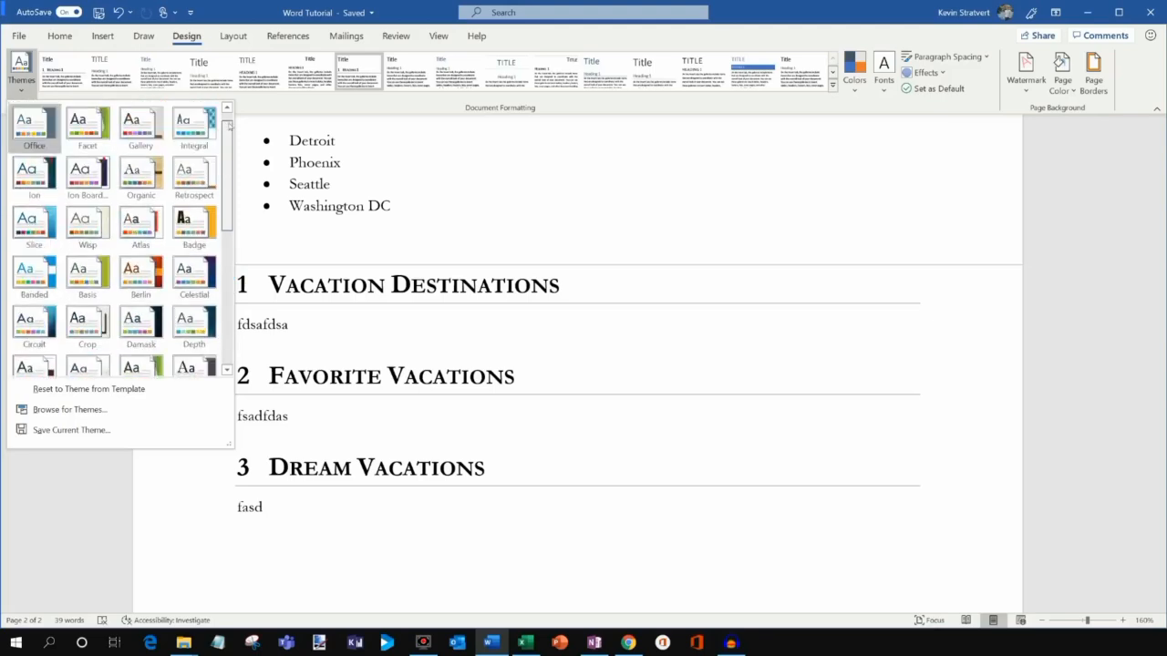
{"action": "left_click", "coordinate": [542, 186]}
{"action": "left_click", "coordinate": [854, 78]}
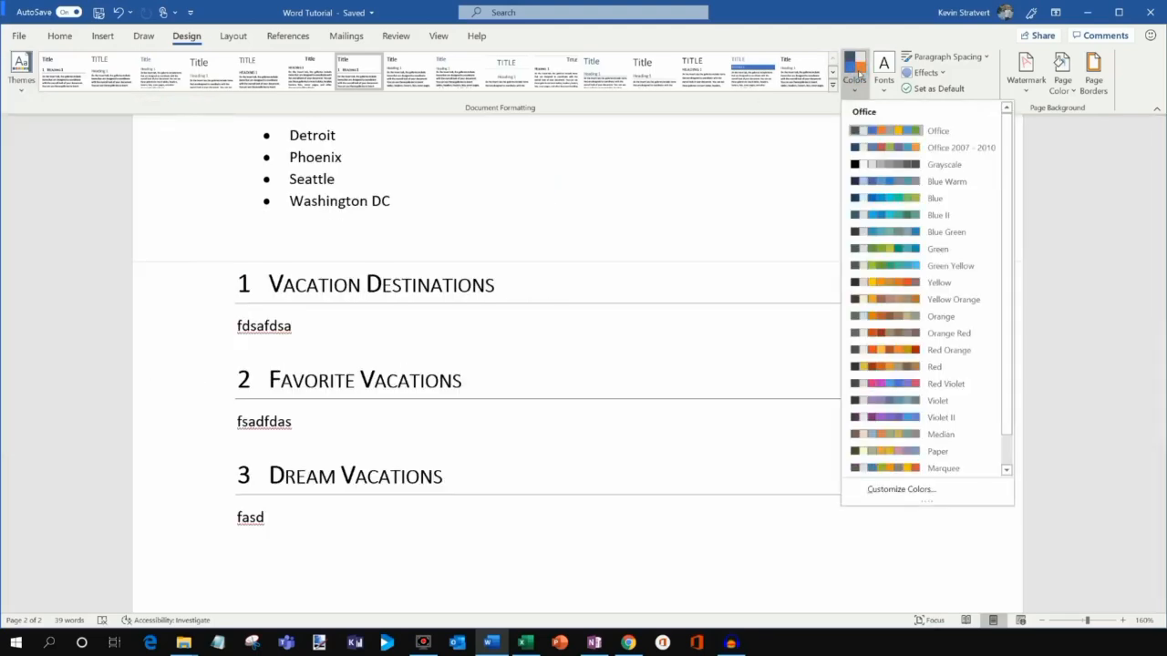
{"action": "left_click", "coordinate": [885, 76]}
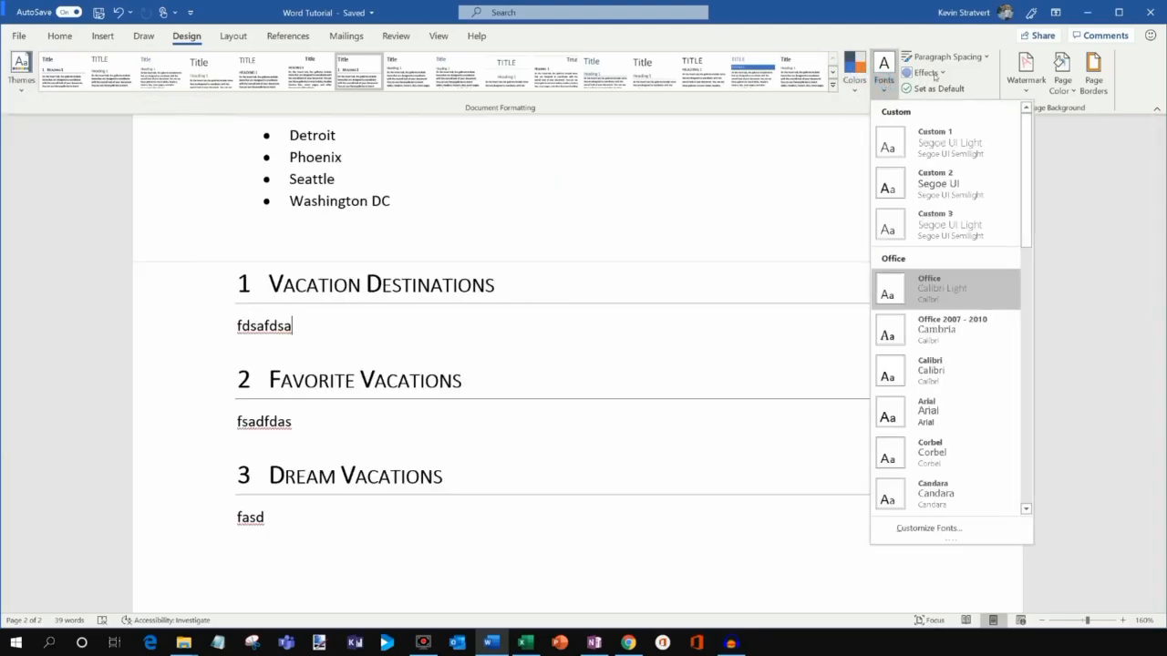
{"action": "left_click", "coordinate": [935, 29]}
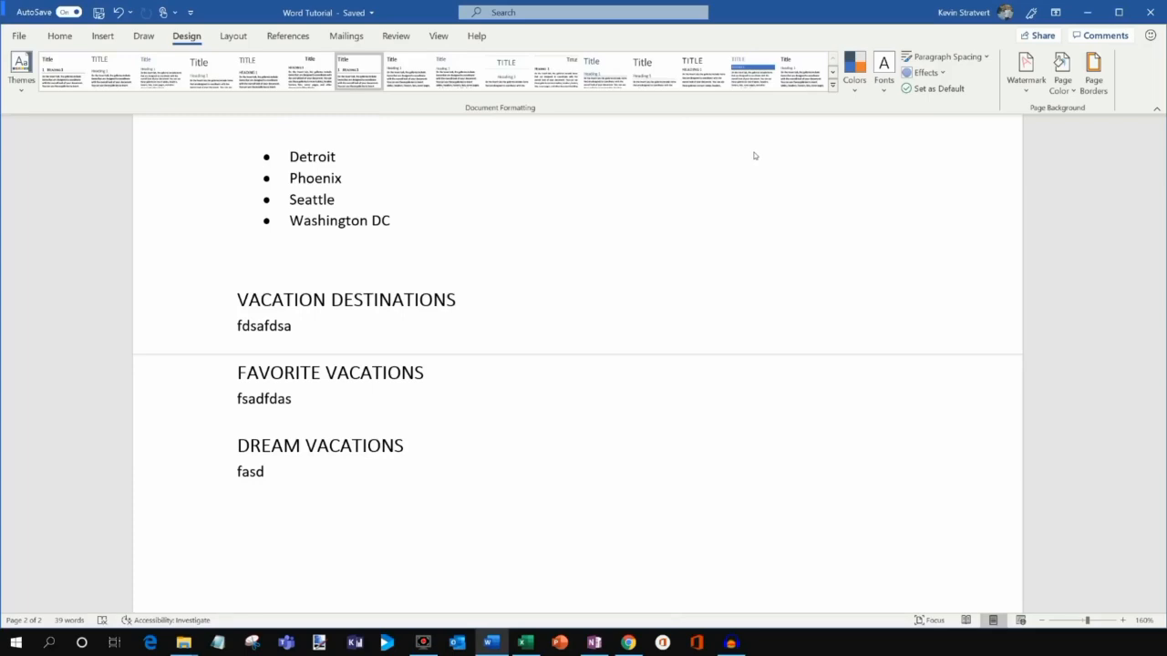
Add a diagonal CONFIDENTIAL watermark to the pages.
{"action": "left_click", "coordinate": [1018, 91]}
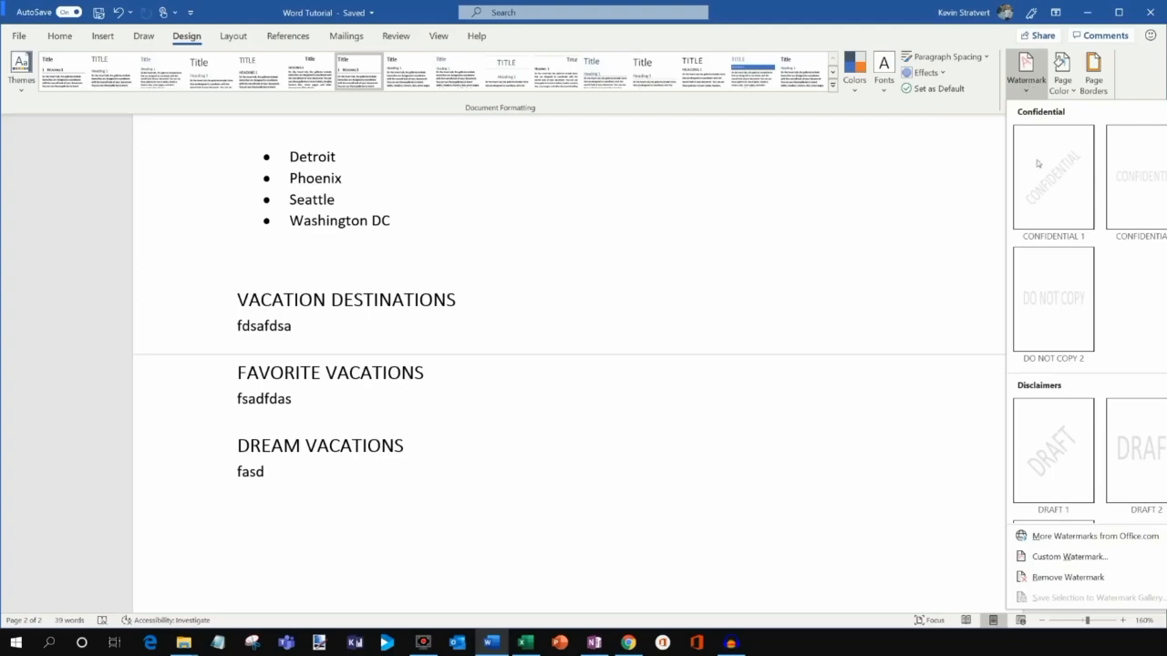
{"action": "left_click", "coordinate": [1055, 205]}
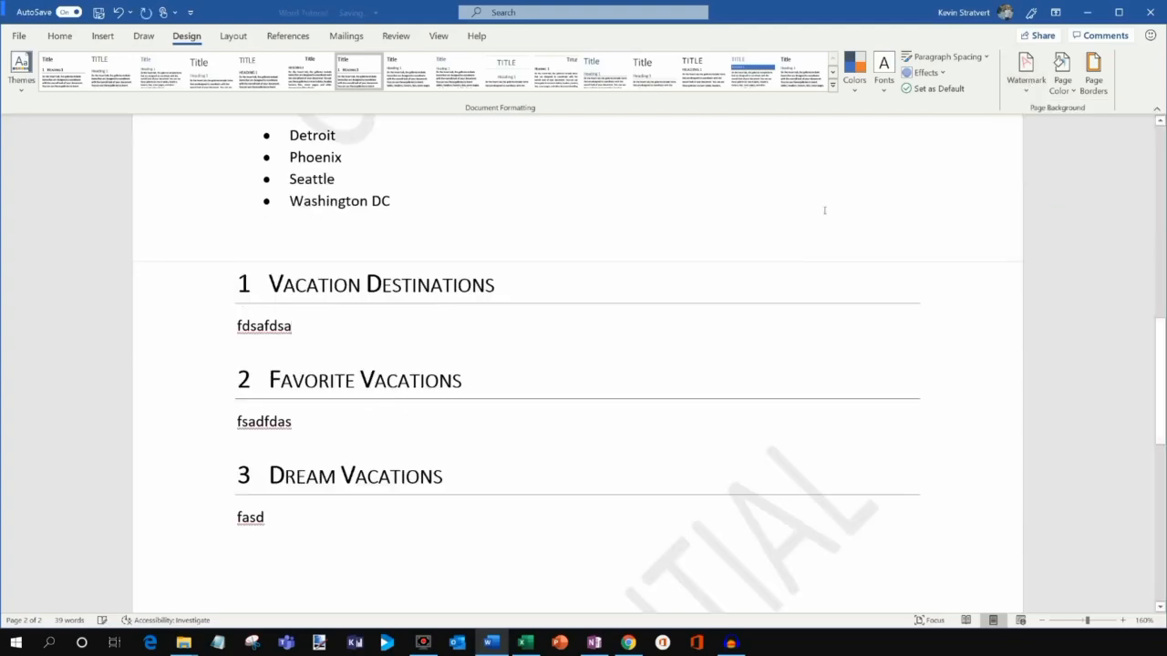
{"action": "scroll", "coordinate": [825, 211], "scroll_direction": "up", "scroll_amount": 5}
{"action": "left_click_drag", "start_coordinate": [1162, 232], "coordinate": [1162, 453]}
Keep the plain white page colour and bring up the Layout settings.
{"action": "double_click", "coordinate": [603, 294]}
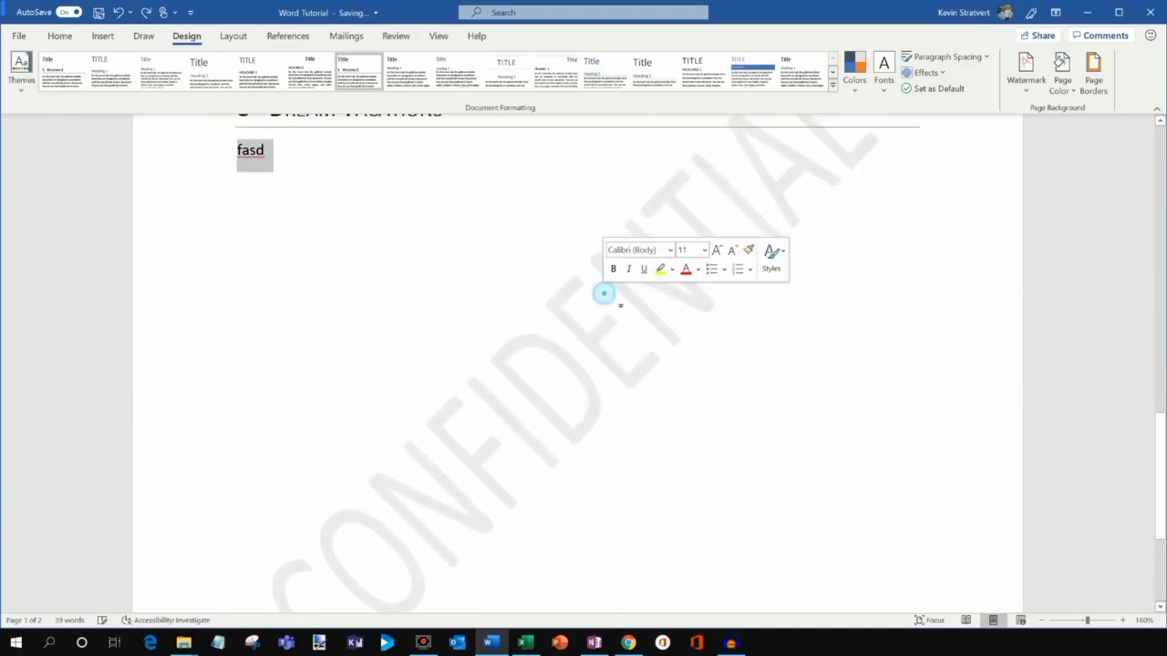
{"action": "left_click", "coordinate": [839, 329]}
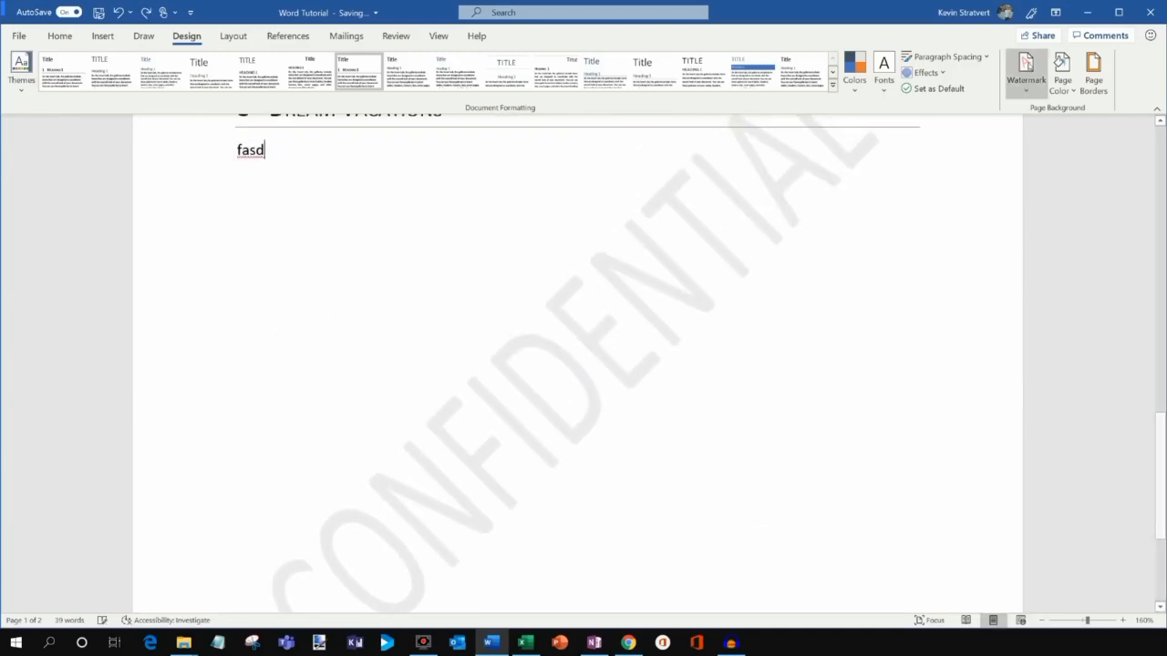
{"action": "left_click", "coordinate": [1071, 93]}
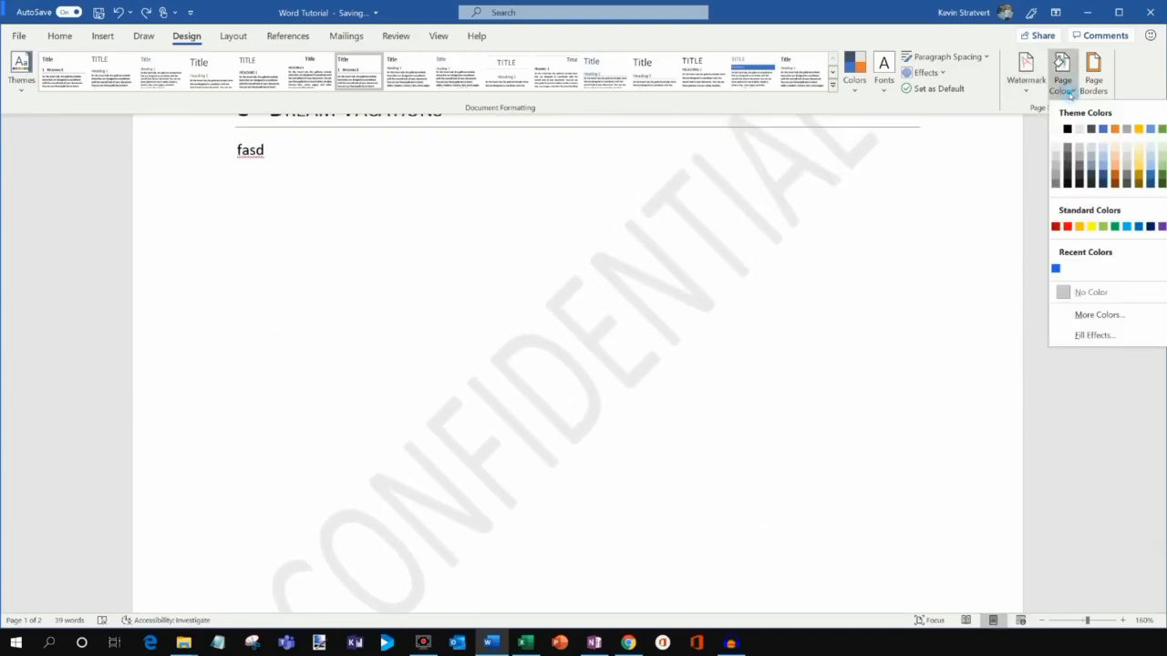
{"action": "left_click", "coordinate": [1125, 81]}
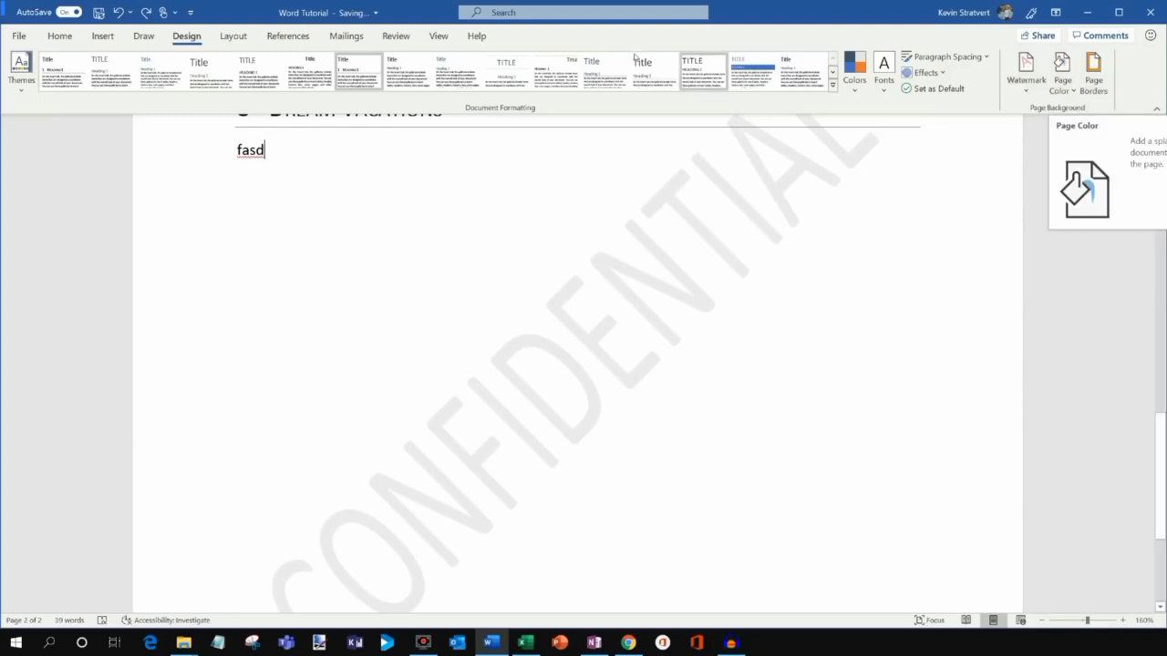
{"action": "left_click", "coordinate": [232, 35]}
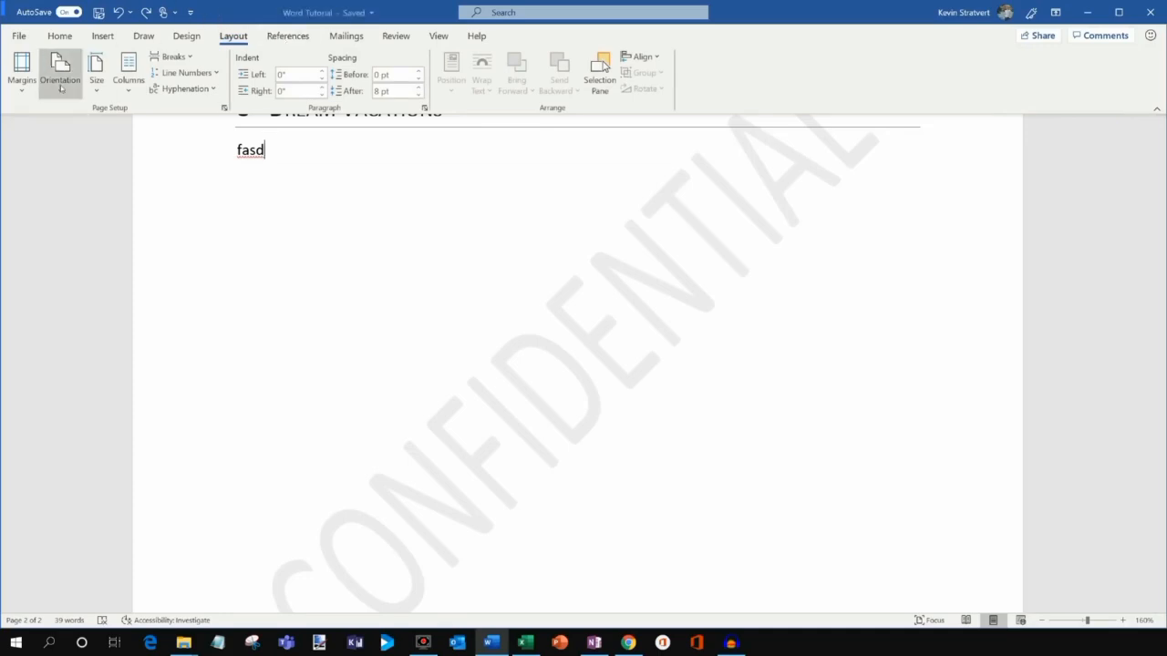
Set Narrow 0.5-inch margins and keep Portrait orientation.
{"action": "left_click", "coordinate": [16, 87]}
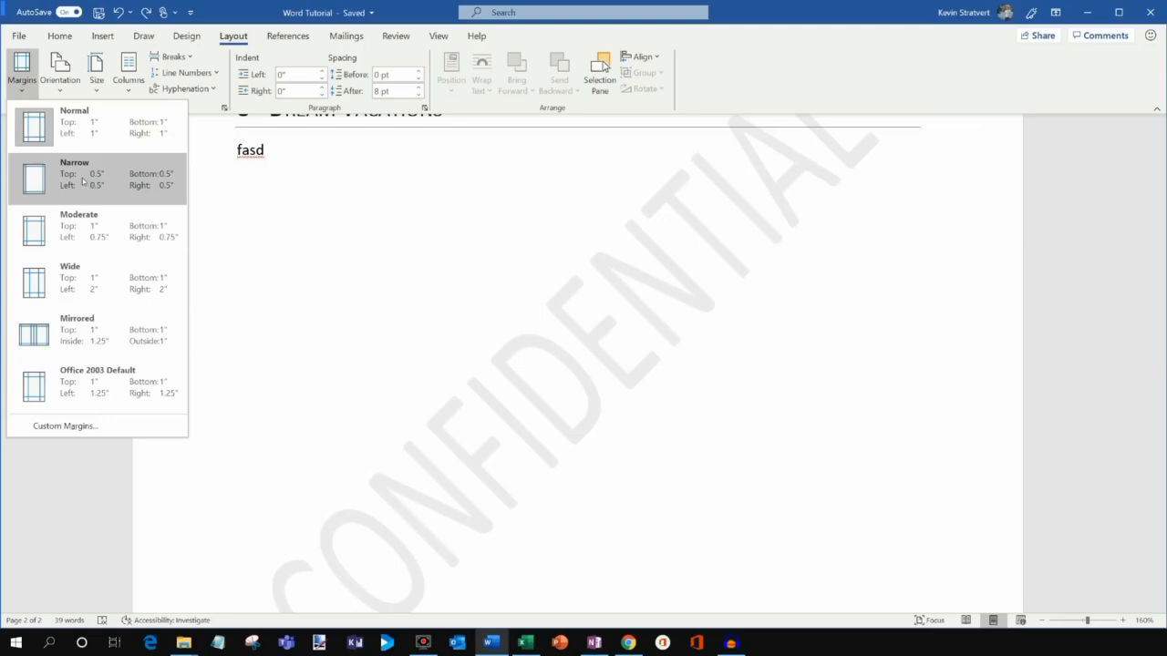
{"action": "left_click", "coordinate": [82, 181]}
{"action": "scroll", "coordinate": [252, 273], "scroll_direction": "up", "scroll_amount": 10}
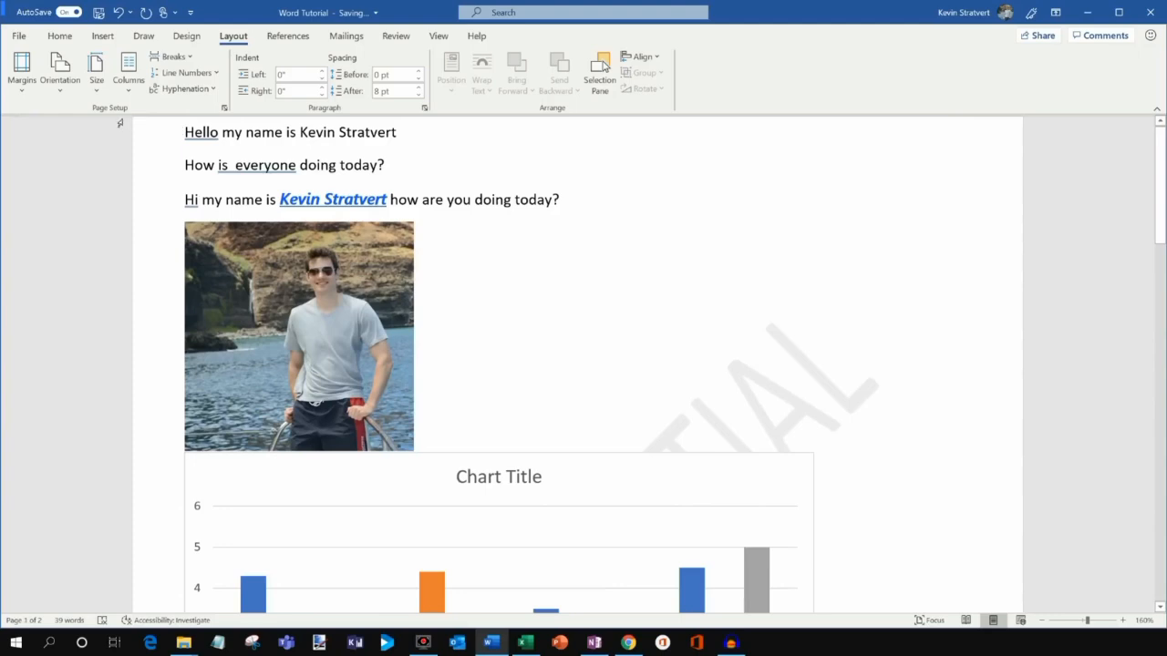
{"action": "left_click", "coordinate": [60, 69]}
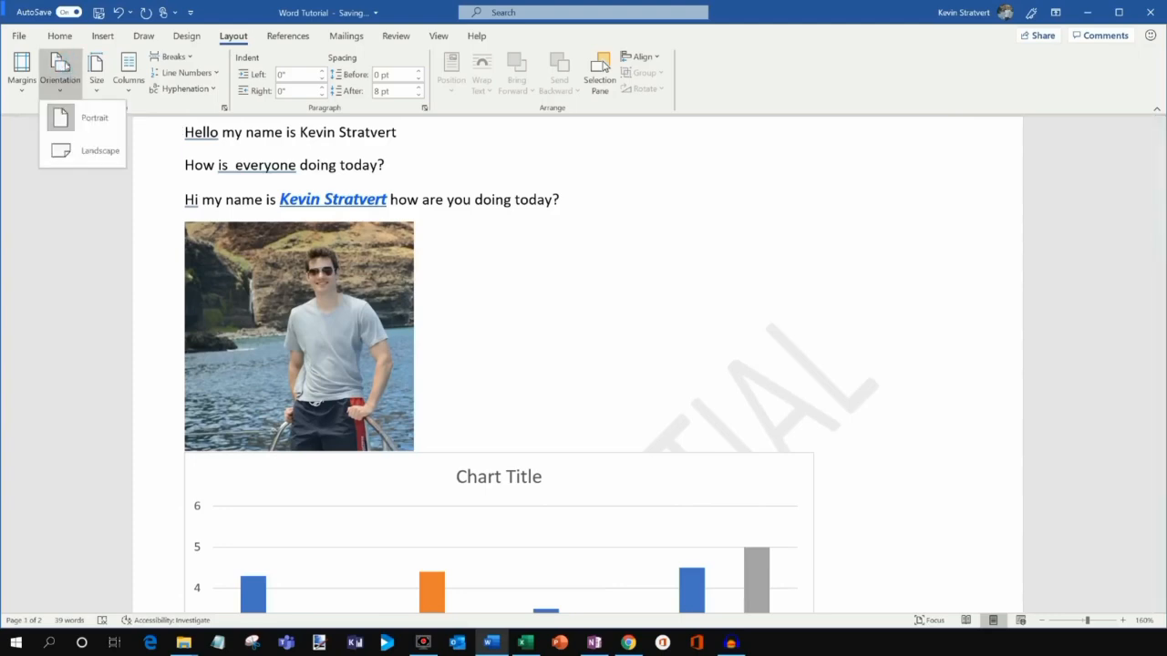
{"action": "left_click", "coordinate": [83, 123]}
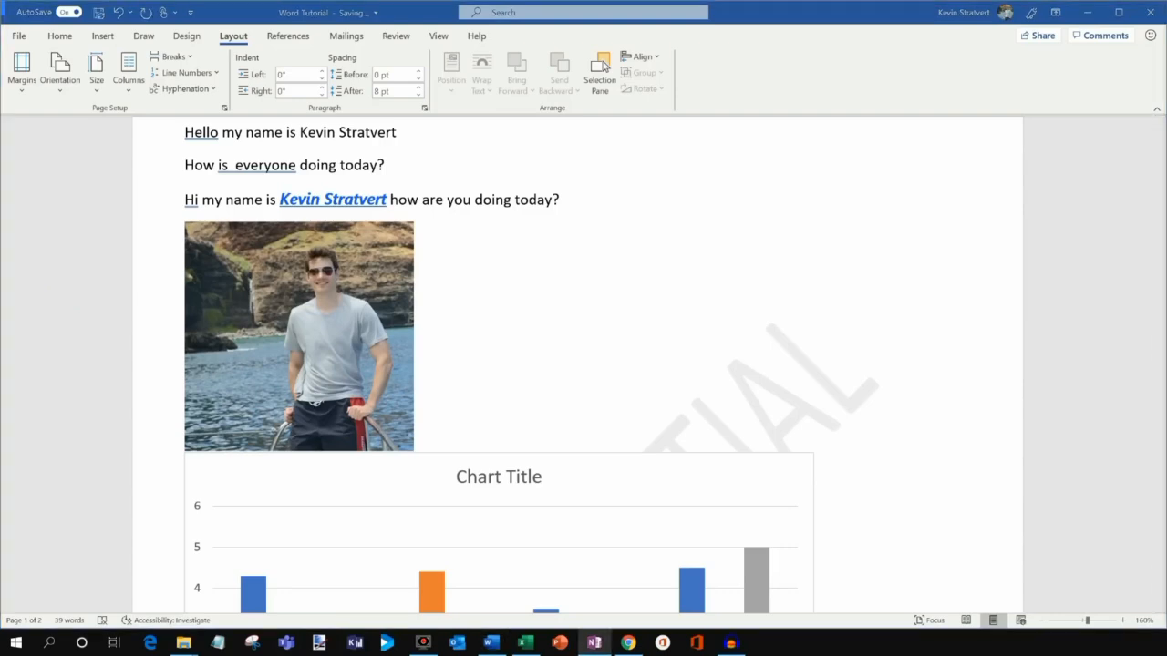
{"action": "left_click", "coordinate": [304, 36]}
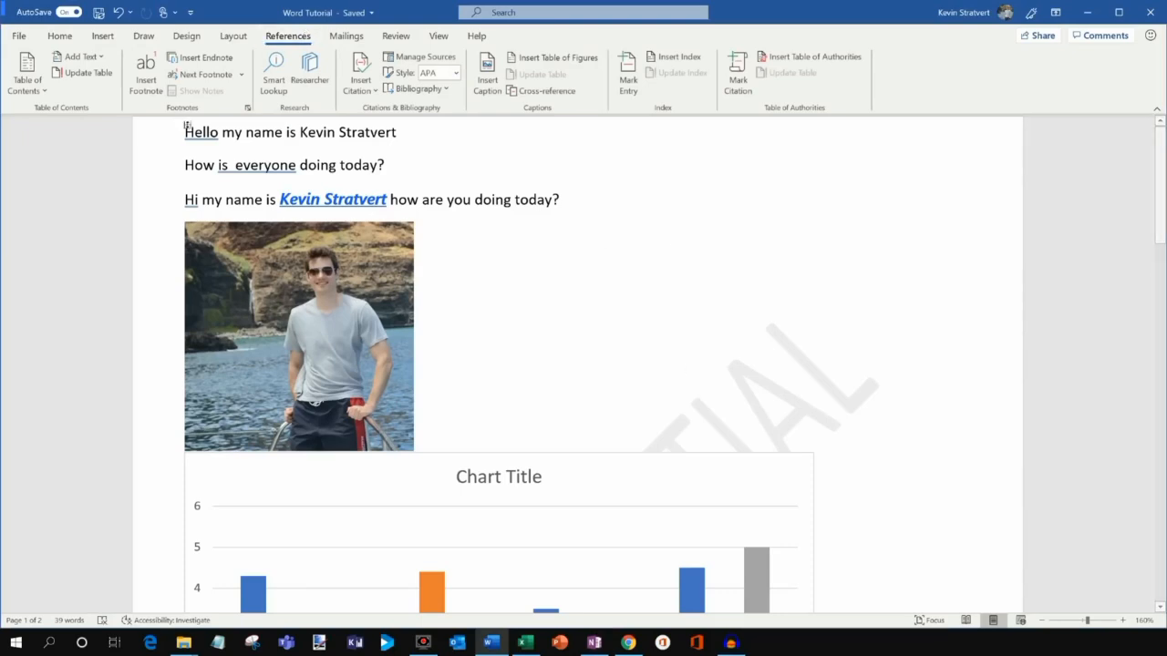
Add blank lines at the top and insert Automatic Table 1 contents there.
{"action": "scroll", "coordinate": [587, 261], "scroll_direction": "up", "scroll_amount": 2}
{"action": "key", "text": "Return"}
{"action": "key", "text": "Up"}
{"action": "key", "text": "Up"}
{"action": "key", "text": "Up"}
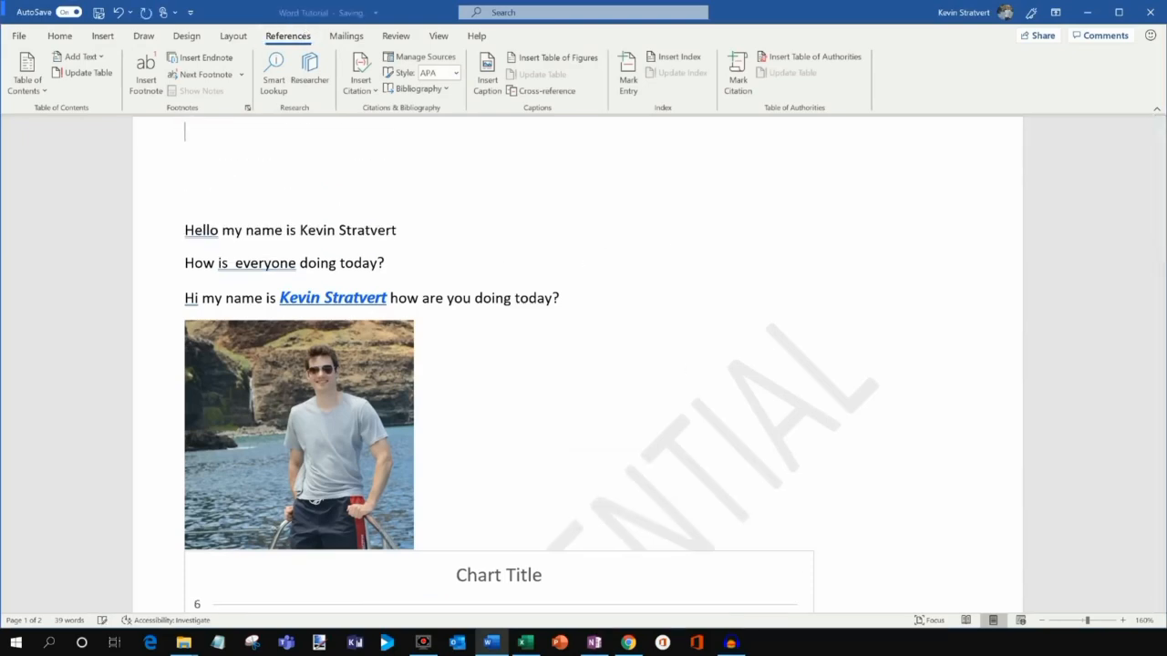
{"action": "left_click", "coordinate": [40, 89]}
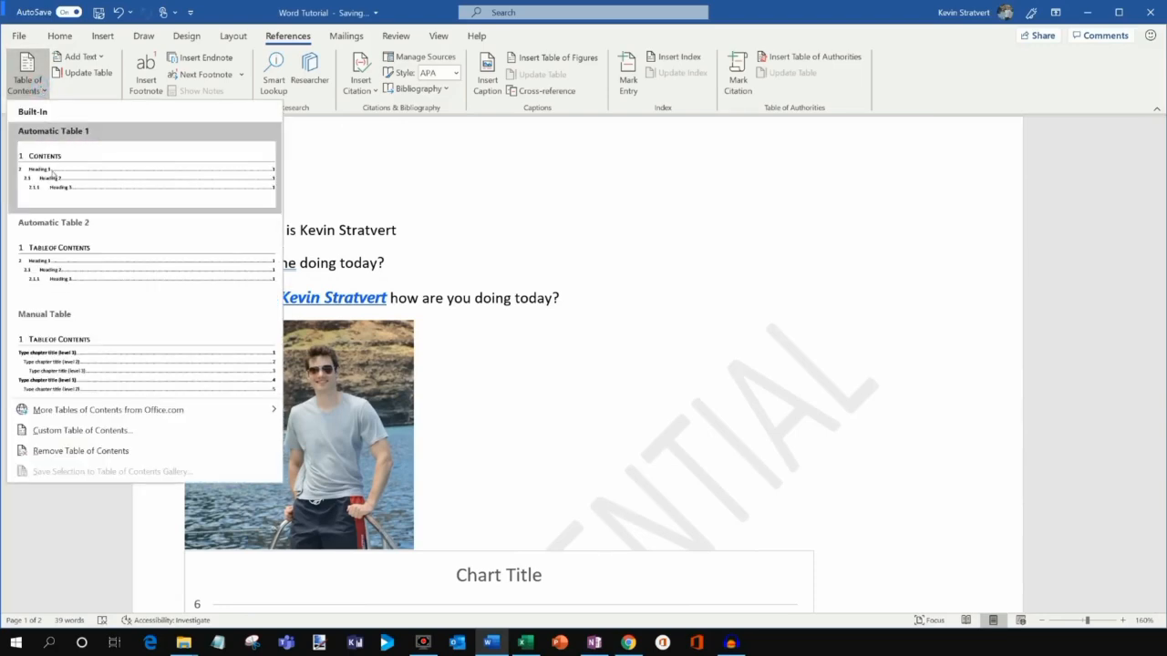
{"action": "left_click", "coordinate": [120, 175]}
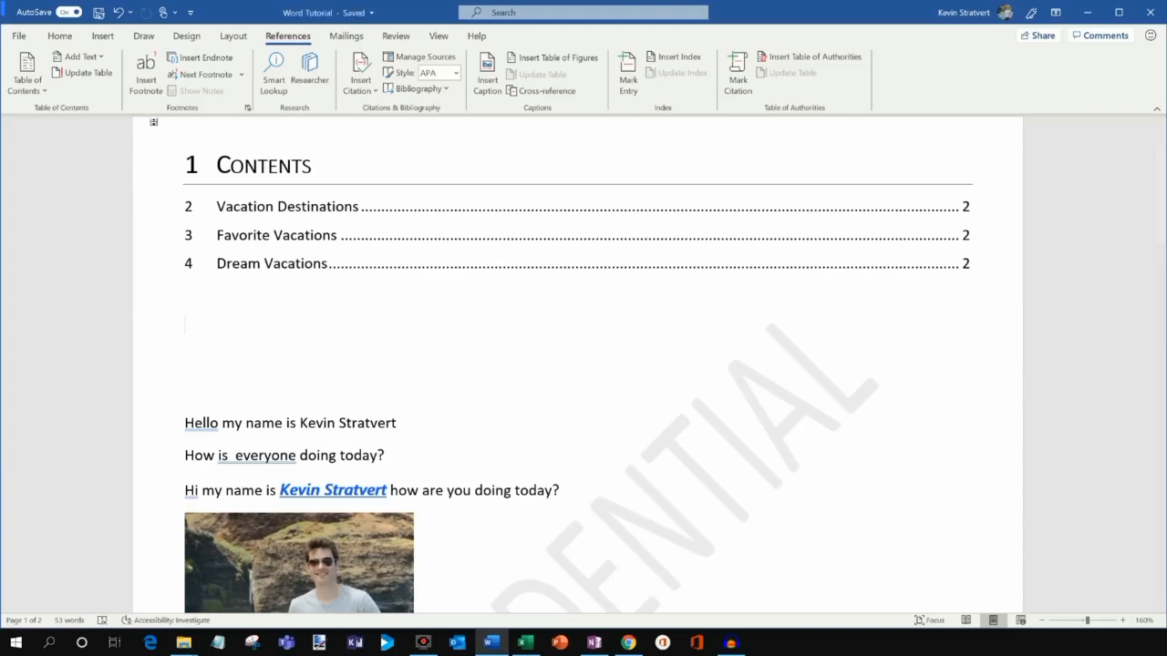
Review the Vacation Destinations, Favorite Vacations and Dream Vacations contents entries.
{"action": "left_click", "coordinate": [27, 74]}
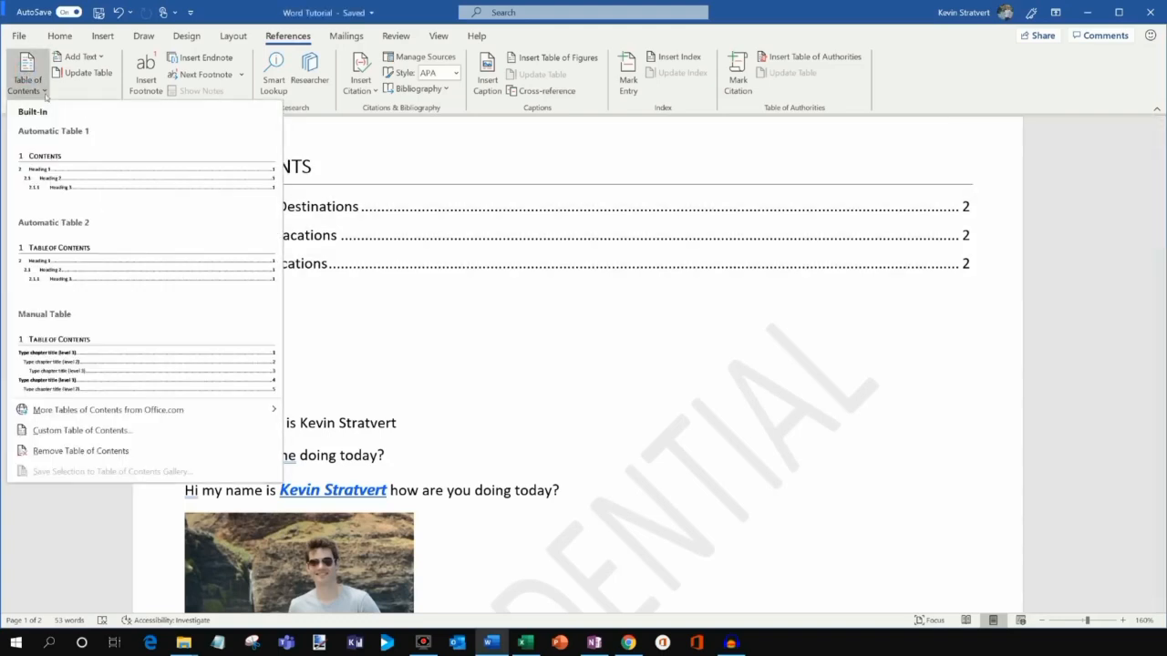
{"action": "left_click", "coordinate": [387, 138]}
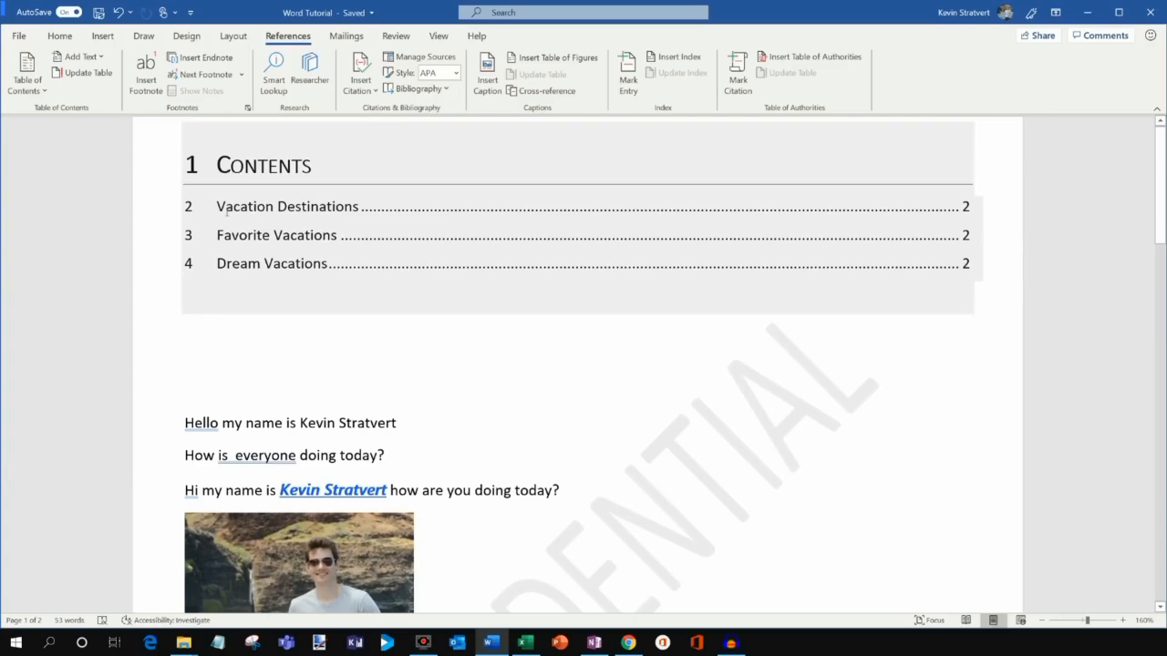
{"action": "mouse_move", "coordinate": [226, 212]}
{"action": "left_mouse_down"}
{"action": "mouse_move", "coordinate": [357, 210]}
{"action": "mouse_move", "coordinate": [347, 263]}
{"action": "left_mouse_up"}
{"action": "left_click", "coordinate": [347, 263]}
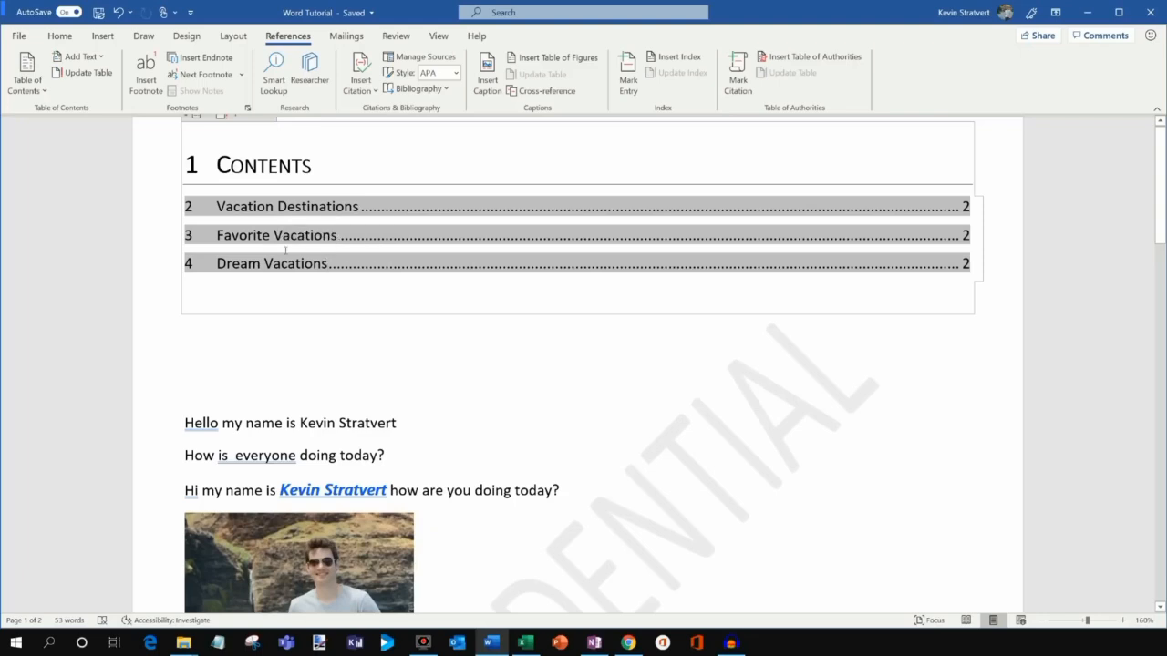
{"action": "left_click", "coordinate": [263, 362]}
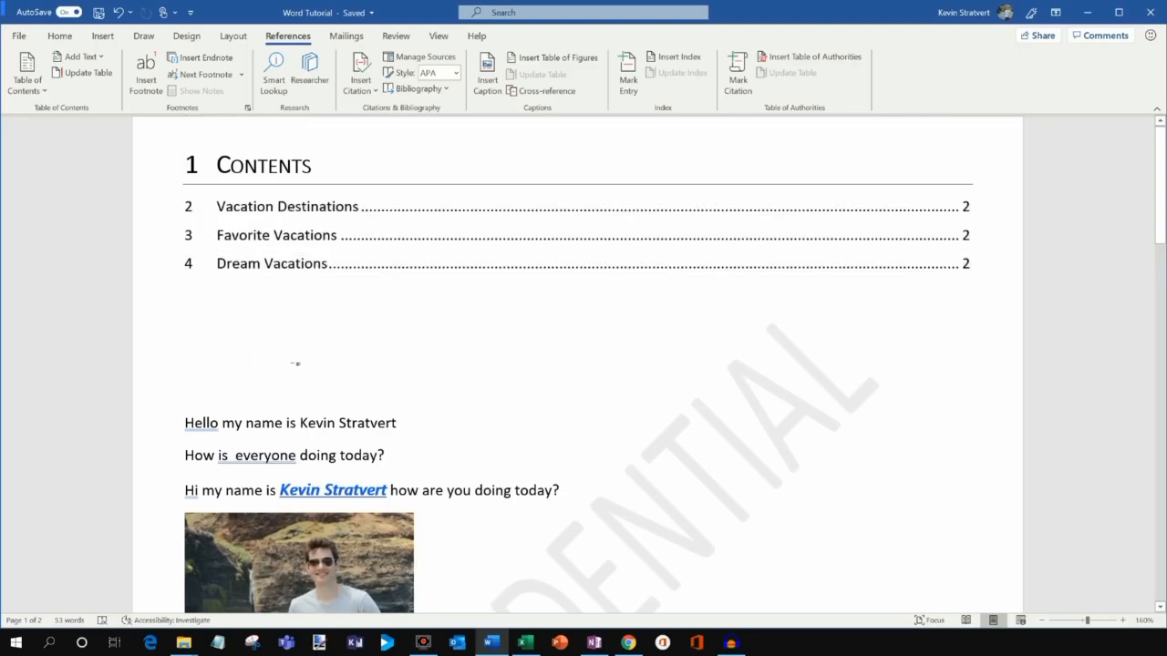
{"action": "scroll", "coordinate": [296, 364], "scroll_direction": "down", "scroll_amount": 1}
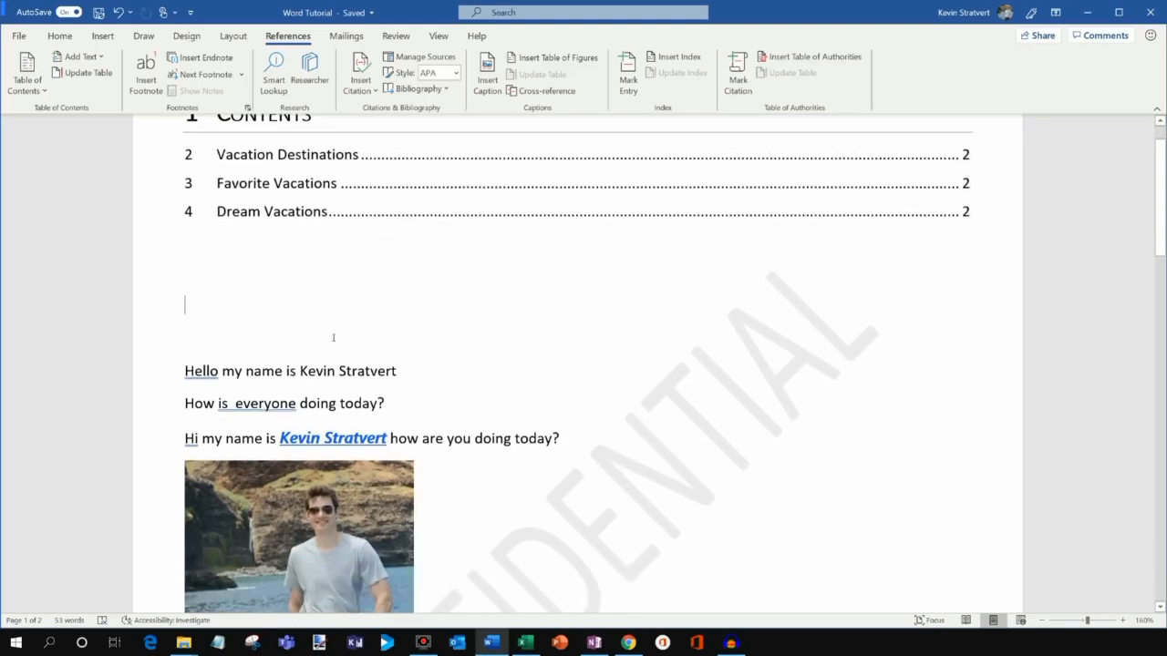
Add footnote 1 to the end of the first greeting line with a birth-date note.
{"action": "left_click", "coordinate": [397, 371]}
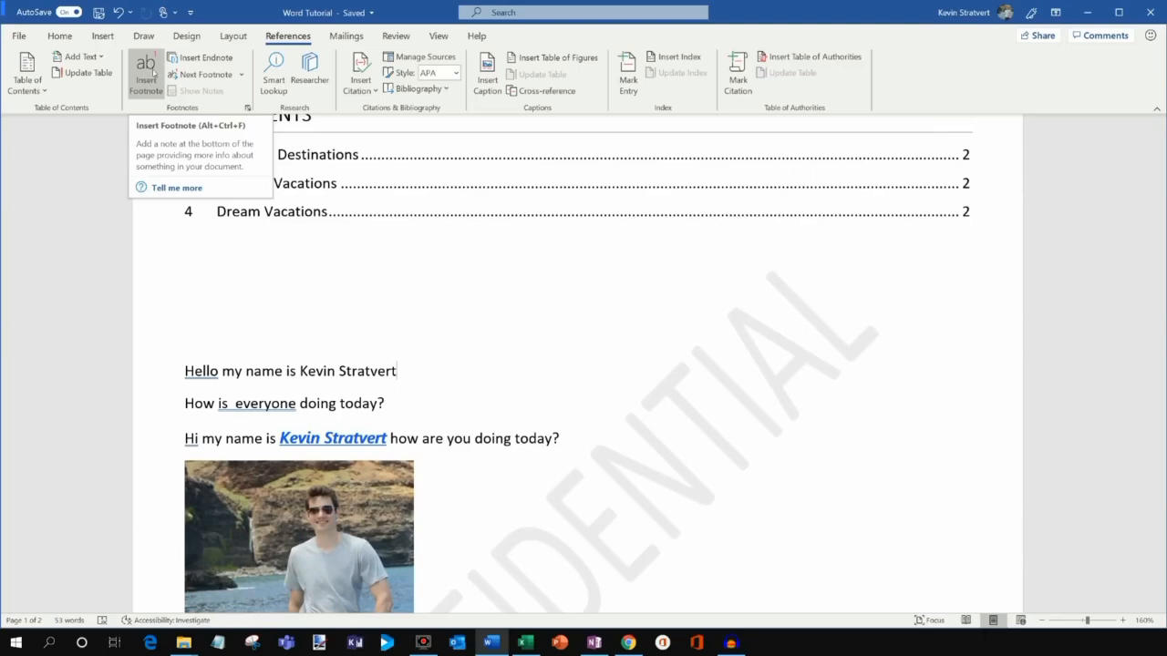
{"action": "left_click", "coordinate": [150, 75]}
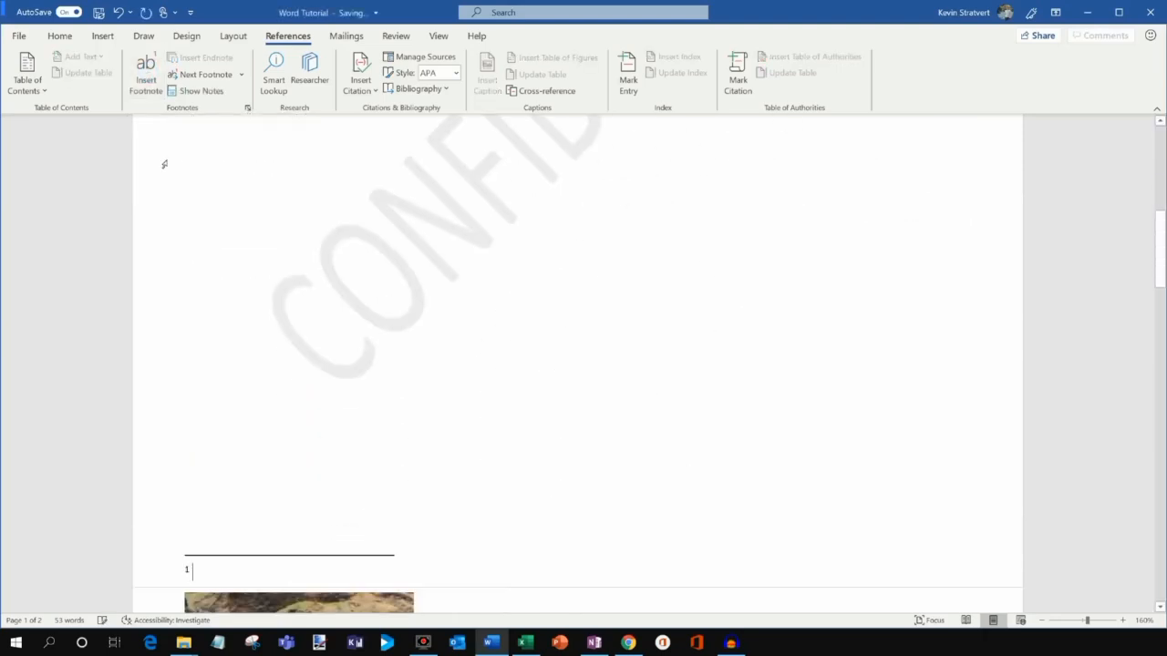
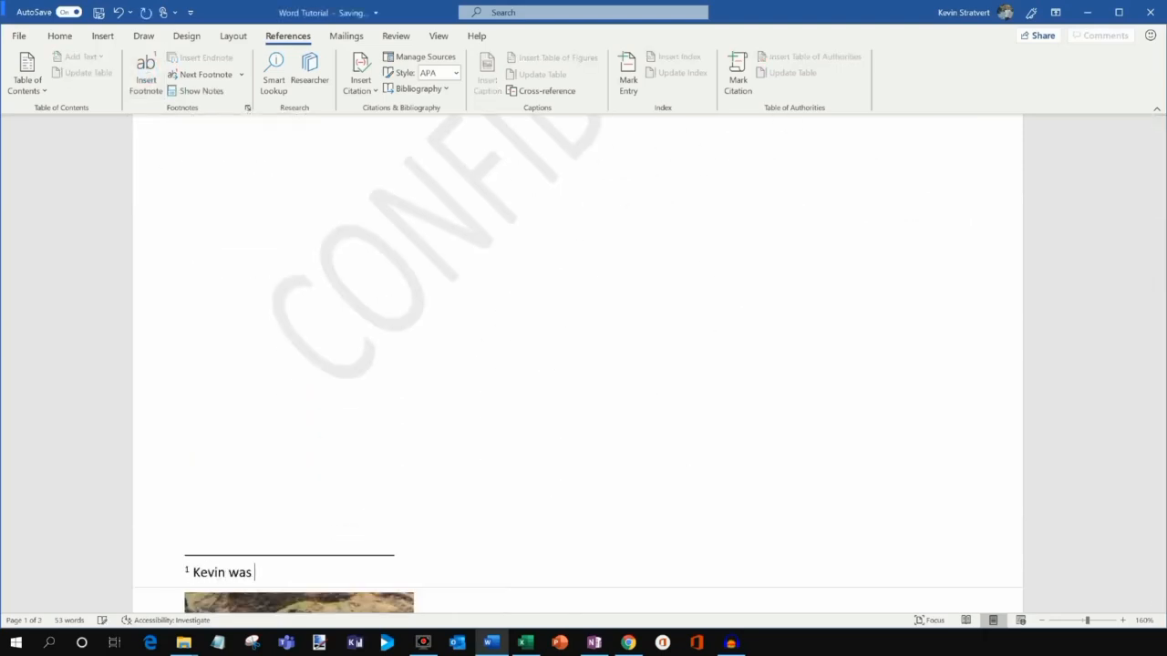
Check footnote marker 1, then move to the empty line below the contents.
{"action": "scroll", "coordinate": [388, 300], "scroll_direction": "up", "scroll_amount": 10}
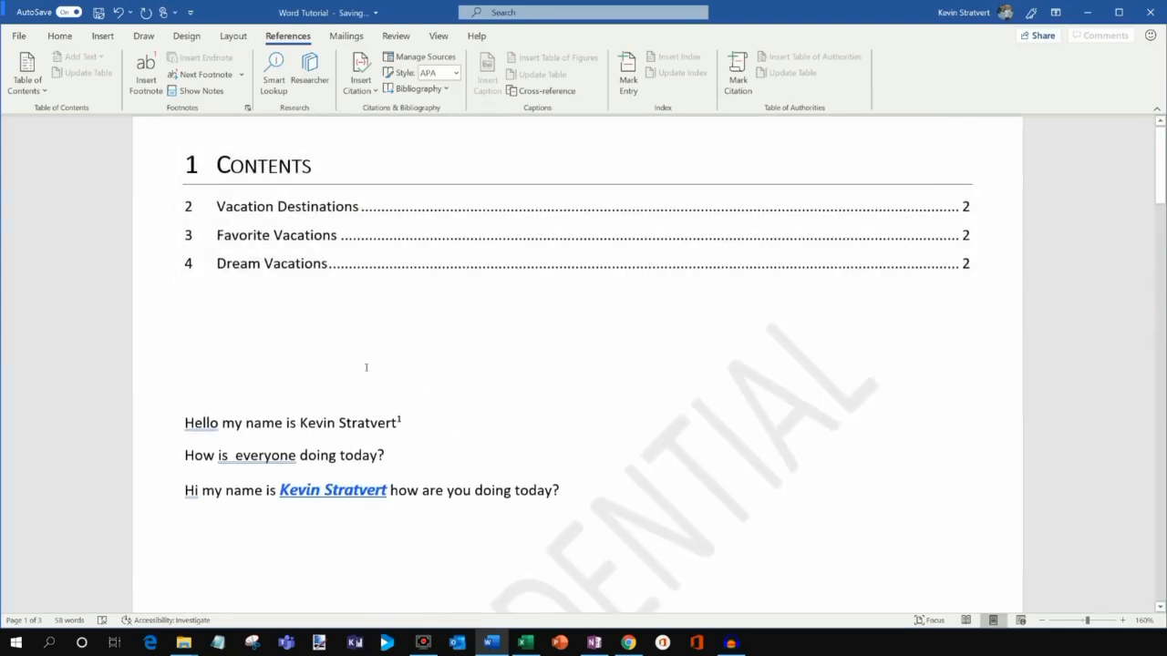
{"action": "left_click", "coordinate": [403, 424]}
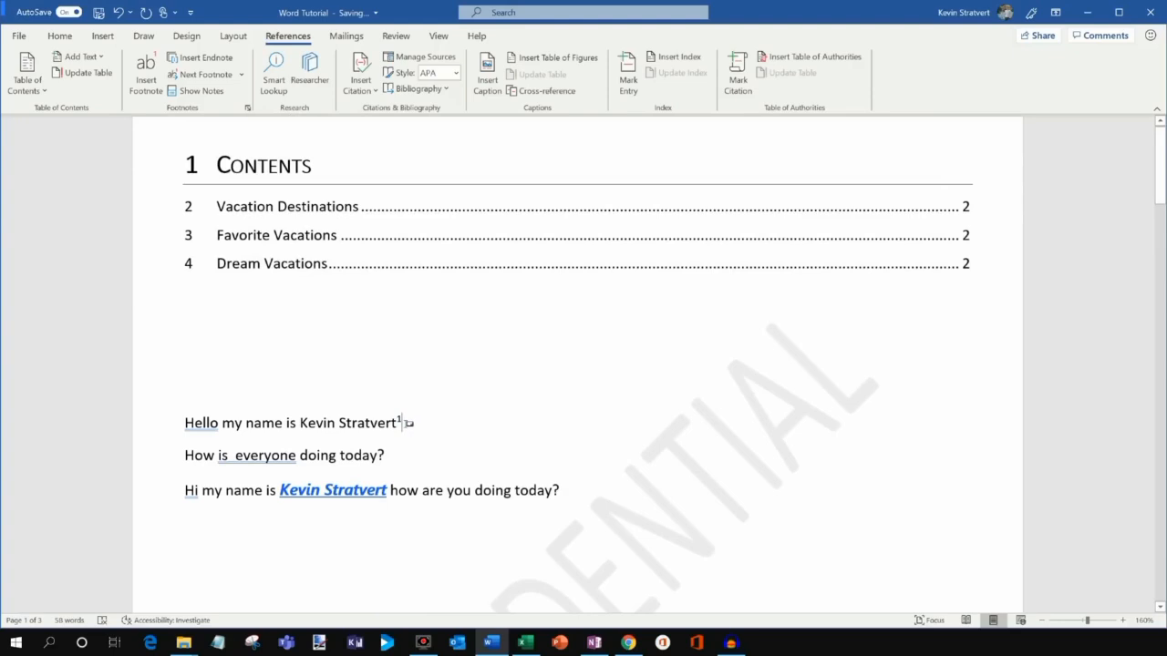
{"action": "scroll", "coordinate": [432, 365], "scroll_direction": "down", "scroll_amount": 15}
{"action": "scroll", "coordinate": [432, 365], "scroll_direction": "up", "scroll_amount": 3}
{"action": "left_click_drag", "start_coordinate": [1160, 379], "coordinate": [1156, 151]}
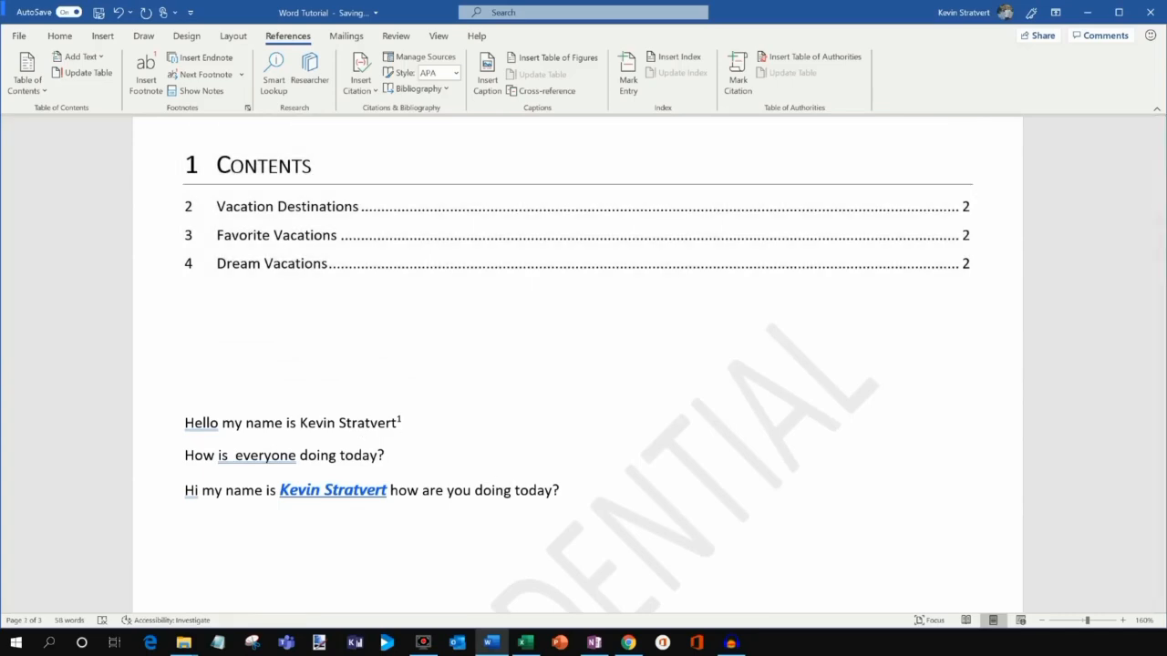
{"action": "left_click", "coordinate": [333, 362]}
Show the Mailings tools, then switch to the Review tools.
{"action": "left_click", "coordinate": [344, 37]}
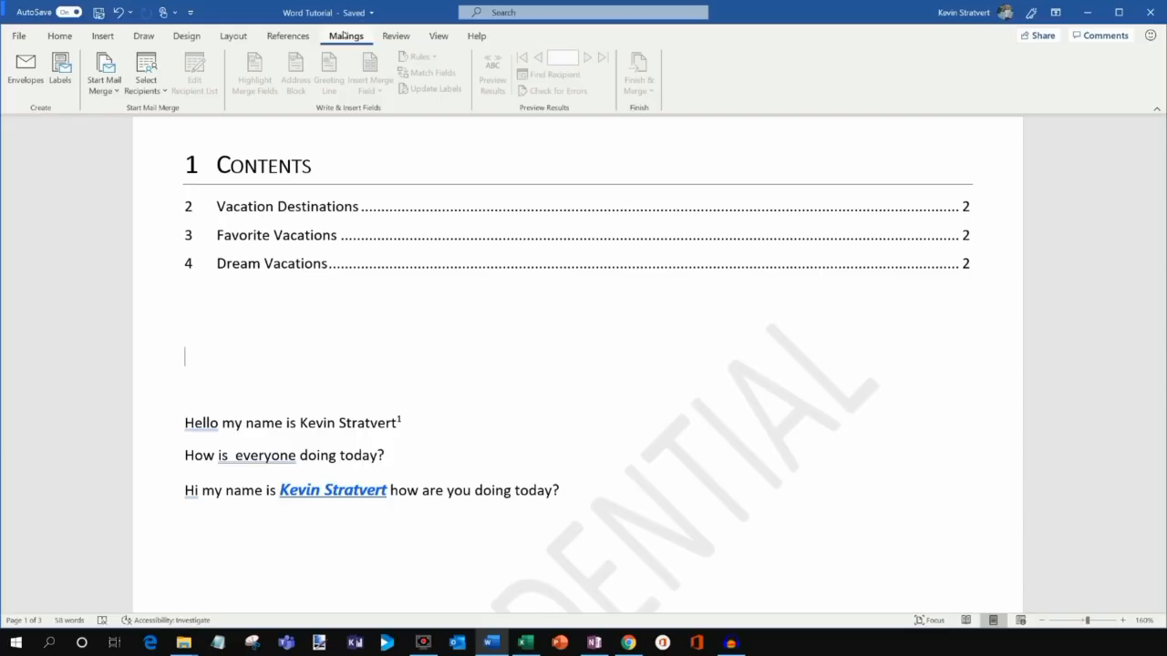
{"action": "left_click", "coordinate": [398, 37]}
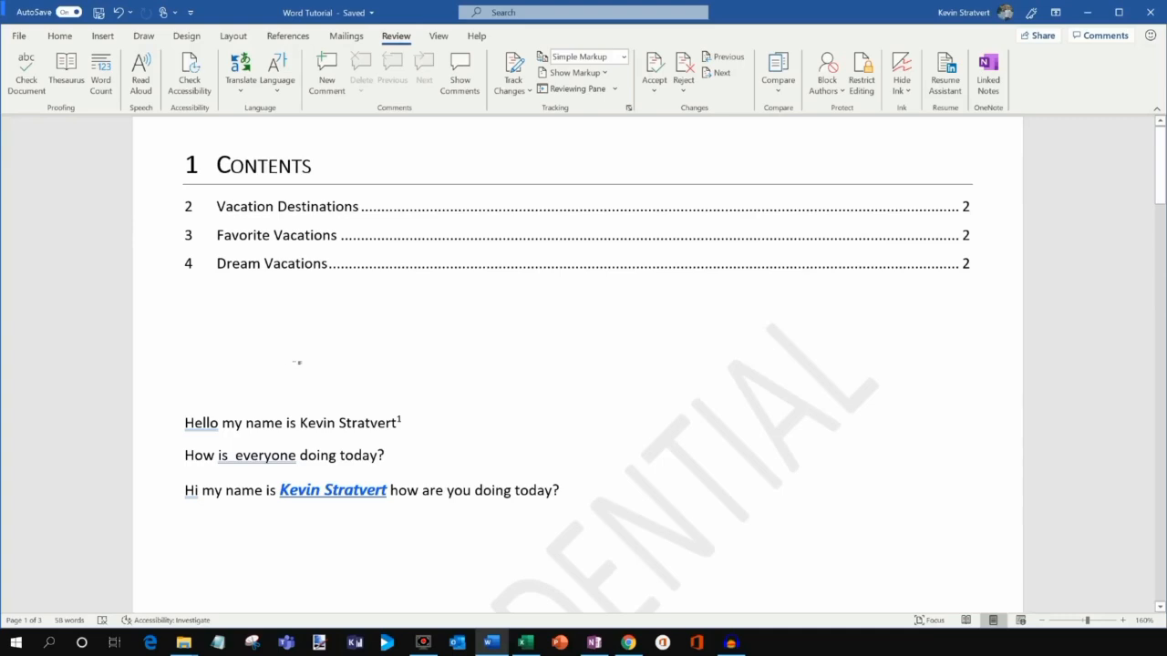
Type a flawed greeting sentence with the user's name, ending in the misspelling 'todayyyfd.'.
{"action": "type", "text": "Hi, "}
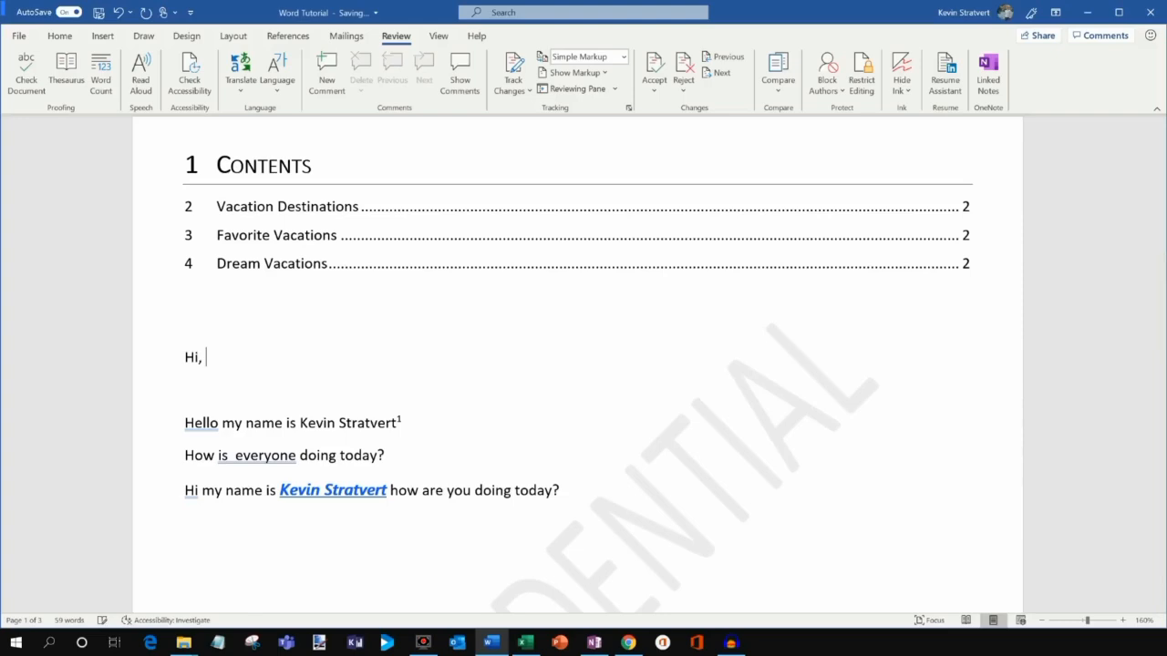
{"action": "type", "text": "my name are Kevin how you i"}
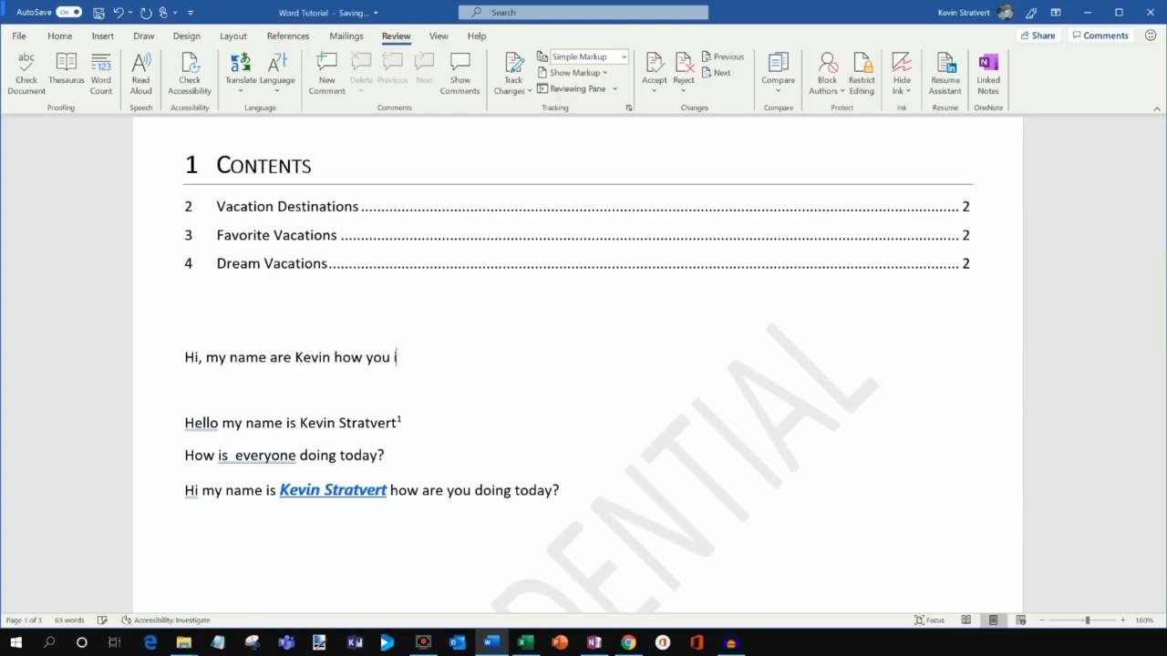
{"action": "type", "text": "s doing today."}
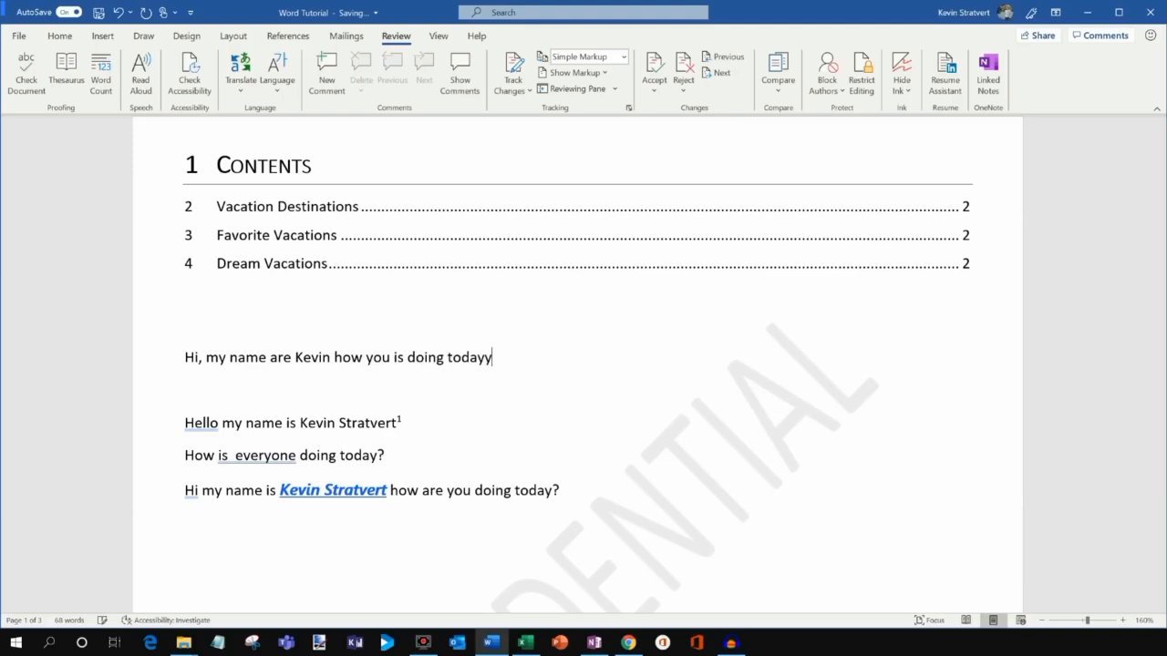
{"action": "key", "text": "BackSpace"}
{"action": "key", "text": "BackSpace"}
{"action": "type", "text": "yyfd."}
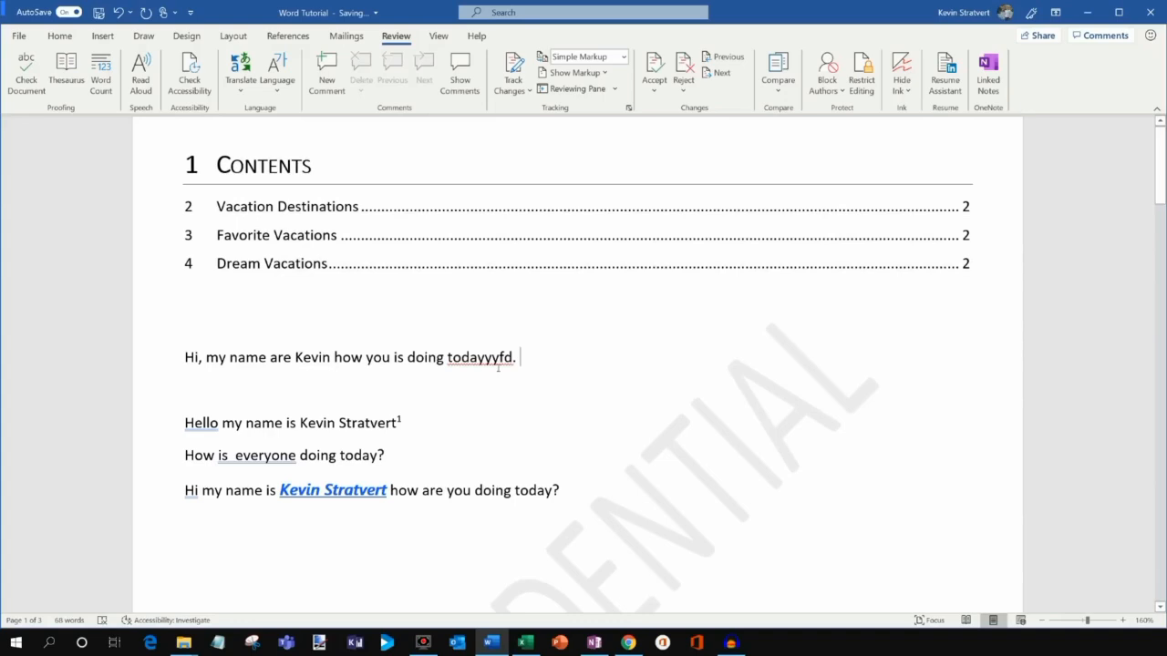
Correct 'todayyyfd' to 'today' and insert 'you be' after 'is'.
{"action": "right_click", "coordinate": [473, 359]}
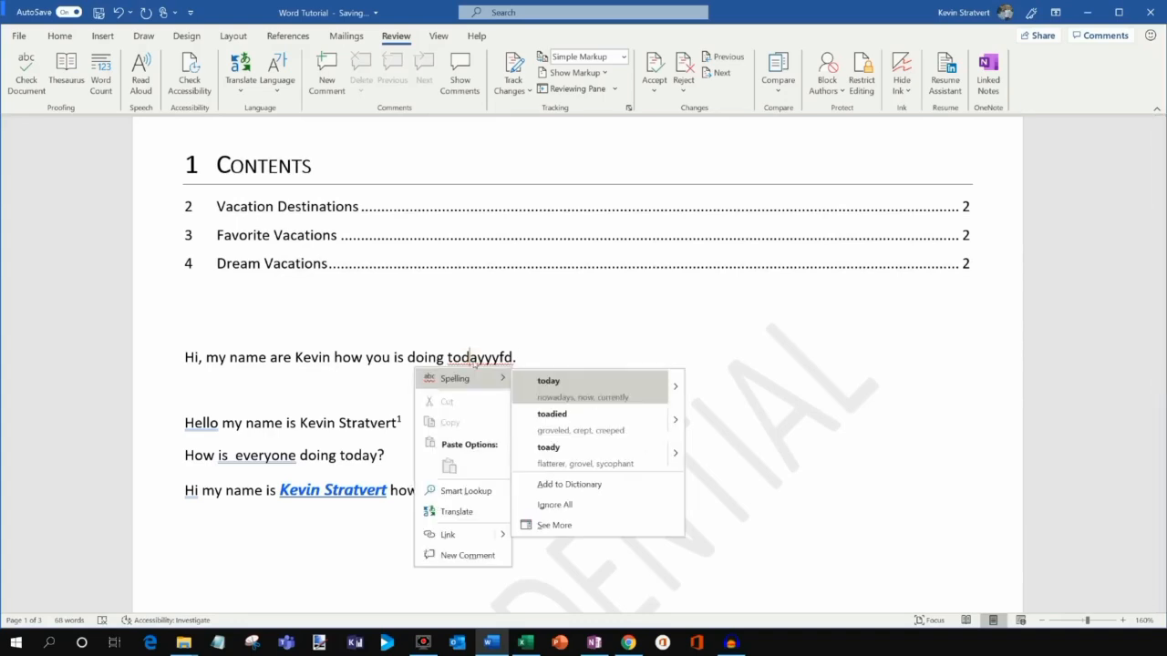
{"action": "right_click", "coordinate": [477, 358]}
{"action": "left_click", "coordinate": [592, 387]}
{"action": "left_click", "coordinate": [404, 358]}
{"action": "type", "text": "you be"}
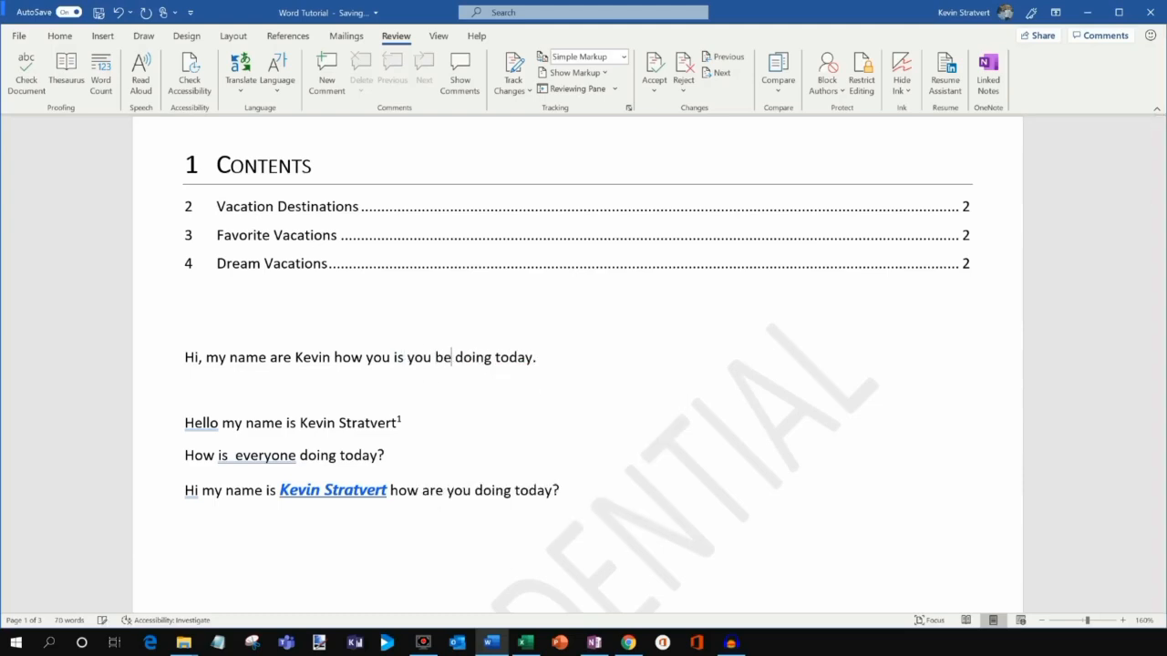
{"action": "key", "text": "End"}
Run Check Document on the paragraph, accepting 'is' and 'are', and skip the rest.
{"action": "triple_click", "coordinate": [568, 357]}
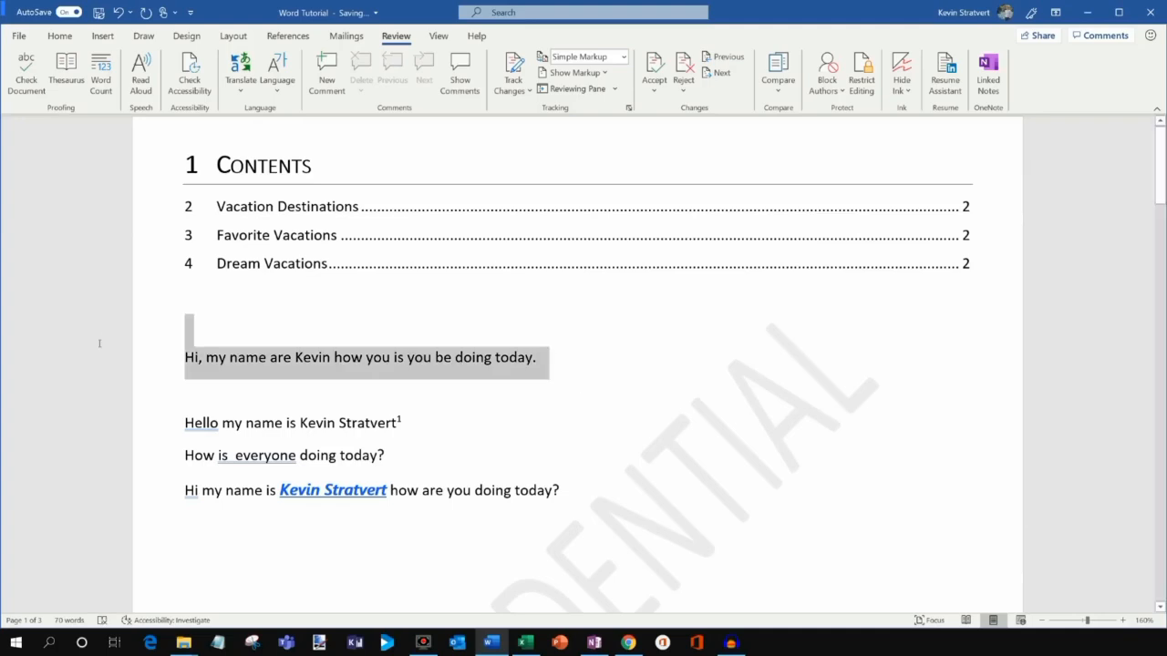
{"action": "left_click", "coordinate": [42, 91]}
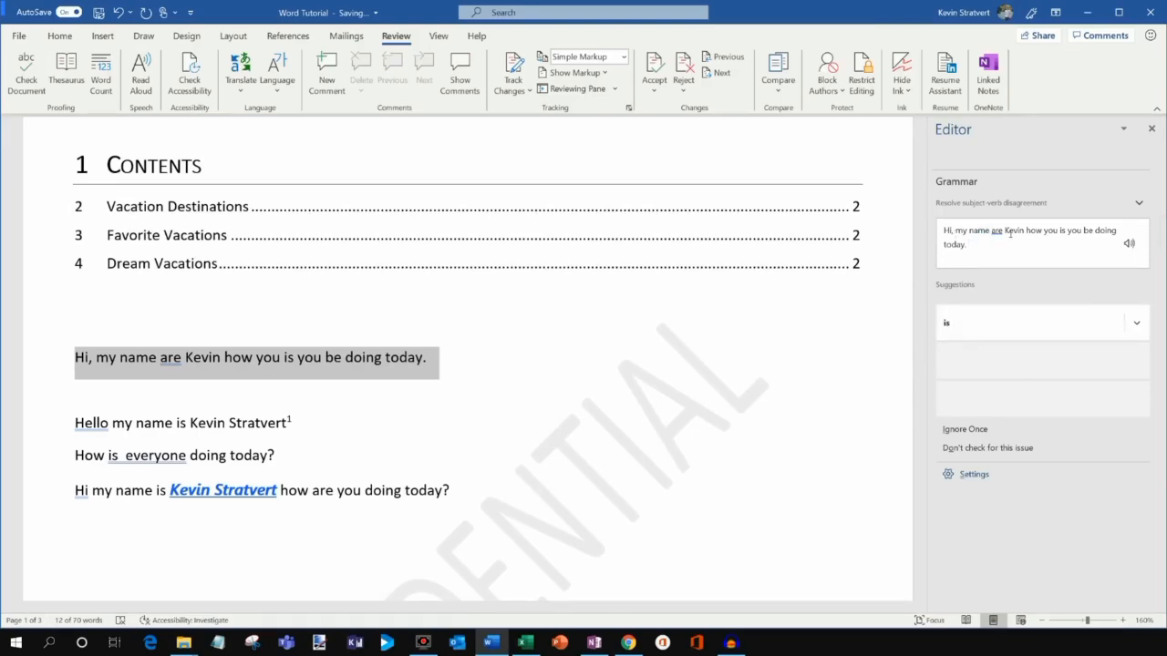
{"action": "left_click", "coordinate": [968, 324]}
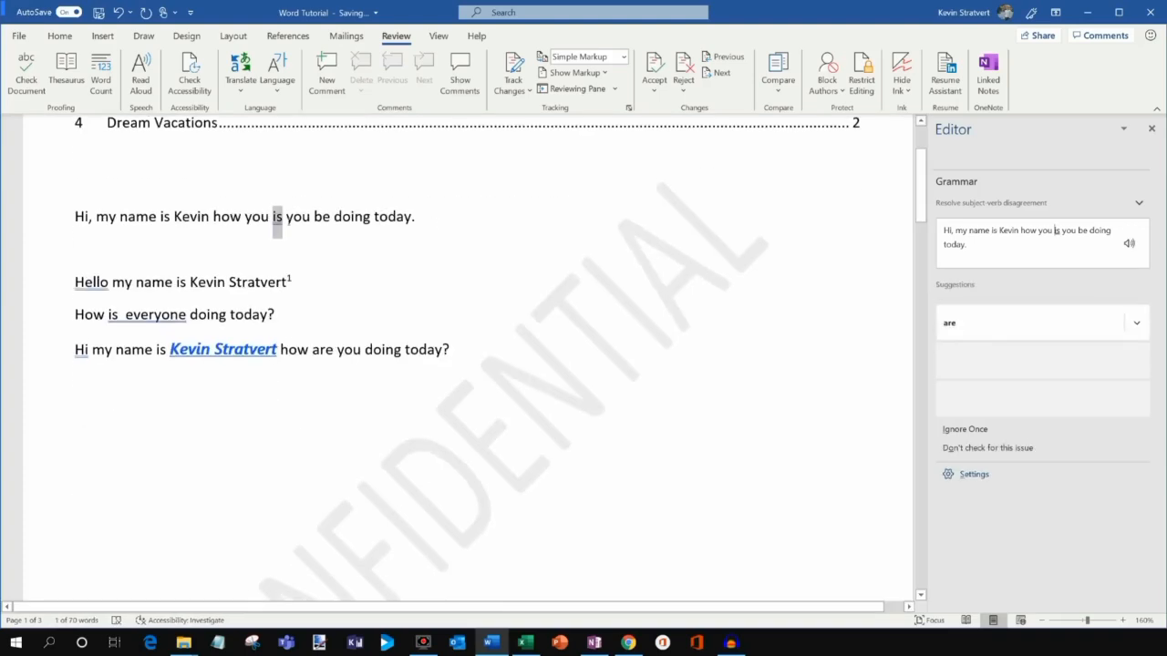
{"action": "left_click", "coordinate": [985, 326]}
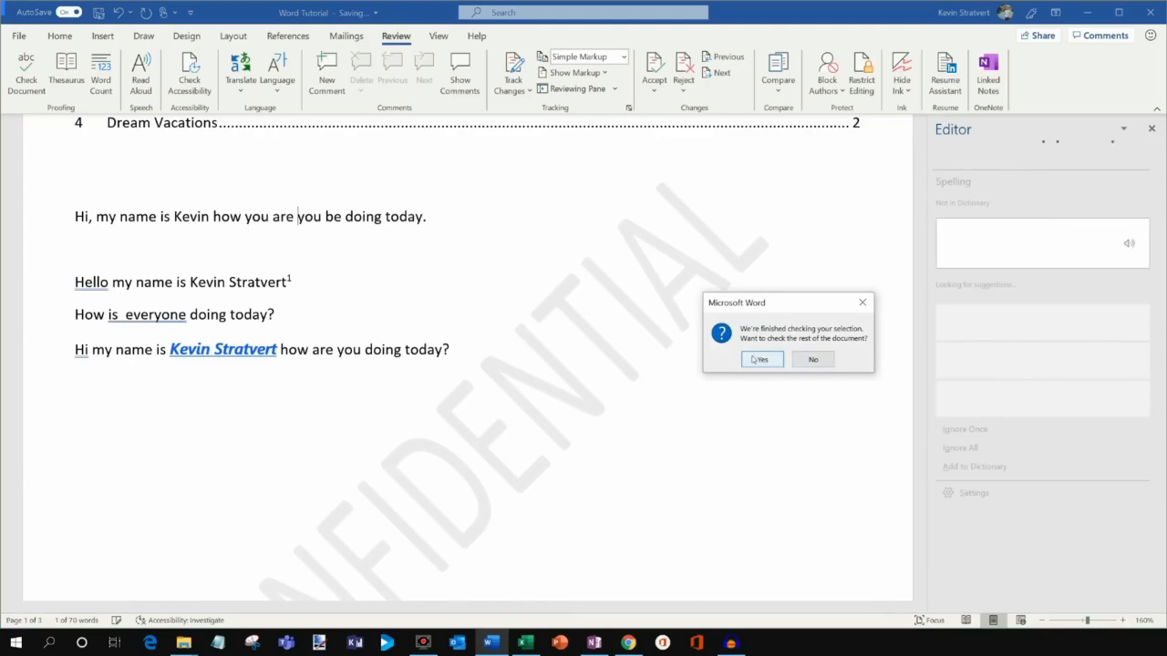
{"action": "left_click", "coordinate": [813, 359]}
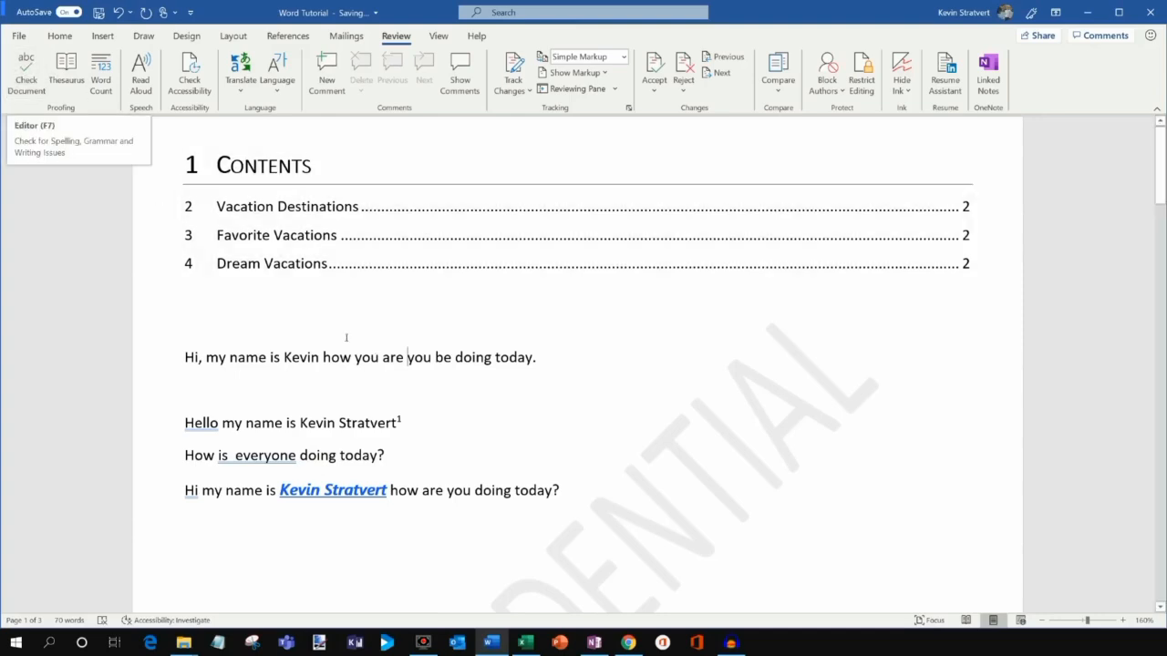
Show Thesaurus synonyms for 'doing', such as responsibility and fixing.
{"action": "double_click", "coordinate": [477, 358]}
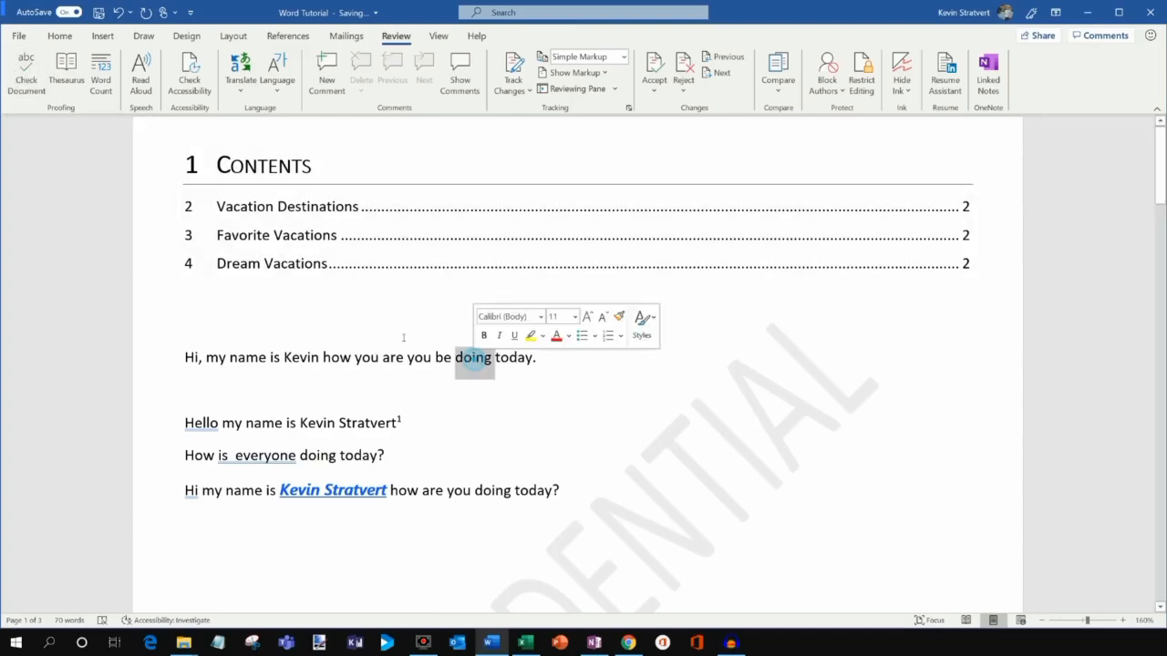
{"action": "left_click", "coordinate": [65, 73]}
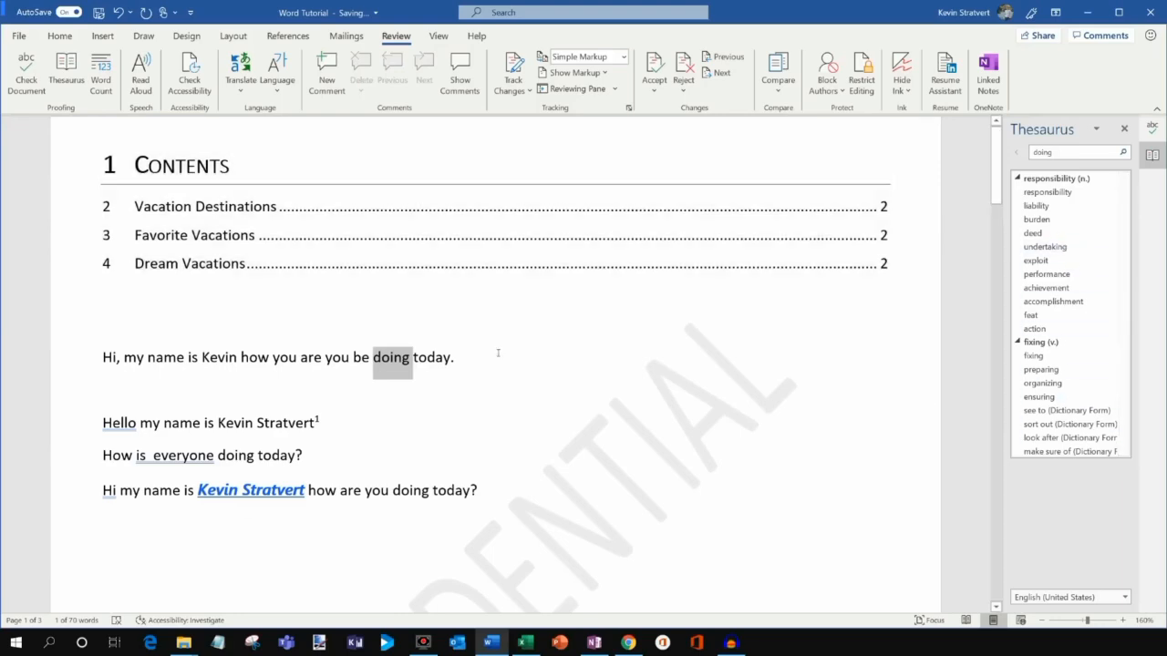
{"action": "left_click", "coordinate": [454, 359]}
Check the document's word count of 70 words.
{"action": "scroll", "coordinate": [557, 290], "scroll_direction": "down", "scroll_amount": 2}
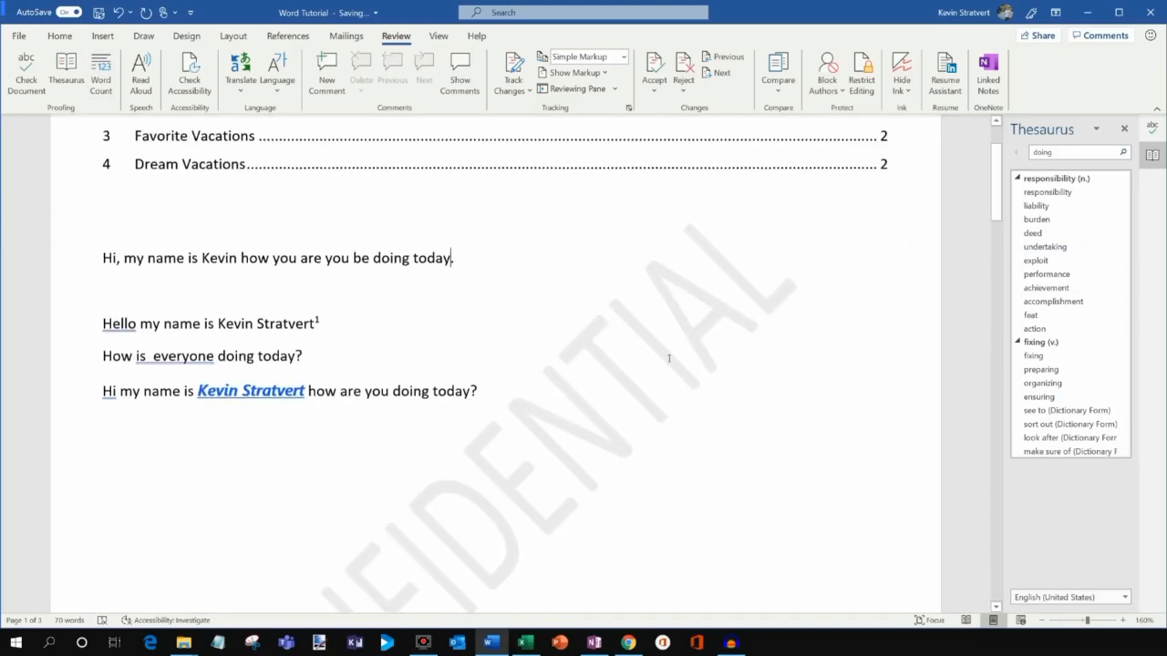
{"action": "scroll", "coordinate": [638, 323], "scroll_direction": "up", "scroll_amount": 2}
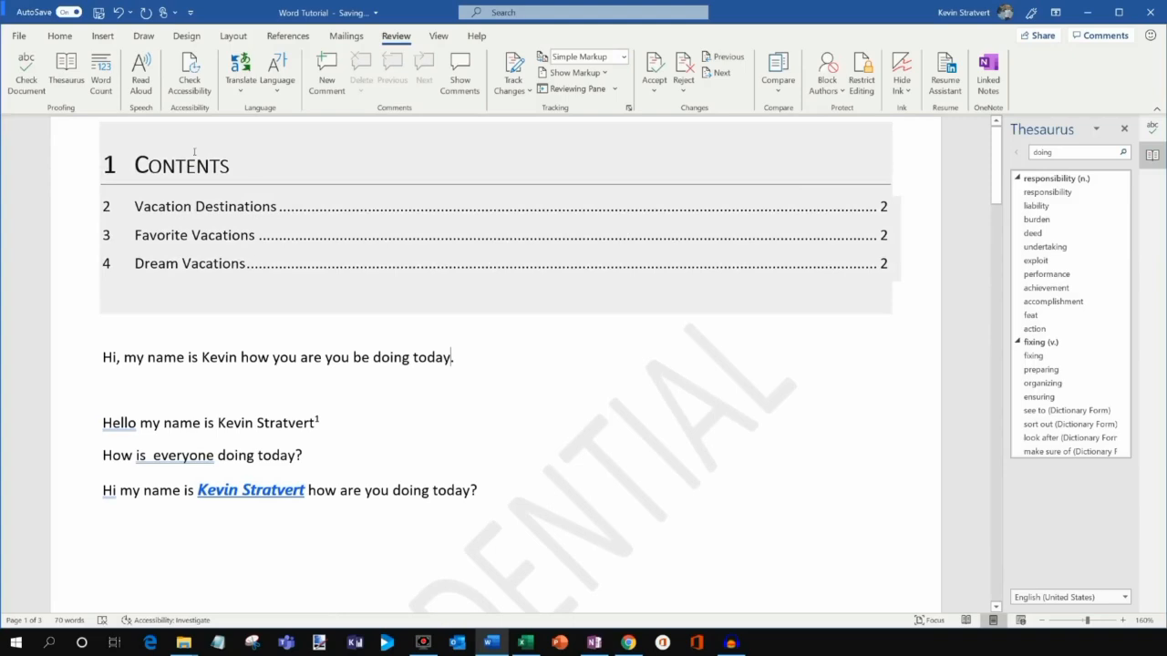
{"action": "left_click", "coordinate": [101, 83]}
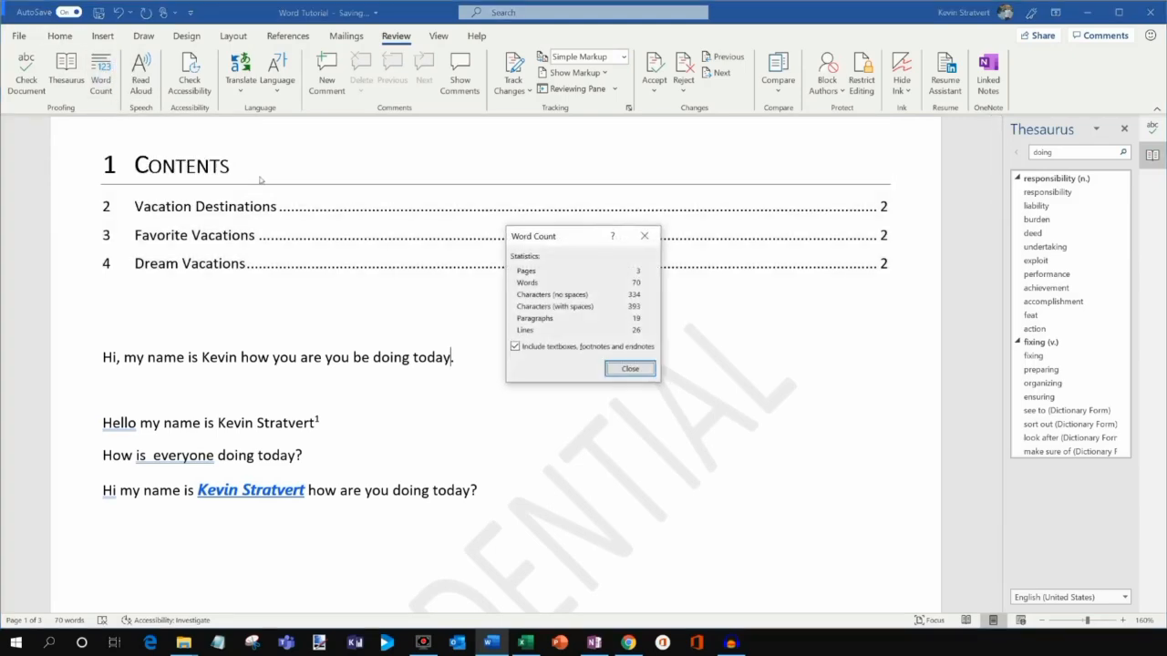
{"action": "left_click", "coordinate": [631, 369]}
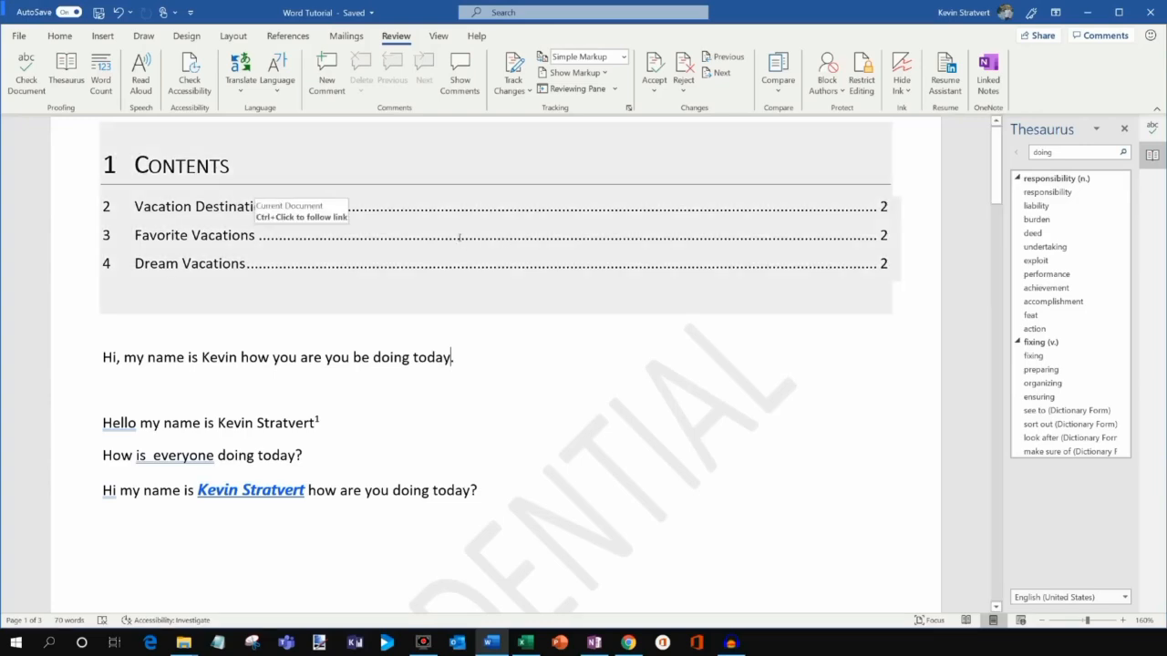
Copy an anyone-can-edit share link to Word Tutorial.docx and dismiss the confirmation.
{"action": "left_click", "coordinate": [322, 363]}
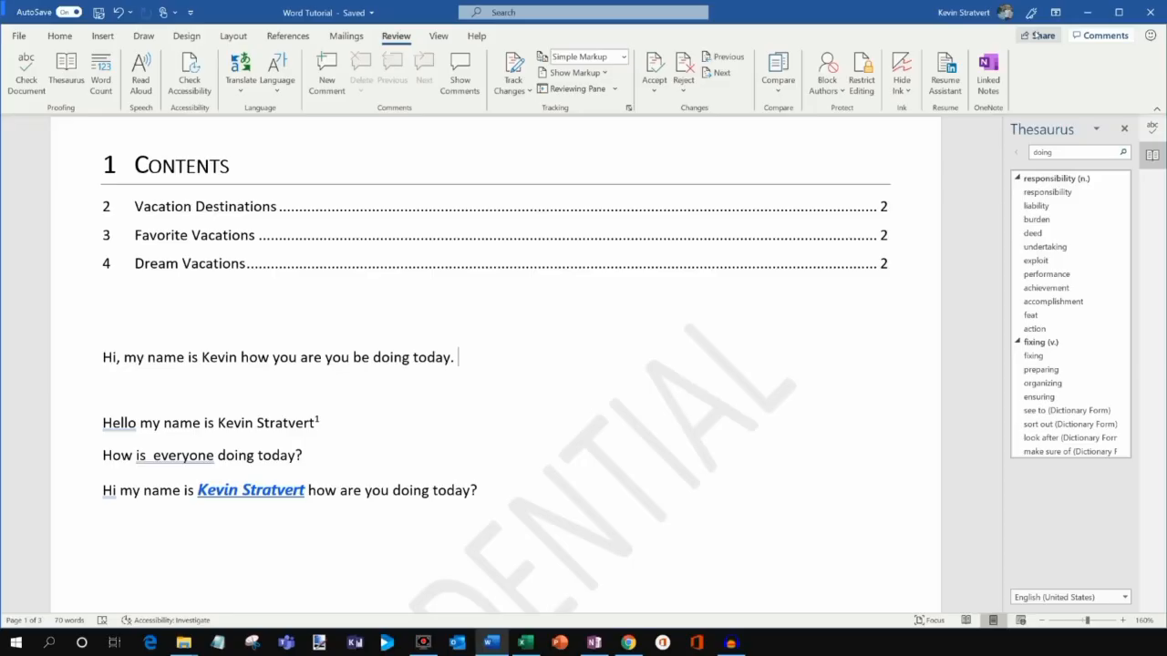
{"action": "left_click", "coordinate": [1039, 36]}
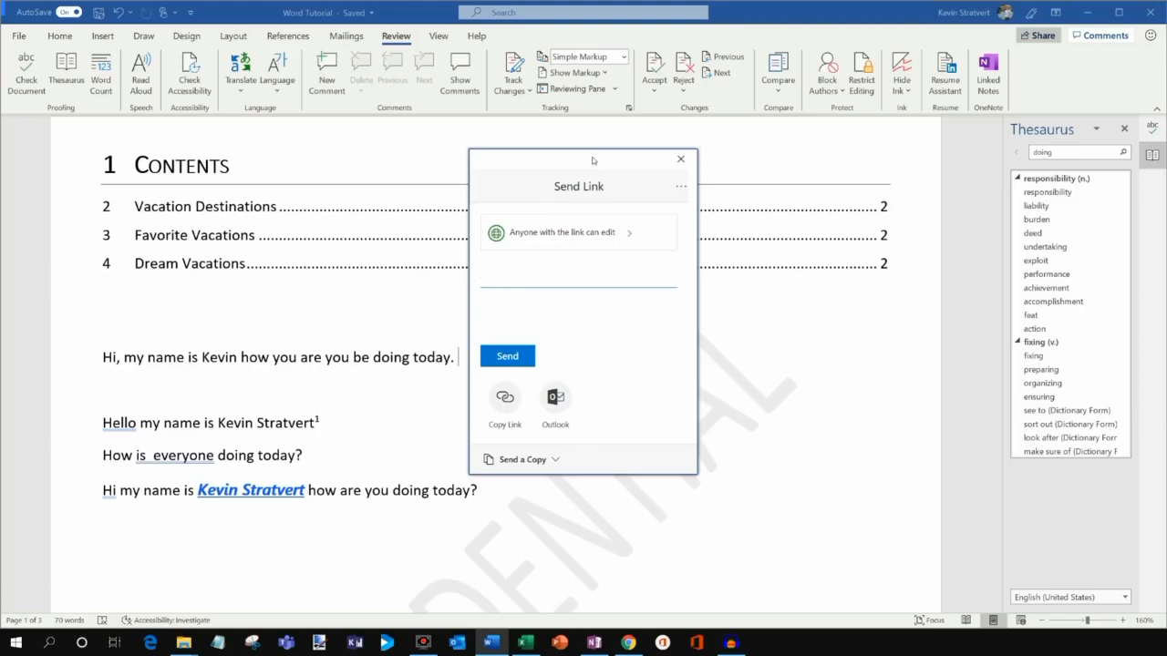
{"action": "left_click", "coordinate": [506, 401]}
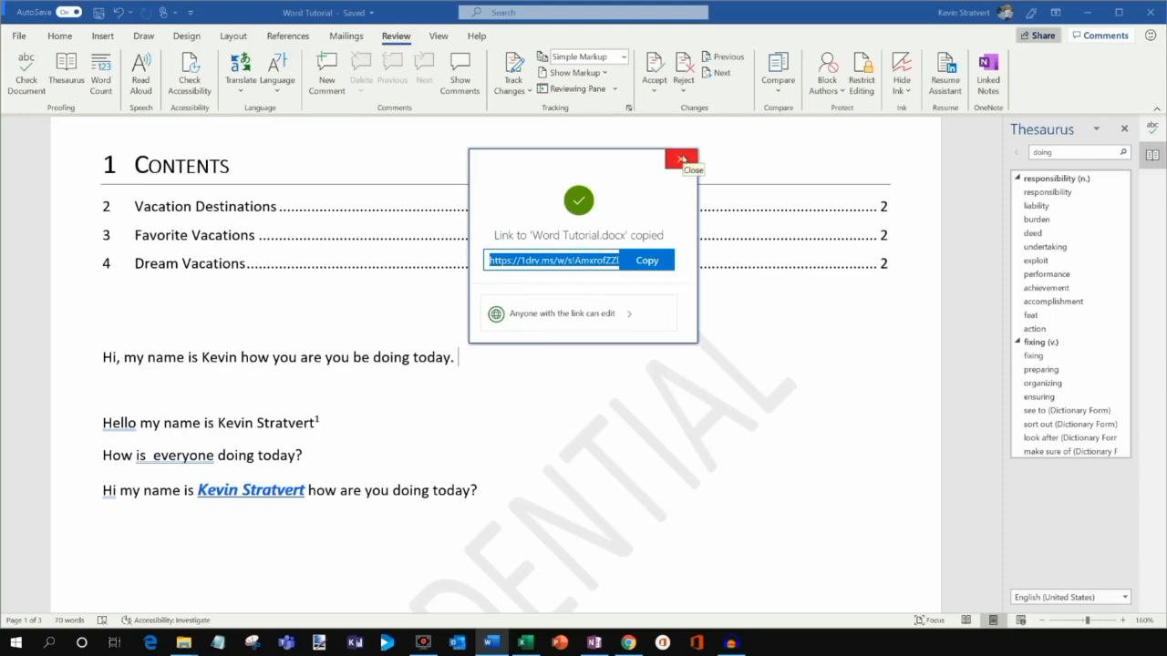
{"action": "left_click", "coordinate": [682, 160]}
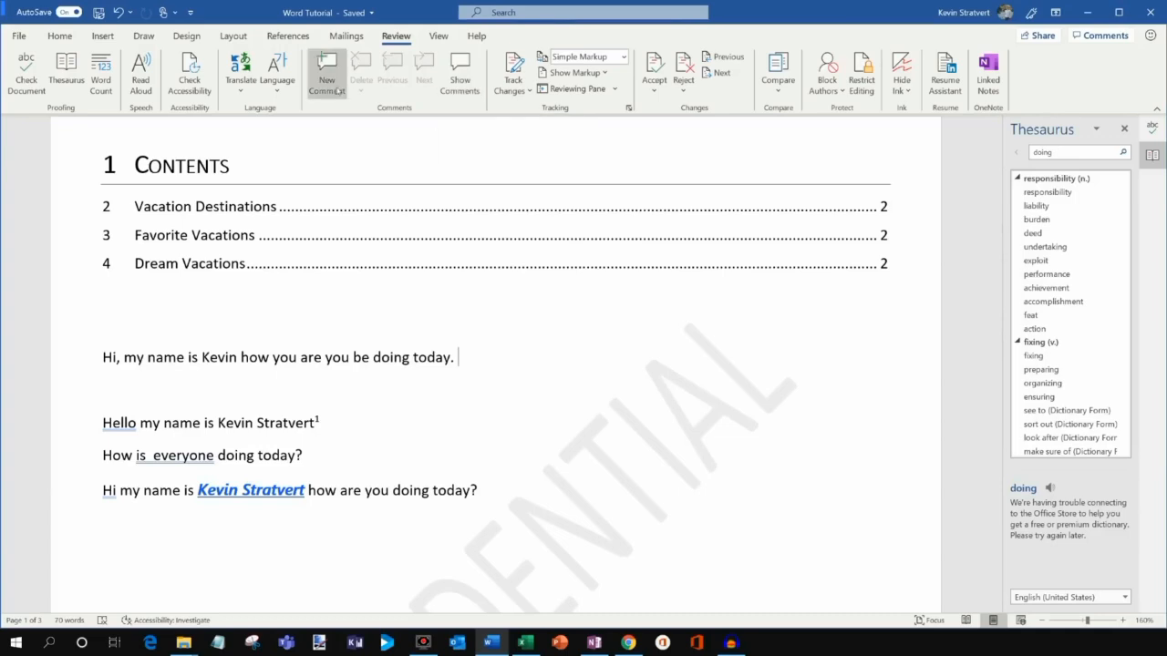
Post the comment 'Please review this paragraph' on 'today' in the greeting sentence.
{"action": "left_click", "coordinate": [327, 84]}
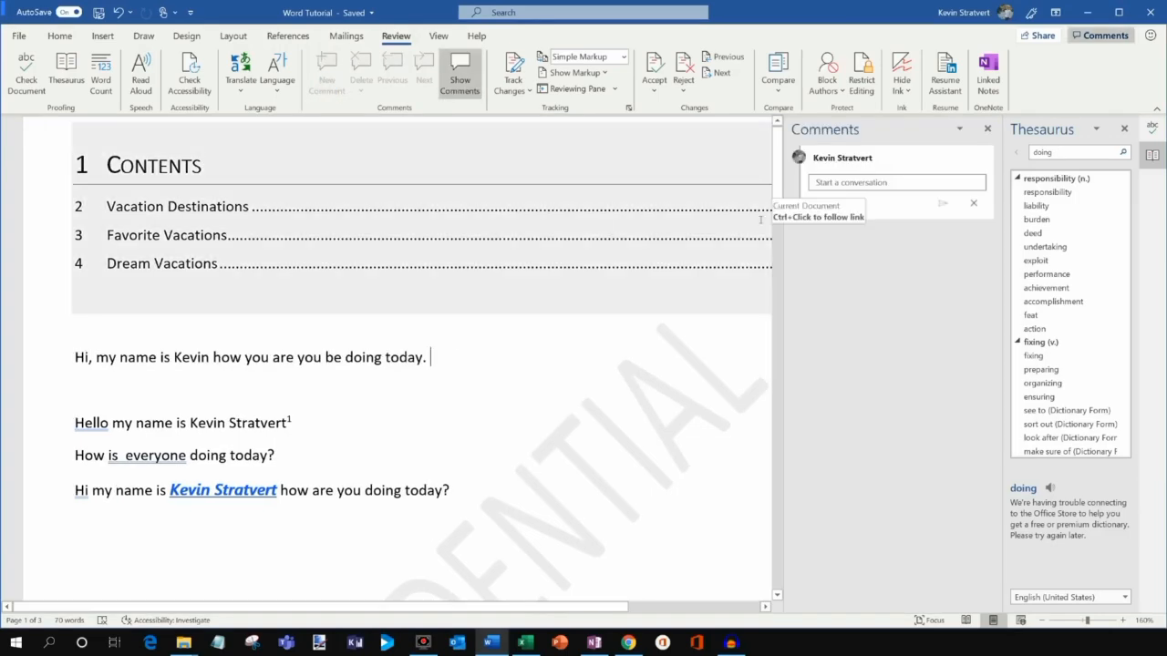
{"action": "left_click", "coordinate": [846, 186]}
{"action": "type", "text": "Plea"}
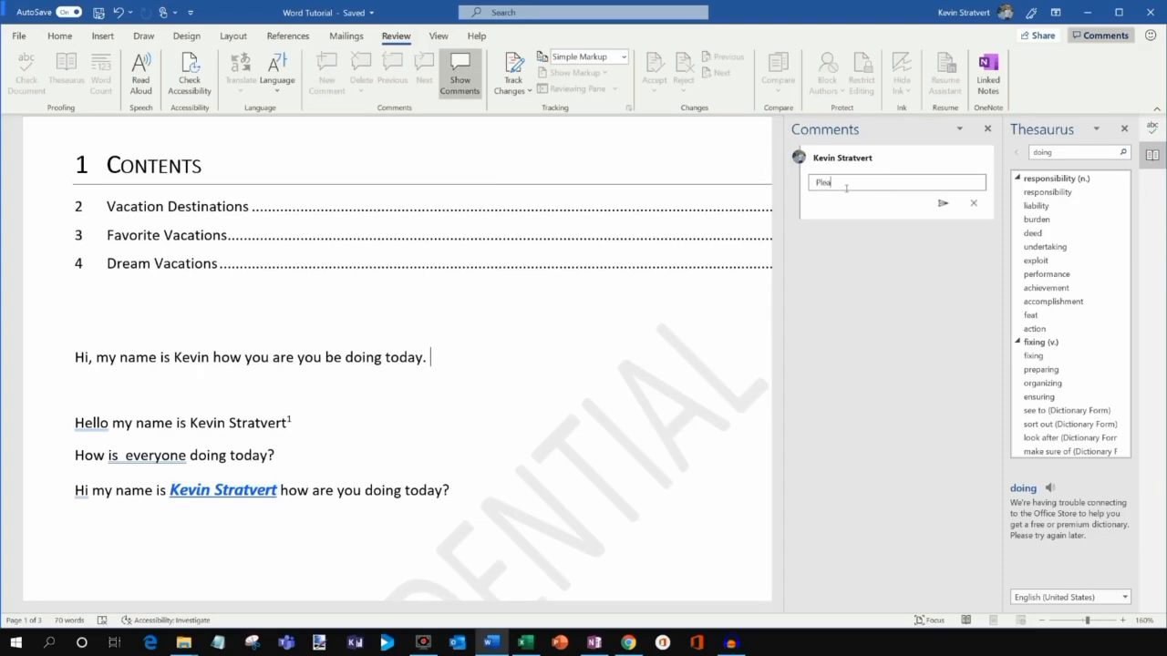
{"action": "type", "text": "se review this paragraph"}
{"action": "left_click", "coordinate": [943, 203]}
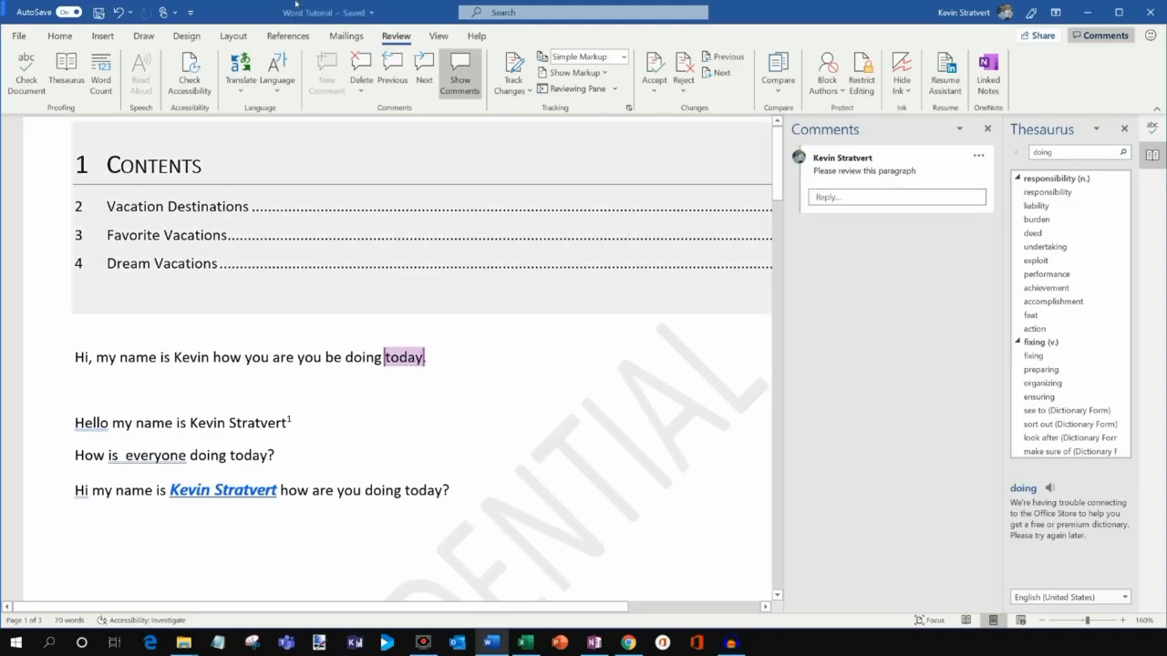
{"action": "left_click", "coordinate": [487, 364]}
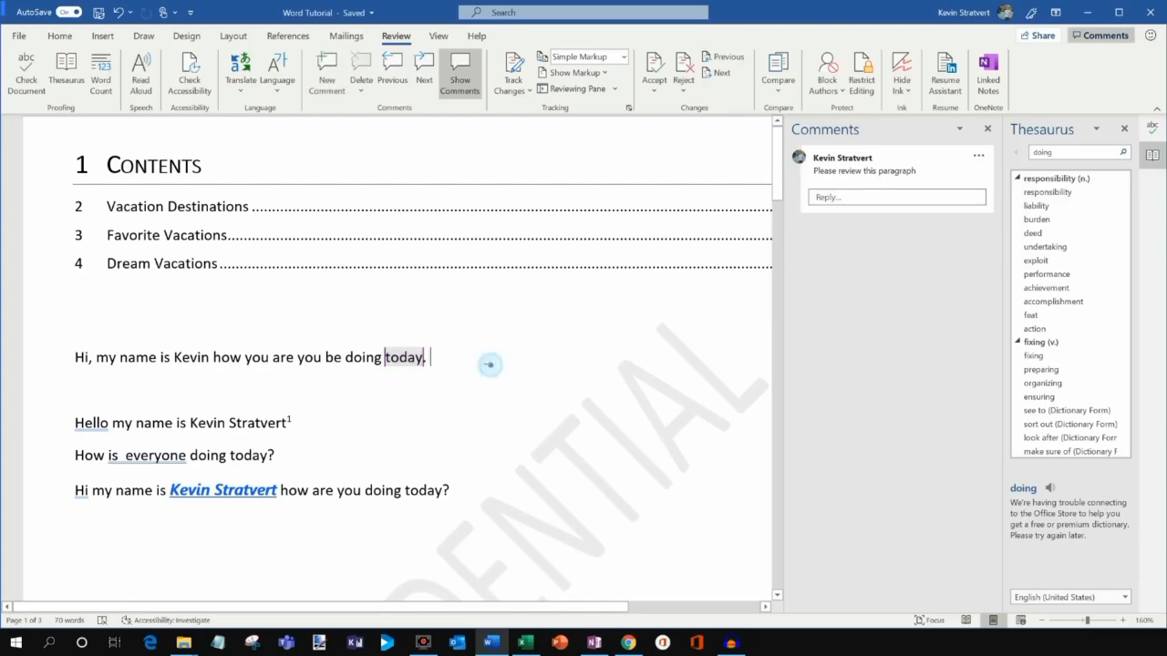
{"action": "left_click", "coordinate": [521, 86]}
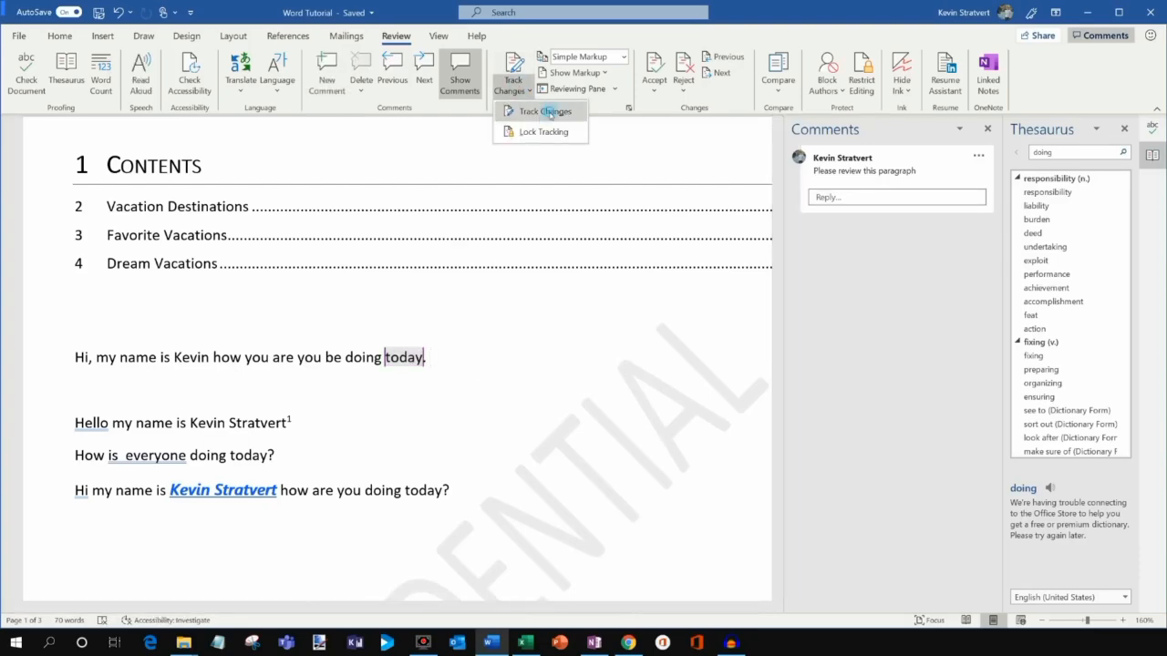
{"action": "left_click", "coordinate": [550, 112]}
{"action": "left_click", "coordinate": [521, 89]}
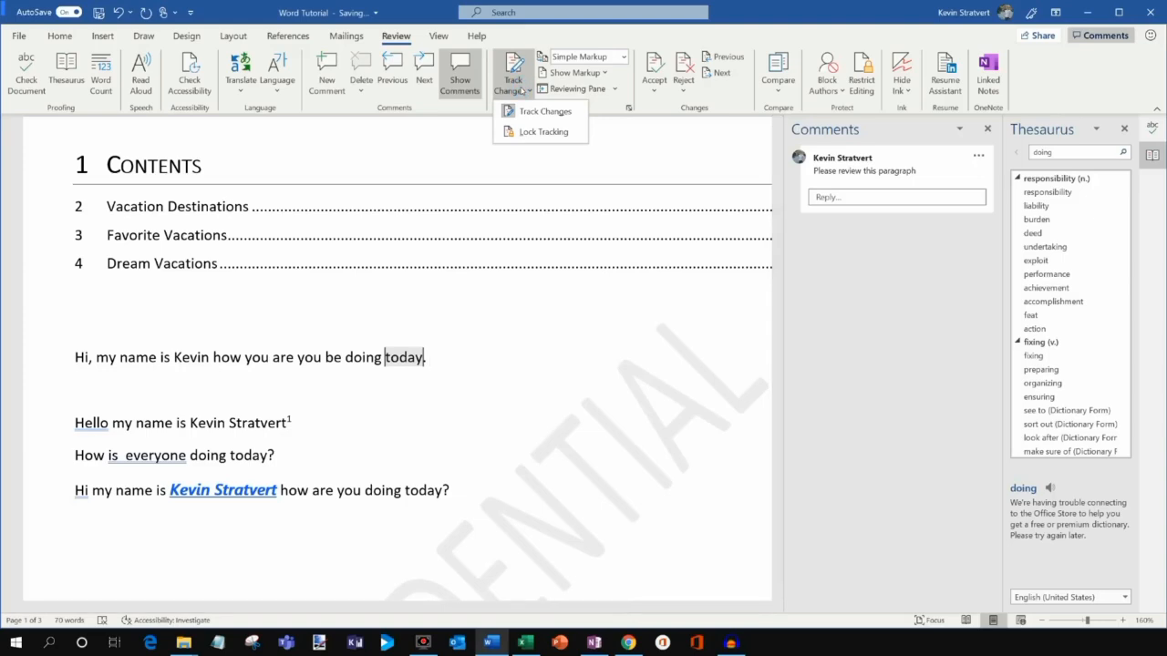
{"action": "left_click", "coordinate": [580, 56]}
{"action": "left_click", "coordinate": [580, 88]}
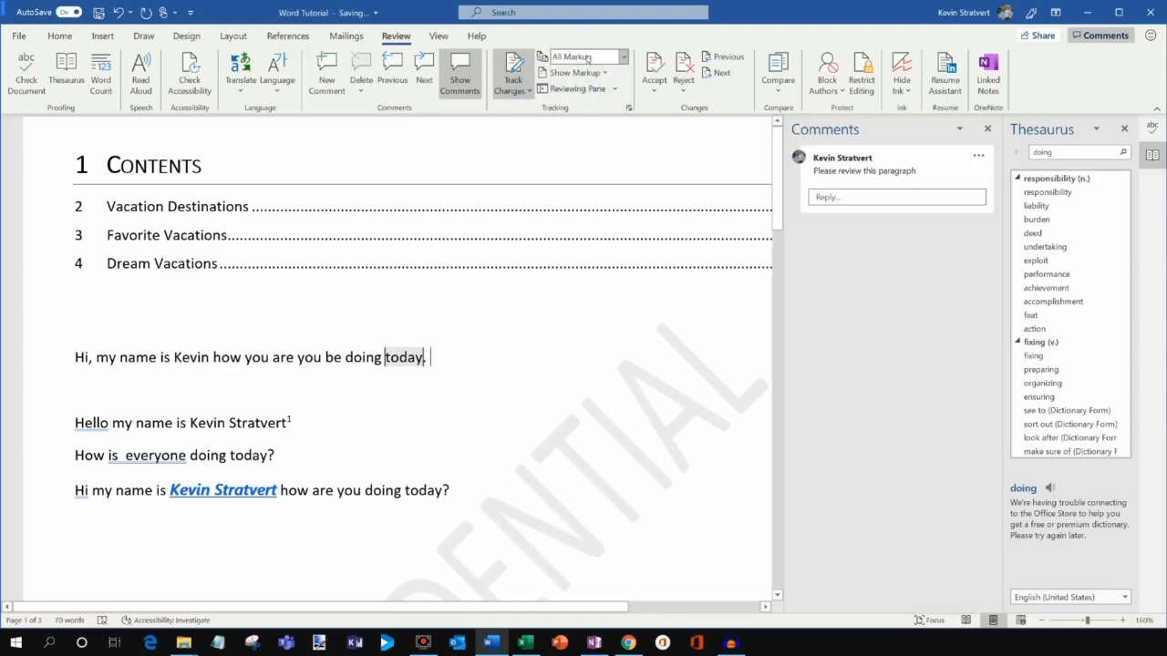
{"action": "left_click", "coordinate": [587, 57]}
{"action": "left_click", "coordinate": [580, 73]}
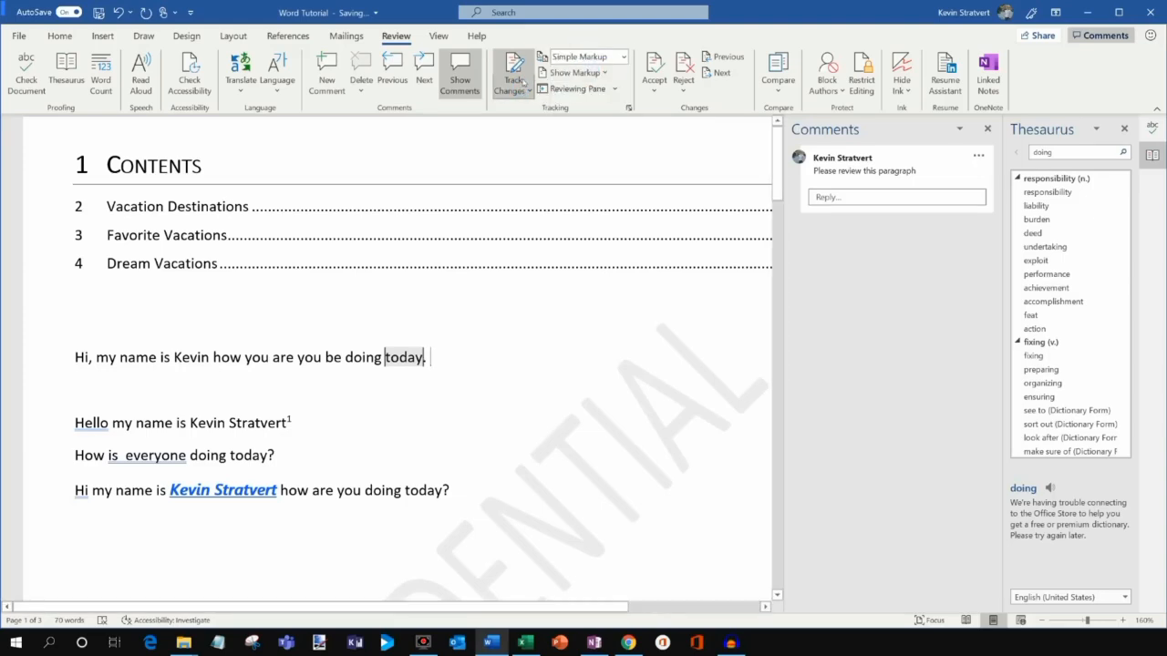
{"action": "left_click", "coordinate": [522, 89]}
{"action": "left_click", "coordinate": [545, 111]}
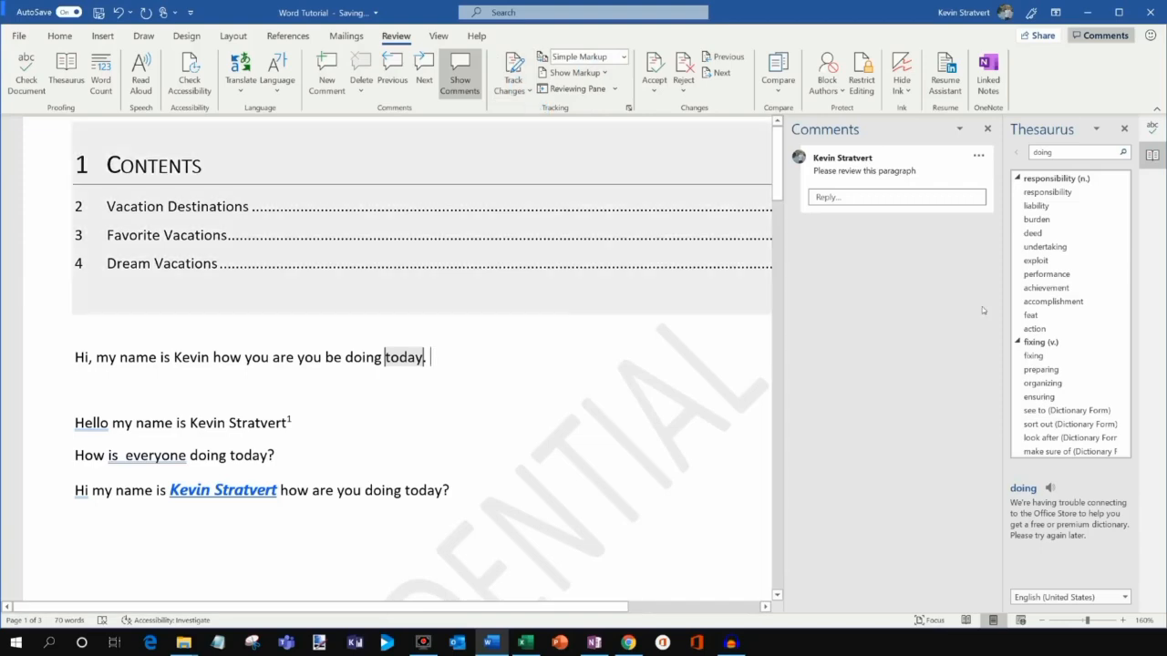
{"action": "key", "text": "alt+Tab"}
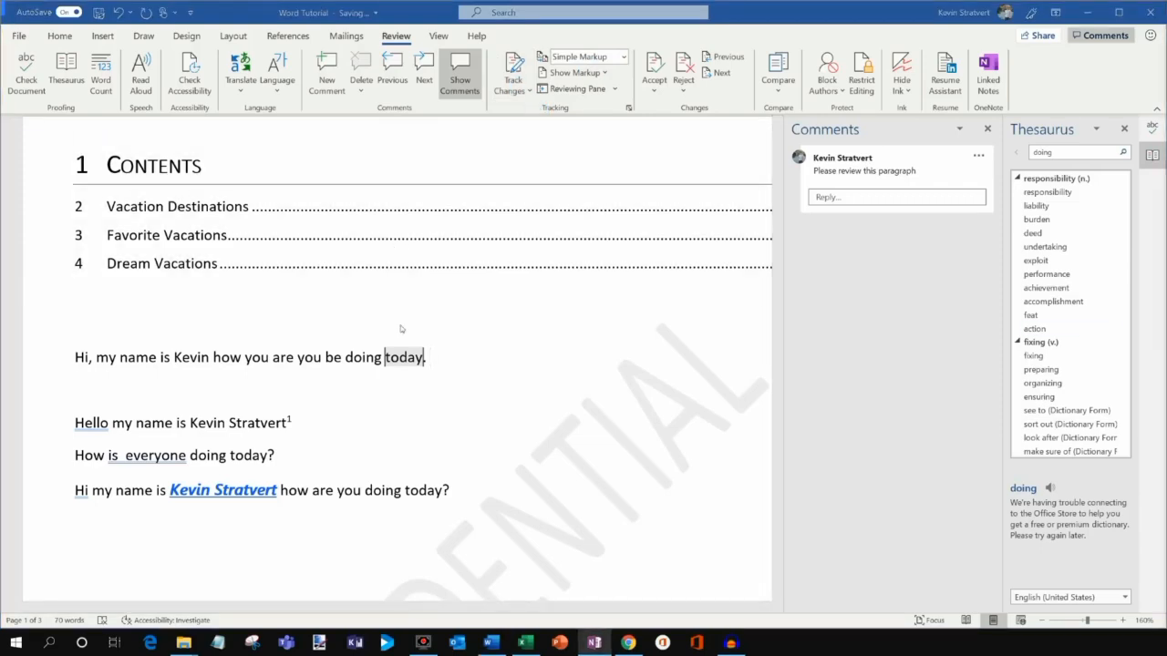
{"action": "left_click", "coordinate": [474, 347]}
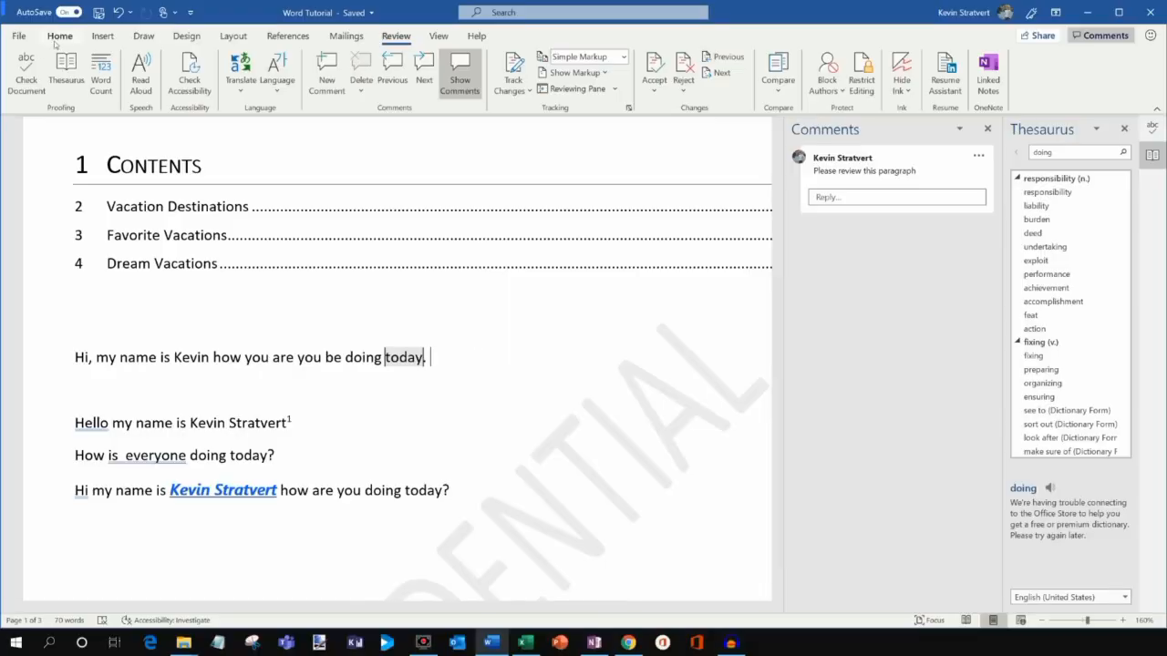
{"action": "left_click", "coordinate": [76, 36]}
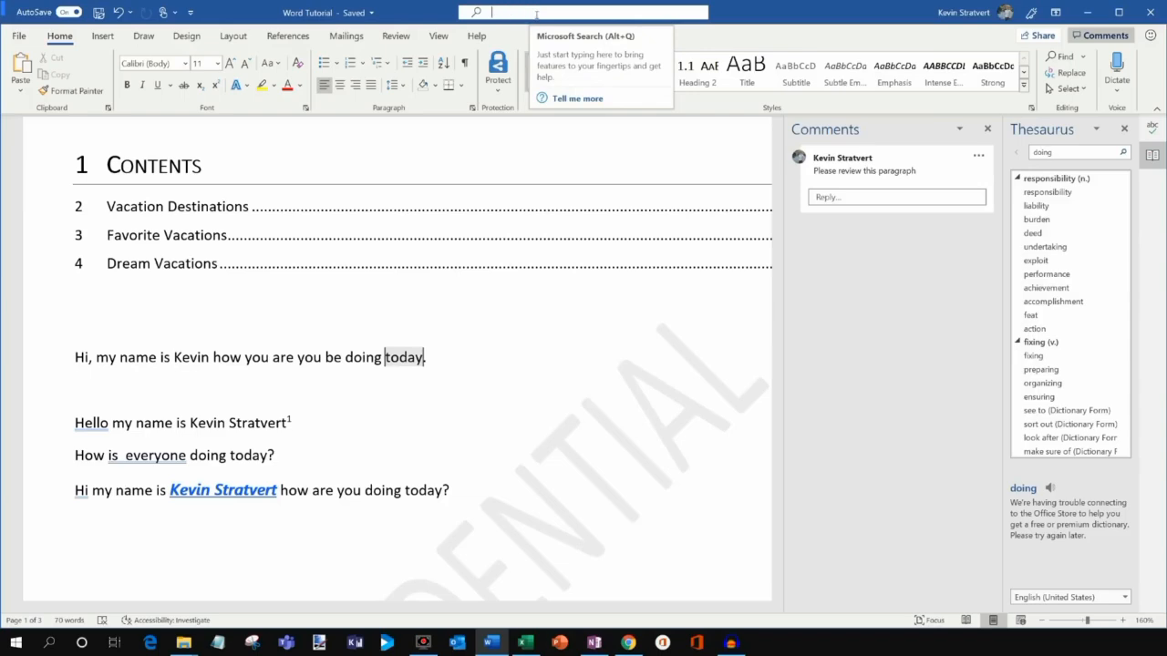
{"action": "left_click", "coordinate": [532, 13]}
{"action": "type", "text": "word count"}
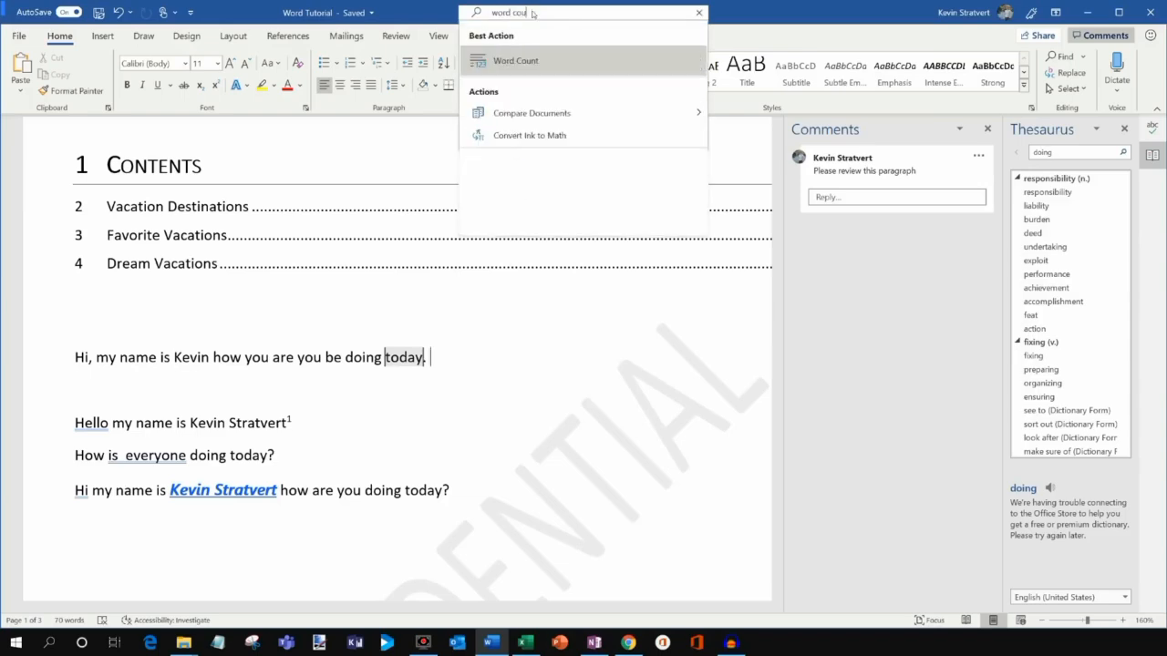
{"action": "left_click", "coordinate": [552, 60]}
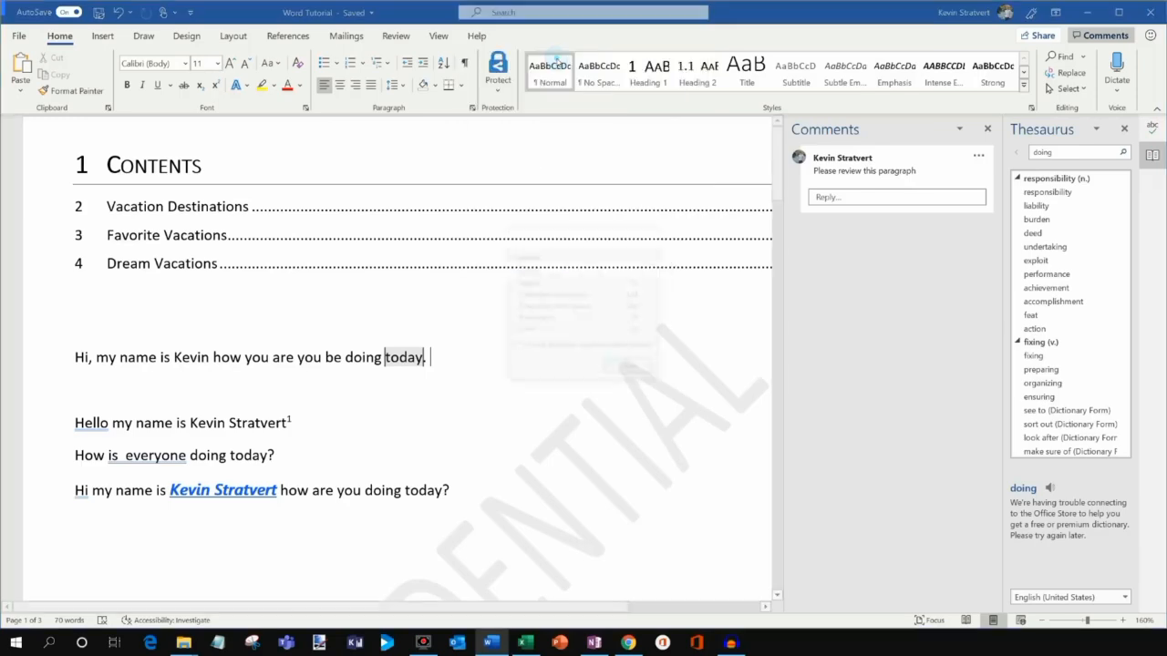
{"action": "left_click", "coordinate": [644, 236]}
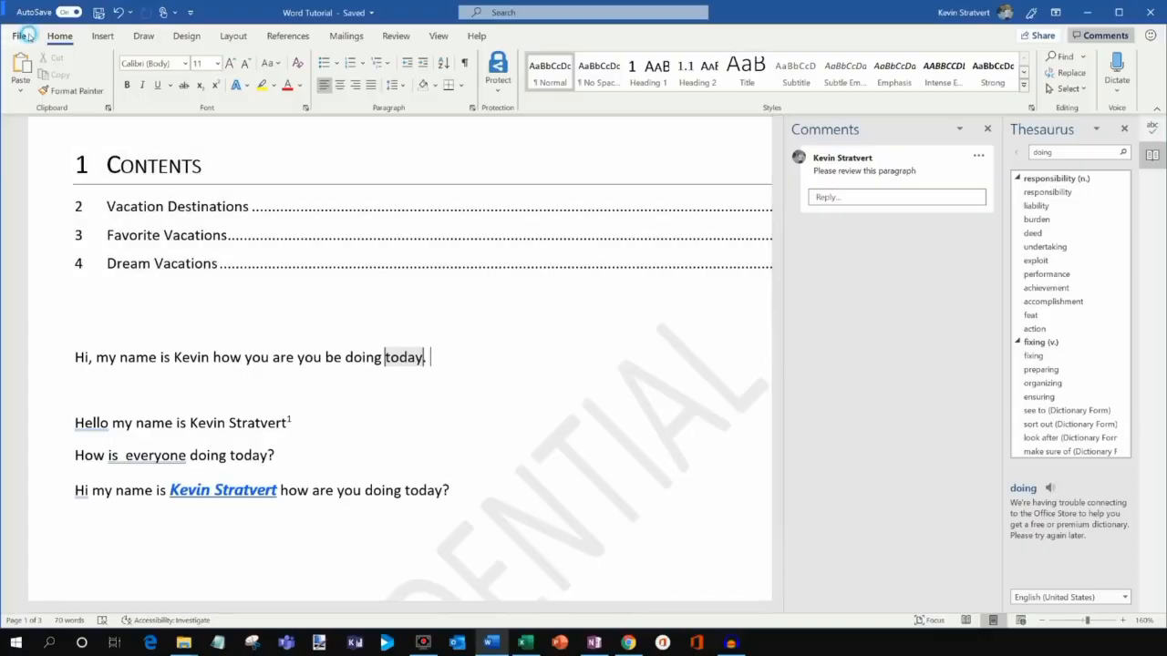
{"action": "left_click", "coordinate": [22, 36]}
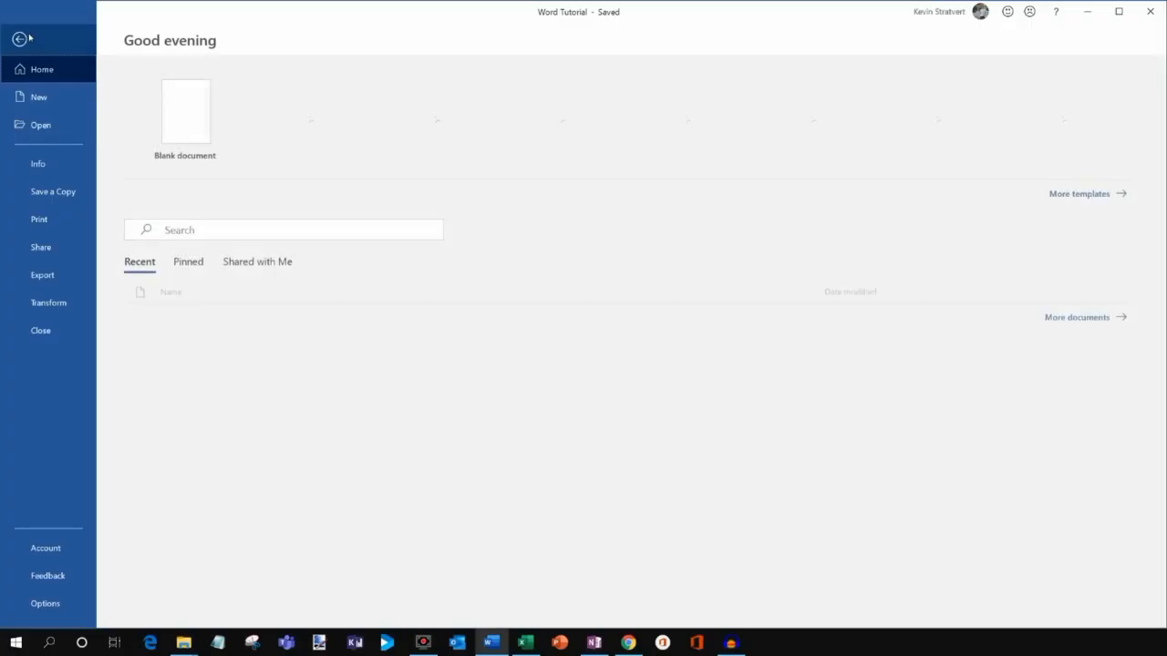
{"action": "left_click", "coordinate": [63, 310]}
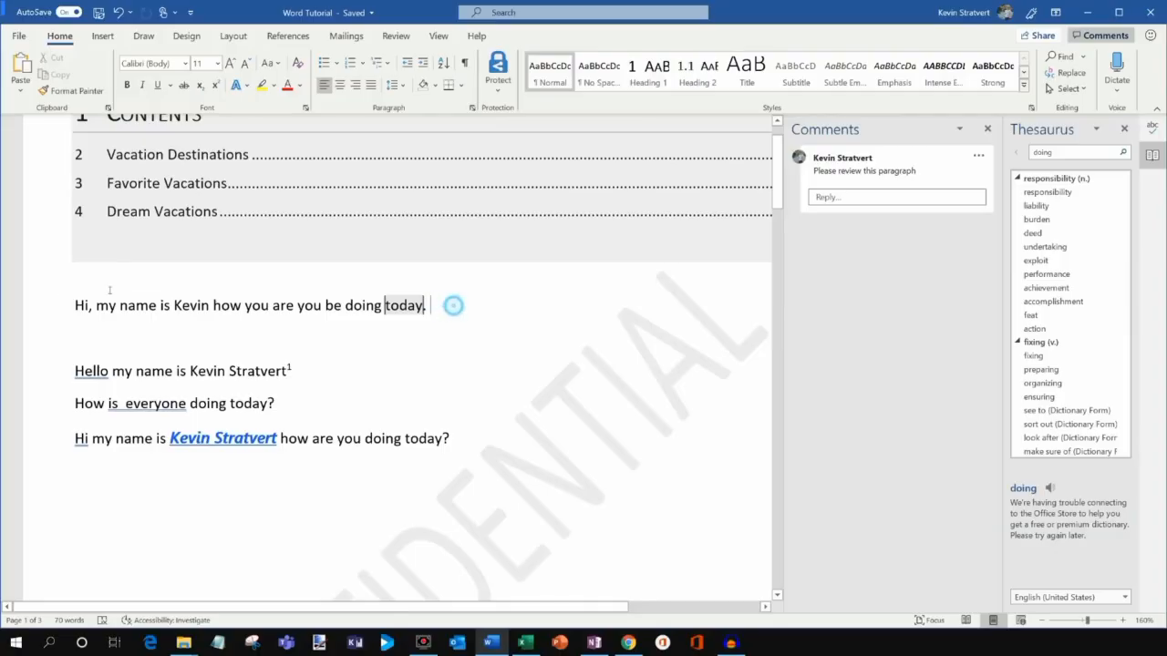
{"action": "left_click_drag", "start_coordinate": [453, 305], "coordinate": [77, 301]}
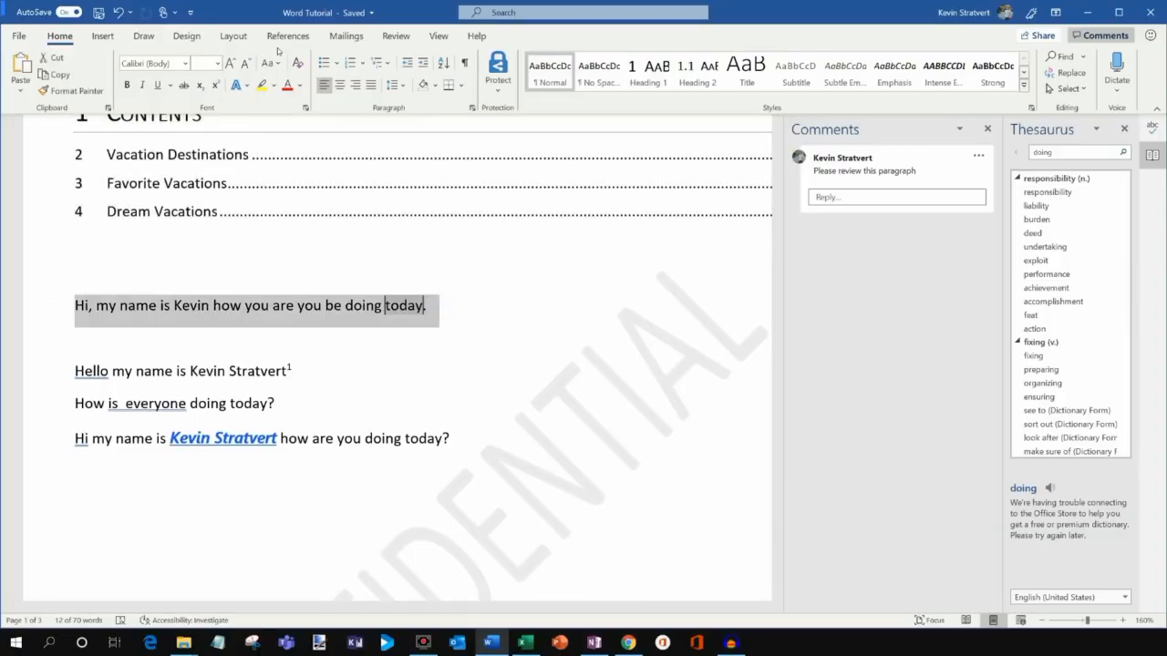
Replace the selected greeting sentence with its German translation and close the Comments pane.
{"action": "left_click", "coordinate": [395, 37]}
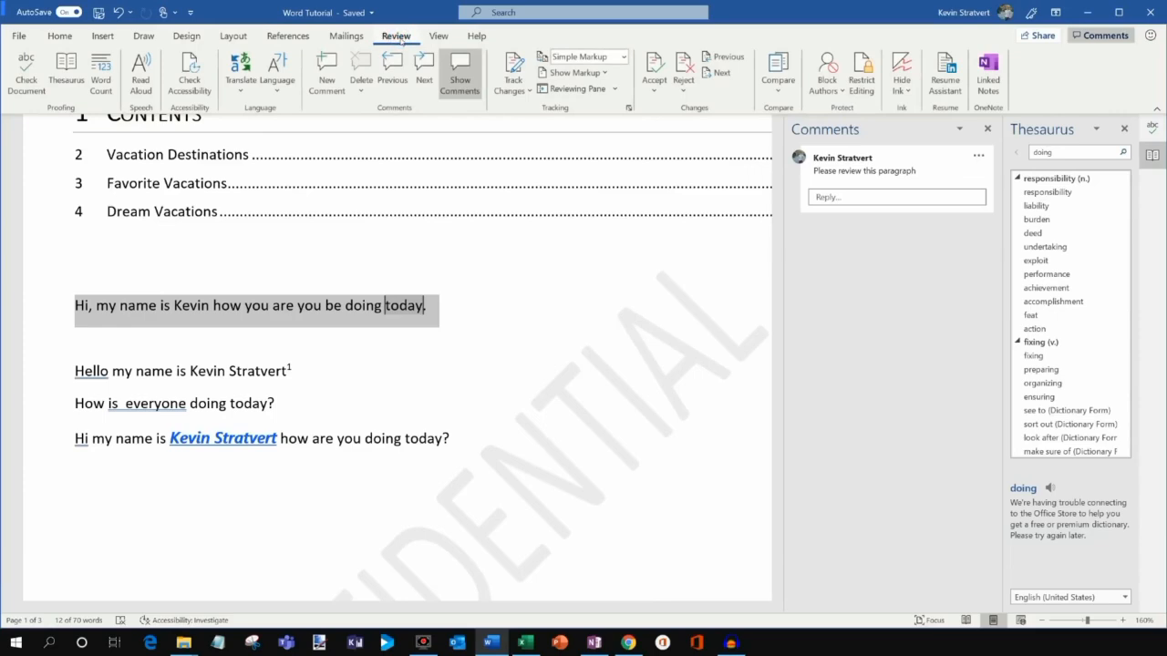
{"action": "left_click", "coordinate": [241, 84]}
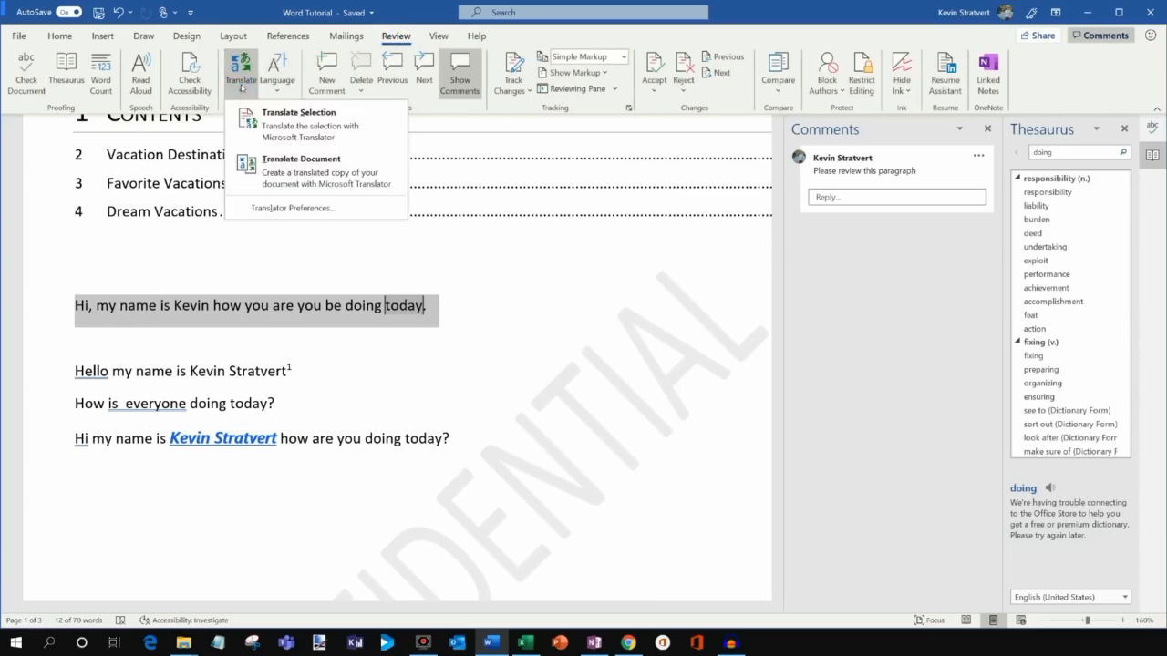
{"action": "left_click", "coordinate": [300, 121]}
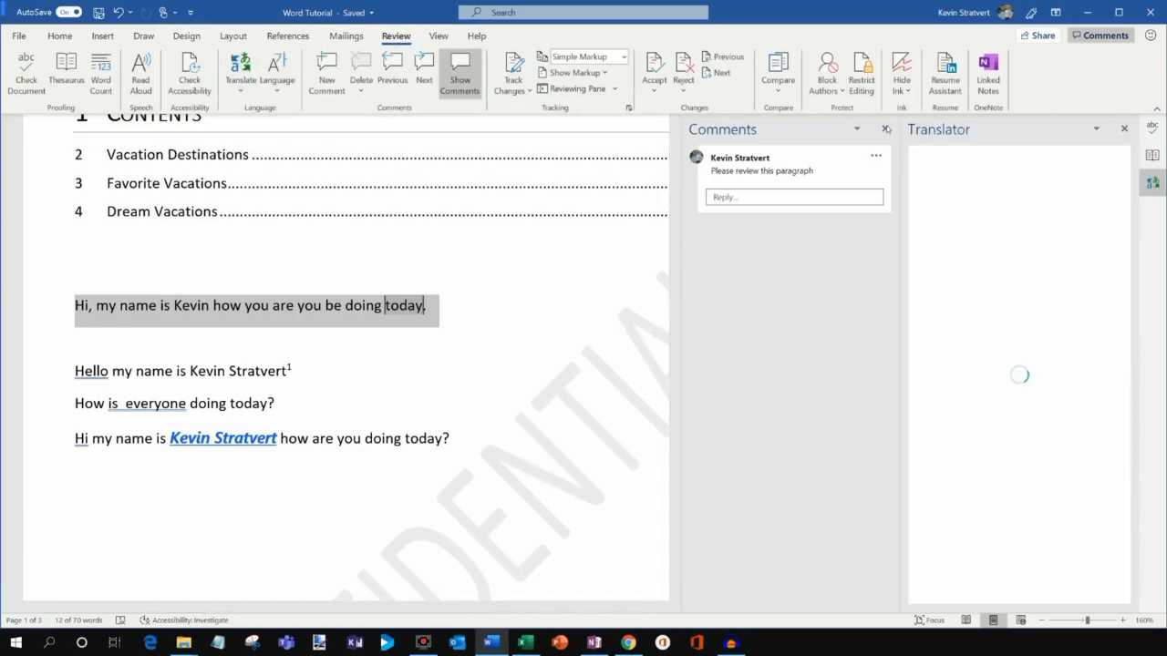
{"action": "left_click", "coordinate": [885, 129]}
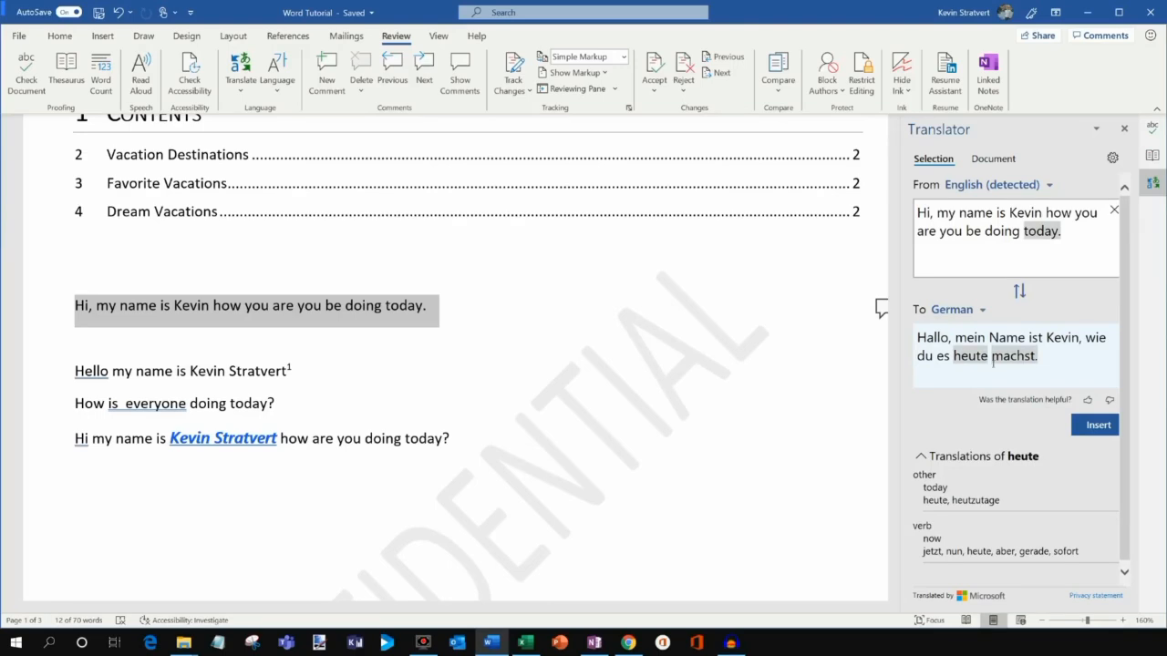
{"action": "left_click", "coordinate": [1097, 425]}
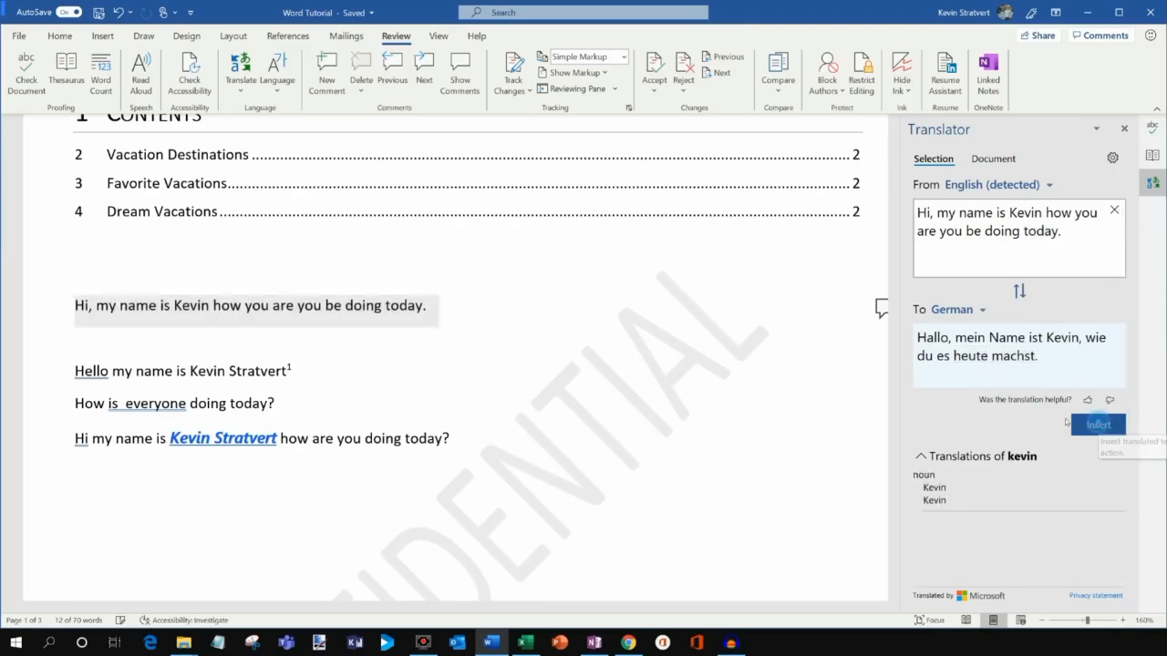
{"action": "left_click", "coordinate": [384, 215]}
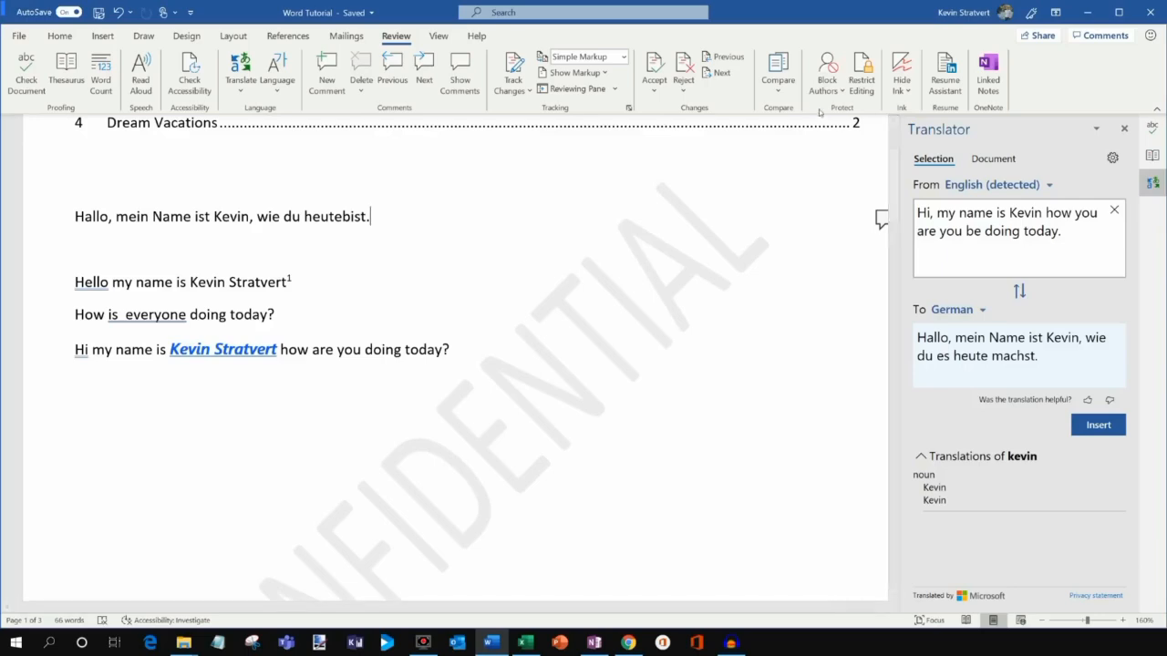
{"action": "left_click", "coordinate": [952, 79]}
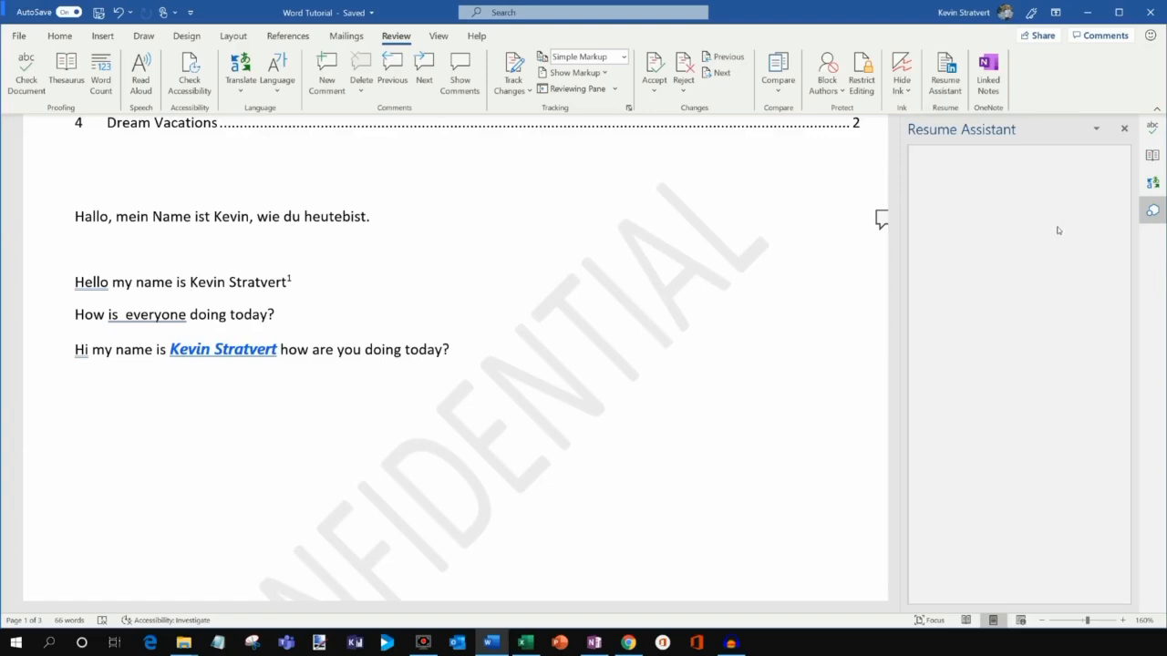
{"action": "left_click", "coordinate": [1019, 386]}
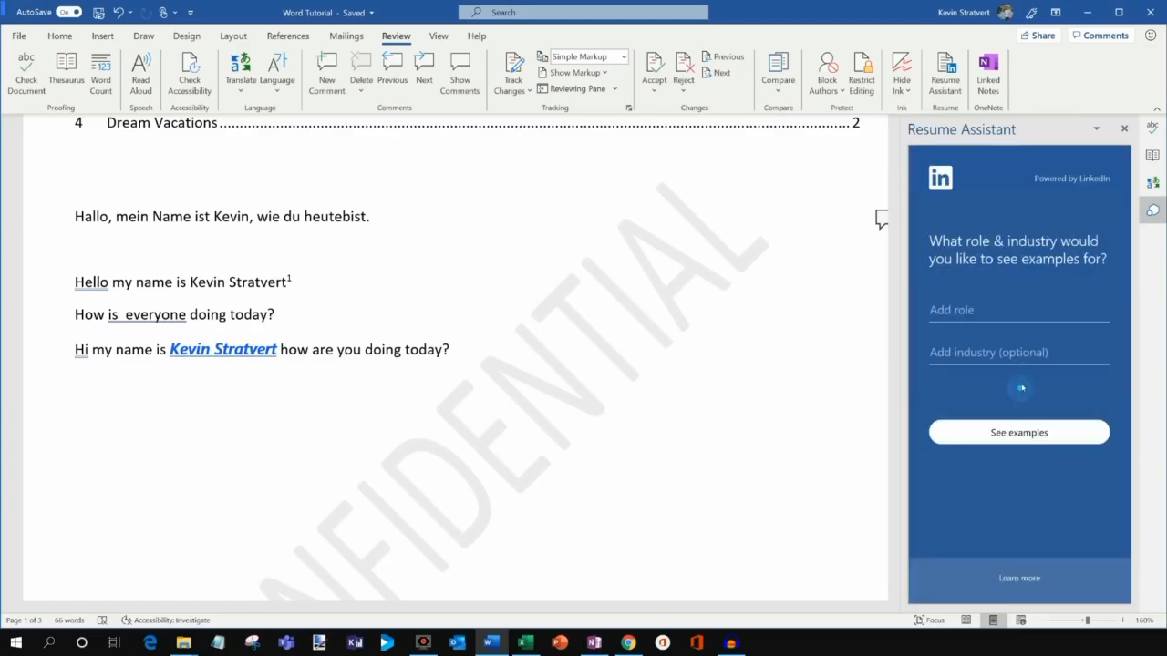
{"action": "left_click", "coordinate": [978, 310]}
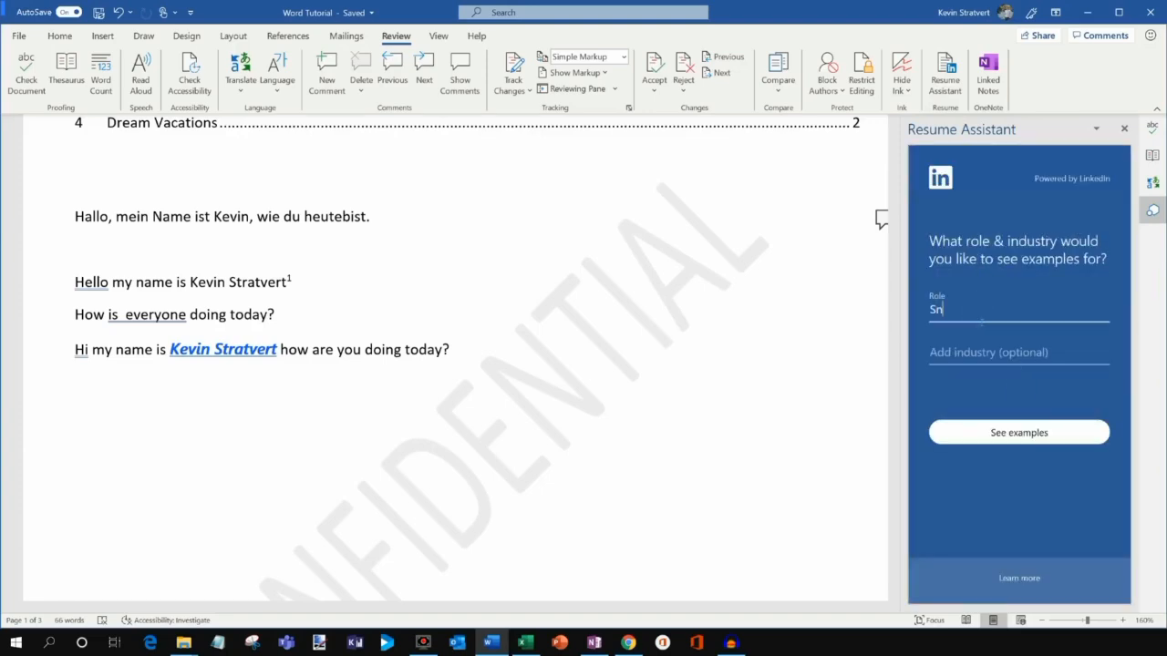
{"action": "type", "text": "Sn"}
{"action": "key", "text": "BackSpace"}
{"action": "type", "text": "enior "}
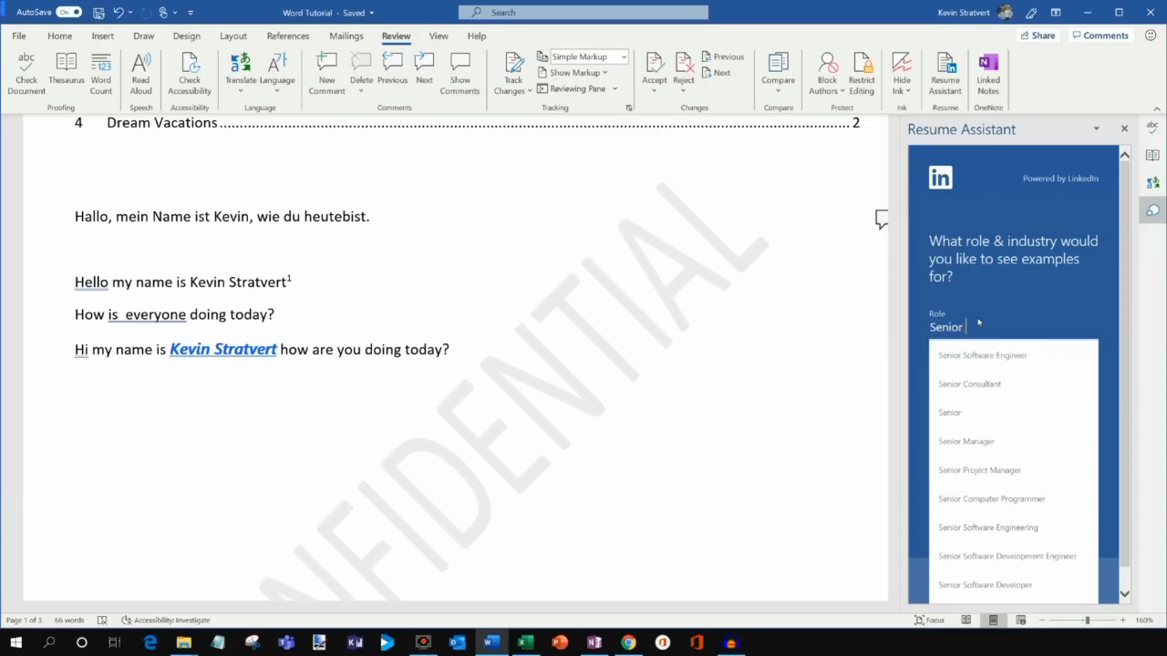
{"action": "type", "text": "program manag"}
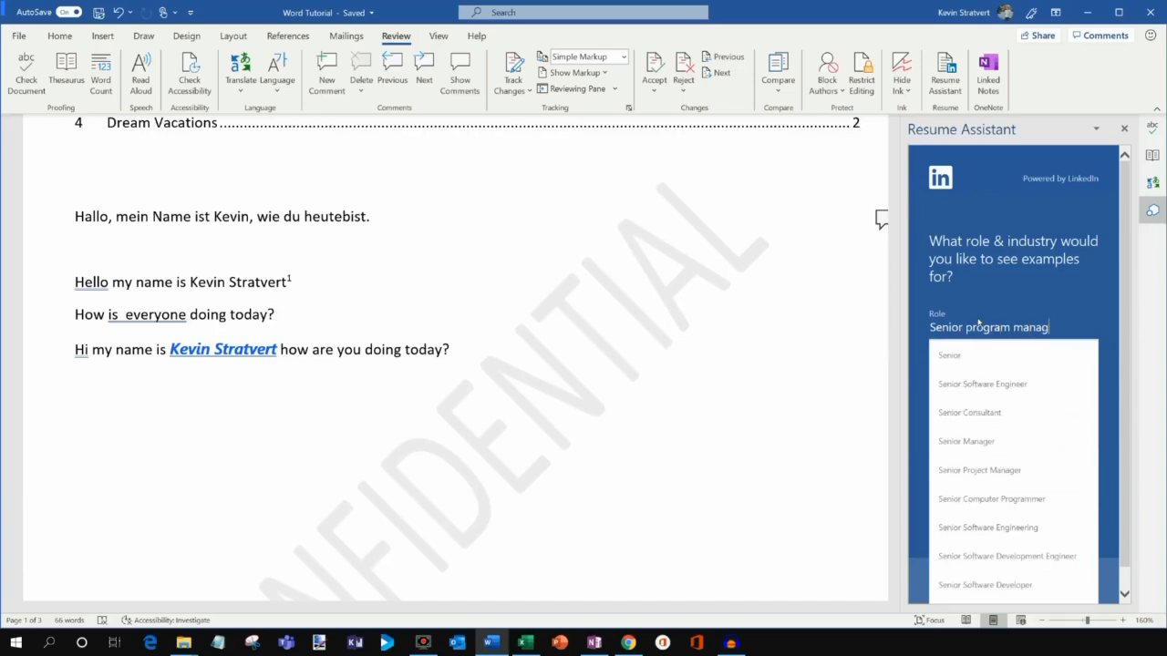
{"action": "type", "text": "er"}
{"action": "left_click", "coordinate": [992, 355]}
{"action": "left_click", "coordinate": [1014, 354]}
{"action": "type", "text": "tech"}
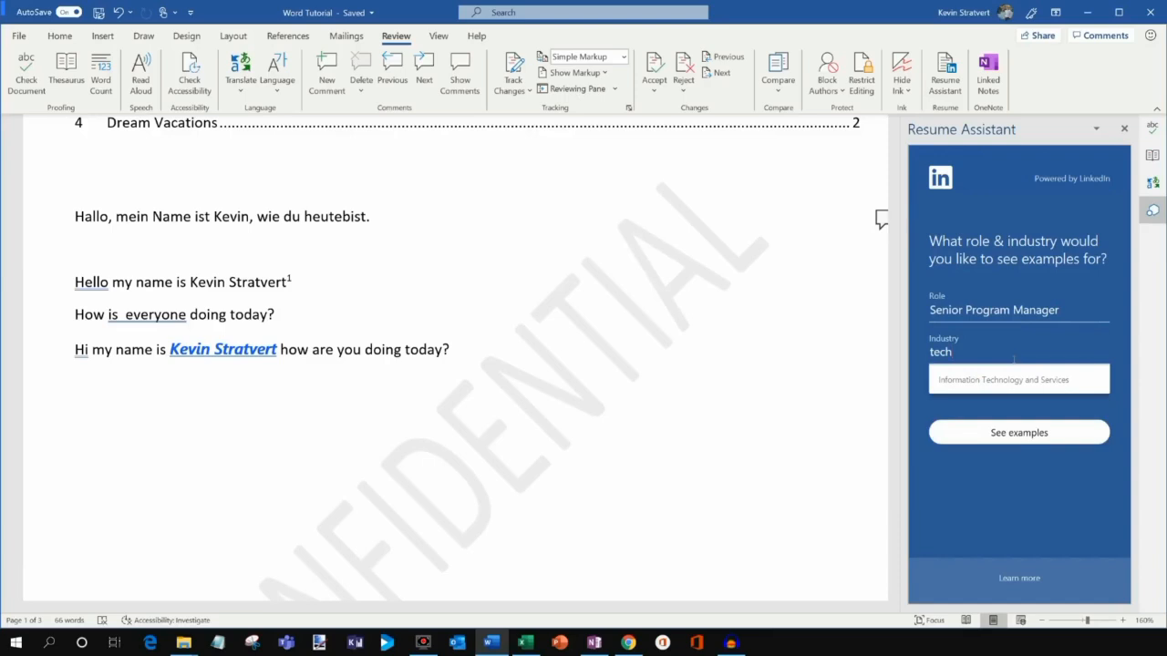
{"action": "left_click", "coordinate": [1011, 381]}
{"action": "left_click", "coordinate": [1014, 433]}
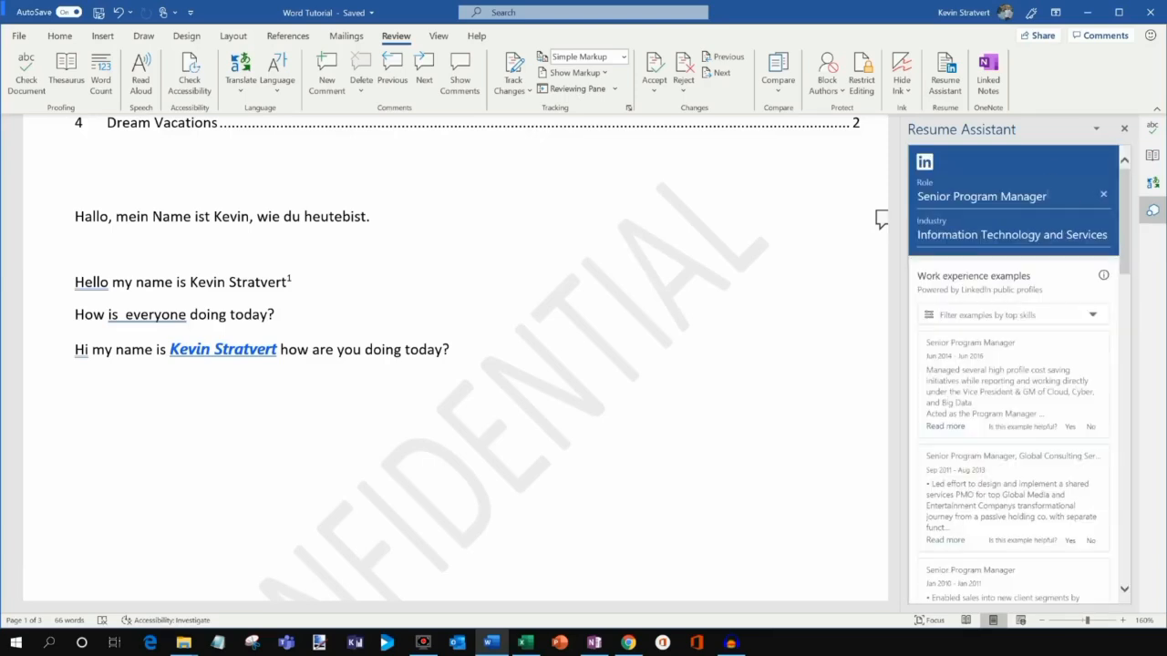
{"action": "scroll", "coordinate": [1006, 332], "scroll_direction": "down", "scroll_amount": 10}
{"action": "scroll", "coordinate": [980, 337], "scroll_direction": "up", "scroll_amount": 10}
Close the resume suggestions and the Translator pane.
{"action": "left_click", "coordinate": [1126, 130]}
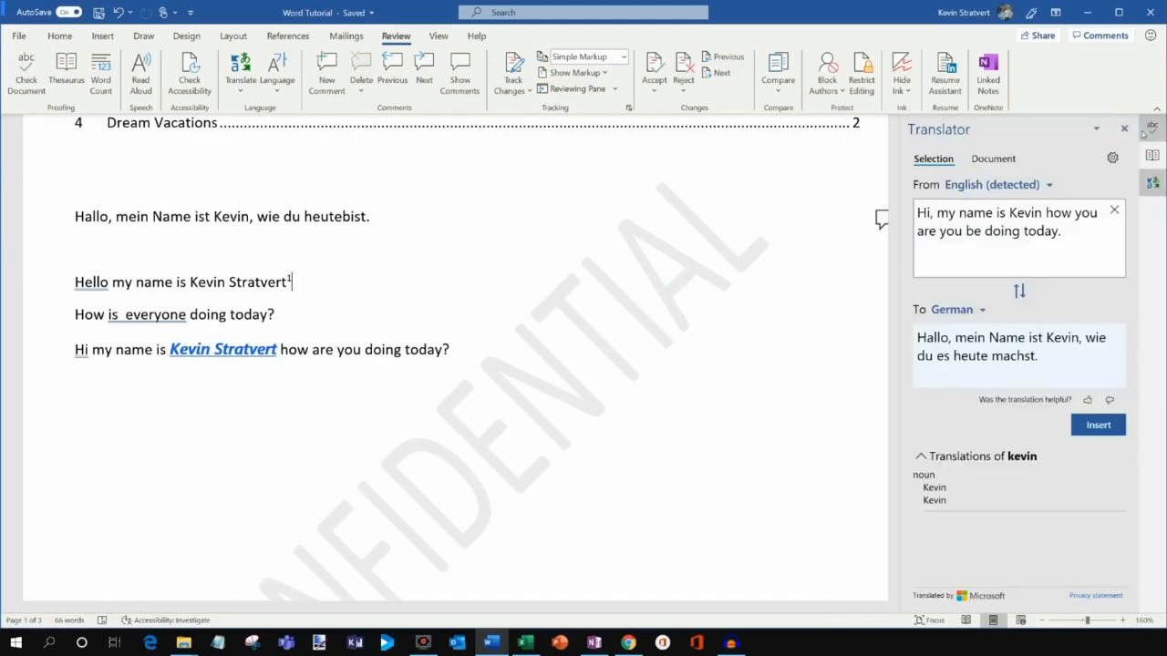
{"action": "left_click", "coordinate": [1125, 130]}
{"action": "scroll", "coordinate": [768, 279], "scroll_direction": "up", "scroll_amount": 3}
{"action": "scroll", "coordinate": [815, 224], "scroll_direction": "down", "scroll_amount": 2}
{"action": "scroll", "coordinate": [824, 214], "scroll_direction": "up", "scroll_amount": 2}
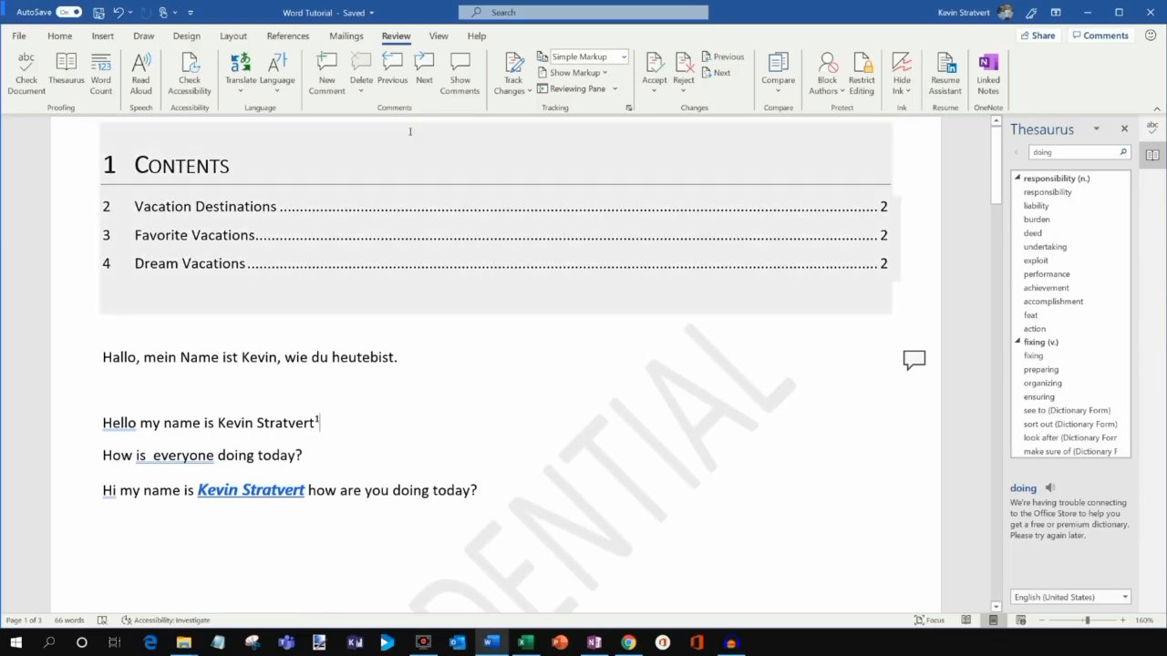
Split the document window into two panes, then remove the split.
{"action": "left_click", "coordinate": [438, 36]}
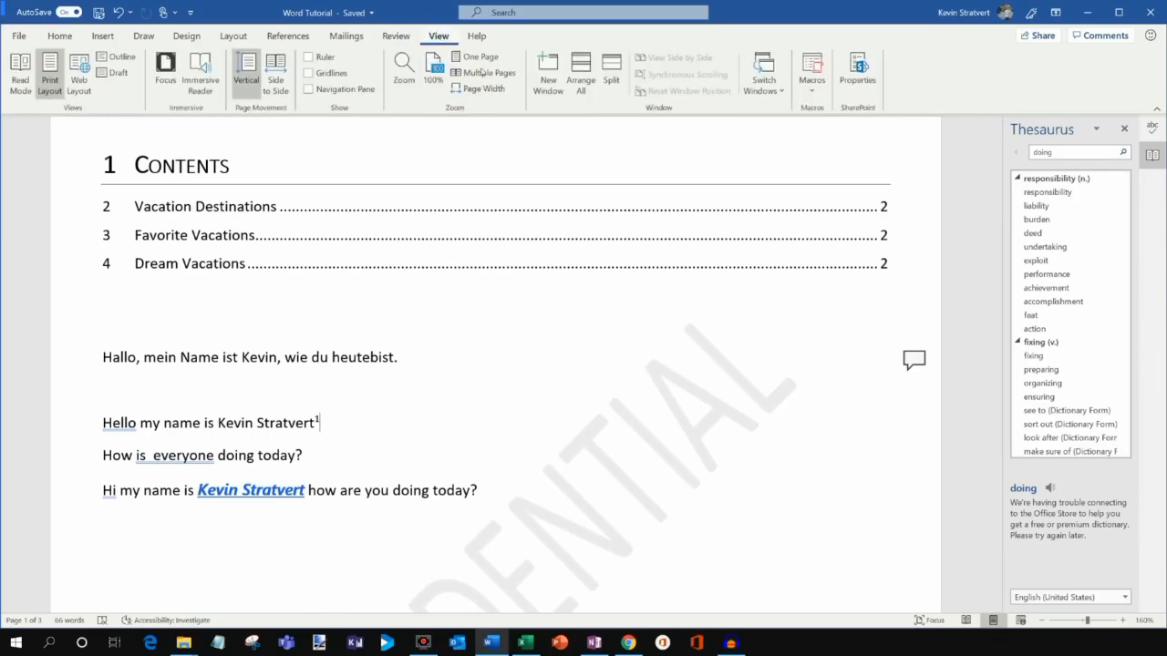
{"action": "left_click", "coordinate": [615, 80]}
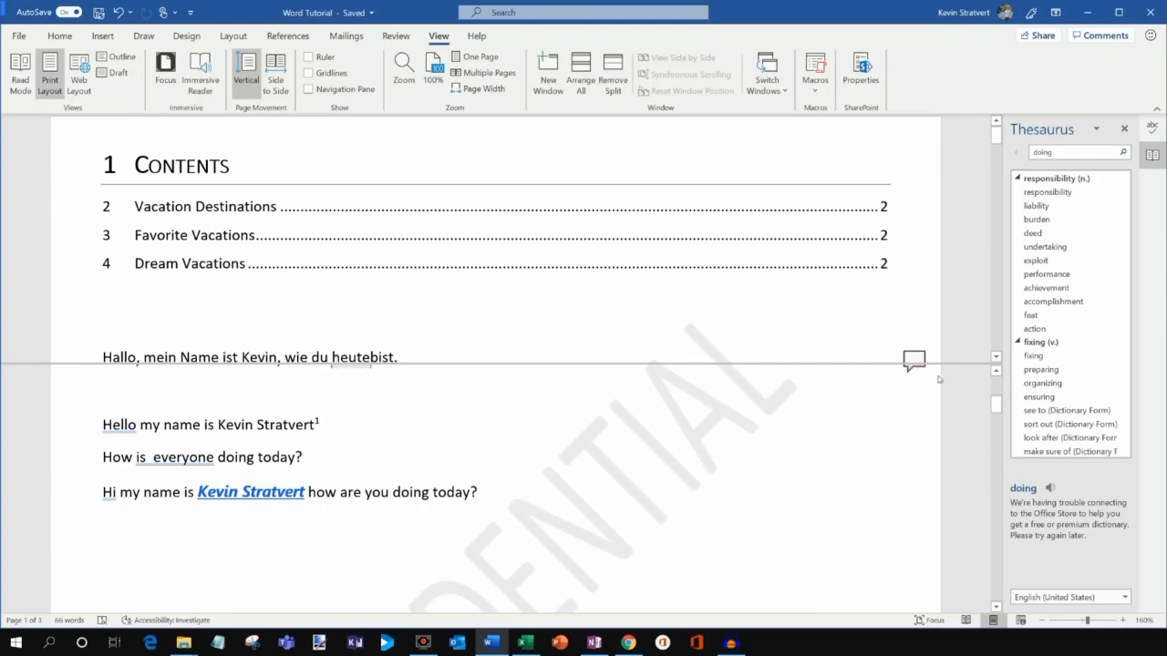
{"action": "left_click_drag", "start_coordinate": [997, 409], "coordinate": [999, 456]}
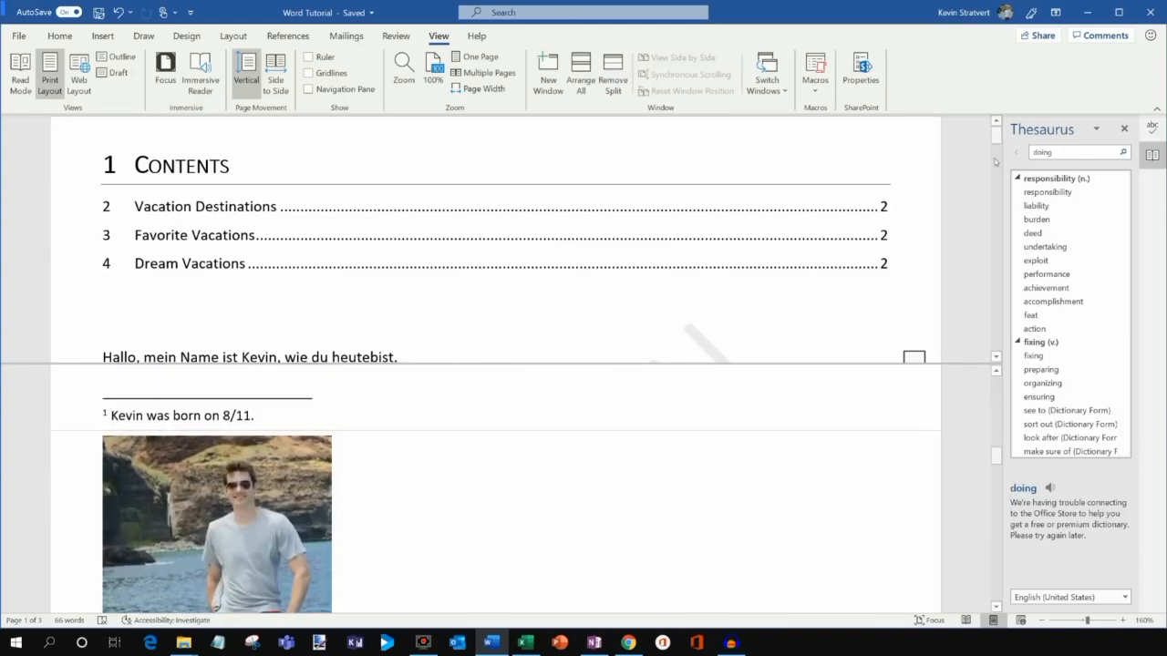
{"action": "left_click_drag", "start_coordinate": [996, 136], "coordinate": [996, 135]}
{"action": "double_click", "coordinate": [753, 364]}
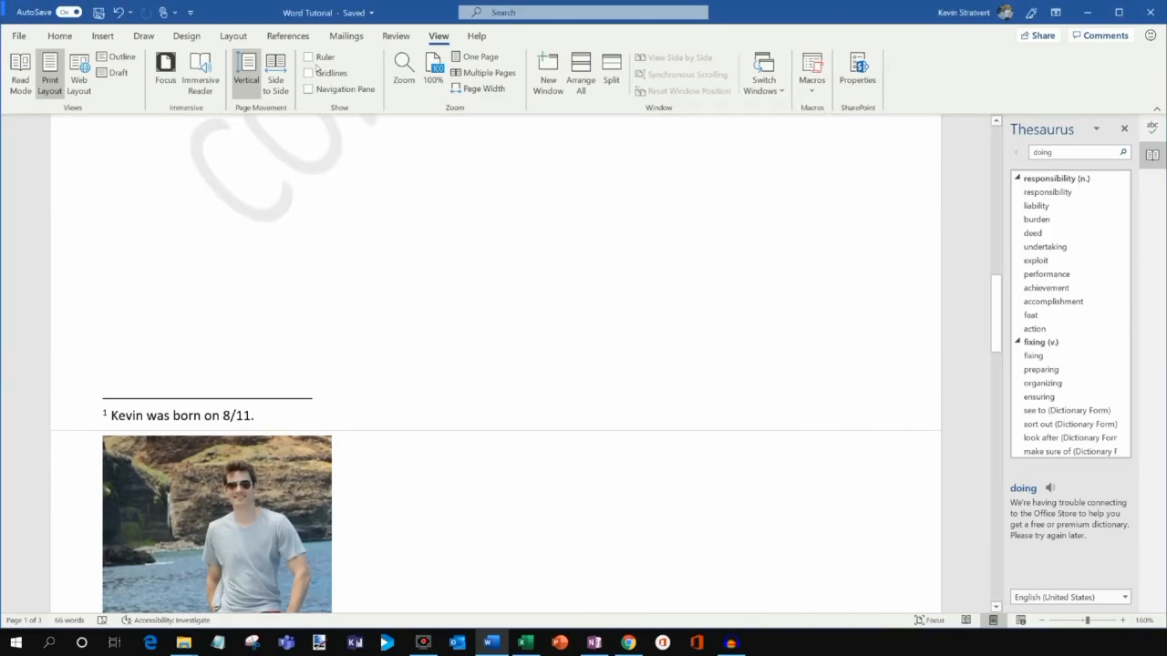
Show the document's Version History from the File Info page.
{"action": "left_click", "coordinate": [18, 36]}
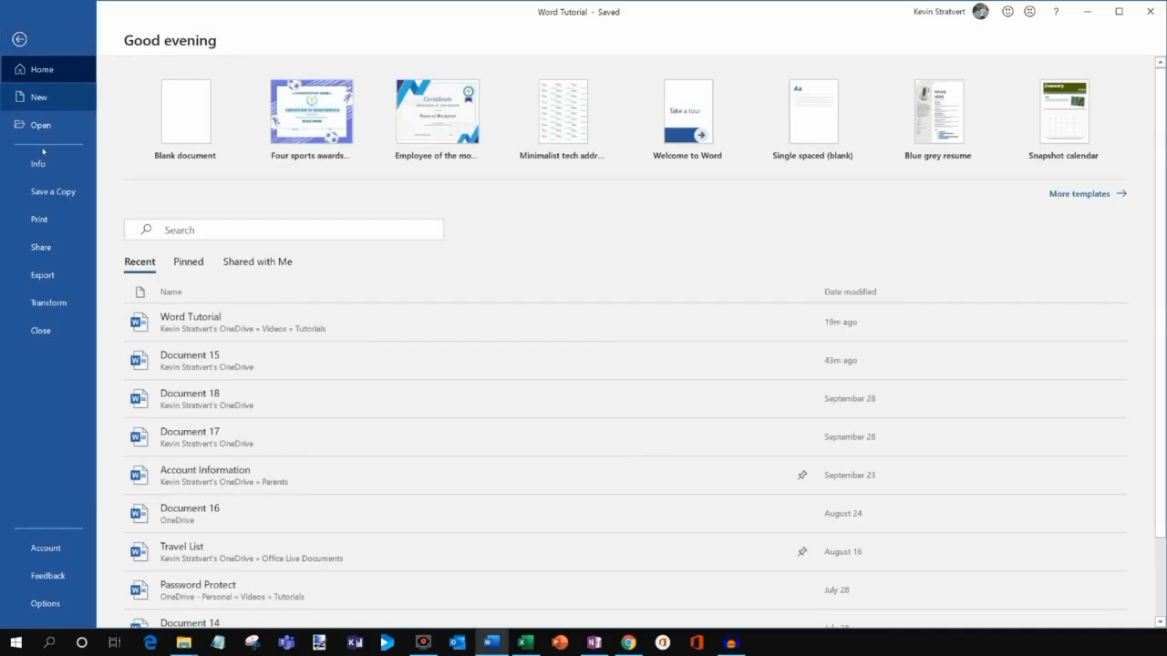
{"action": "left_click", "coordinate": [45, 164]}
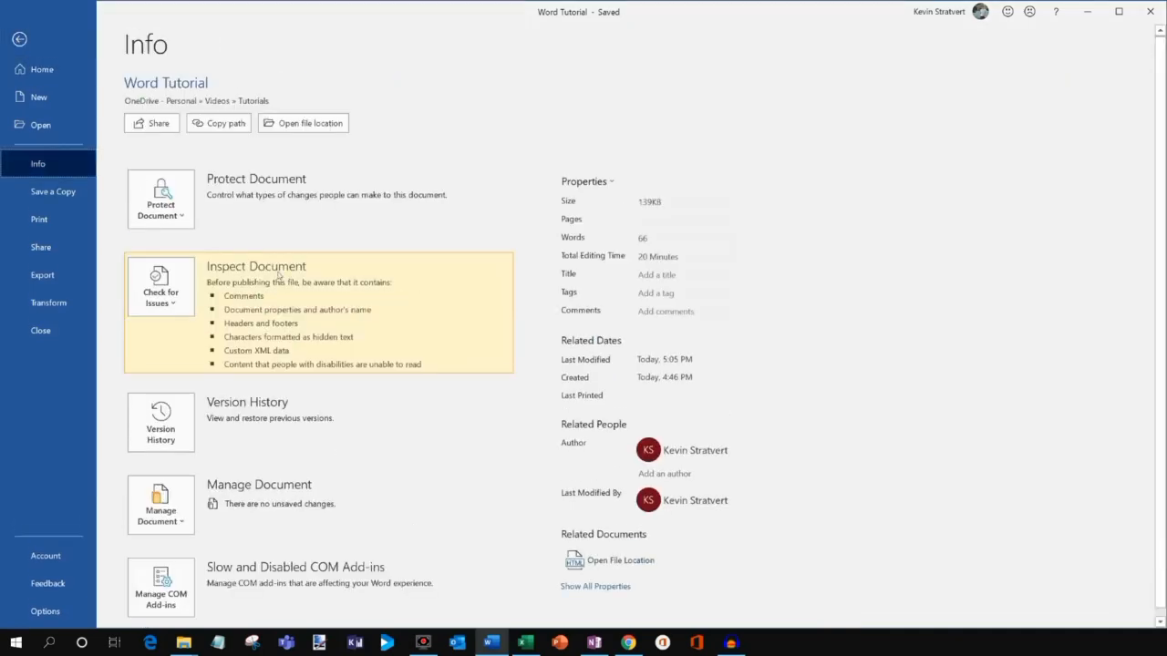
{"action": "scroll", "coordinate": [279, 277], "scroll_direction": "down", "scroll_amount": 1}
{"action": "left_click", "coordinate": [178, 420]}
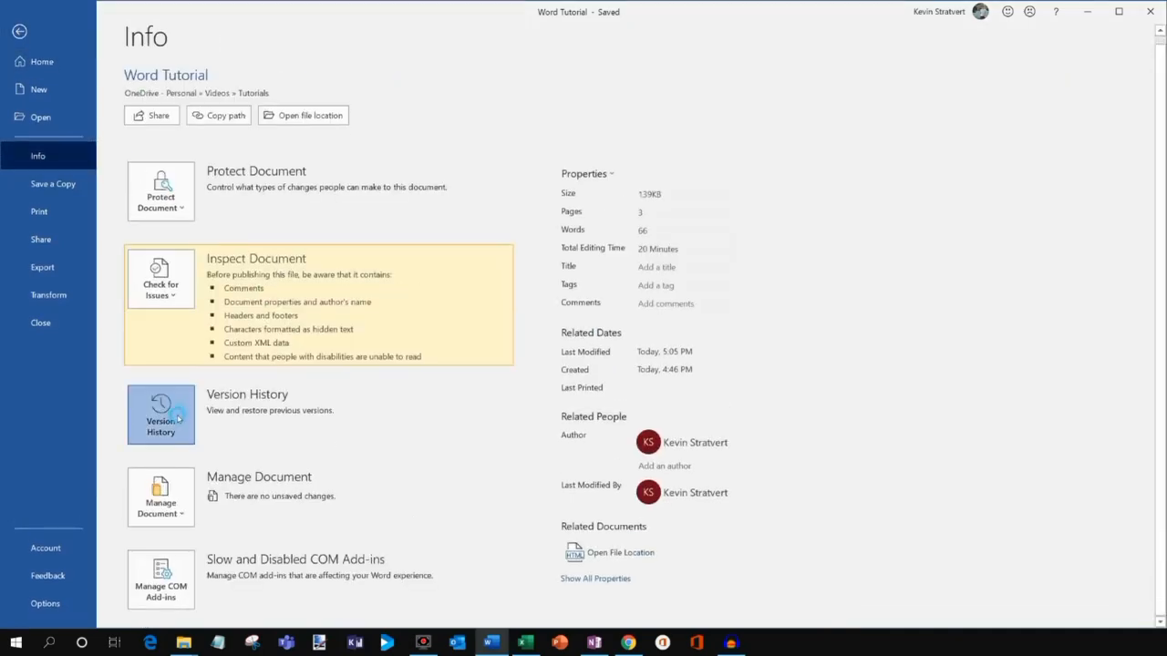